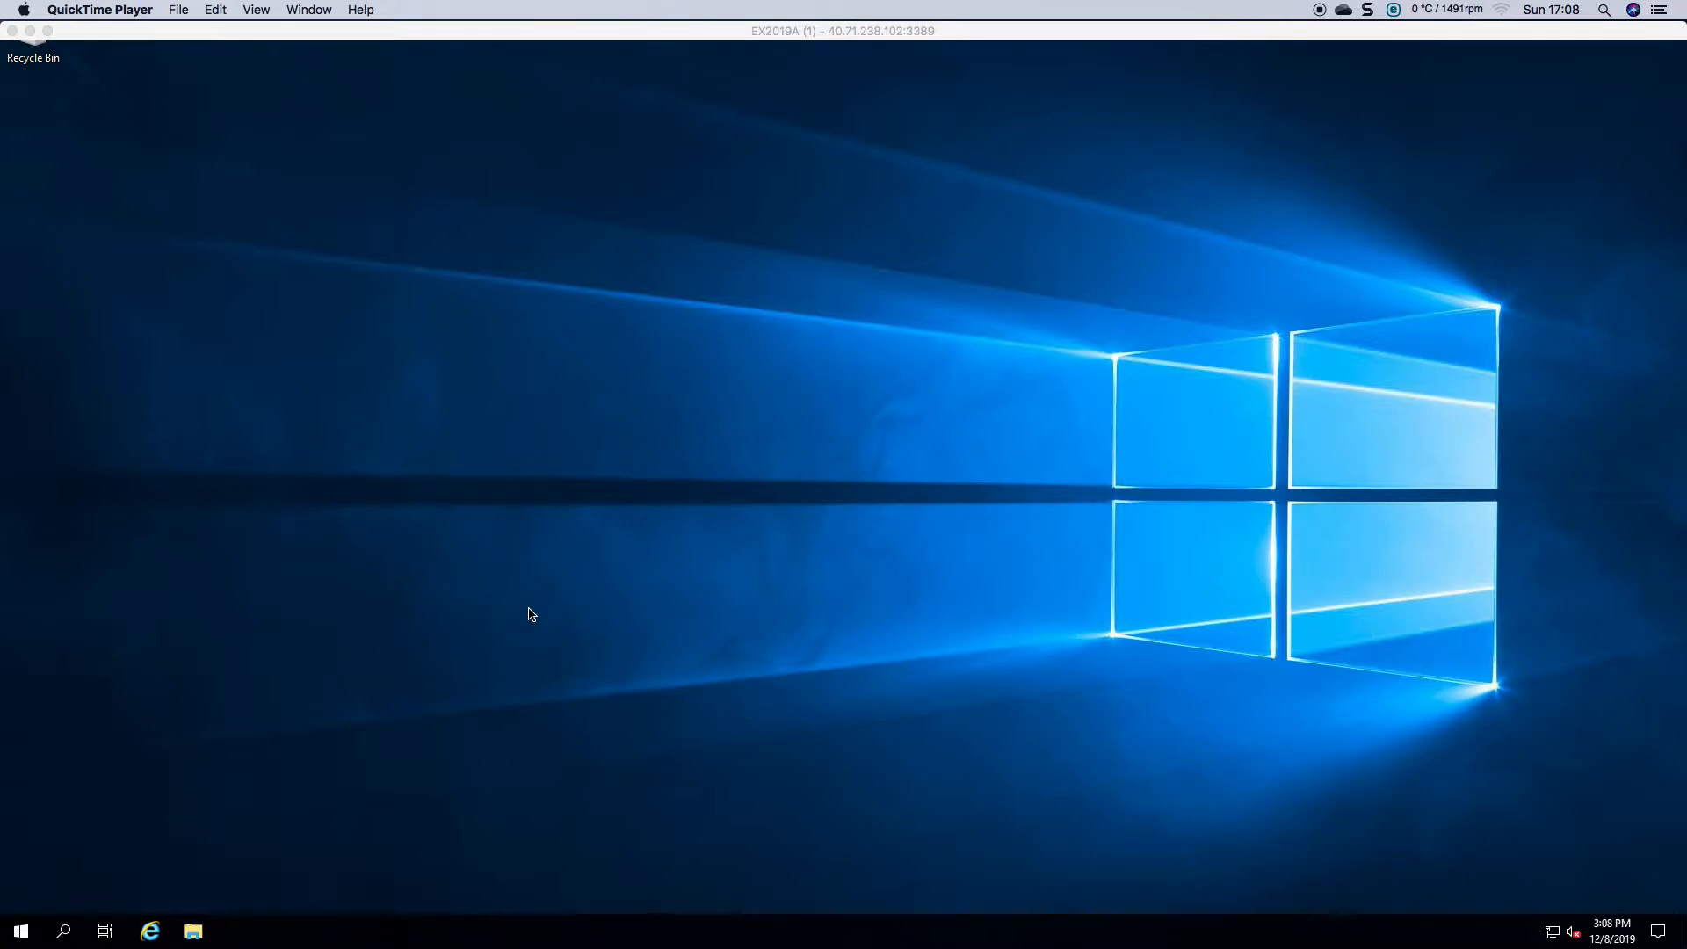
# Launch the Exchange Administrative Center from the Microsoft Exchange Server 2019 program group
pyautogui.click(26, 938)
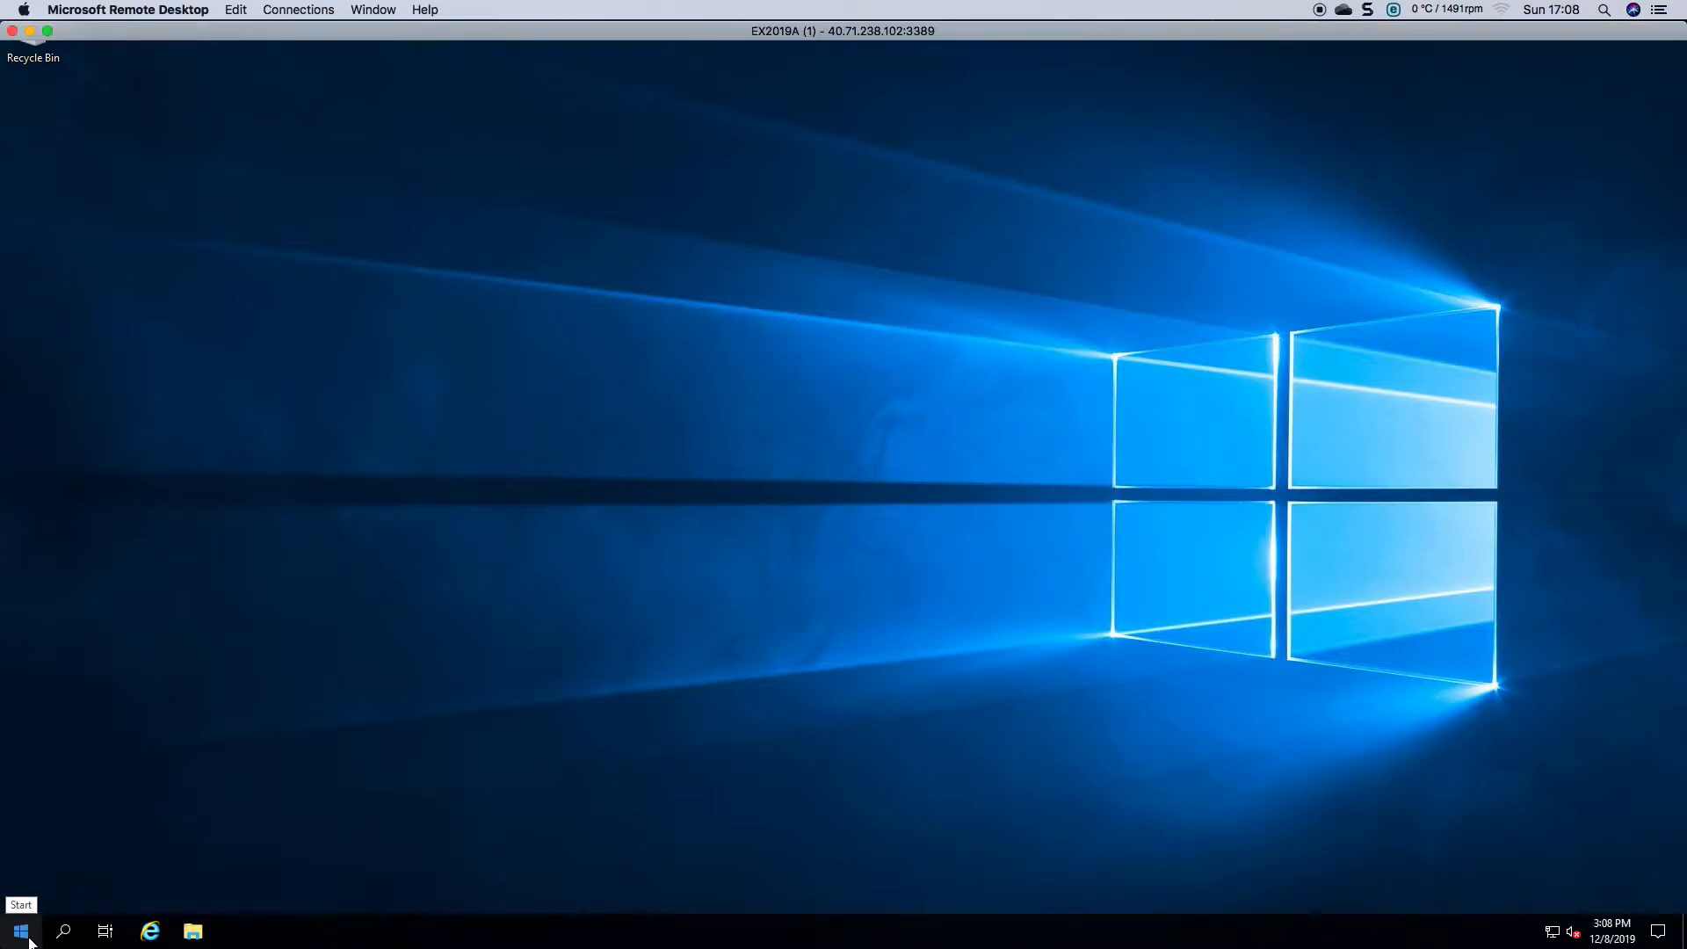
pyautogui.click(21, 931)
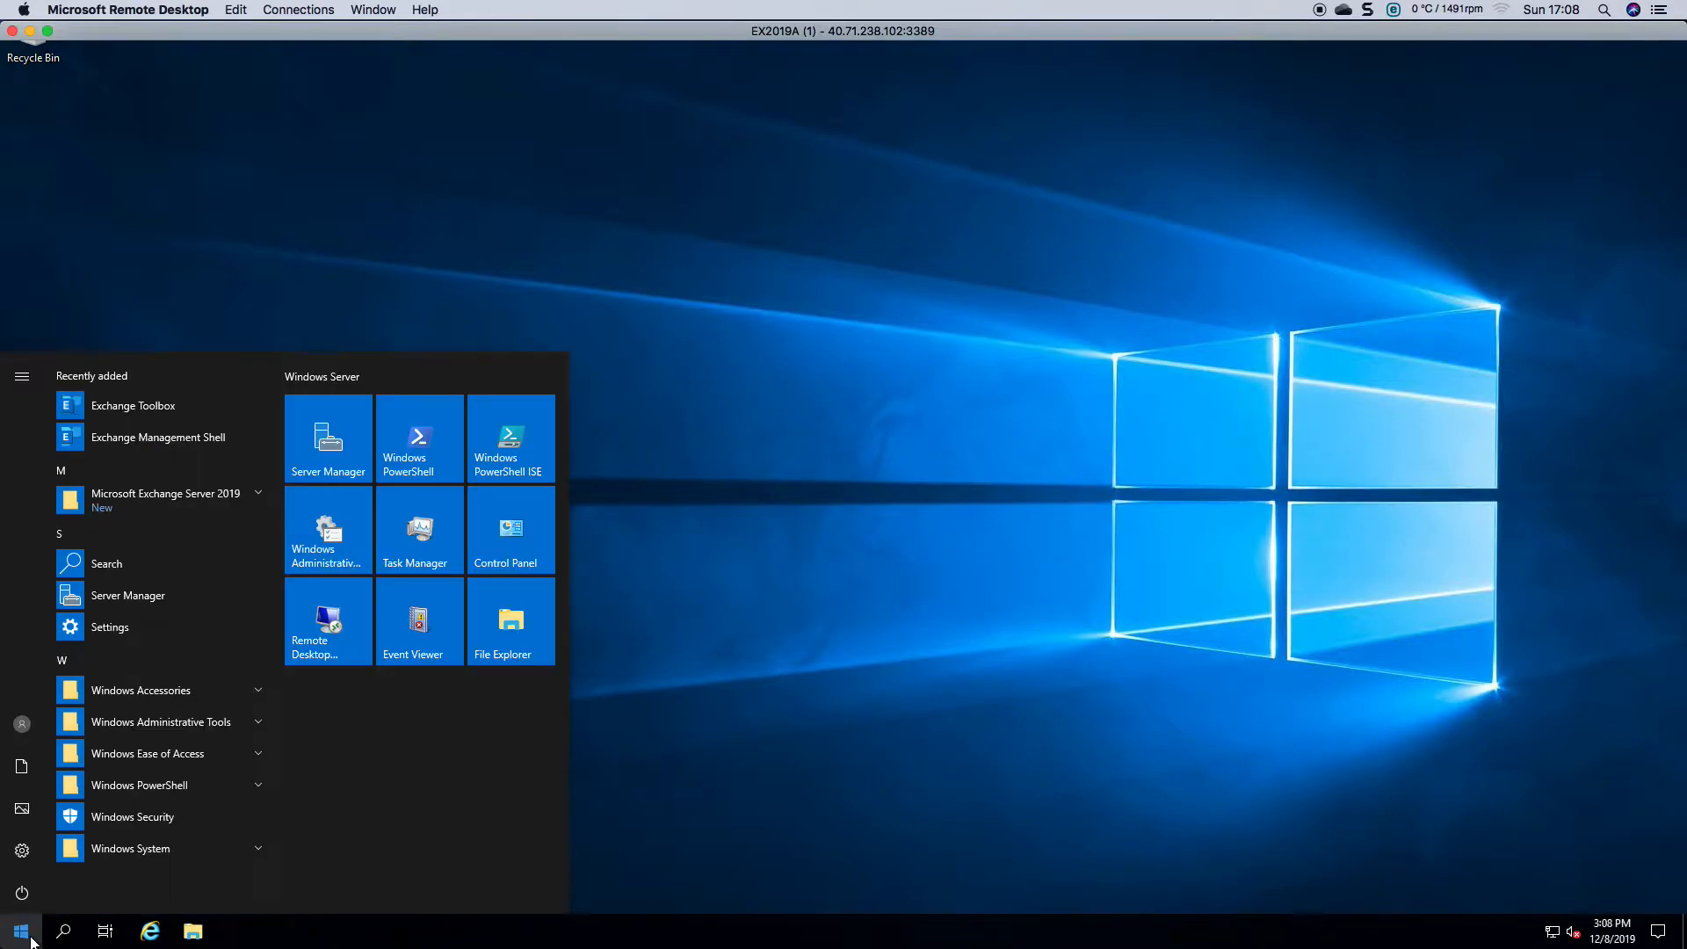
pyautogui.click(192, 494)
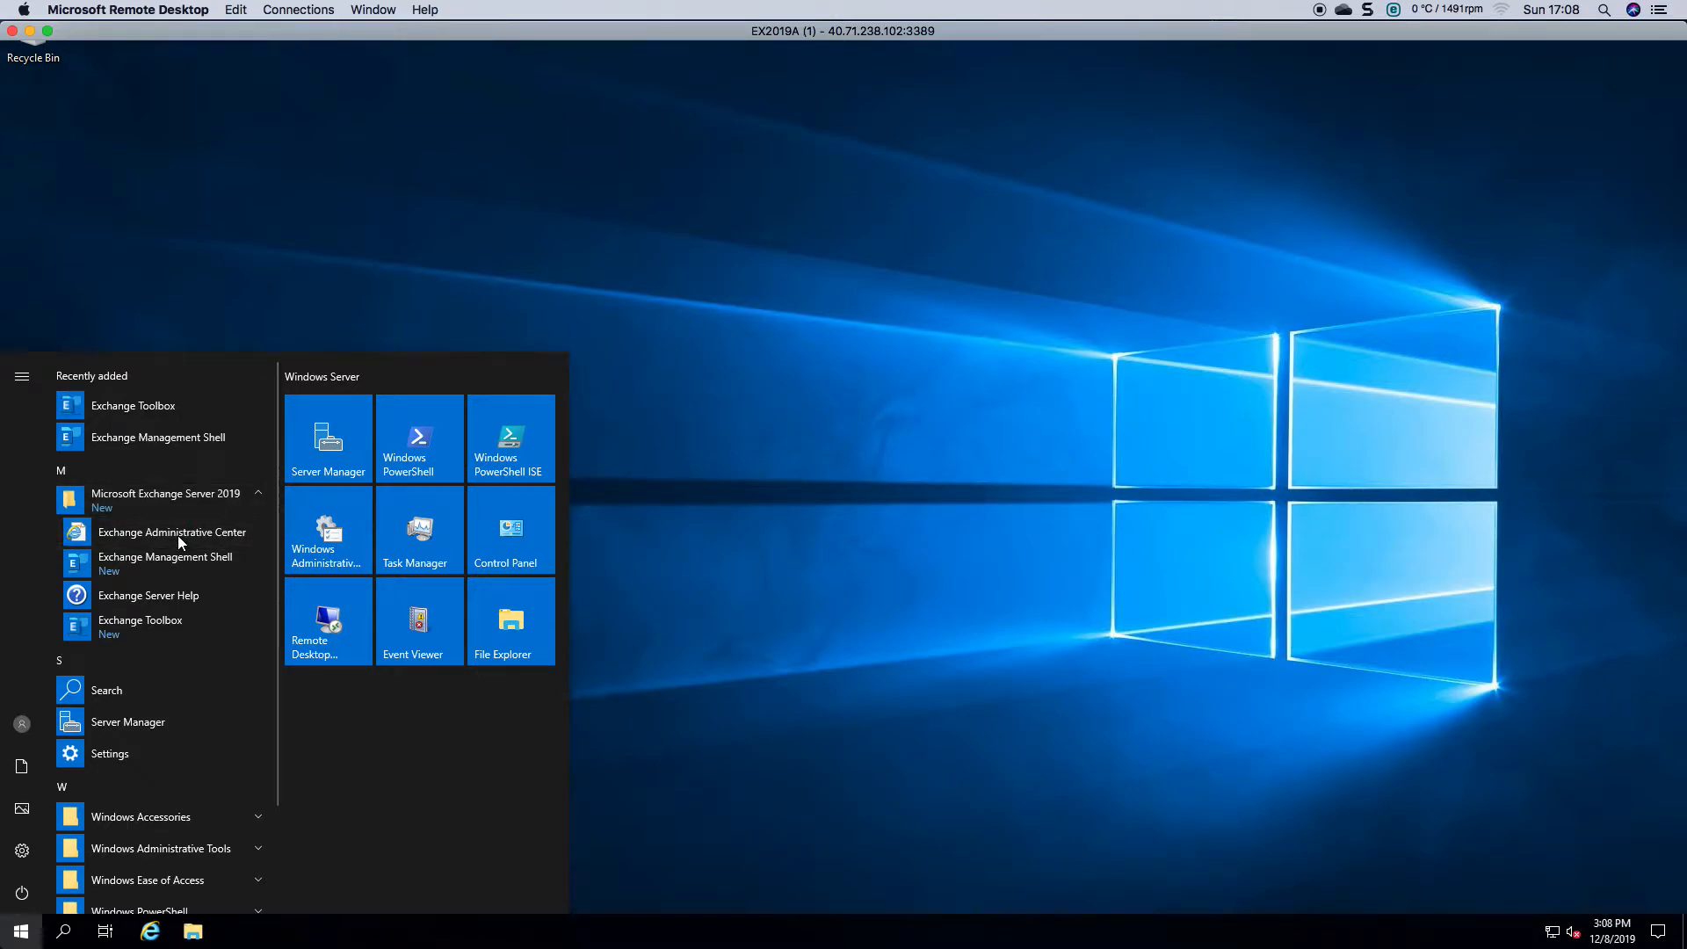
pyautogui.click(212, 531)
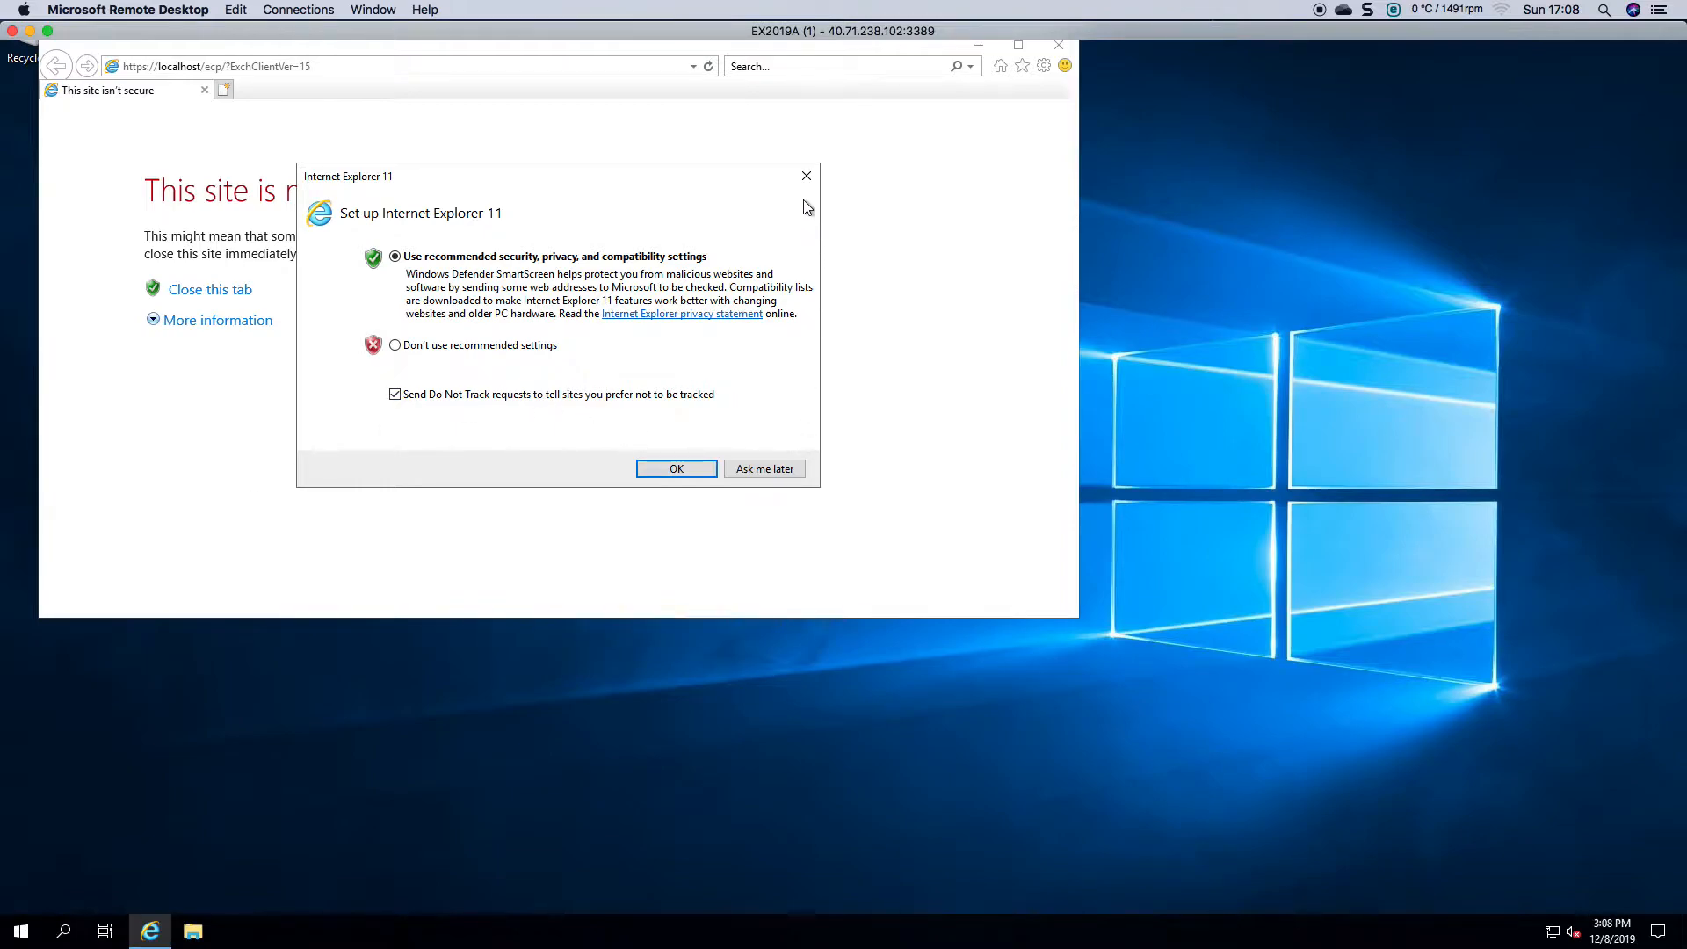
# Dismiss the Internet Explorer 11 setup and blocked-content prompts, and close the Internet Explorer Welcome page, accepting the security alert
pyautogui.click(805, 177)
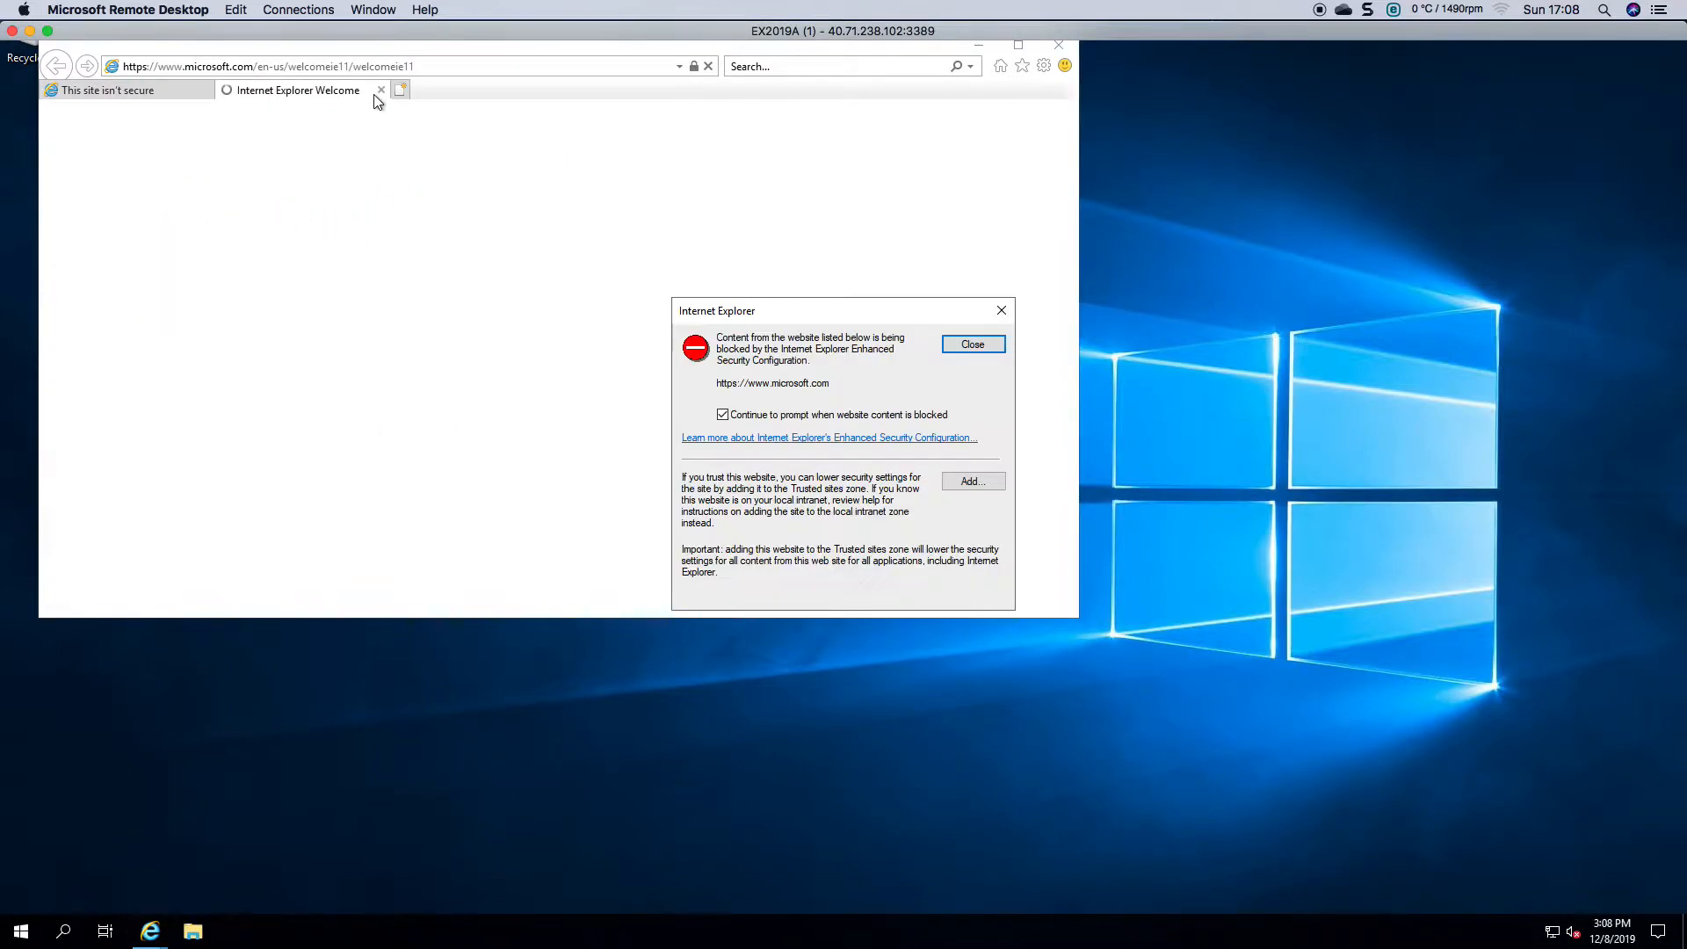
pyautogui.click(973, 344)
pyautogui.click(380, 90)
pyautogui.click(802, 510)
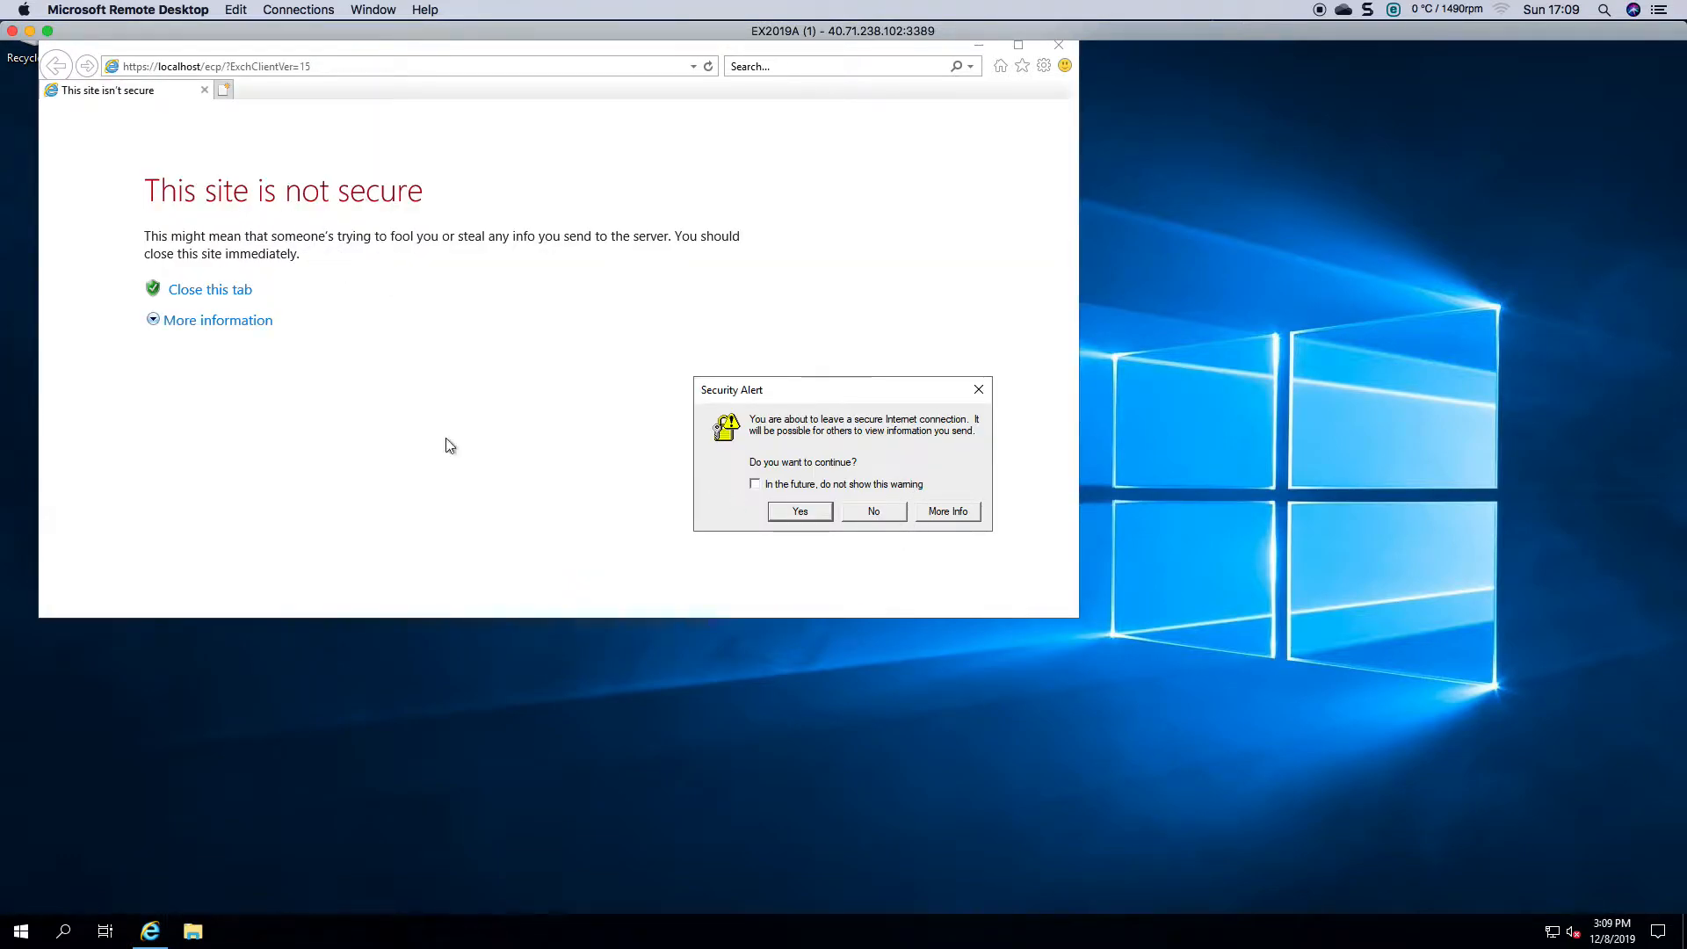
# Continue past the certificate warning to the Exchange Admin Center sign-in page and maximize the browser window
pyautogui.click(193, 323)
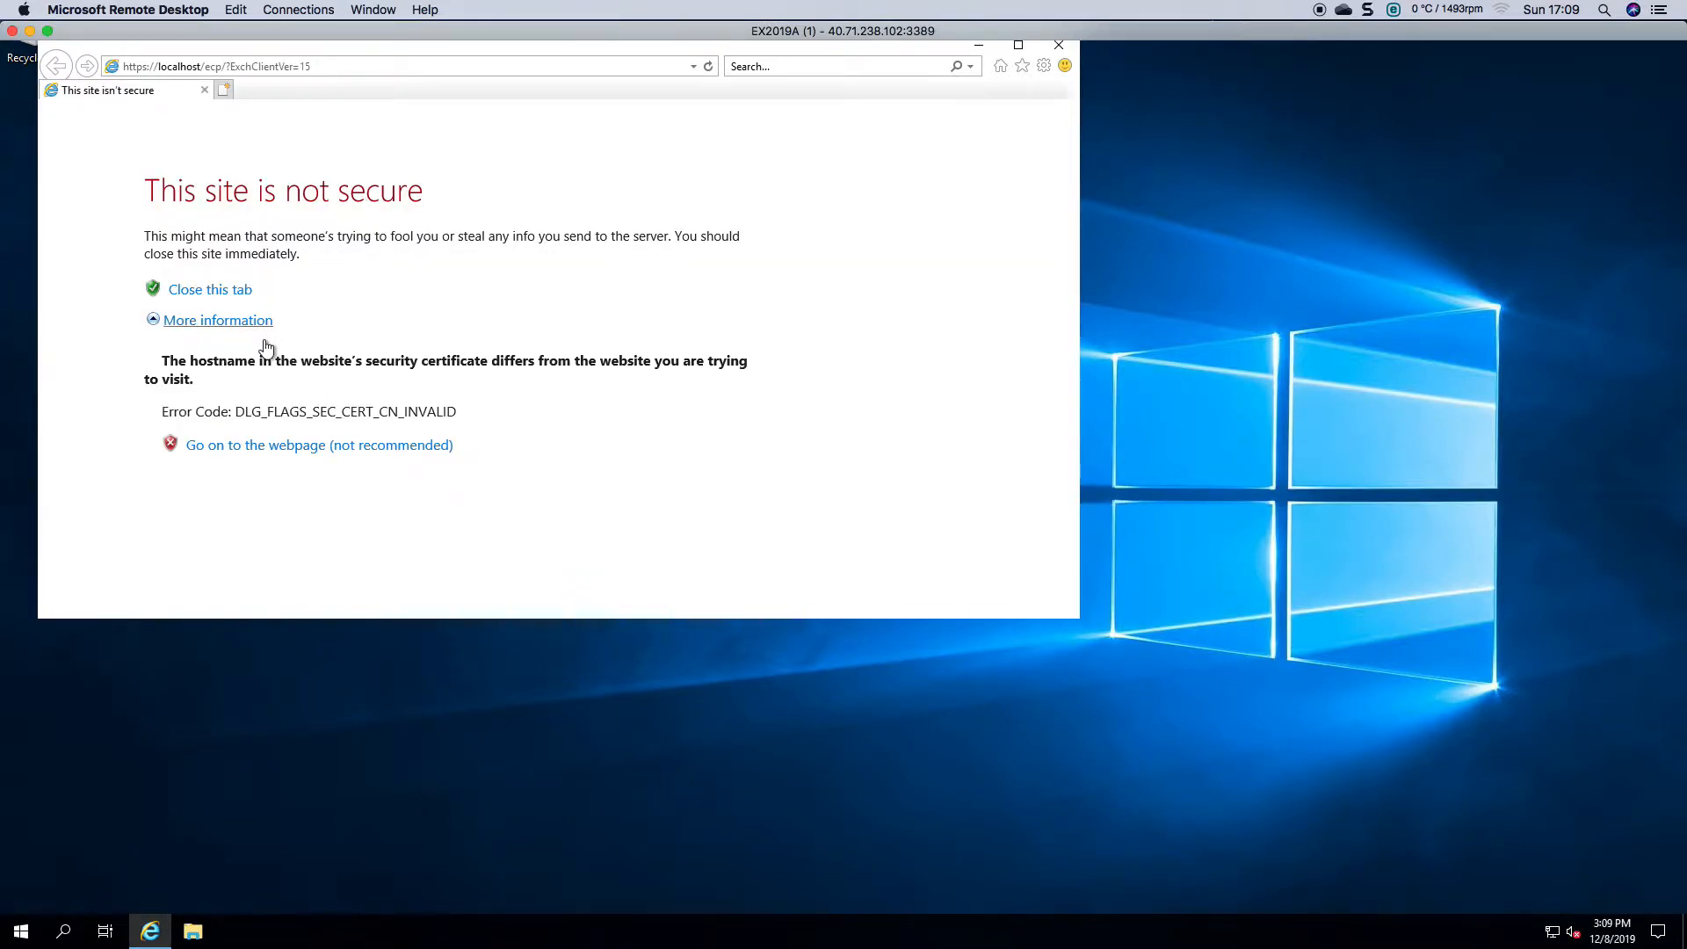
pyautogui.click(298, 450)
pyautogui.click(884, 486)
pyautogui.click(875, 513)
pyautogui.click(1018, 46)
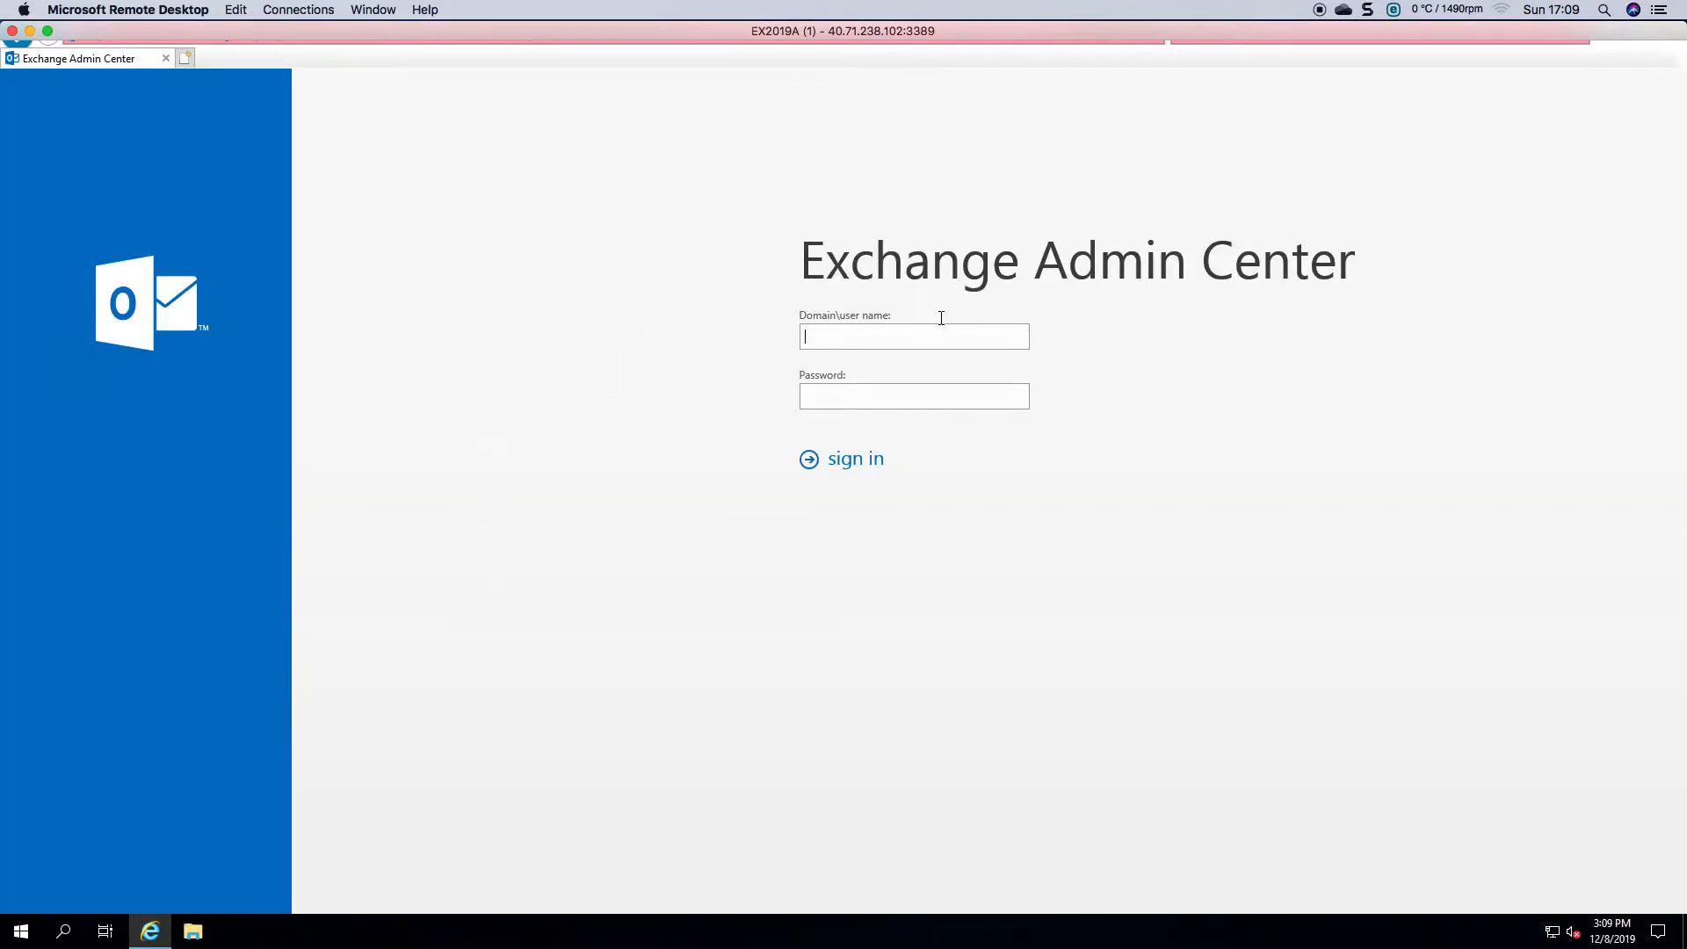
# Sign in to the Exchange Admin Center as testlab\administrator with the account password, and dismiss the offer to store it
pyautogui.write('testlab\\administrator')
pyautogui.press('Tab')
pyautogui.write('**********')
pyautogui.press('Return')
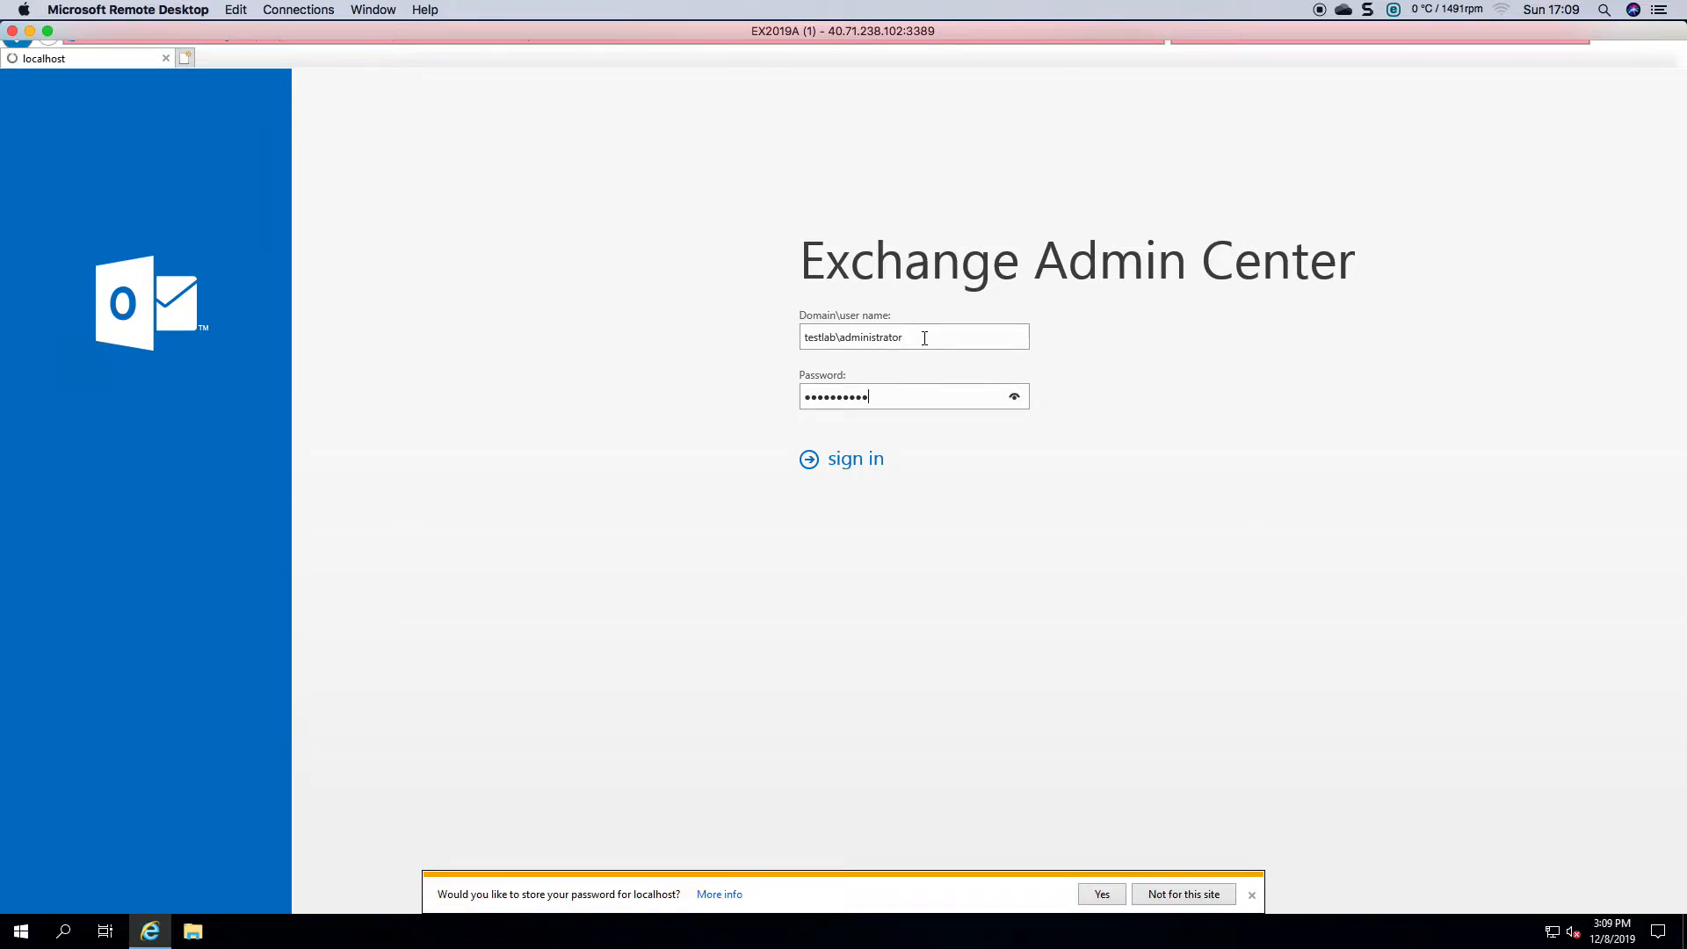
pyautogui.click(1252, 896)
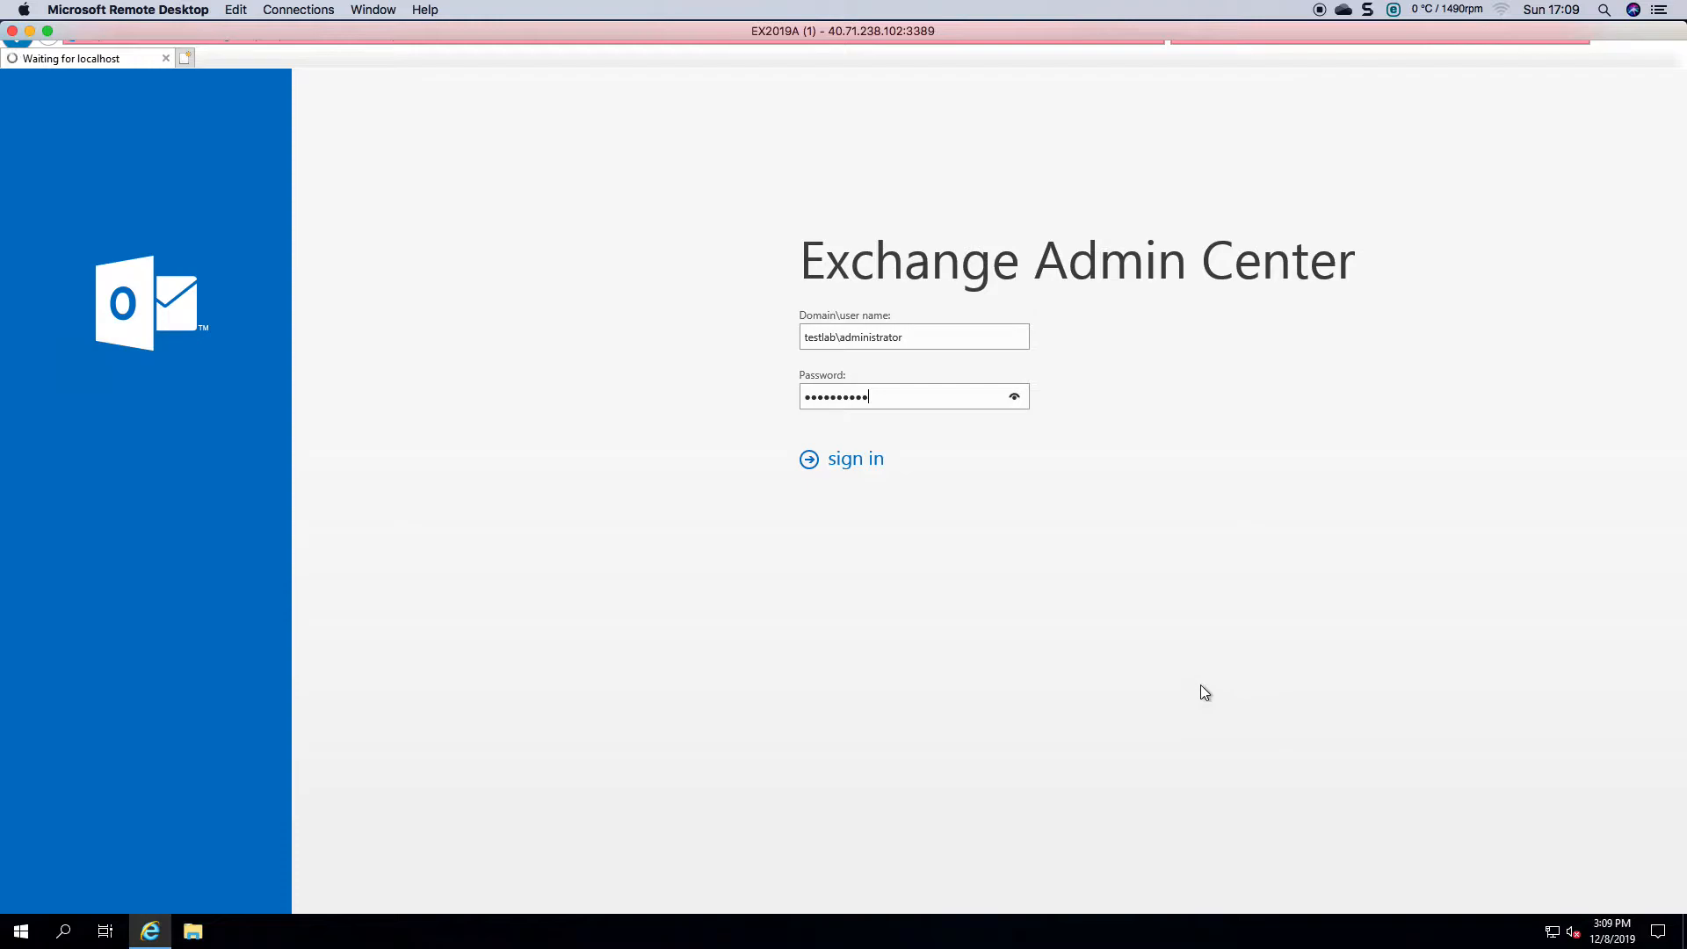
# Run the Exchange Management Shell as administrator, let it connect to the server, and minimize its window
pyautogui.click(21, 931)
pyautogui.click(211, 491)
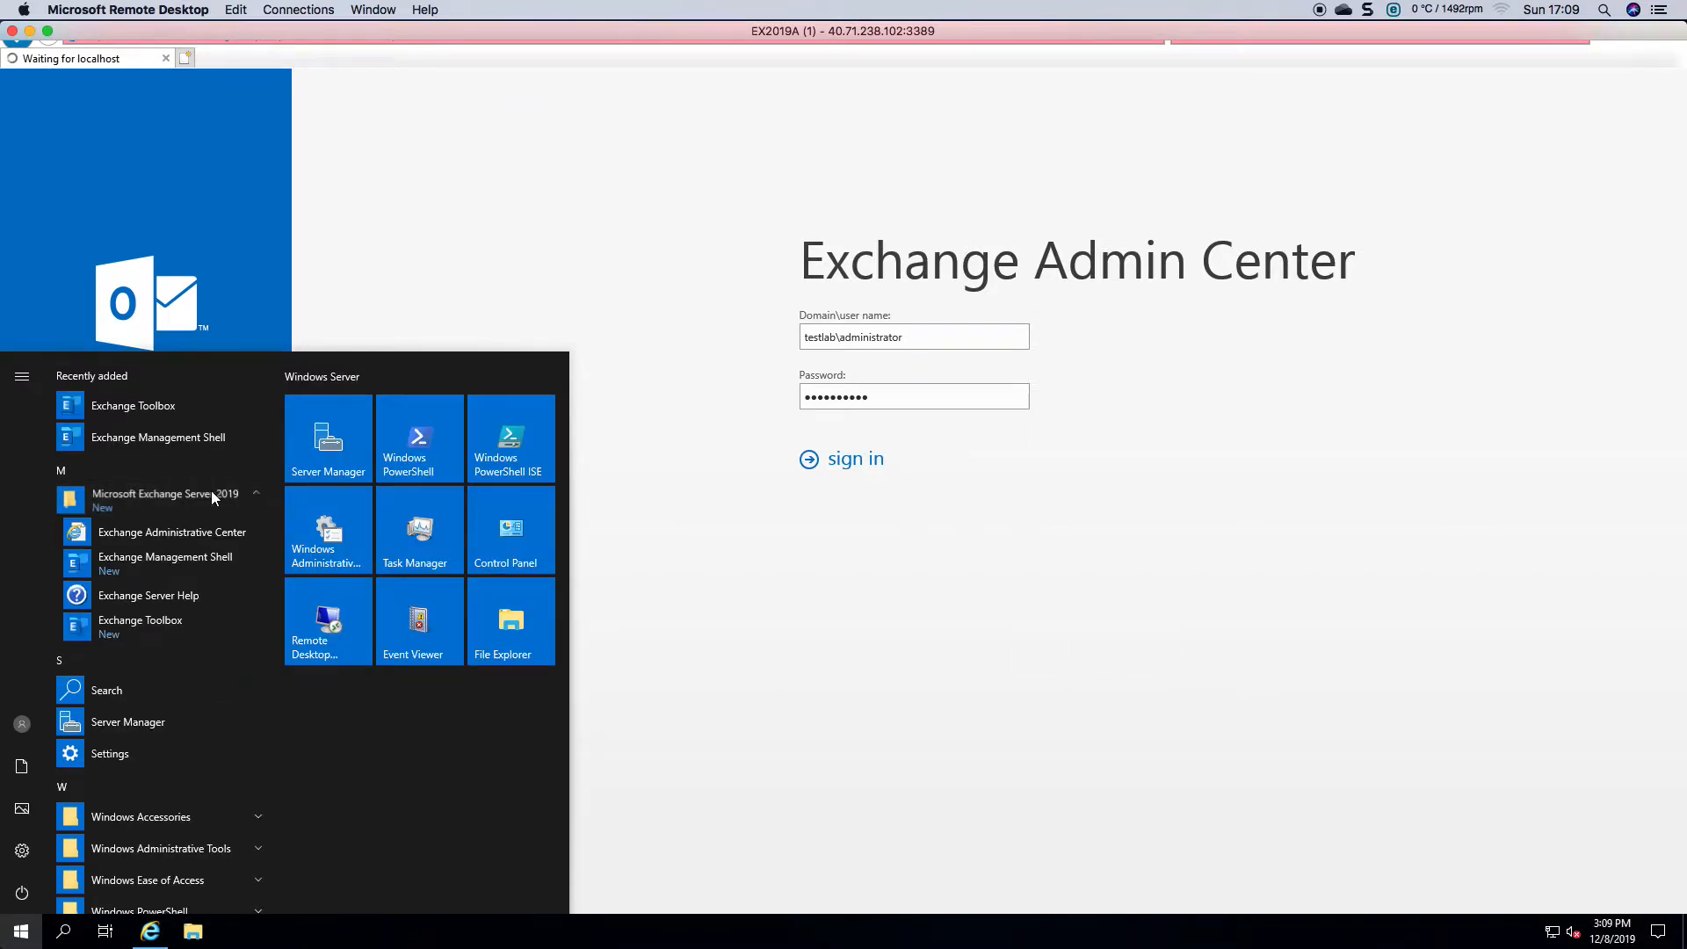
pyautogui.rightClick(140, 555)
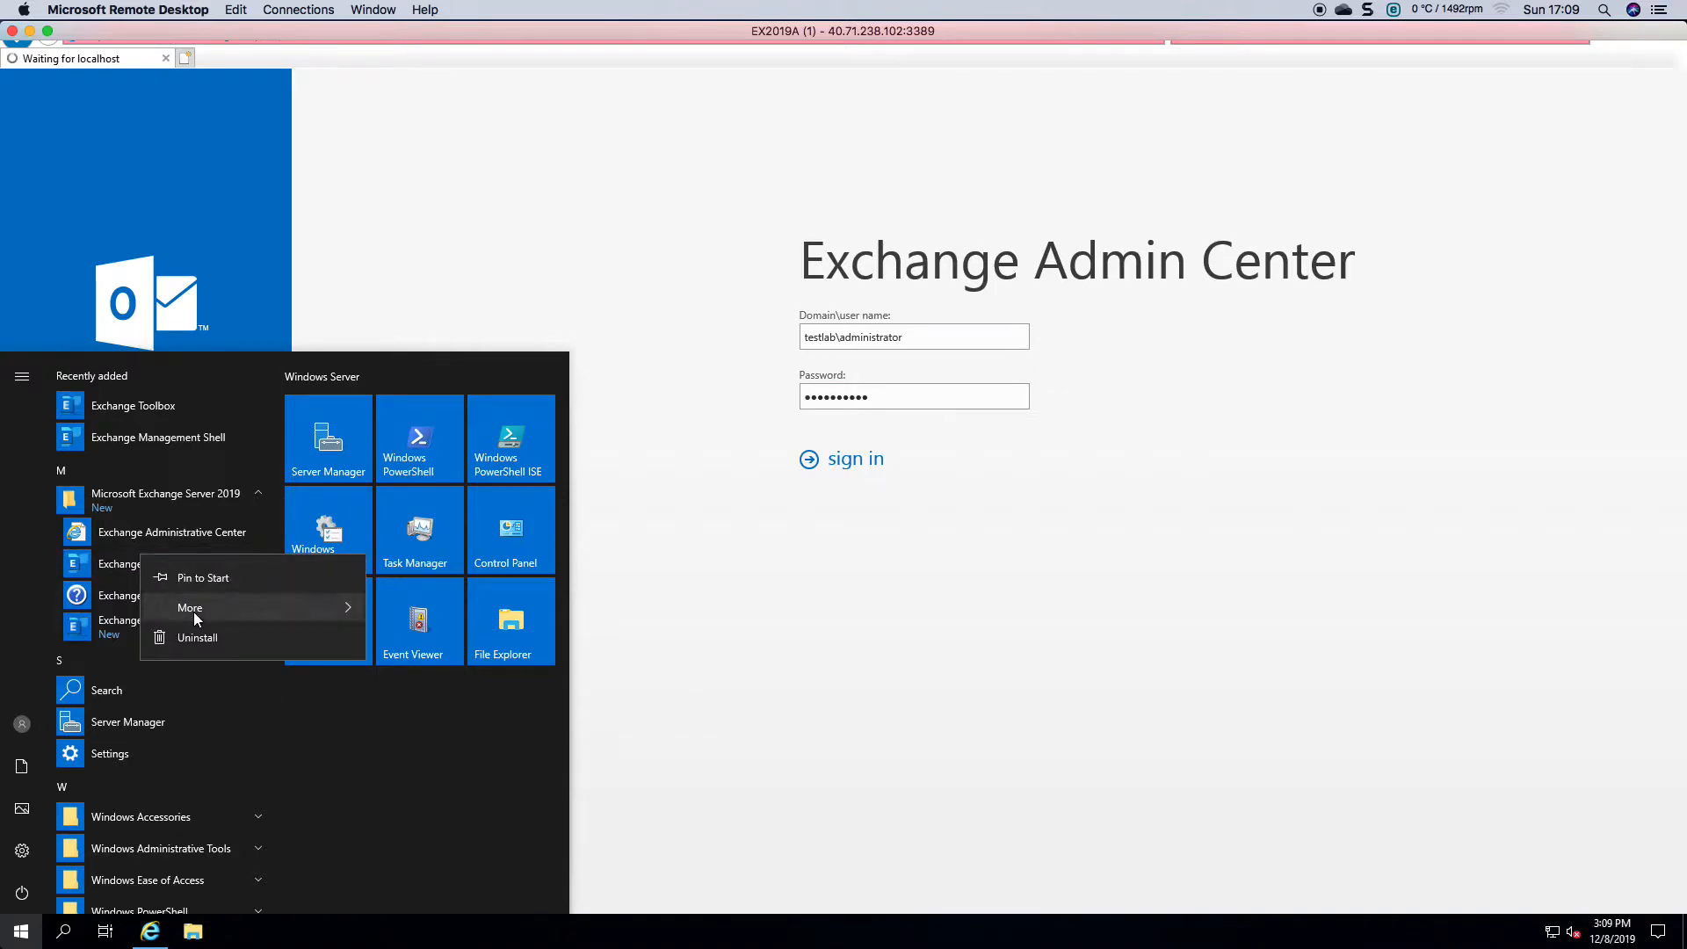
pyautogui.moveTo(193, 611)
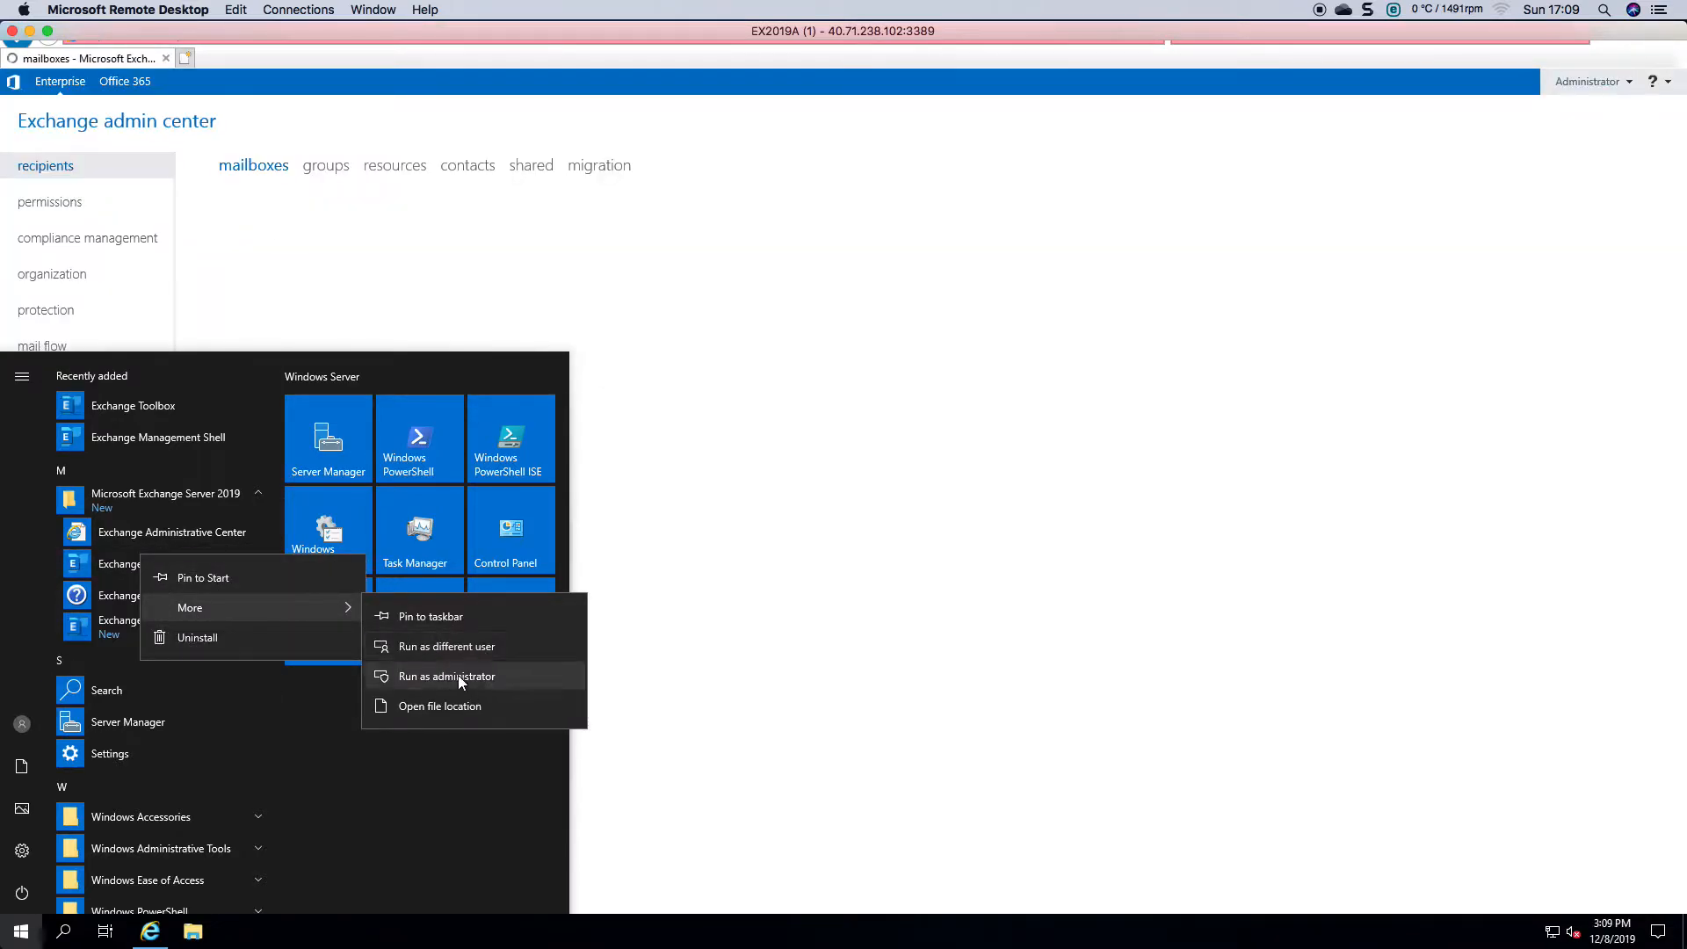
pyautogui.click(457, 675)
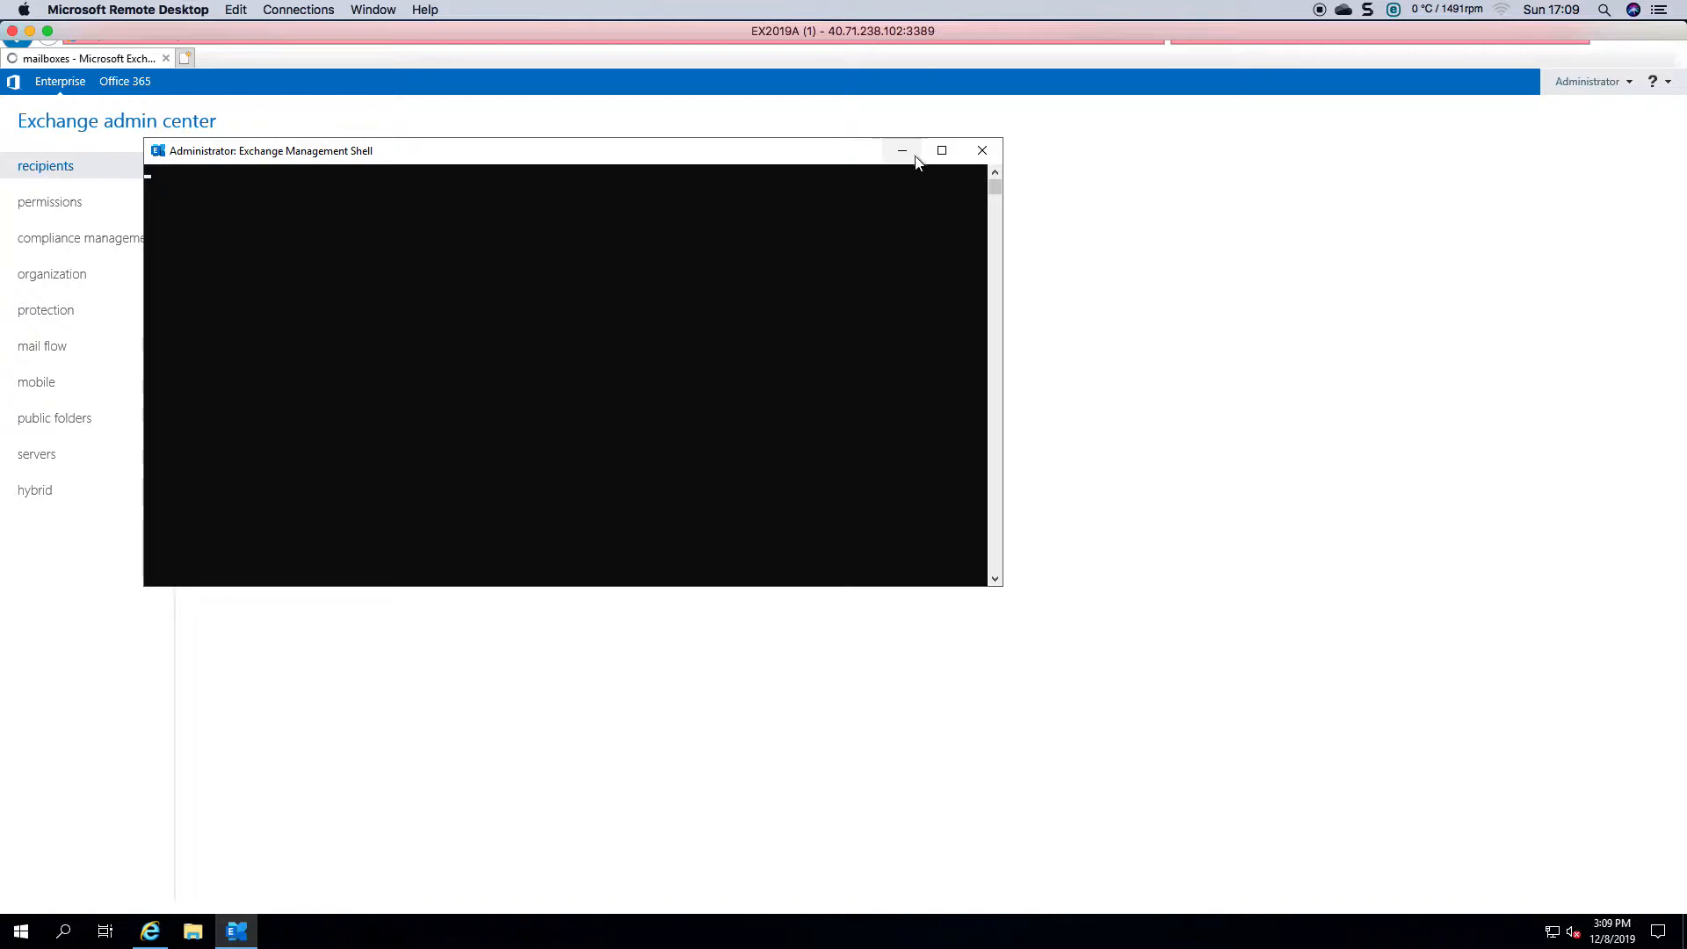
pyautogui.moveTo(675, 163); pyautogui.dragTo(1003, 262)
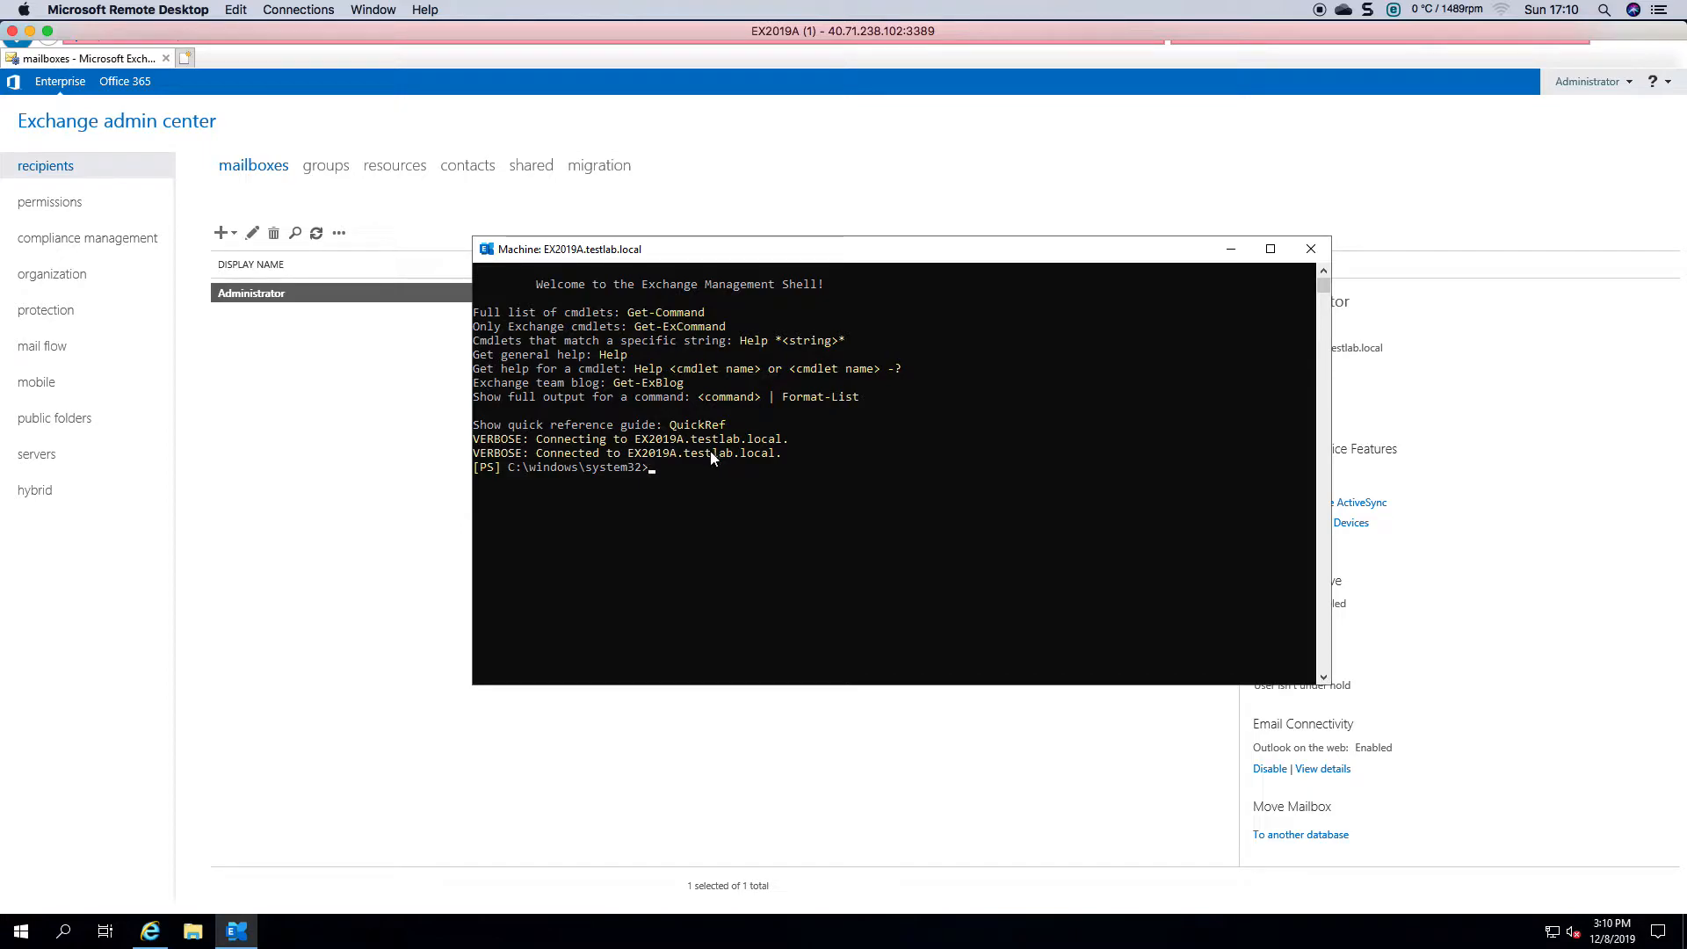
pyautogui.click(686, 481)
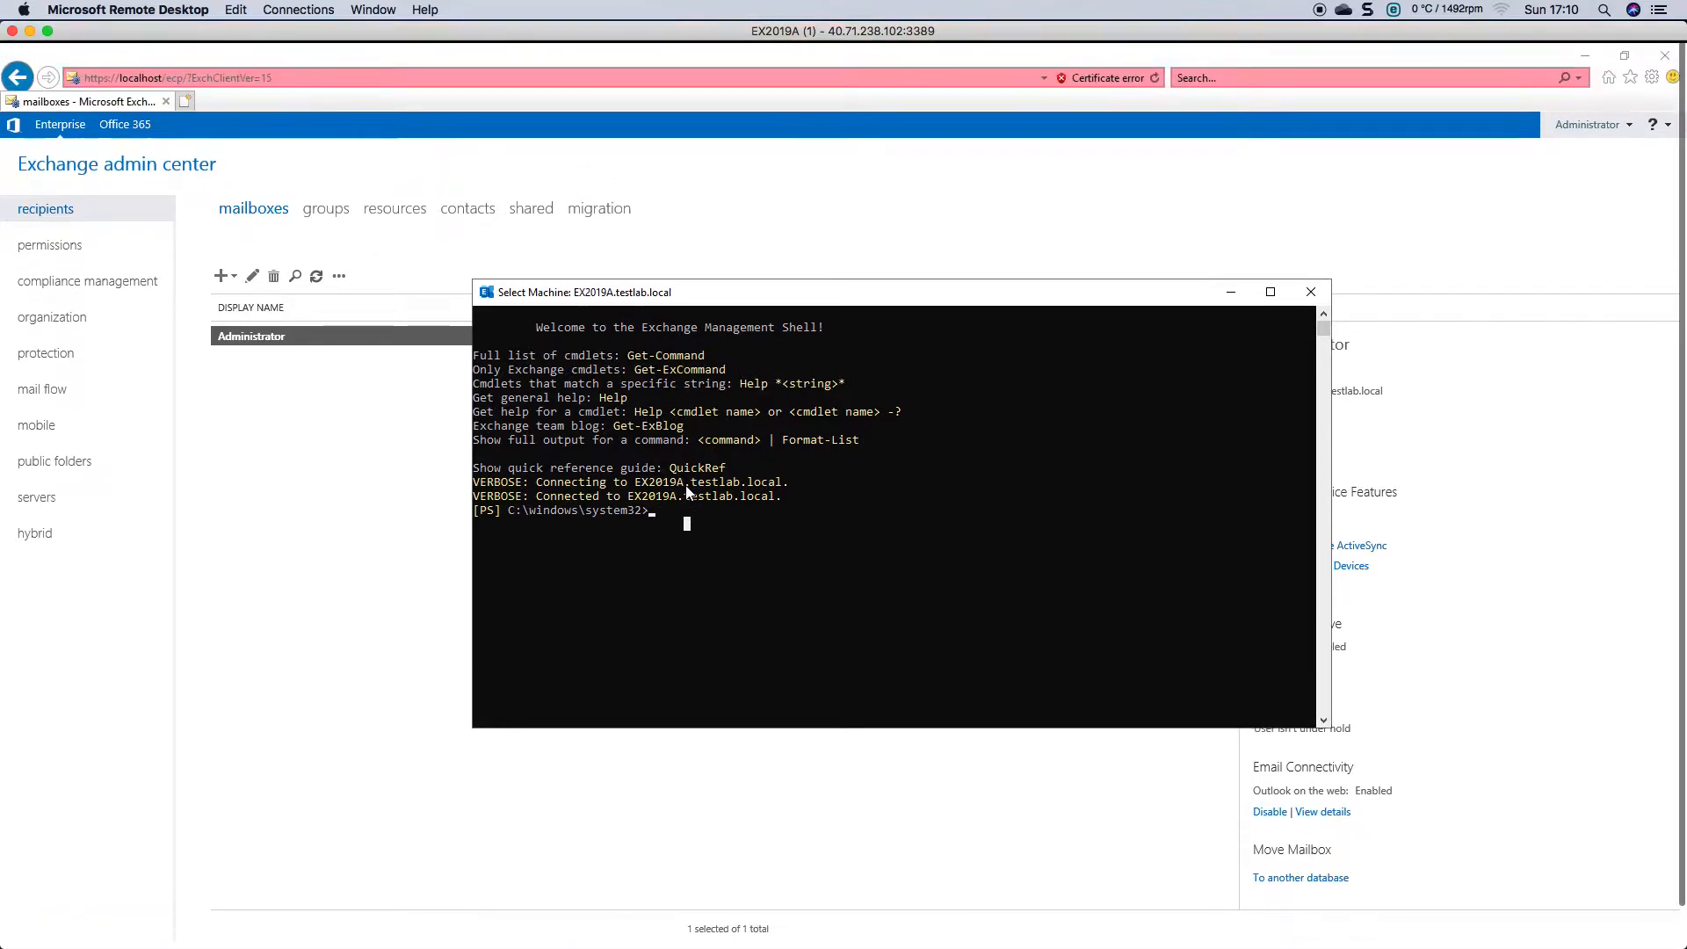
pyautogui.click(1232, 291)
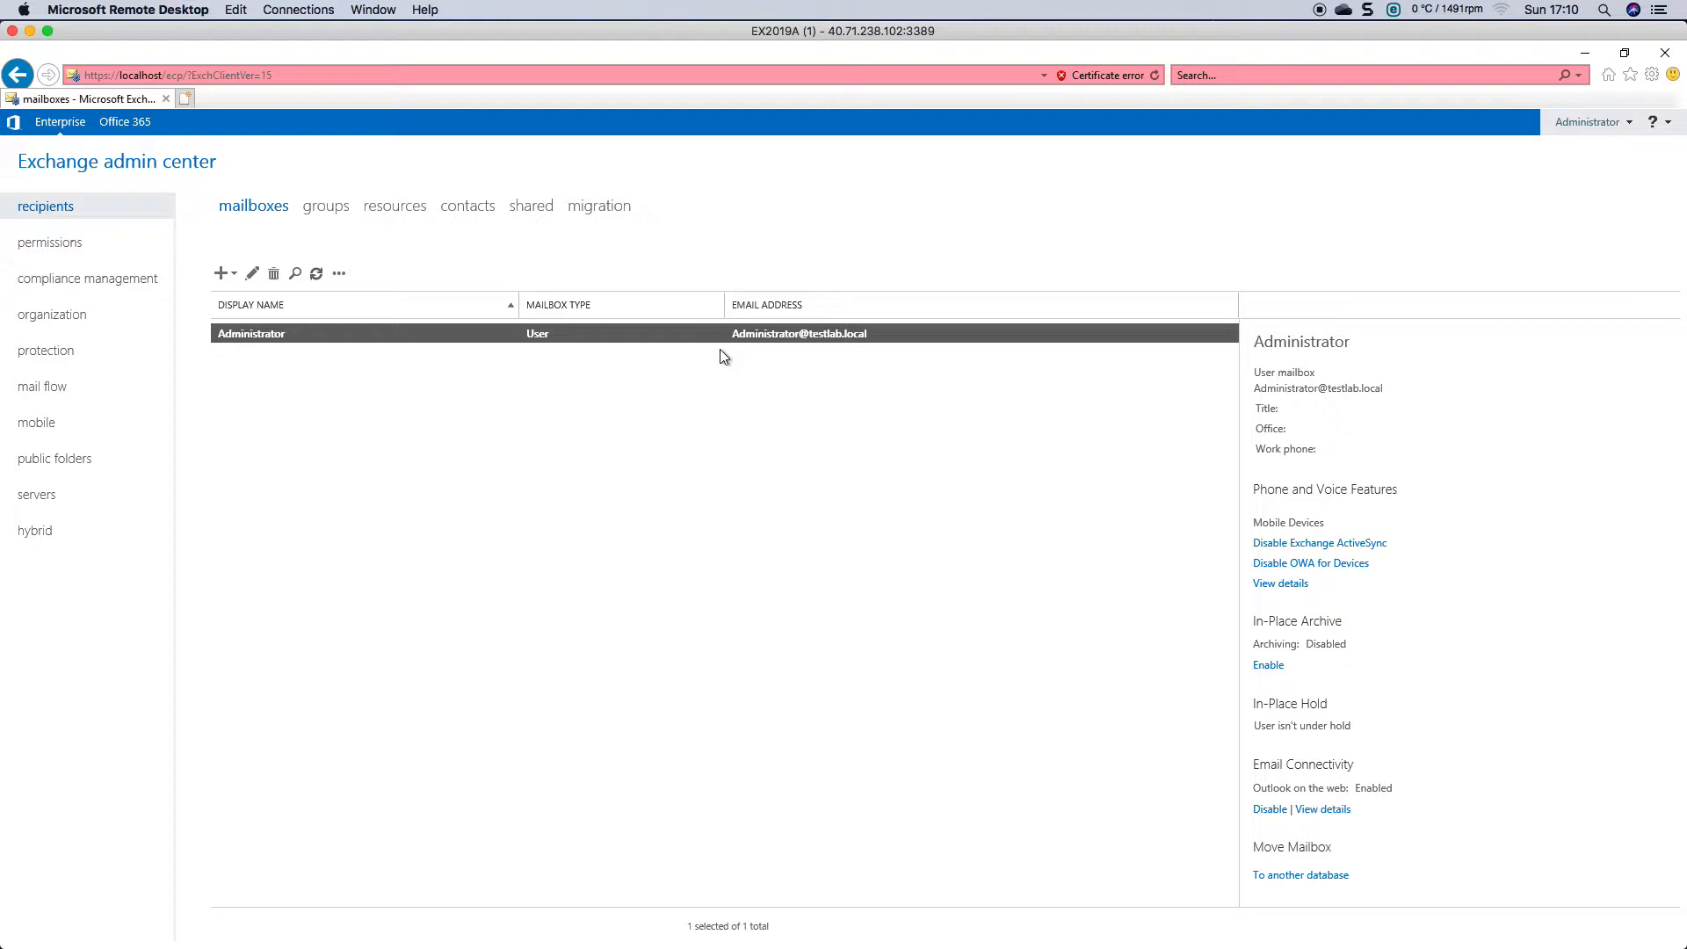
# View the recipients' migration page, and examine the assigned roles and members of the Organization Management admin role under permissions
pyautogui.click(608, 206)
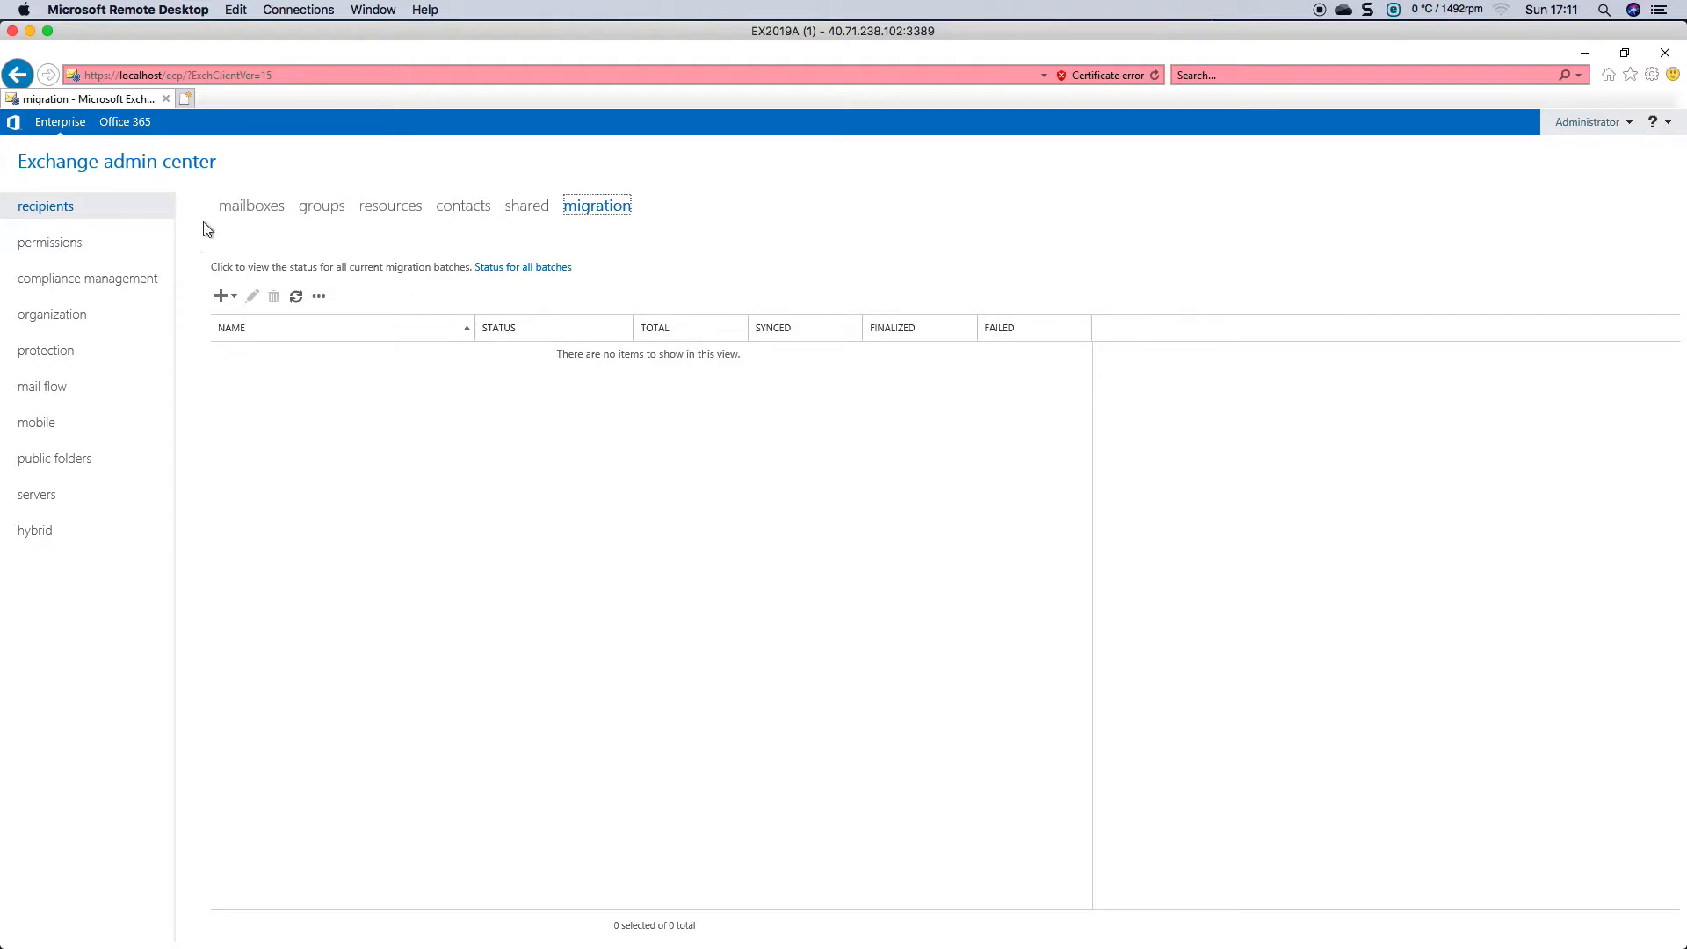
pyautogui.click(50, 247)
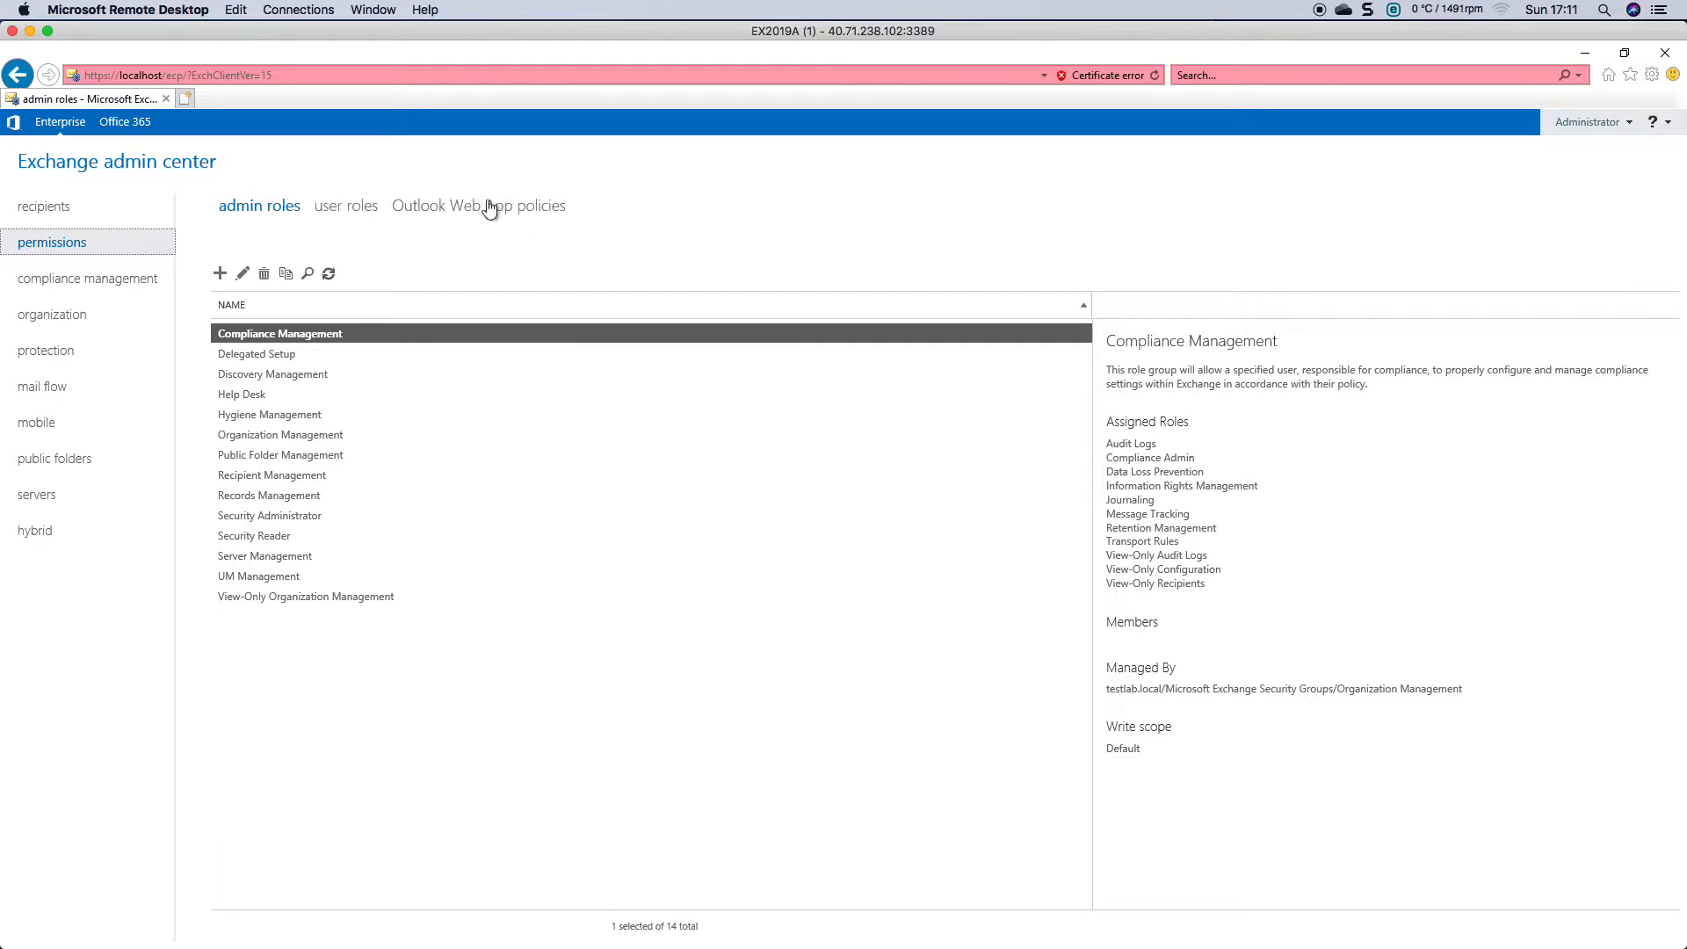
pyautogui.click(301, 438)
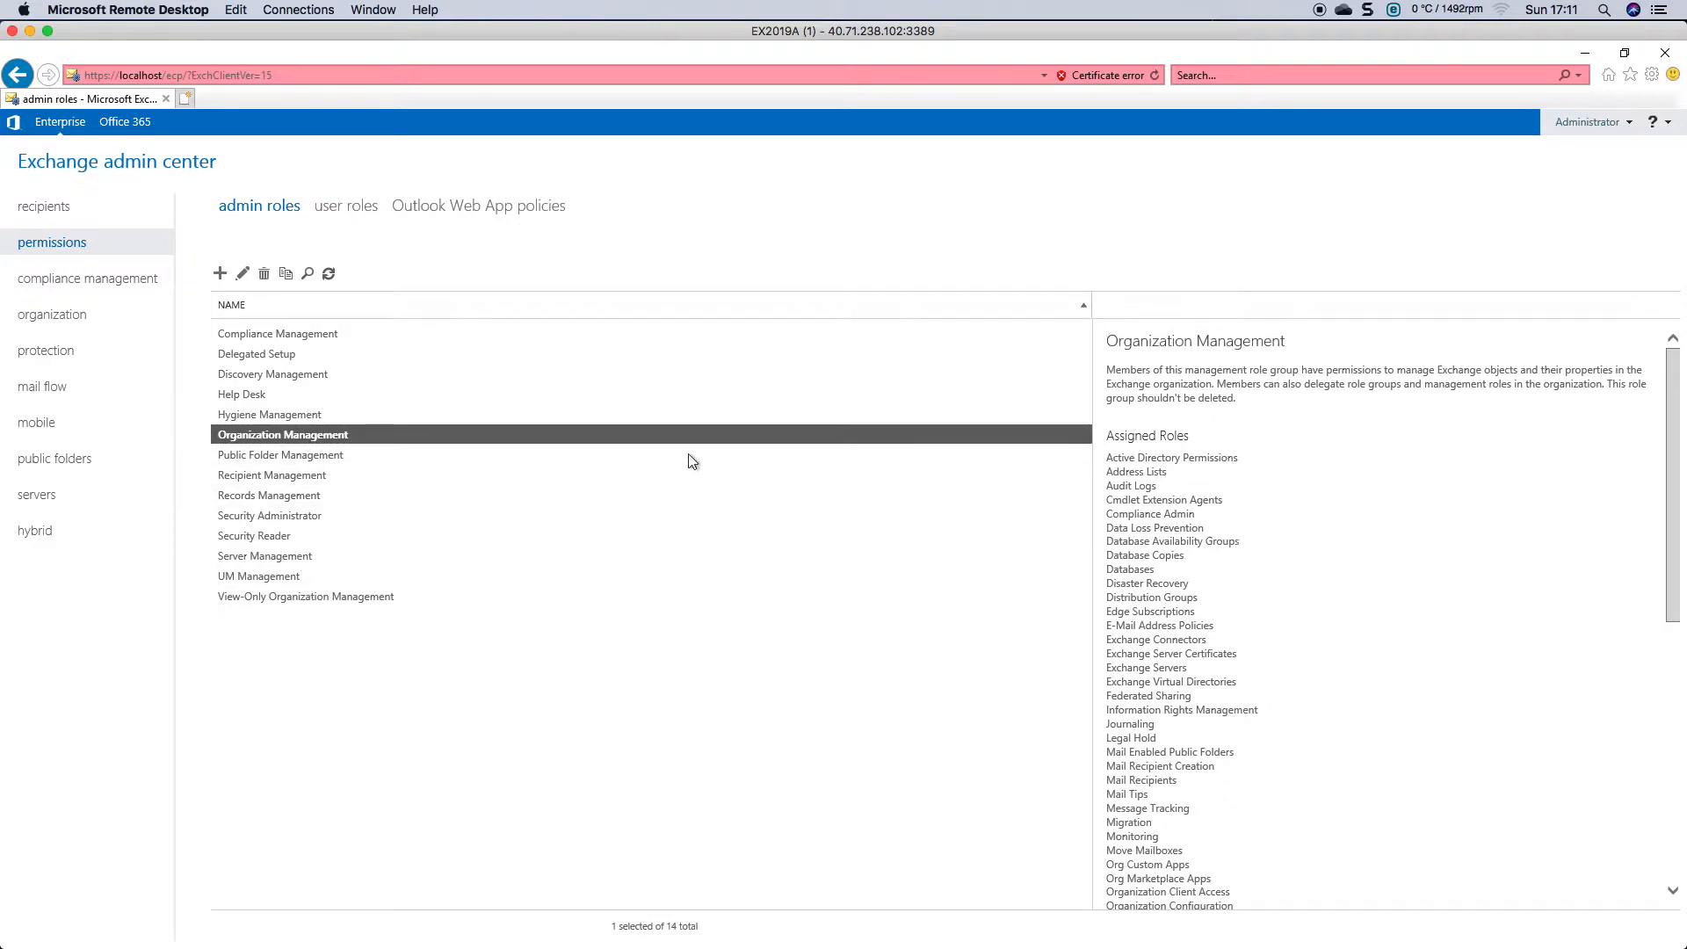
pyautogui.moveTo(1674, 442); pyautogui.dragTo(1673, 480)
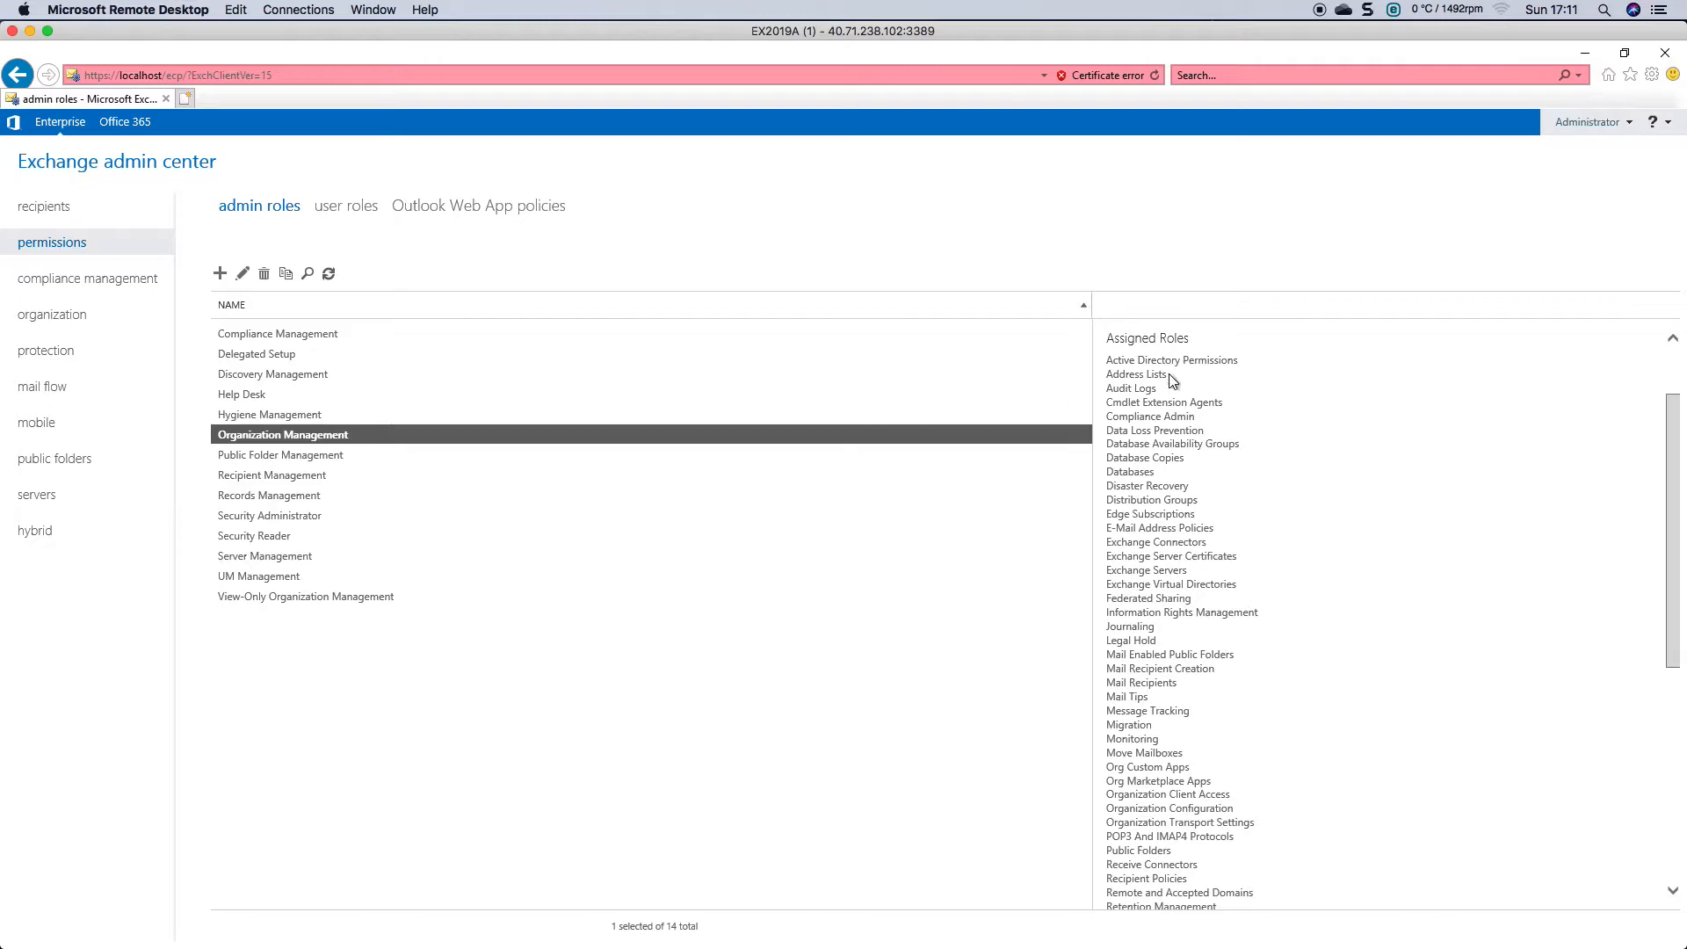
pyautogui.moveTo(1672, 422); pyautogui.dragTo(1674, 707)
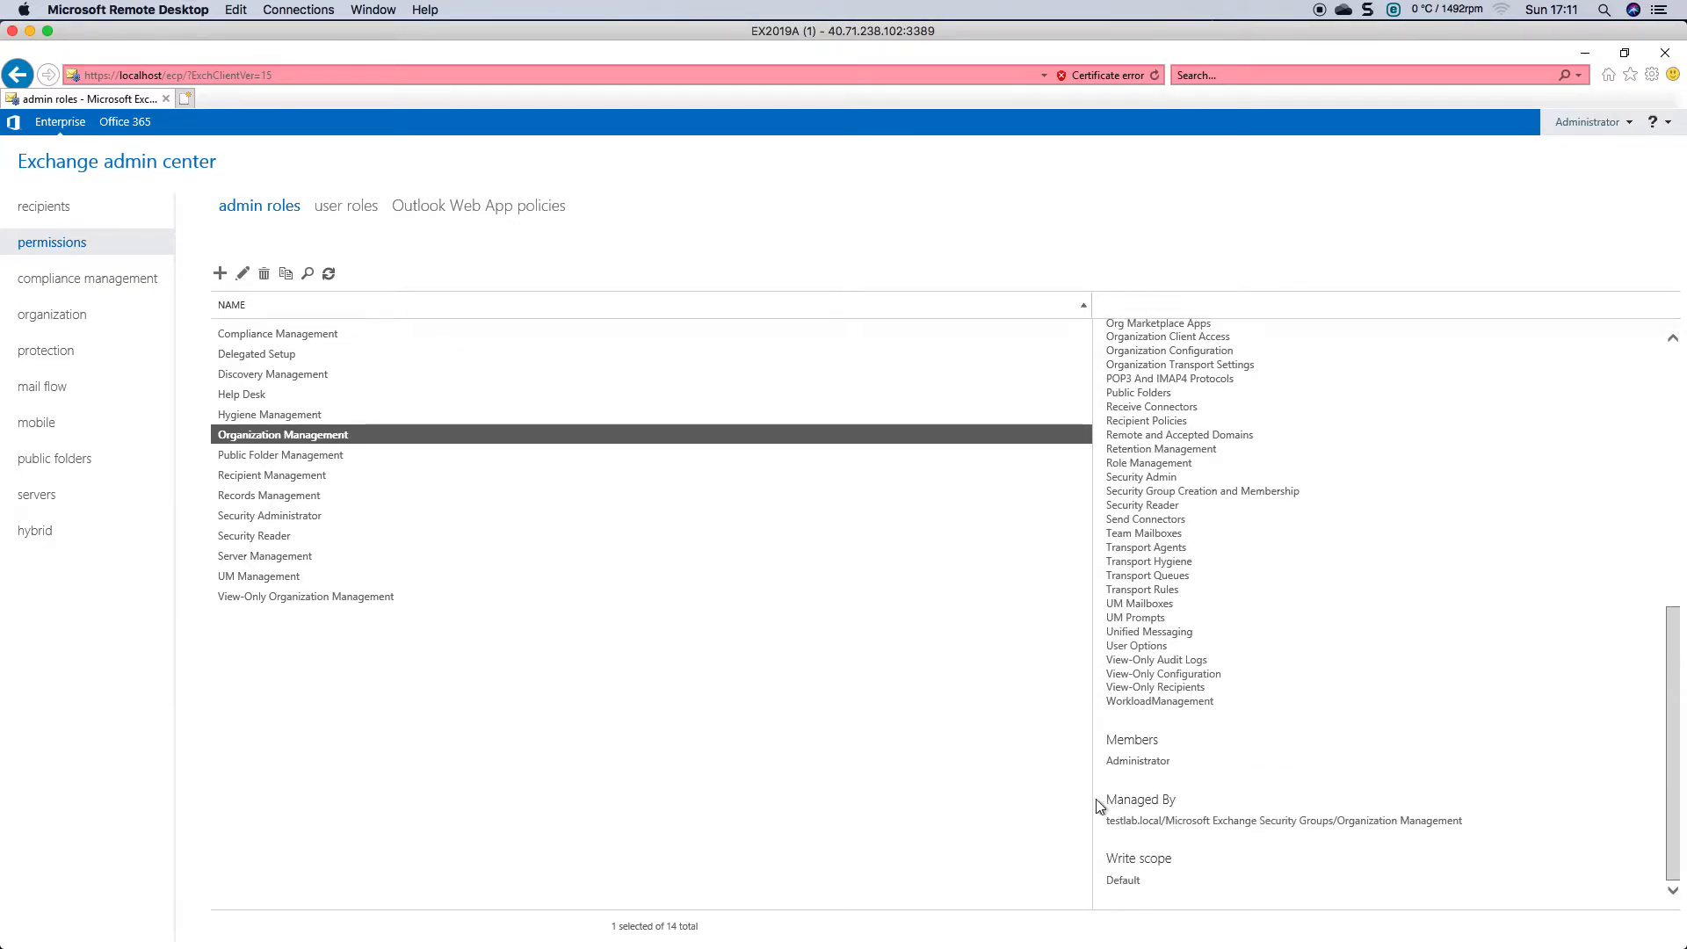
pyautogui.moveTo(1170, 762); pyautogui.dragTo(1112, 765)
pyautogui.scroll(-3, 1130, 722)
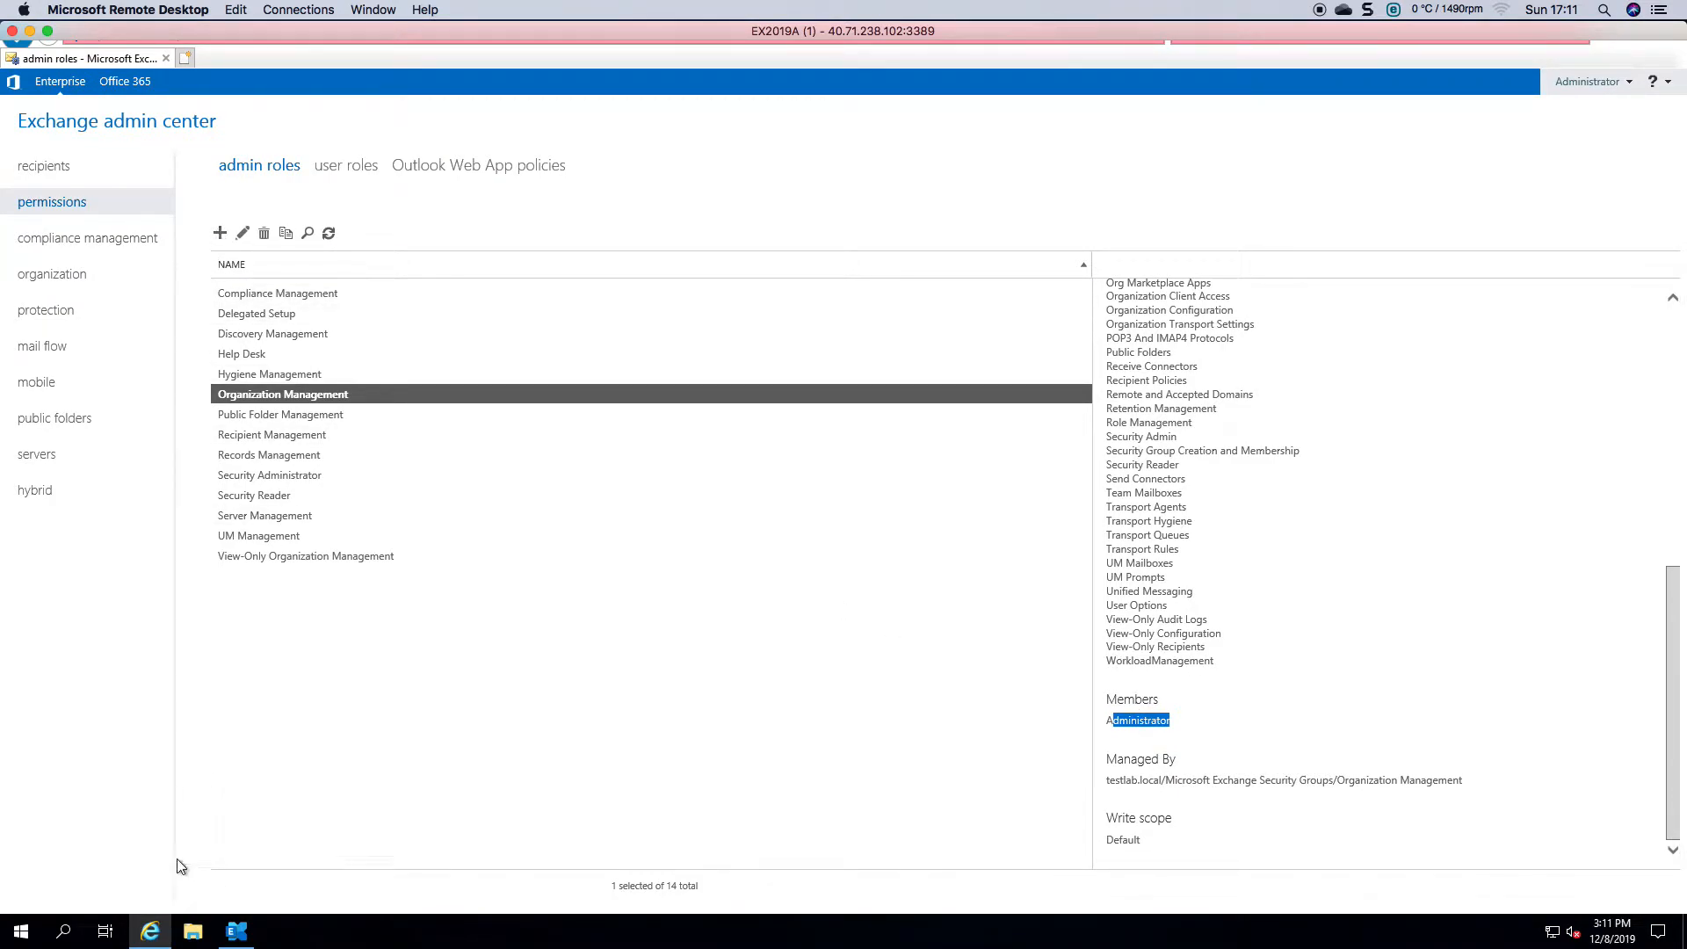
# Open Active Directory Users and Computers and display the Microsoft Exchange Security Groups container under testlab.local
pyautogui.click(20, 932)
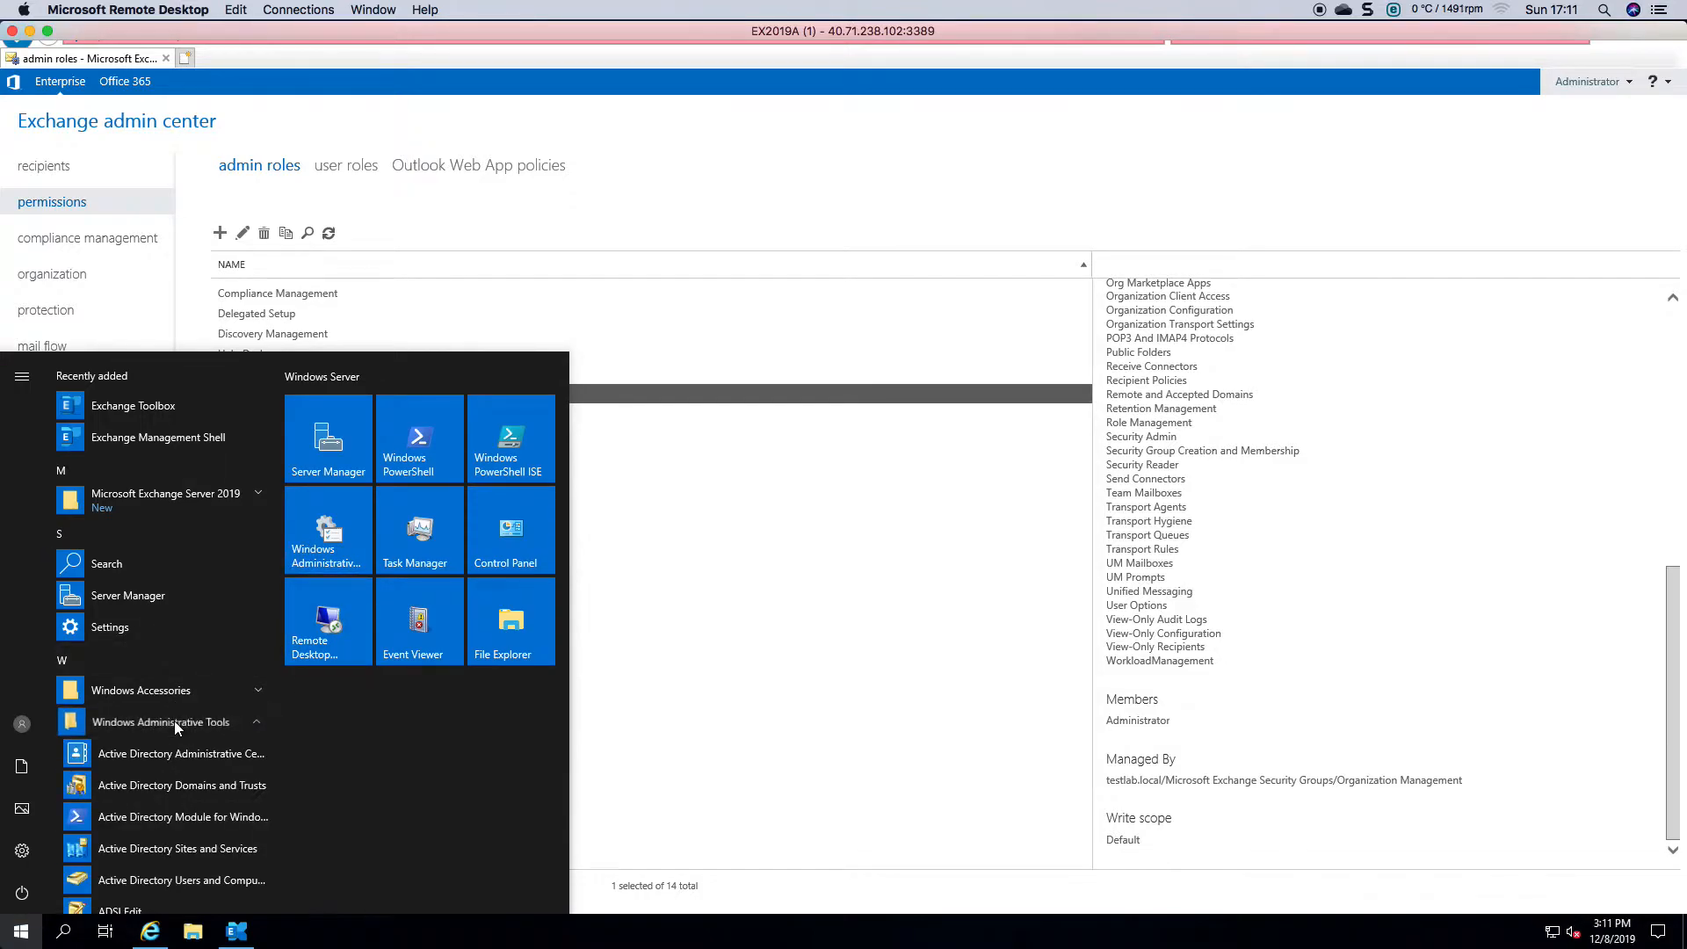
pyautogui.click(237, 880)
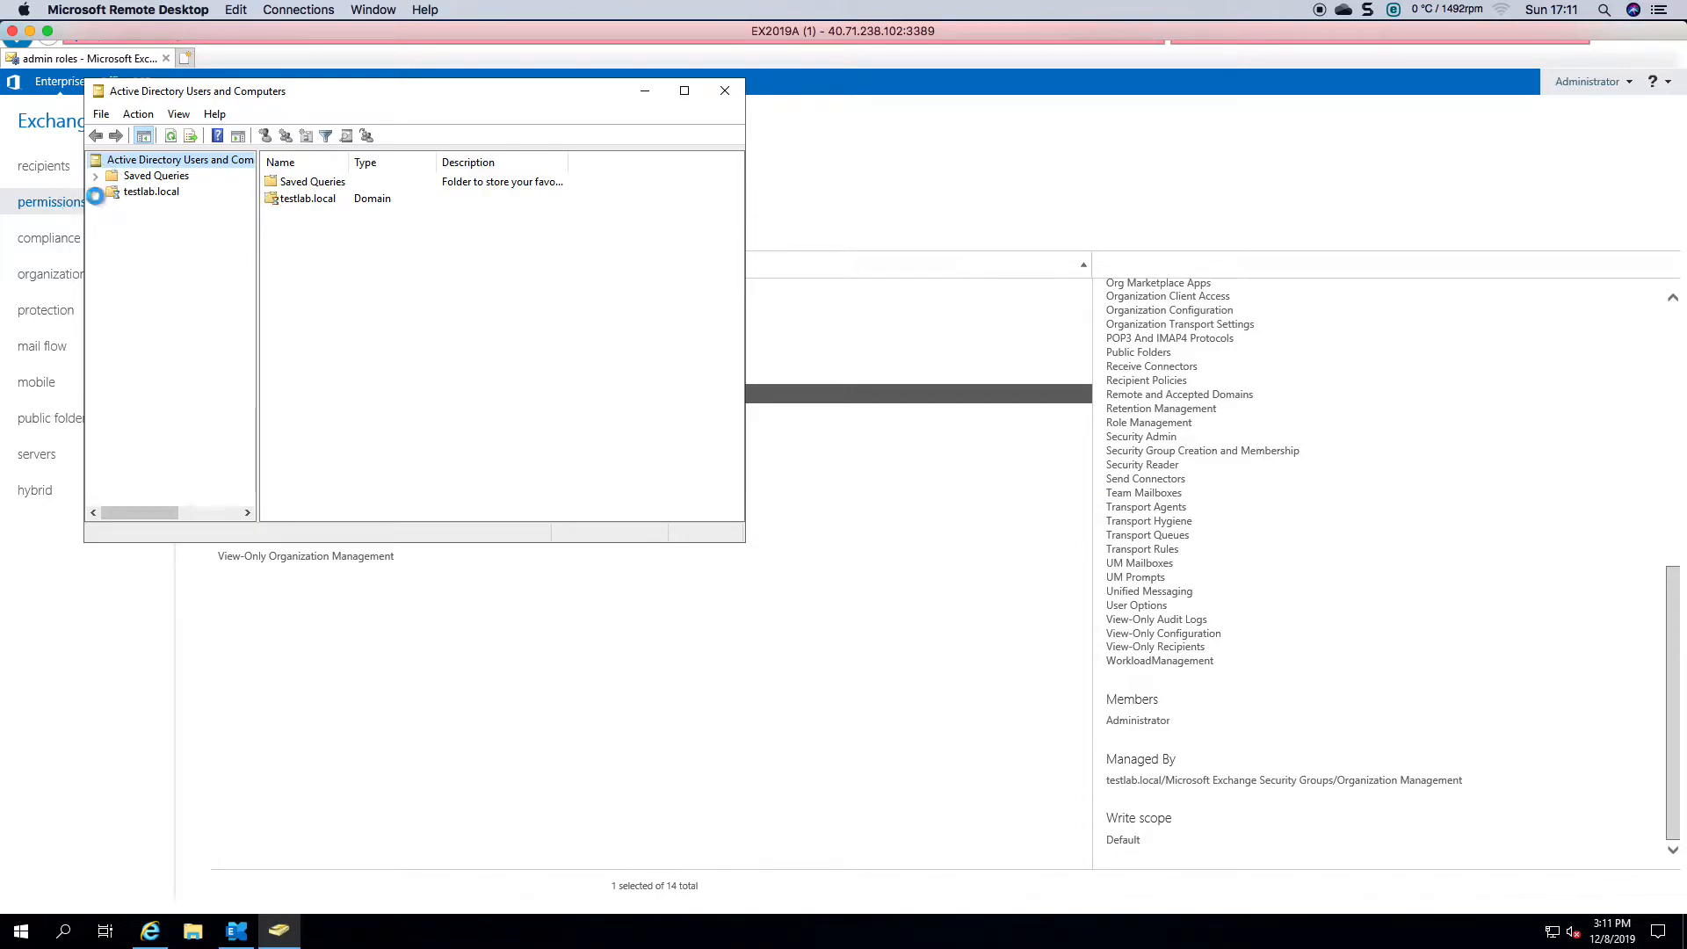
pyautogui.click(95, 192)
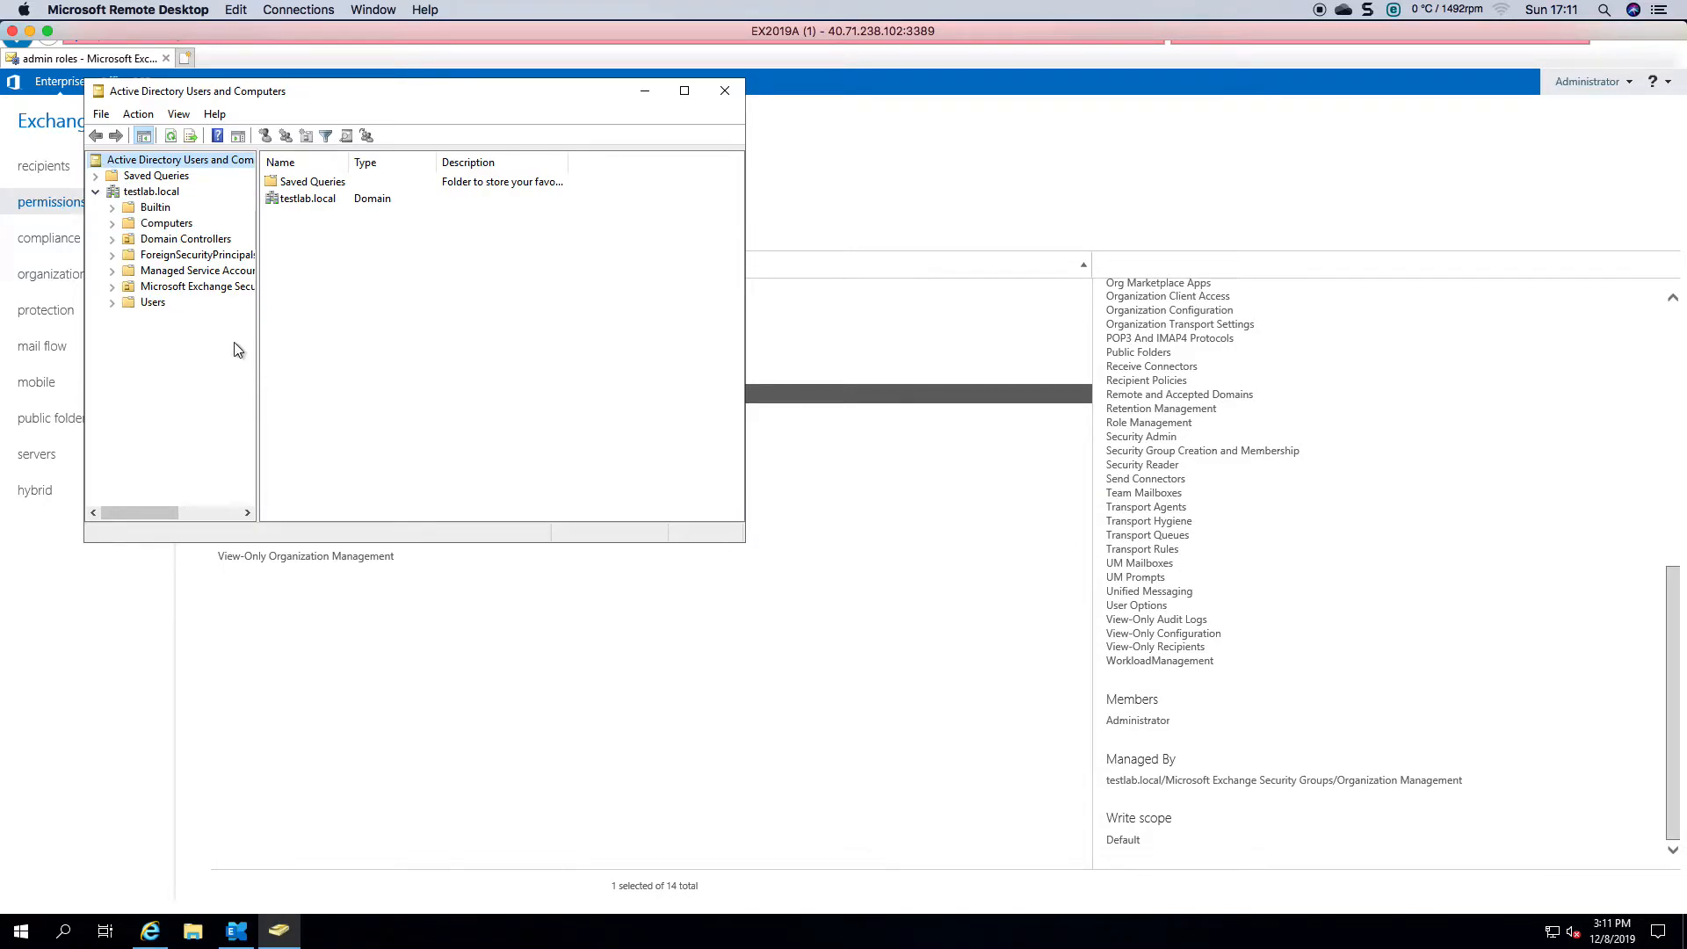
pyautogui.moveTo(257, 347); pyautogui.dragTo(379, 347)
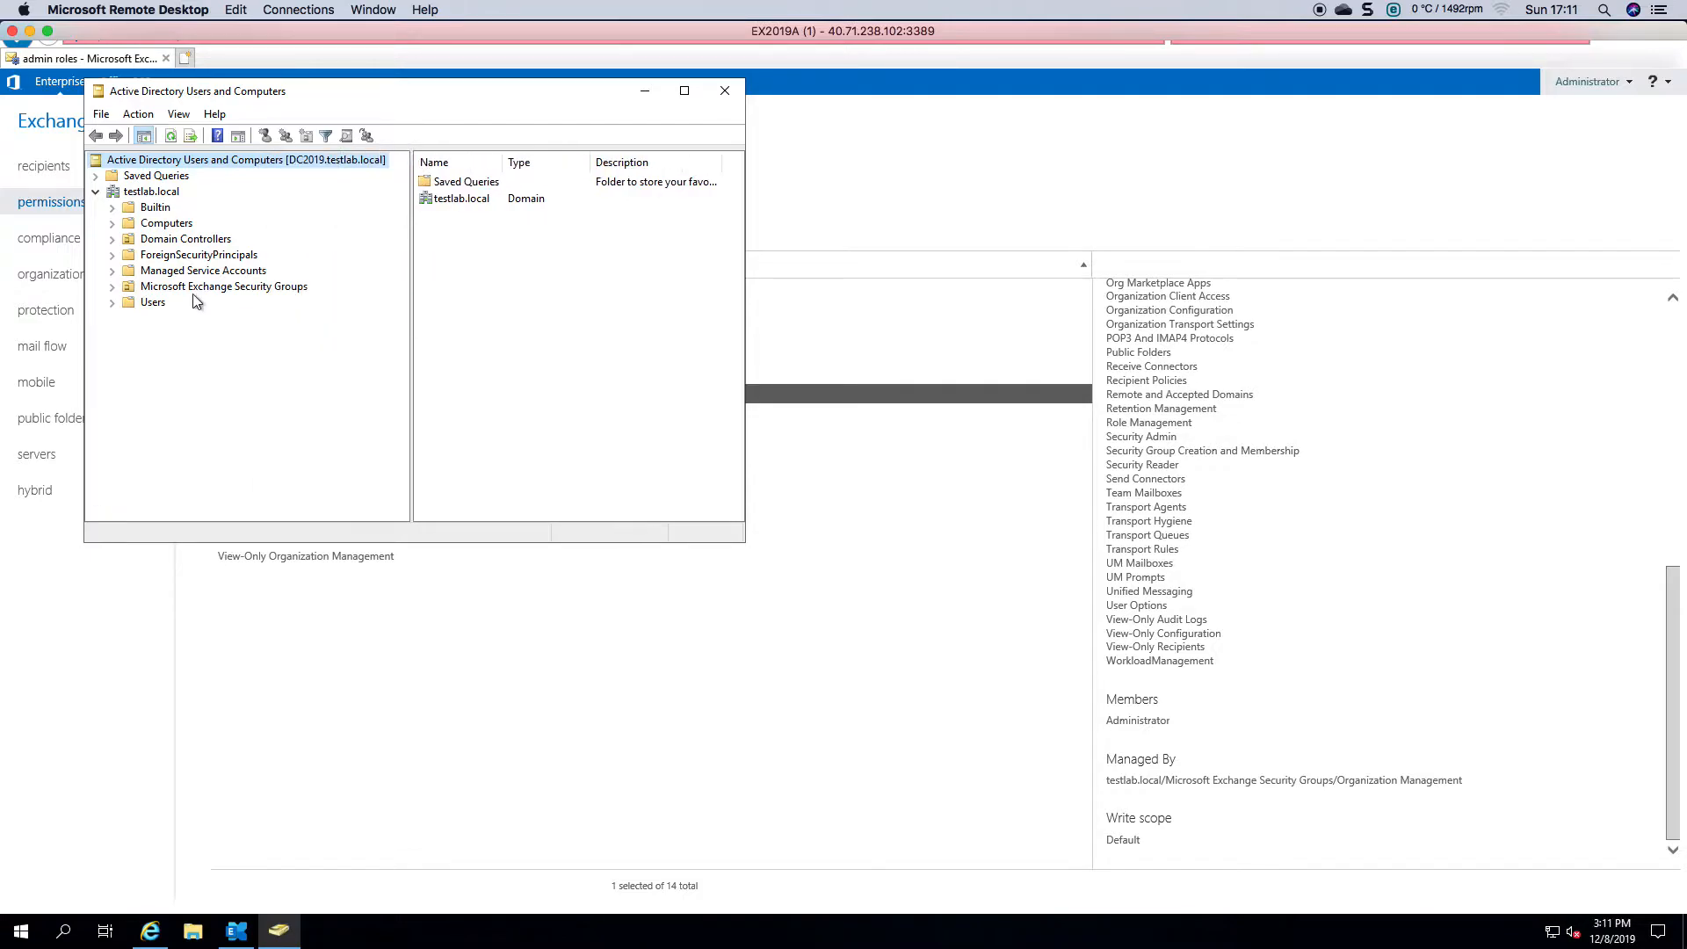
pyautogui.click(222, 287)
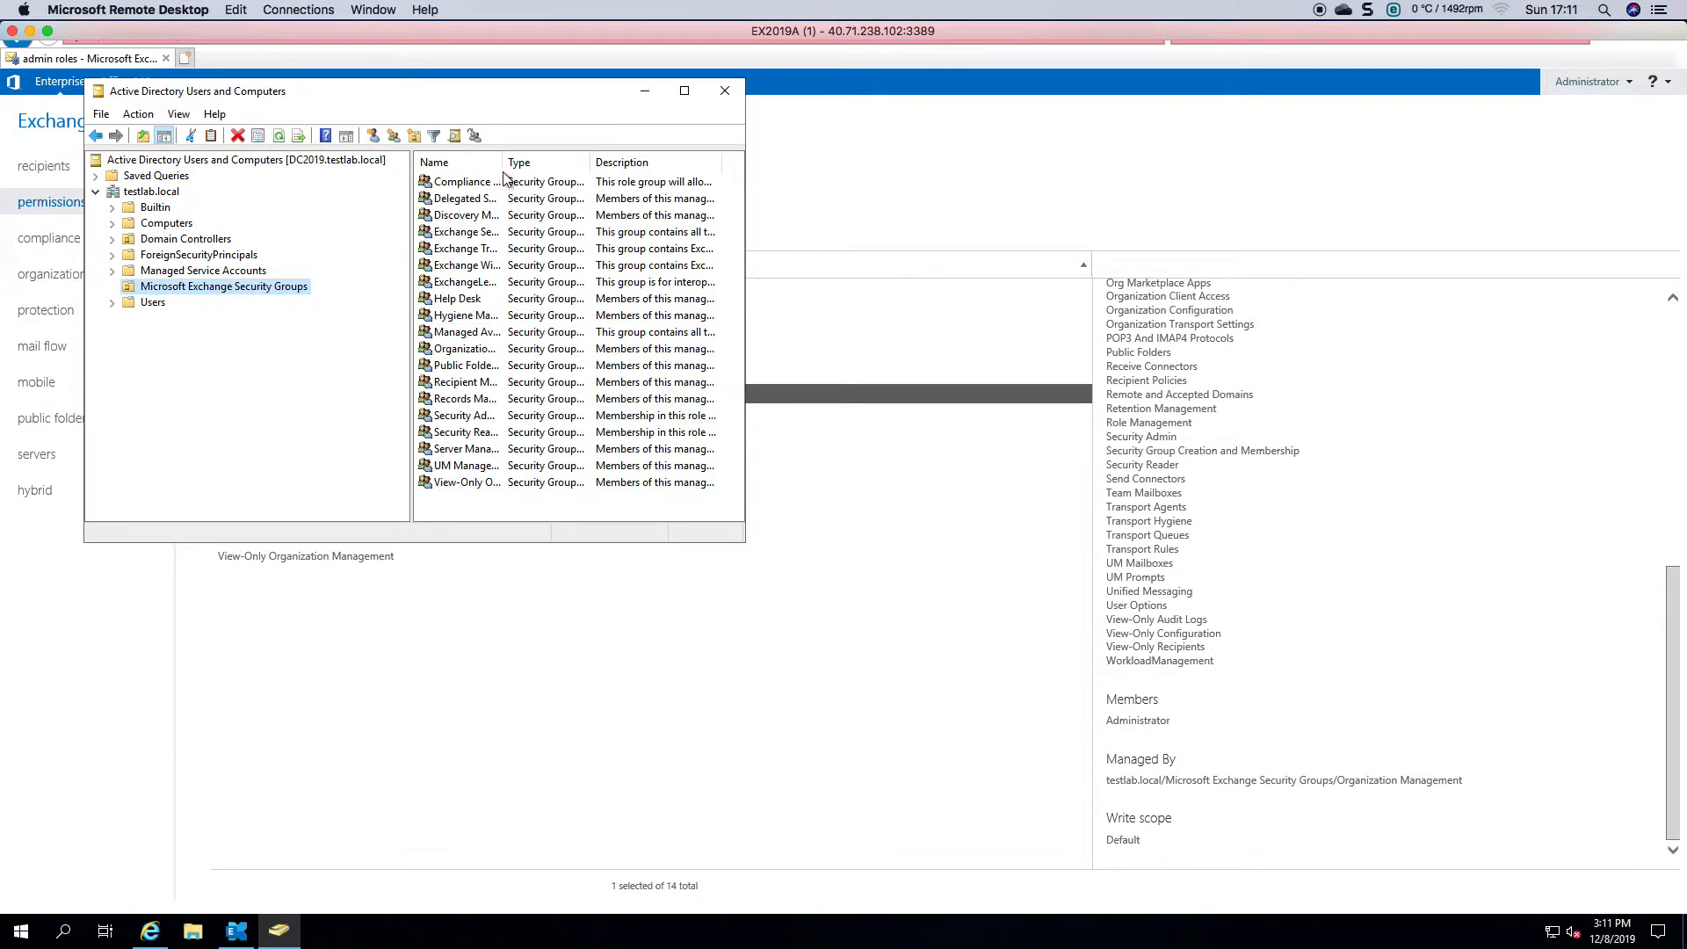
# Maximize the Active Directory Users and Computers window and widen the Name and Description columns to make the group details readable
pyautogui.moveTo(504, 164); pyautogui.dragTo(580, 164)
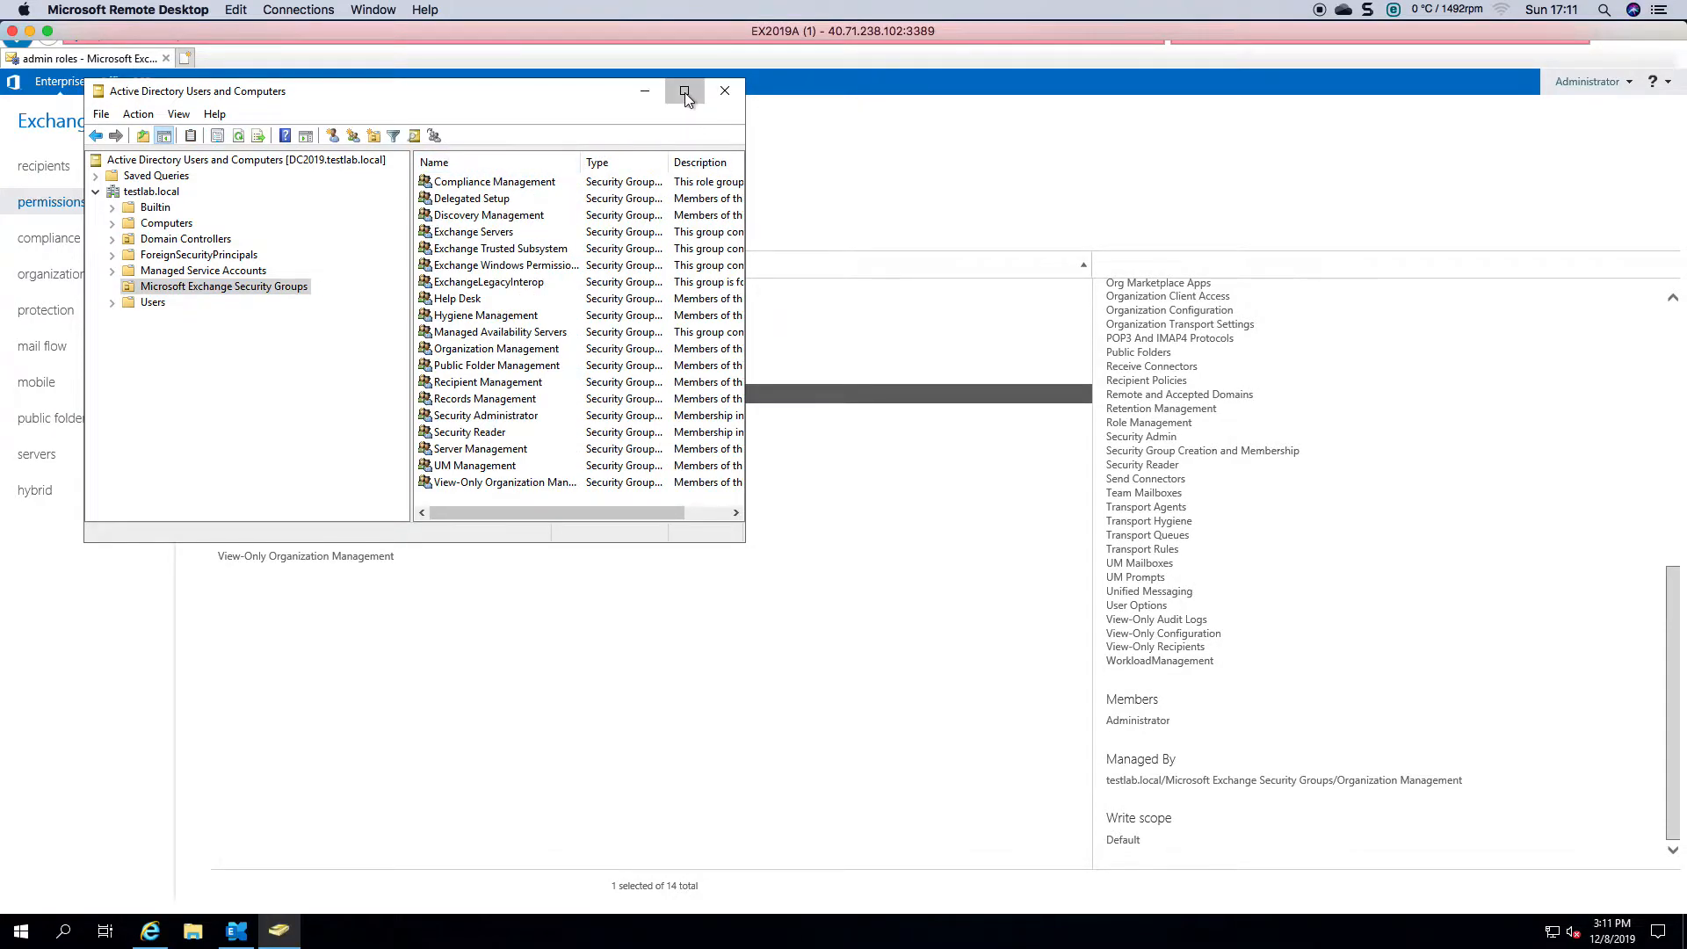
pyautogui.click(684, 91)
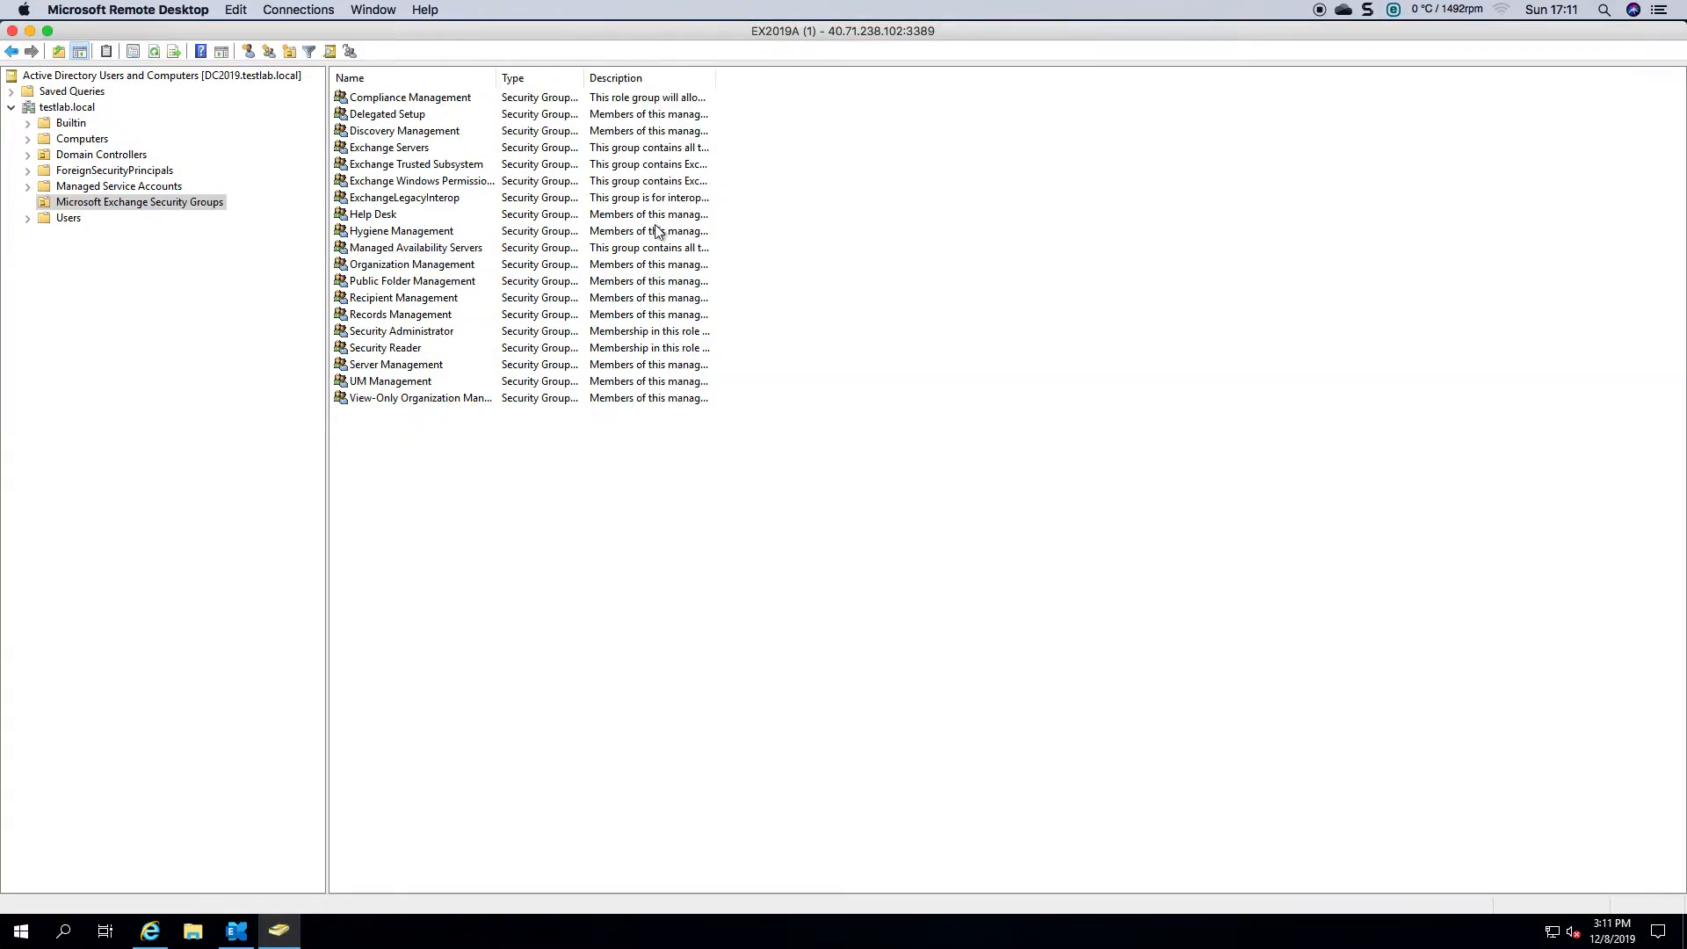
pyautogui.doubleClick(714, 78)
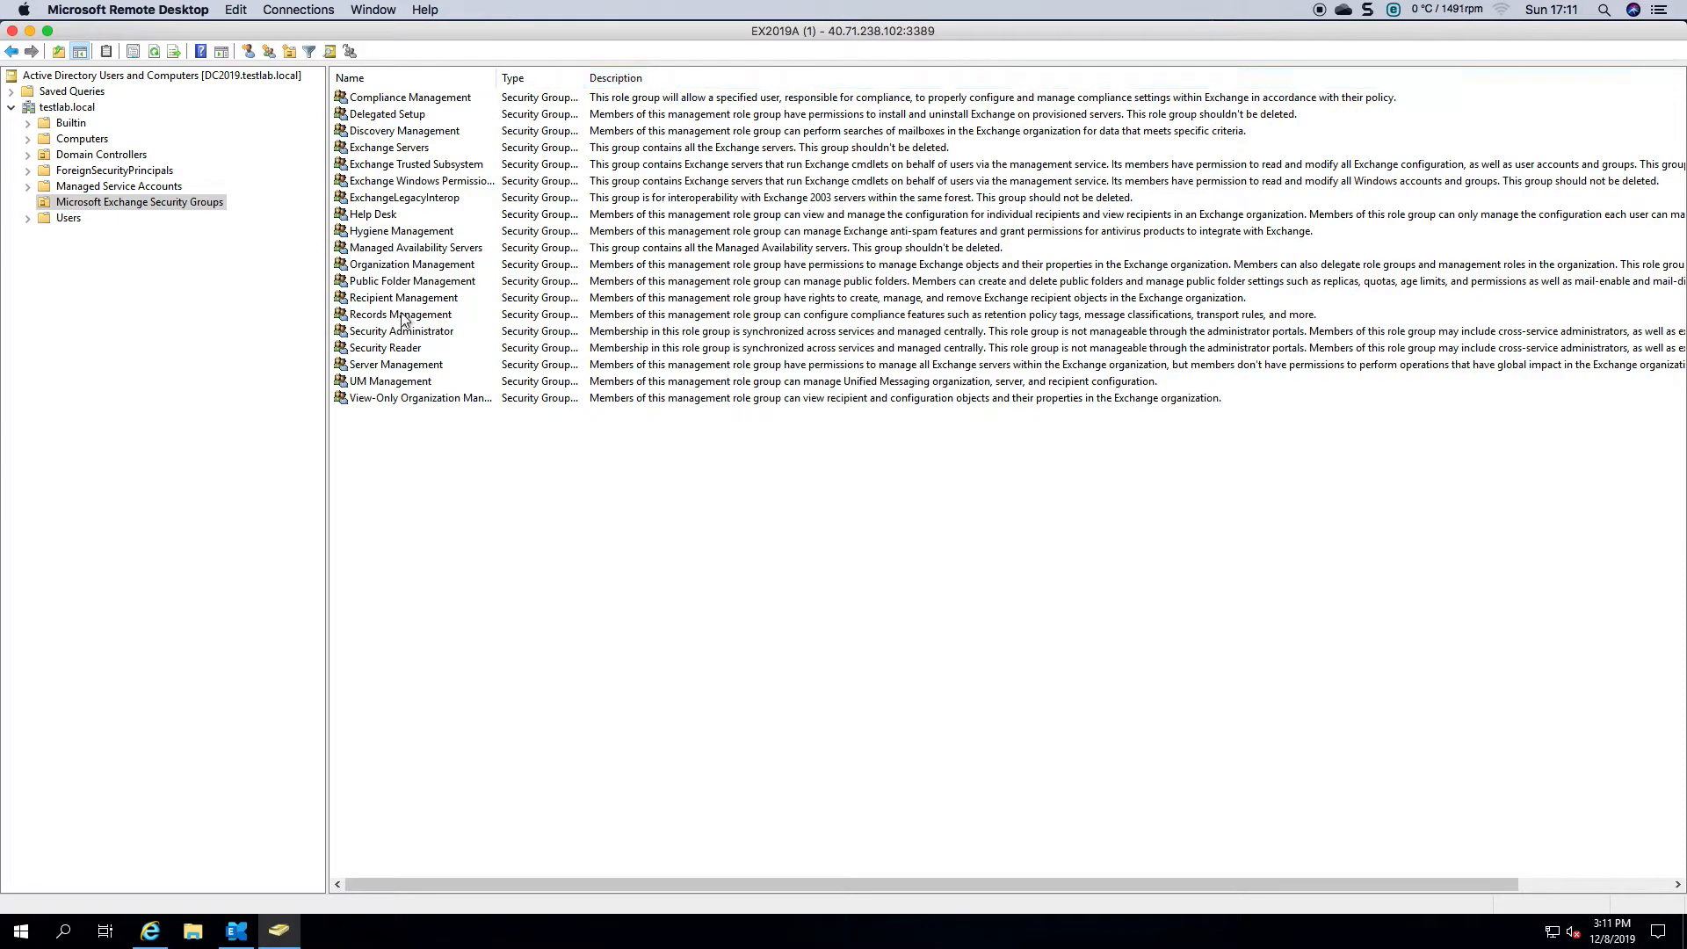
# View the members of the Organization Management security group and the dialog for adding members, and cancel both
pyautogui.doubleClick(397, 267)
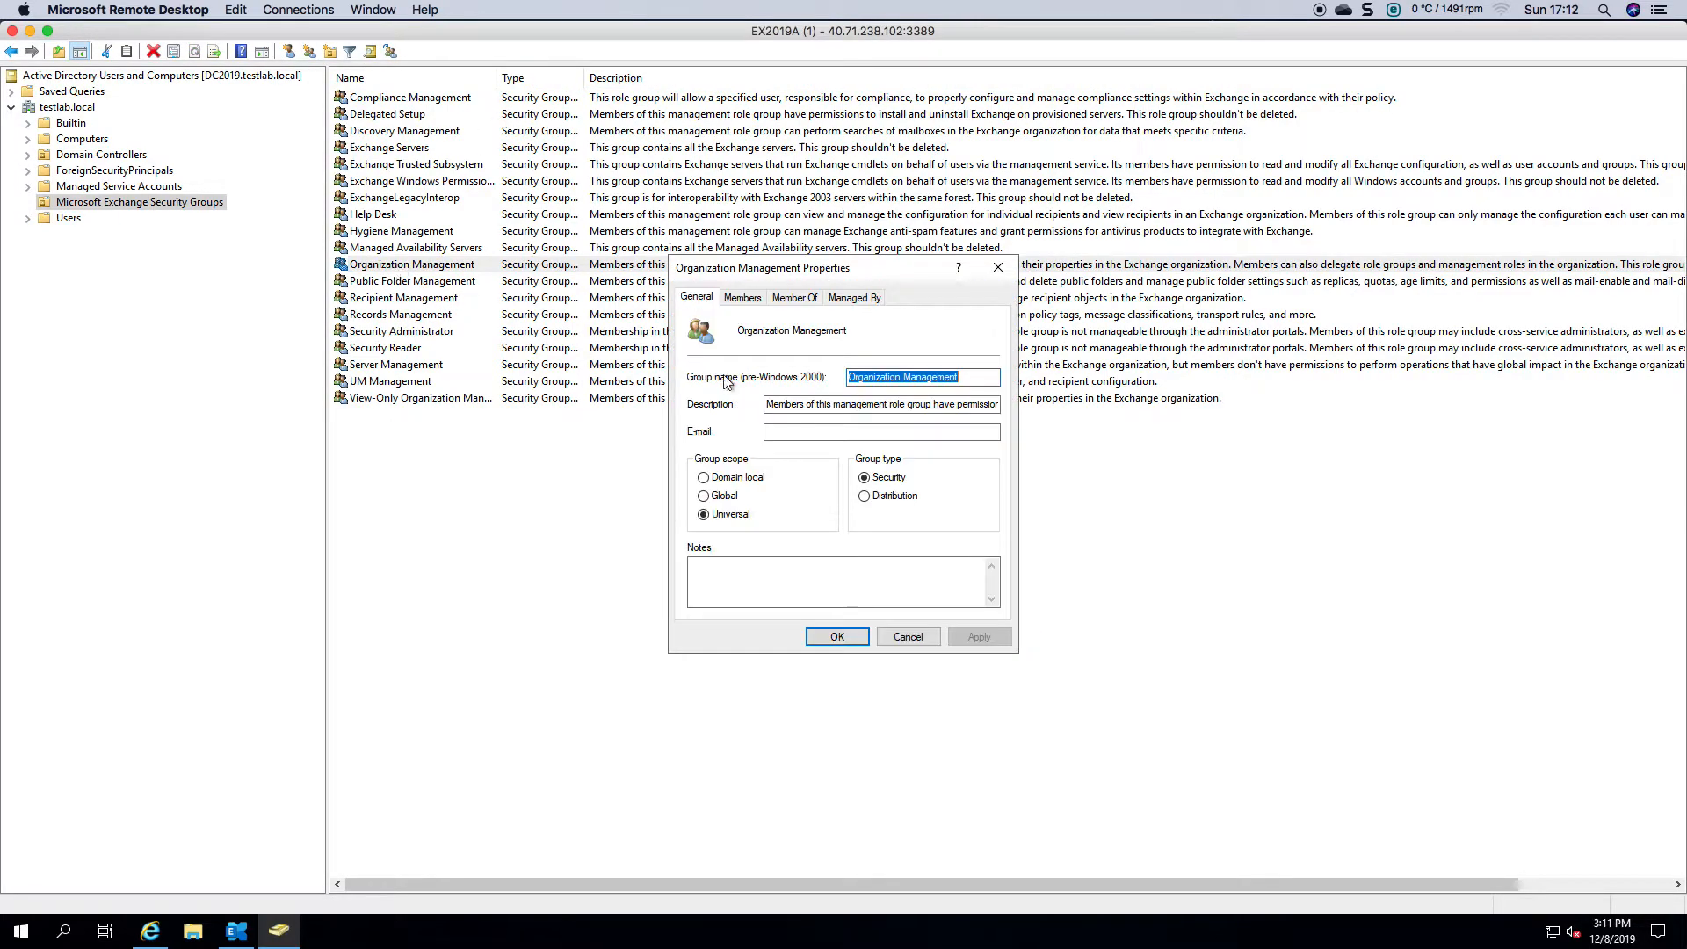
pyautogui.click(753, 299)
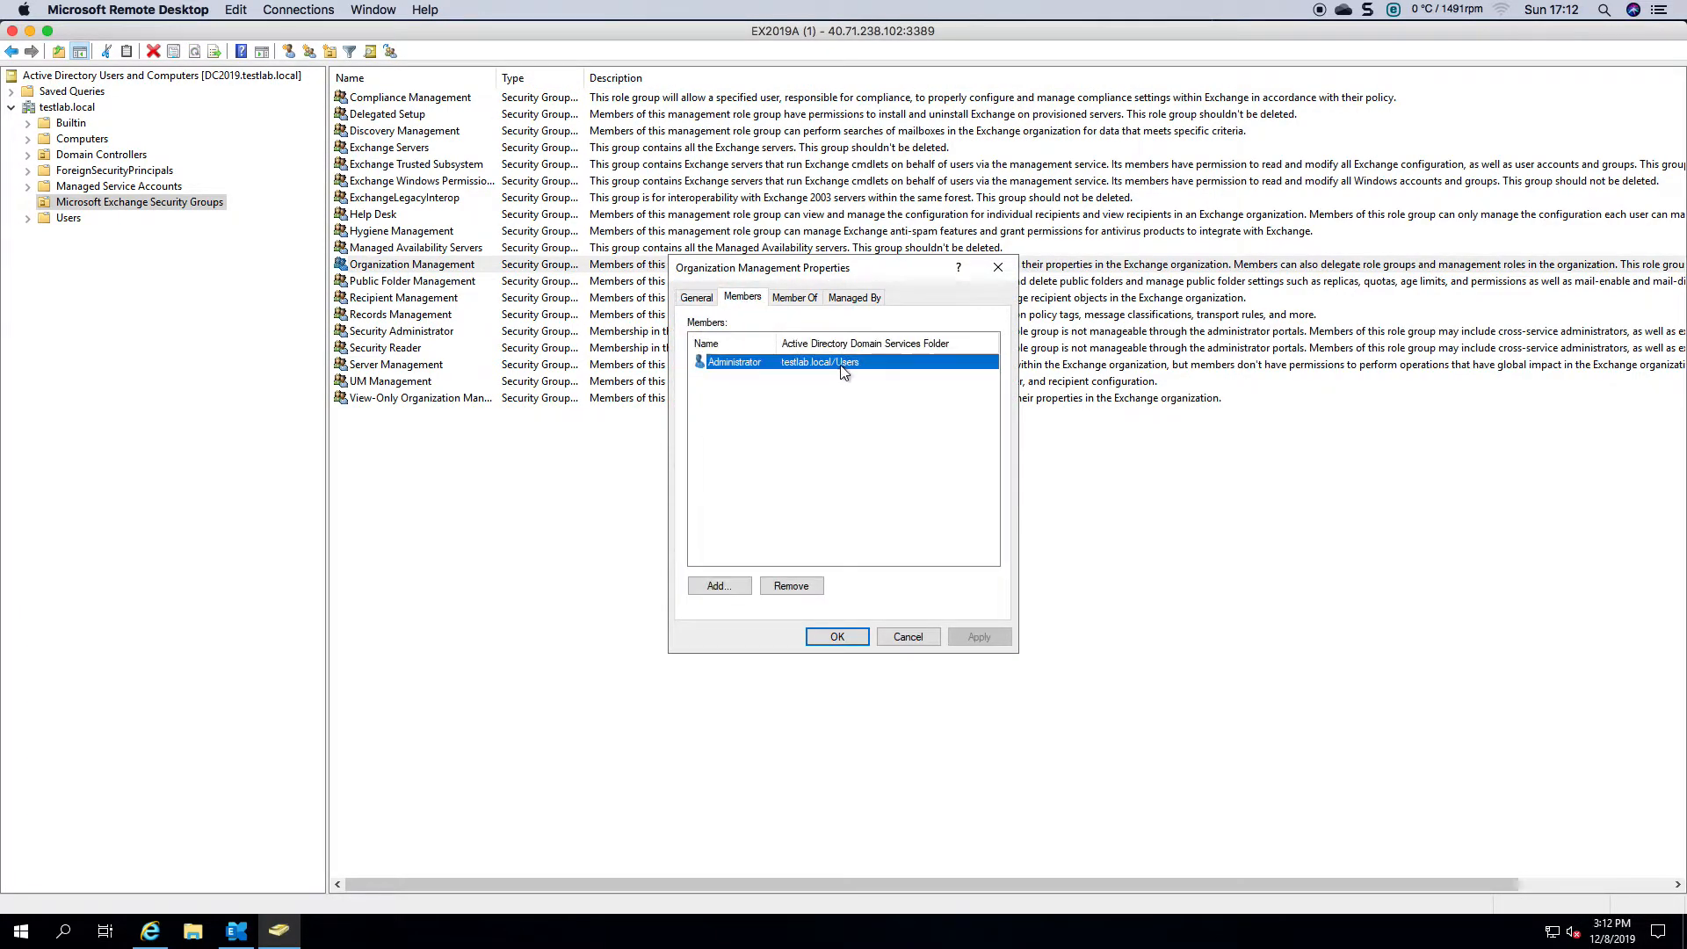
pyautogui.click(710, 585)
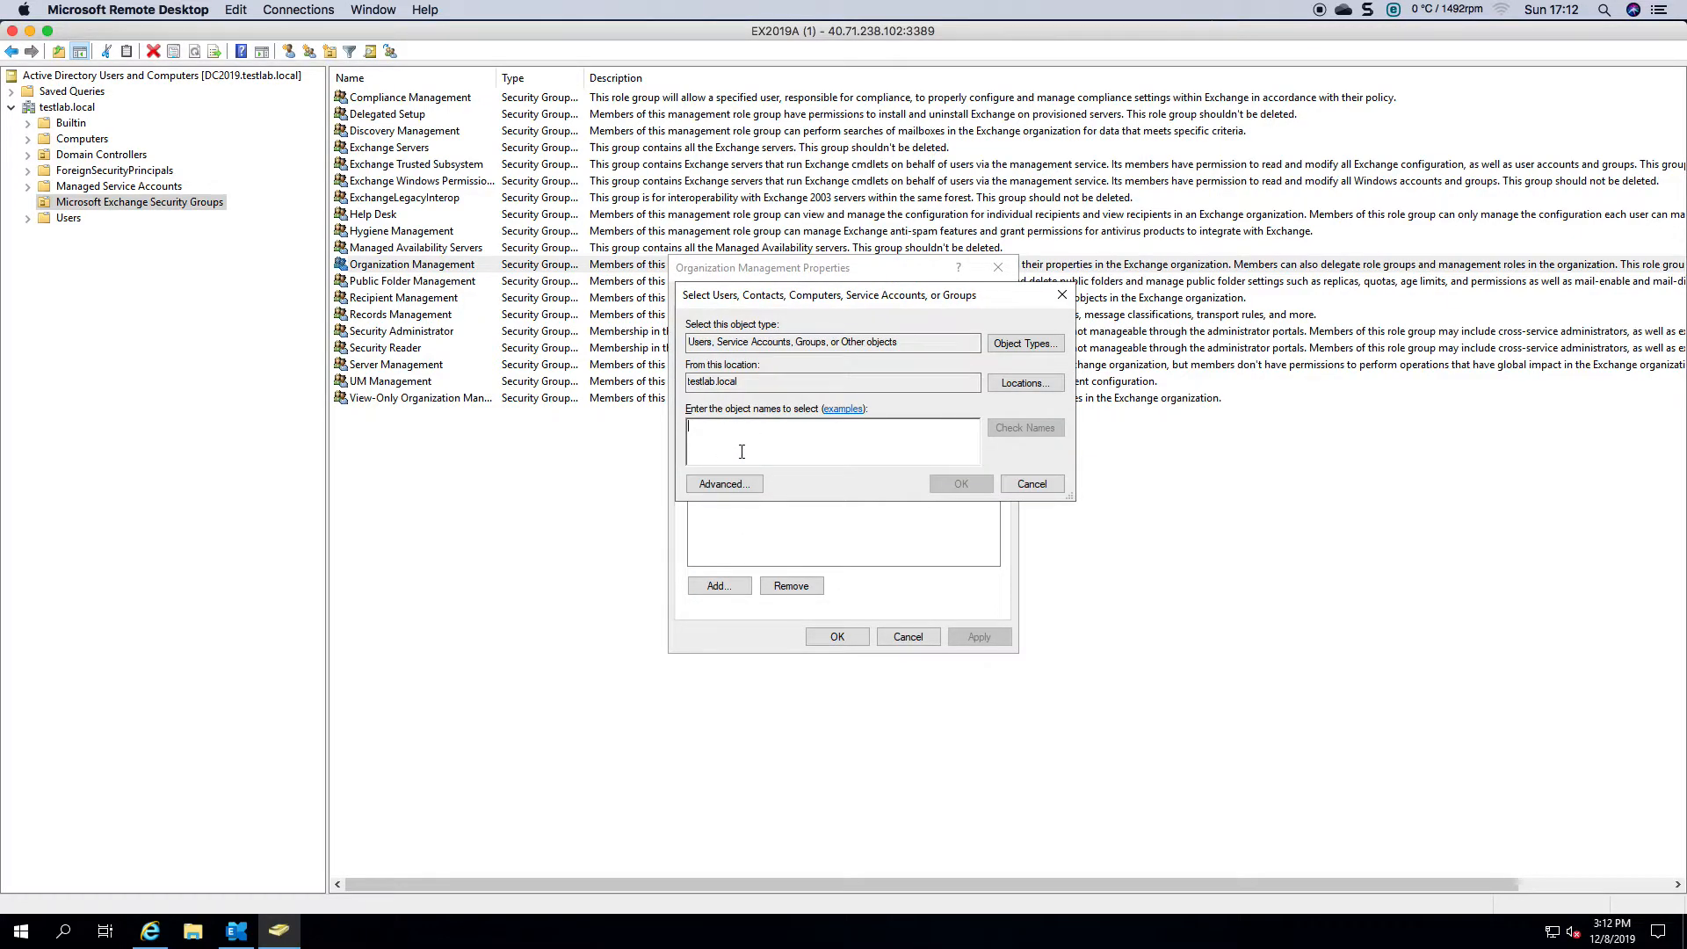
pyautogui.press('Escape')
pyautogui.press('Escape')
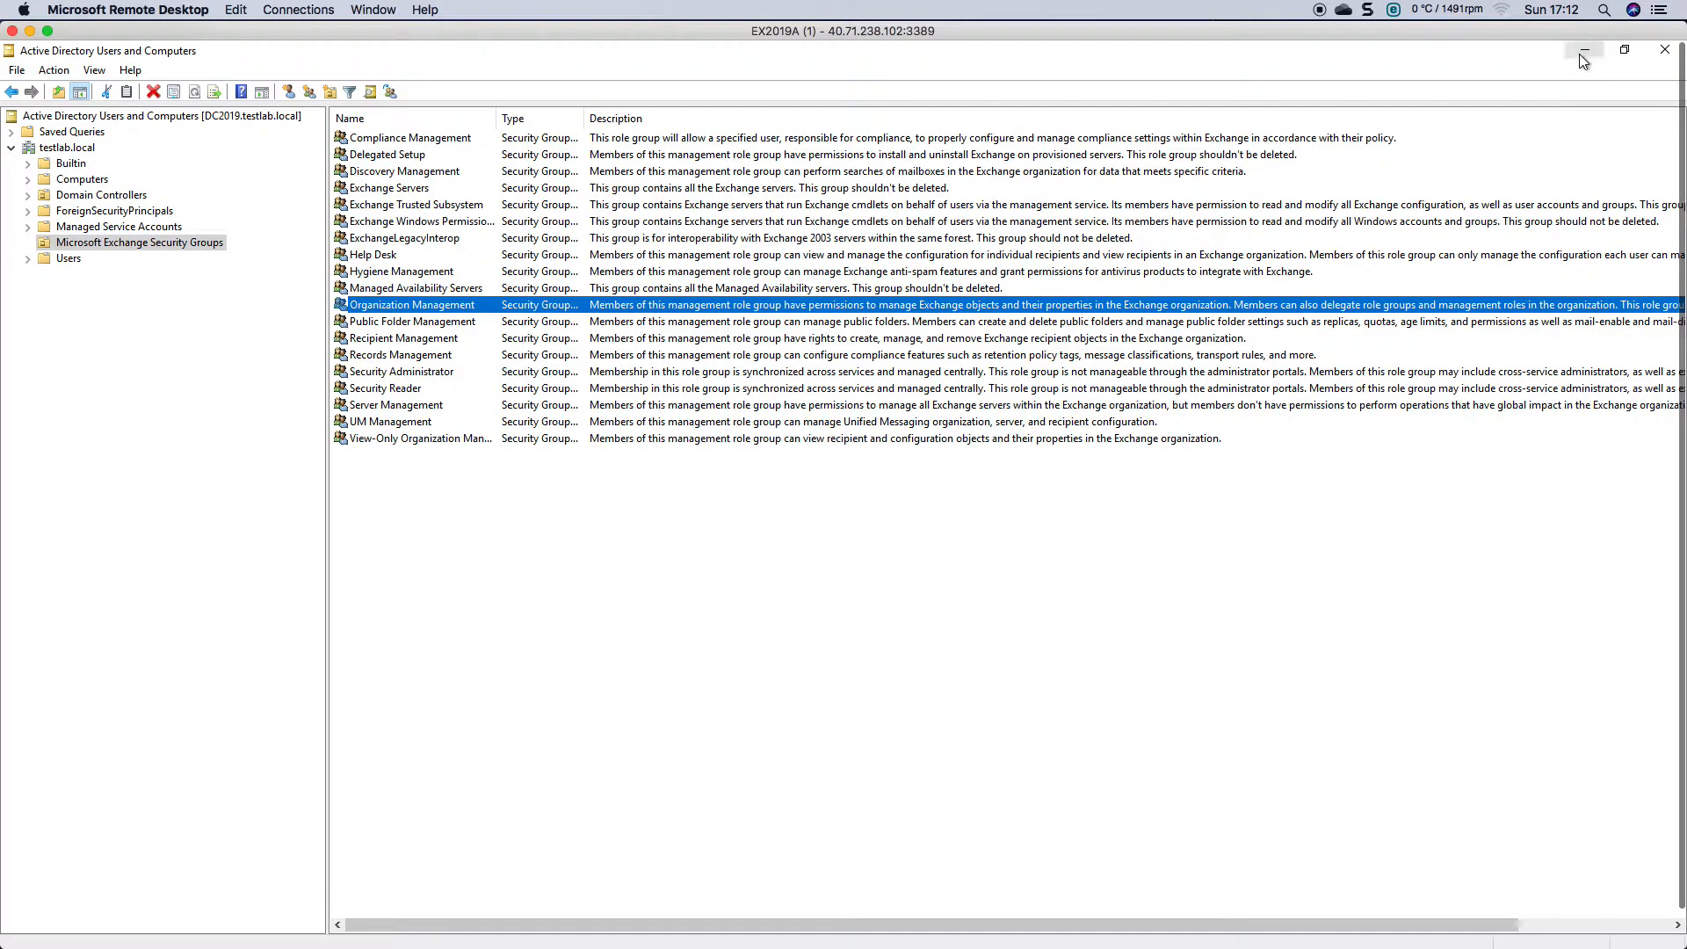
# Return to the Exchange admin center and view compliance management's in-place eDiscovery & hold, auditing, data loss prevention, retention policies, retention tags and journal rules pages
pyautogui.click(1581, 53)
pyautogui.click(85, 283)
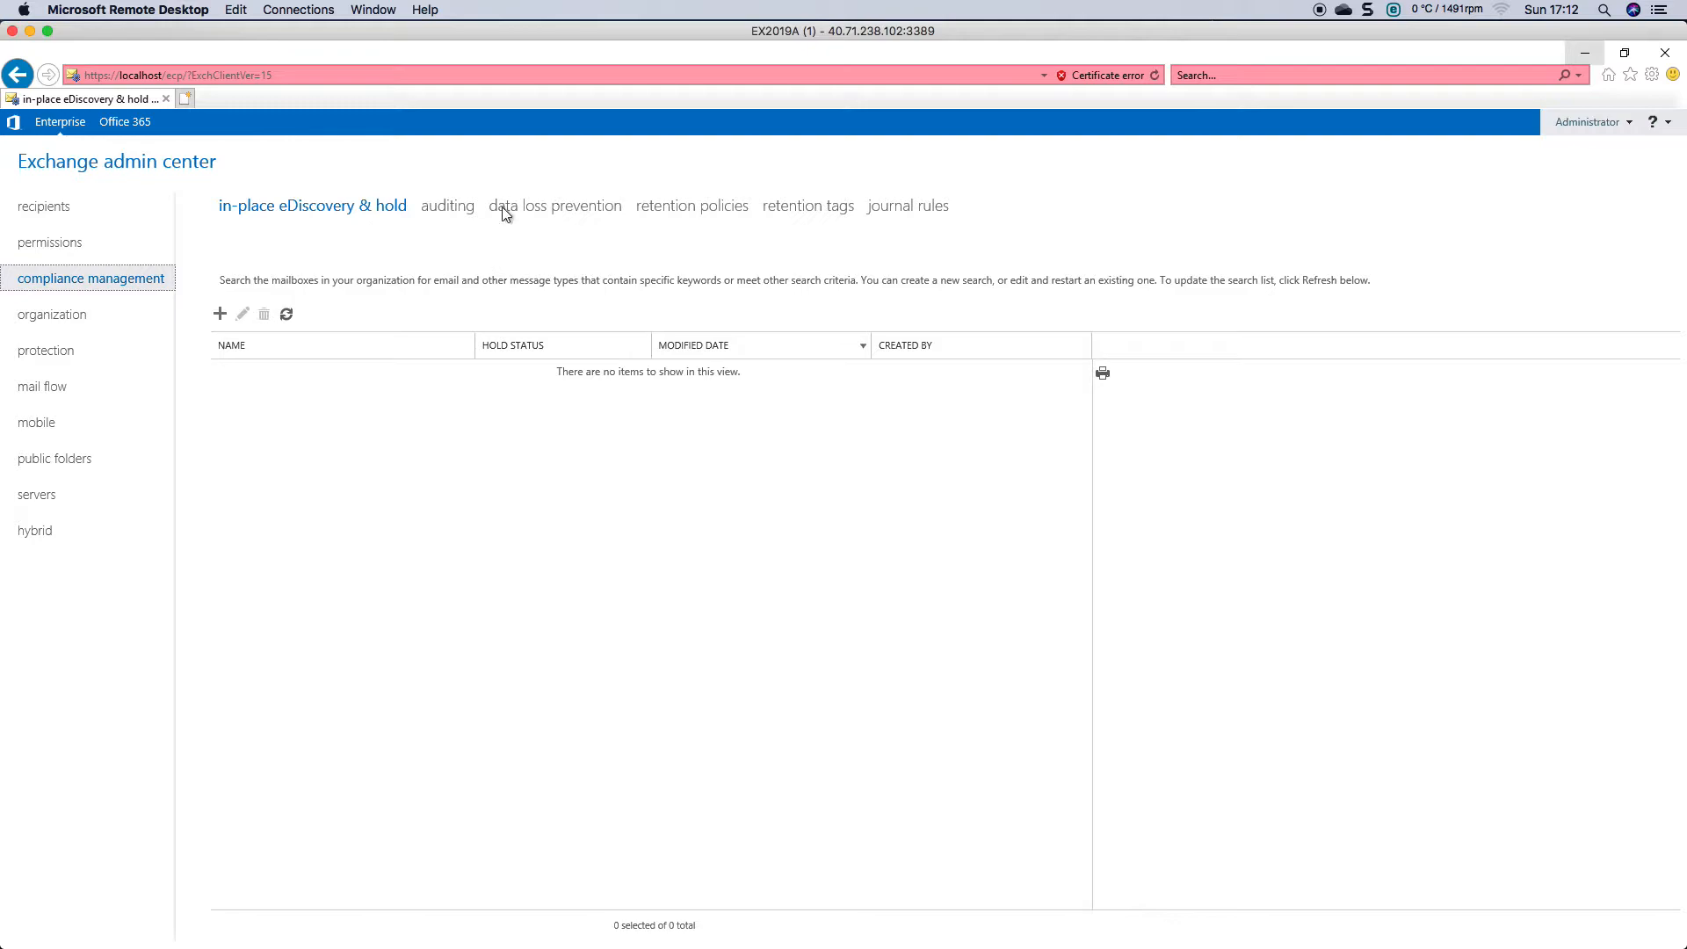
pyautogui.click(454, 209)
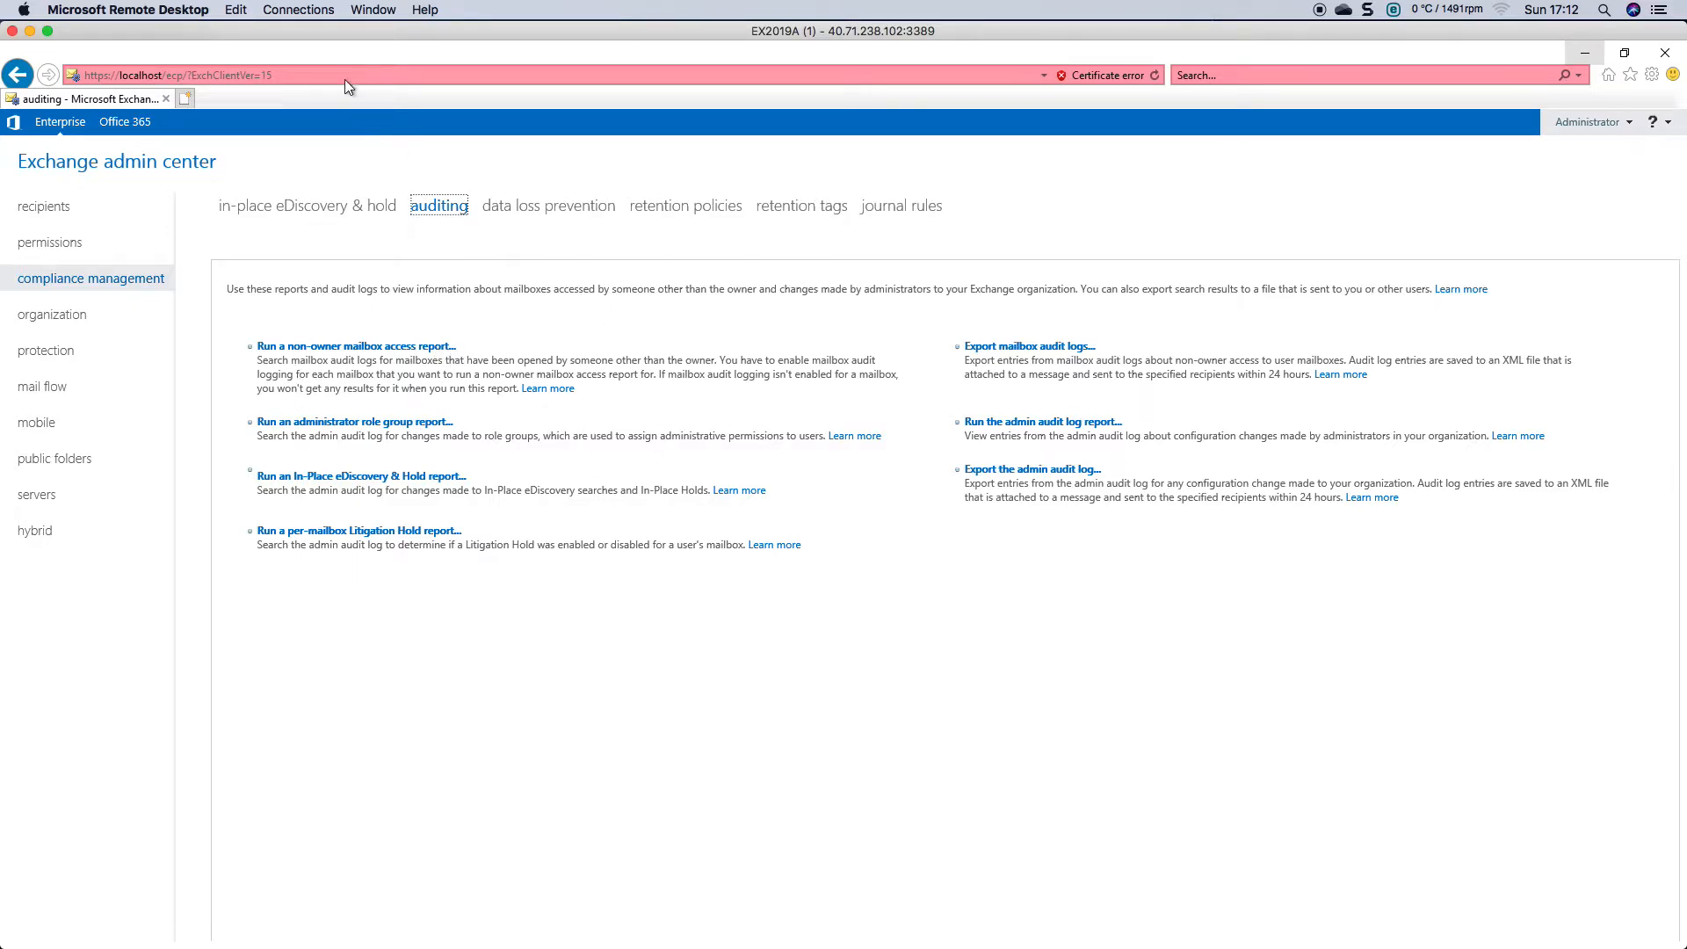
pyautogui.click(538, 211)
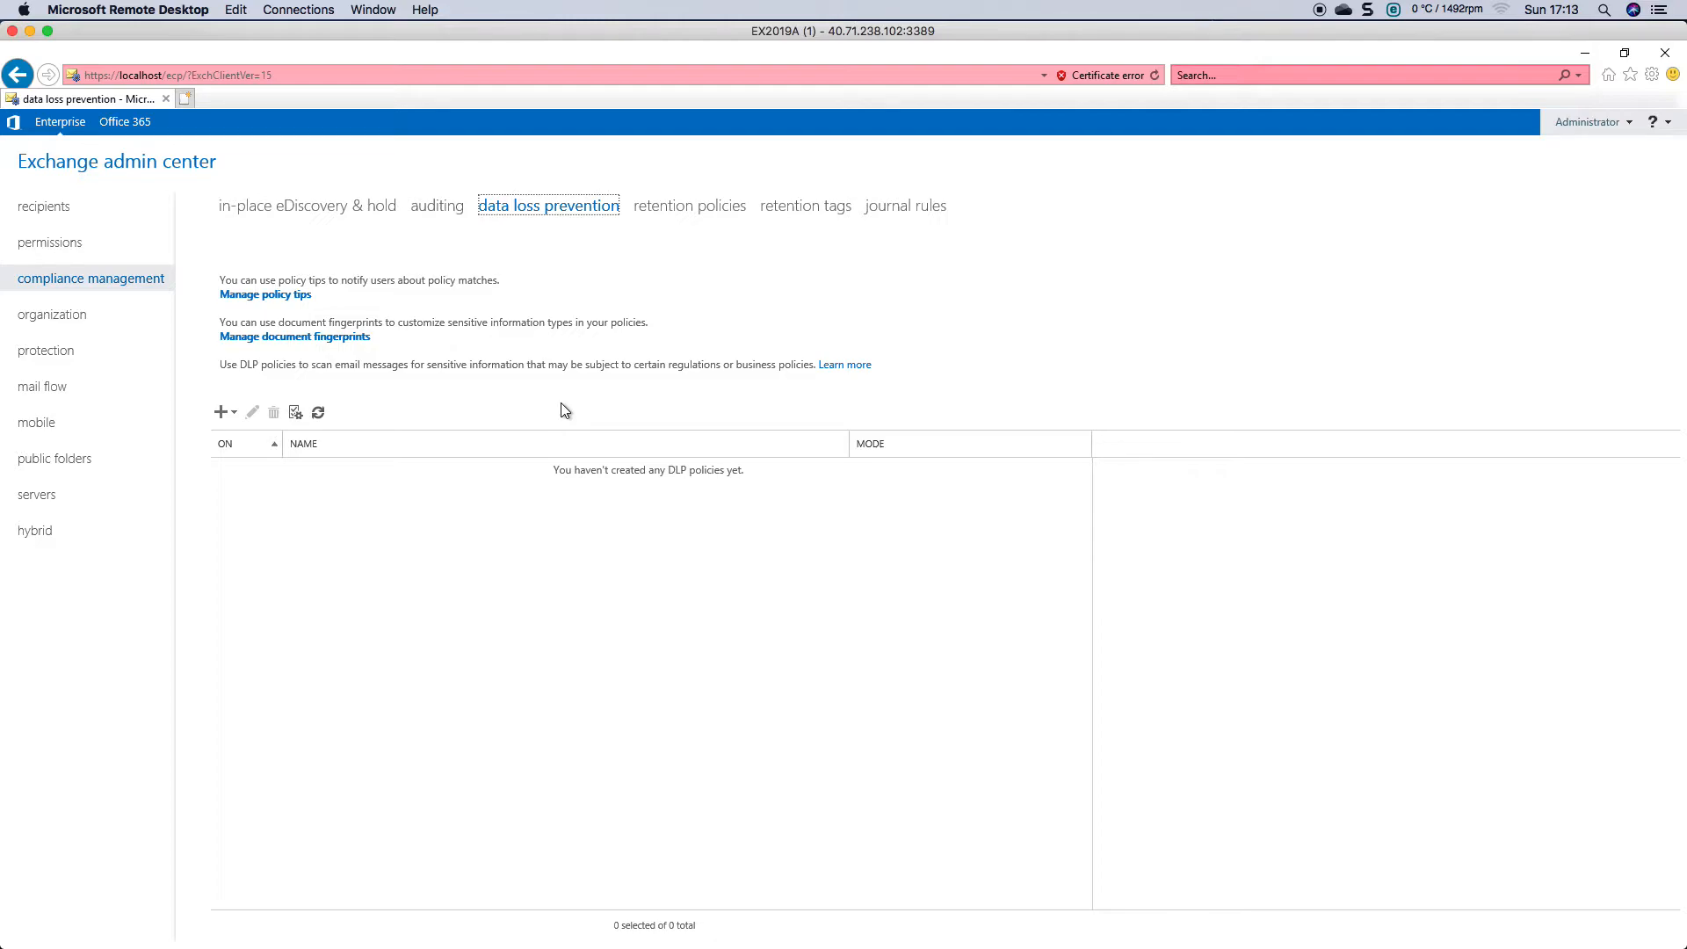
pyautogui.click(728, 212)
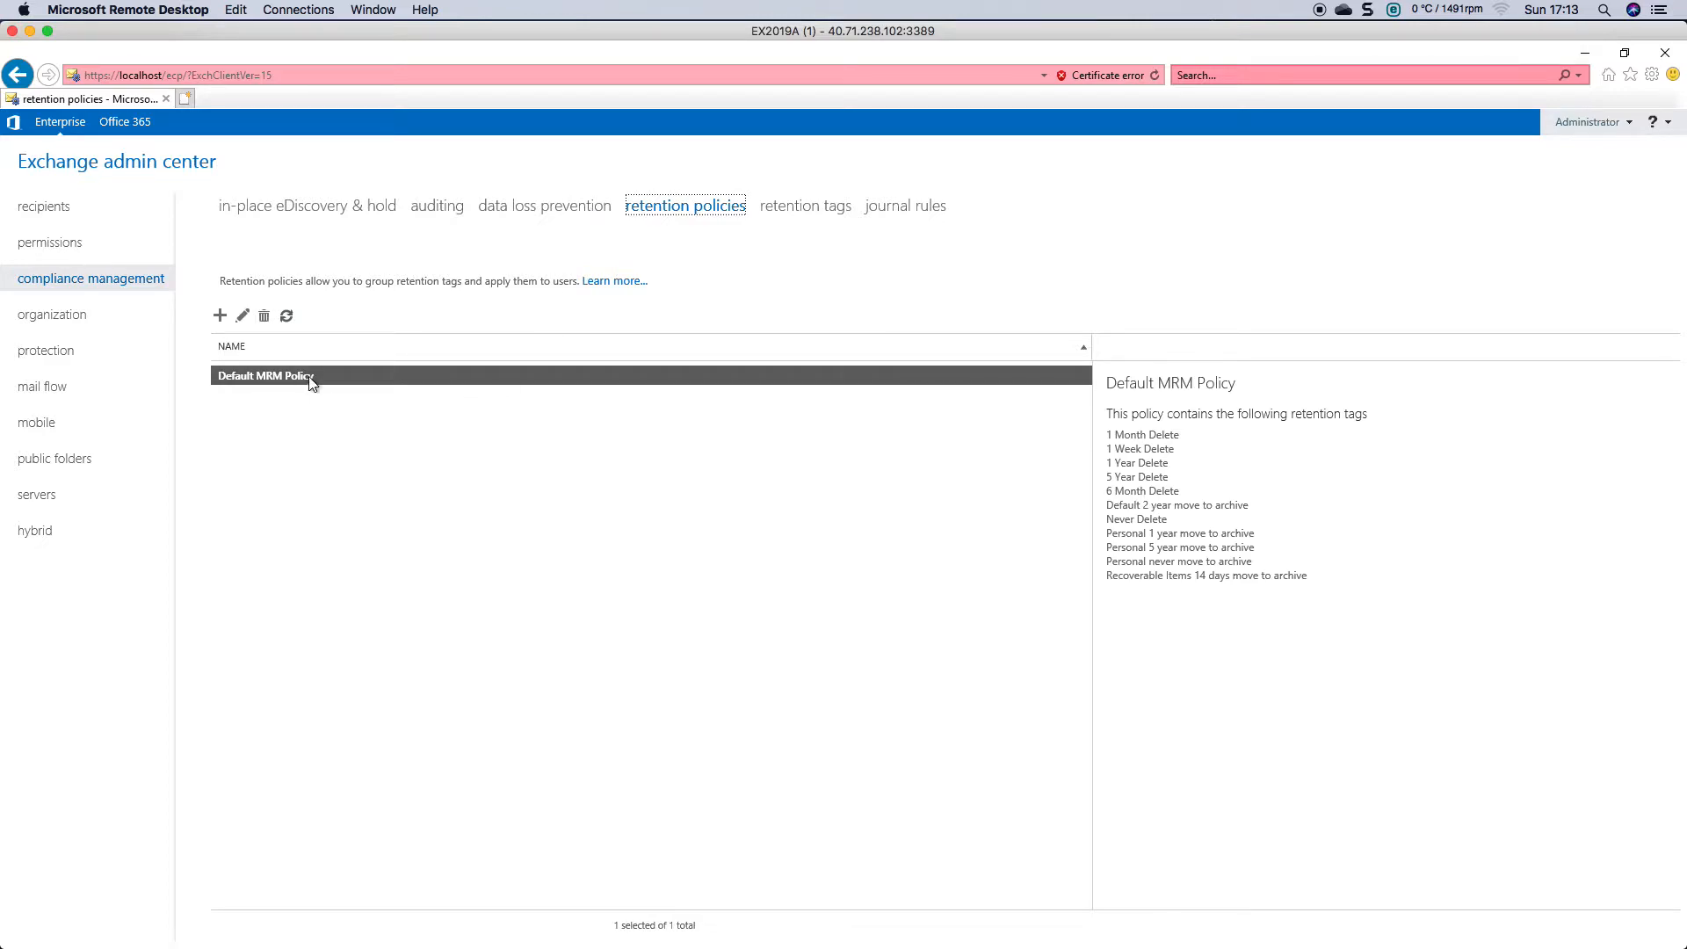
pyautogui.click(799, 208)
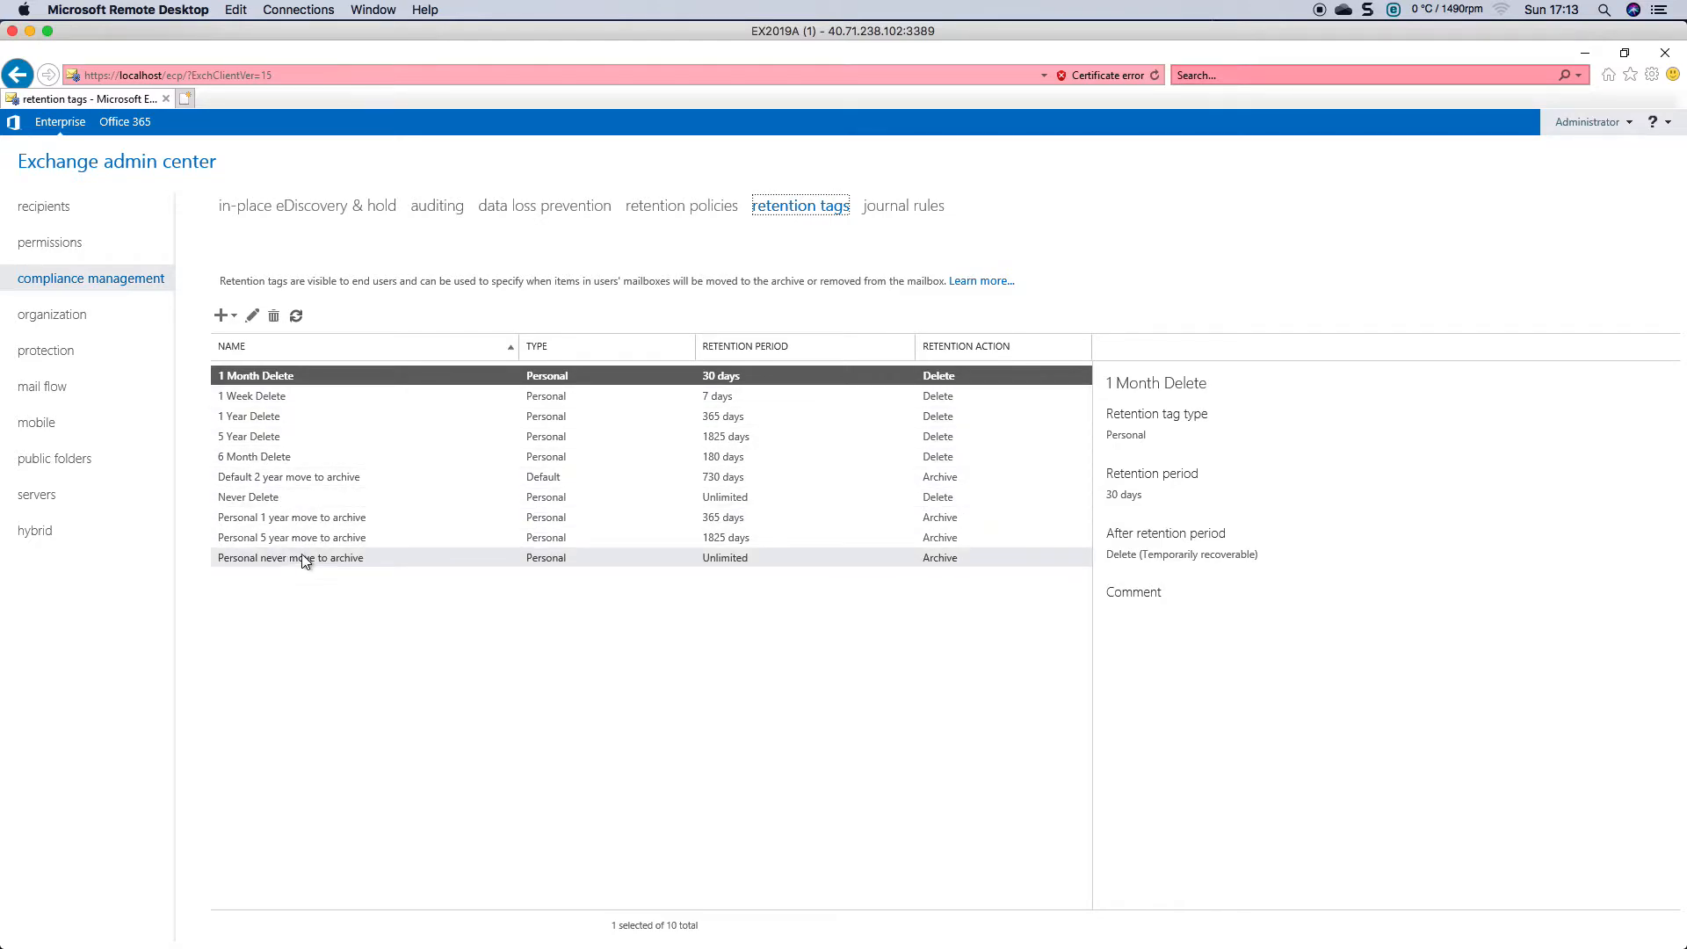
pyautogui.click(909, 221)
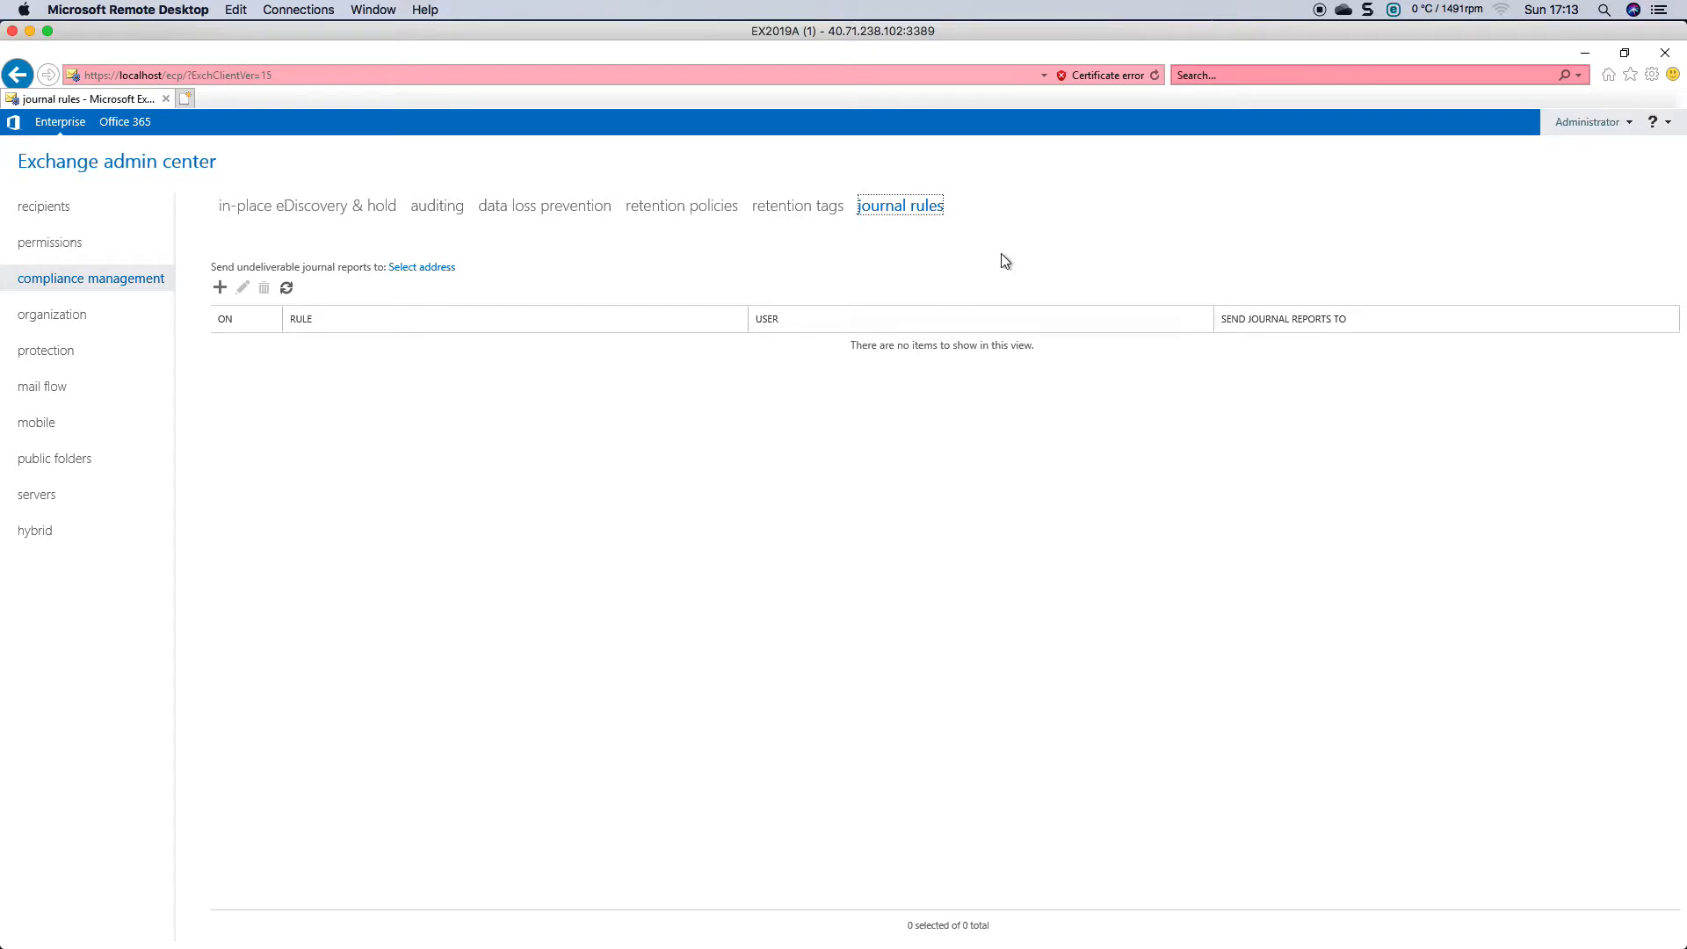
# View the organization's sharing, add-ins and address lists pages, and the malware filter page under protection
pyautogui.click(53, 316)
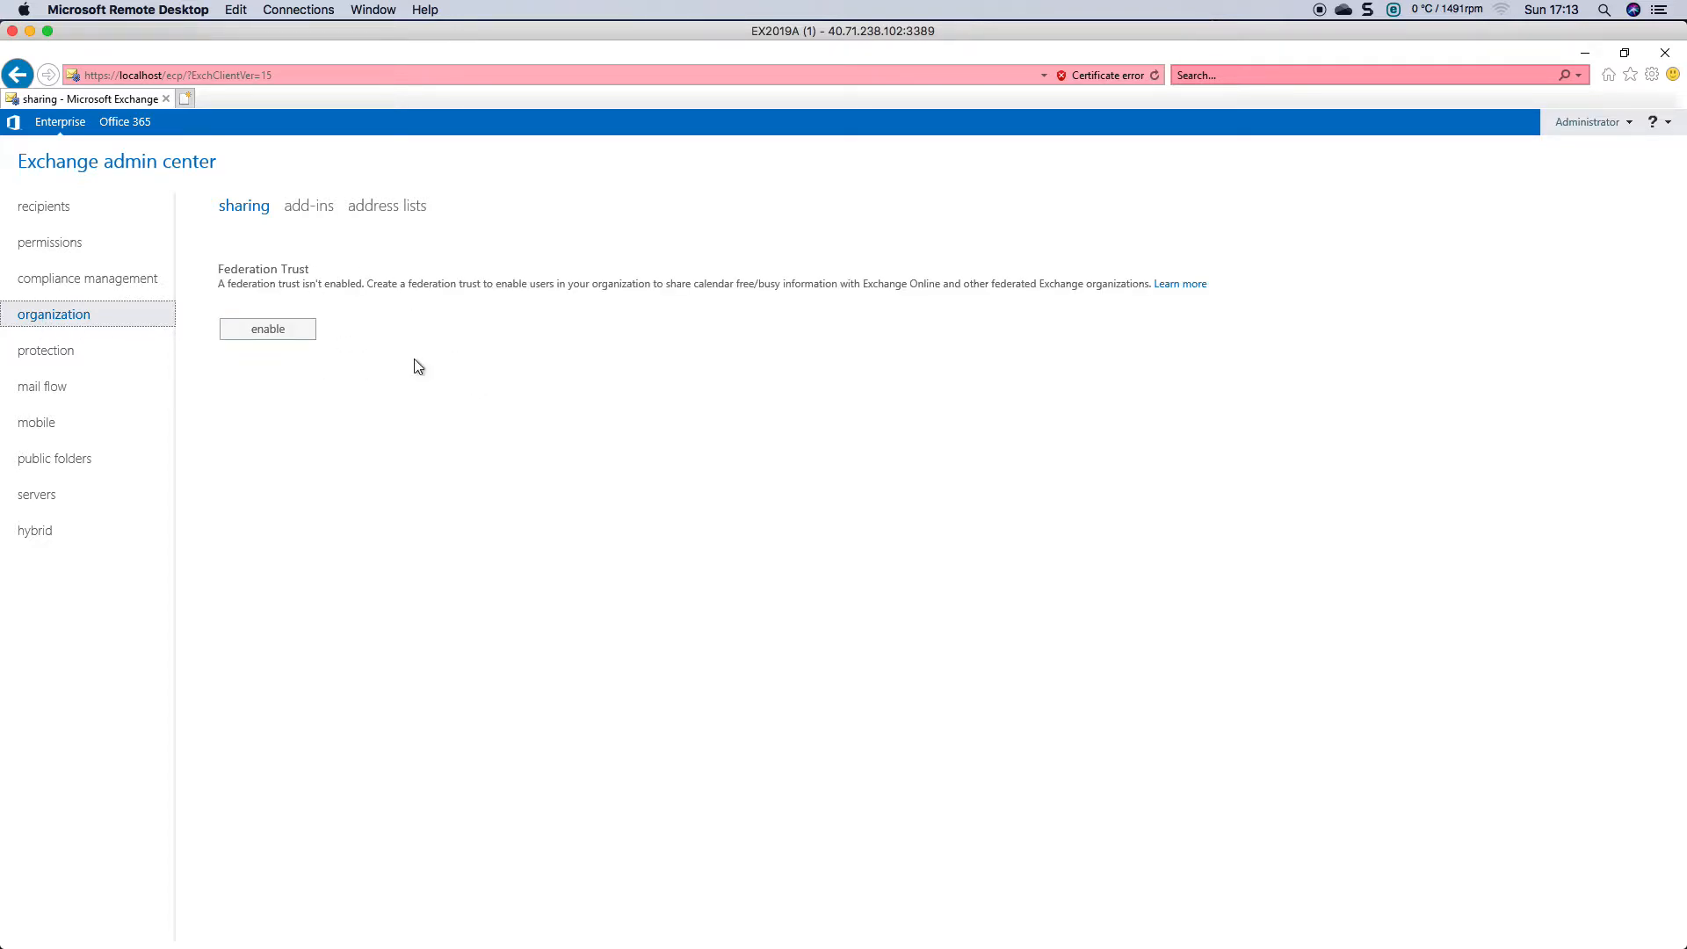
pyautogui.click(308, 208)
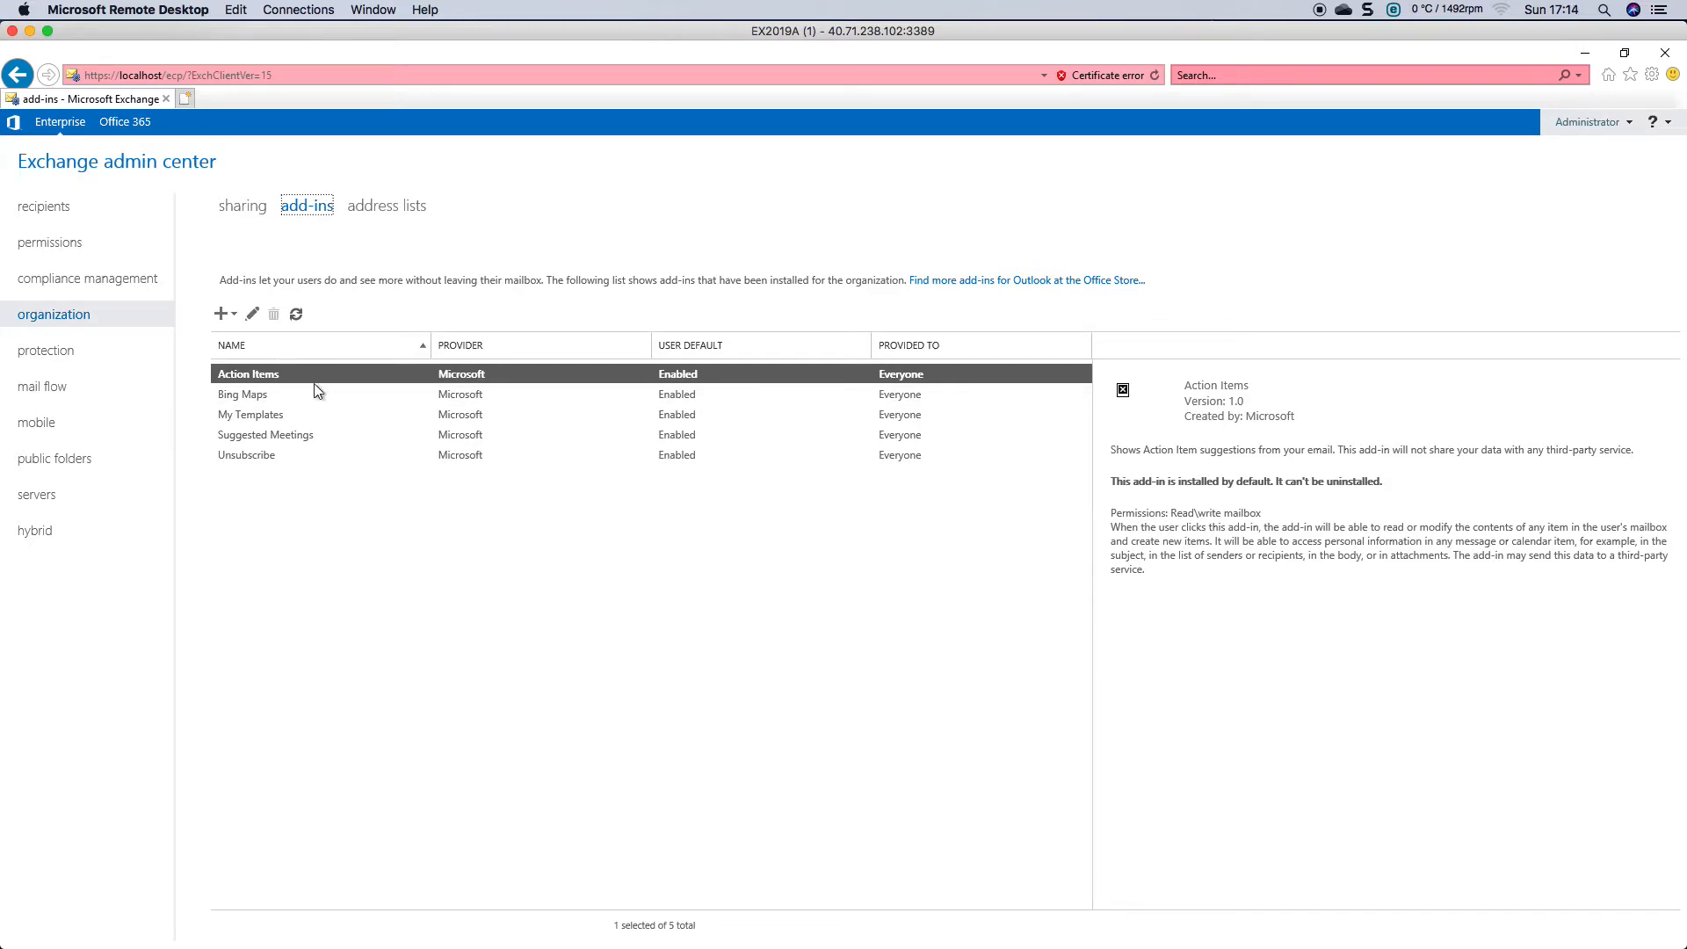
pyautogui.click(399, 211)
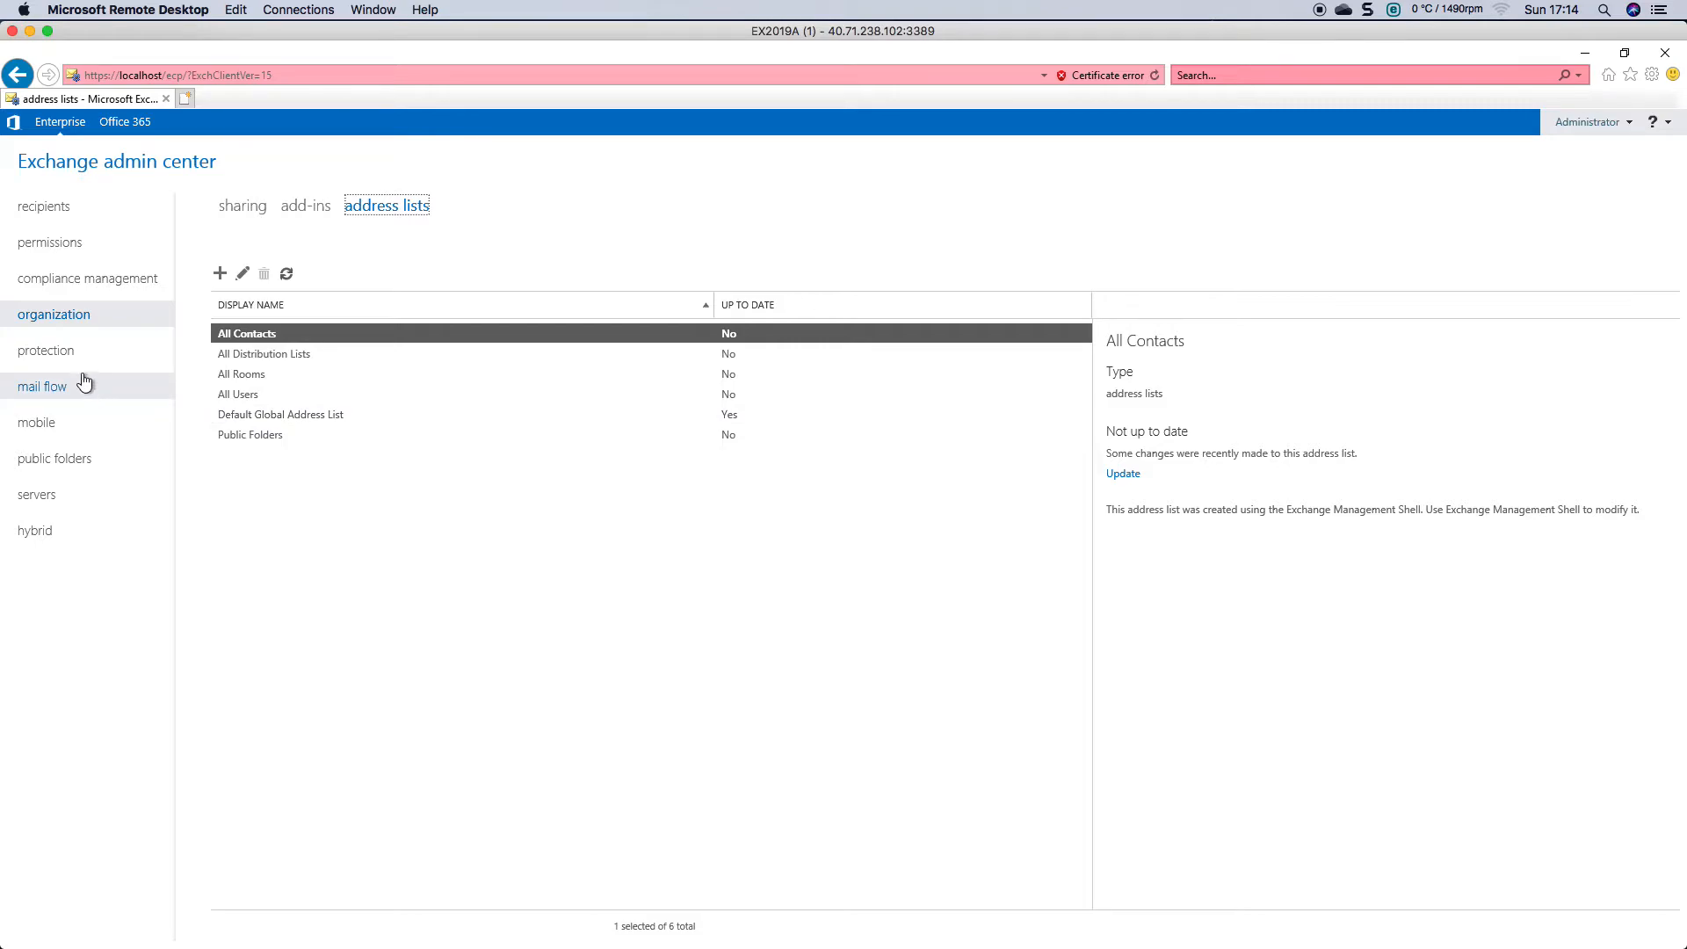
pyautogui.click(60, 353)
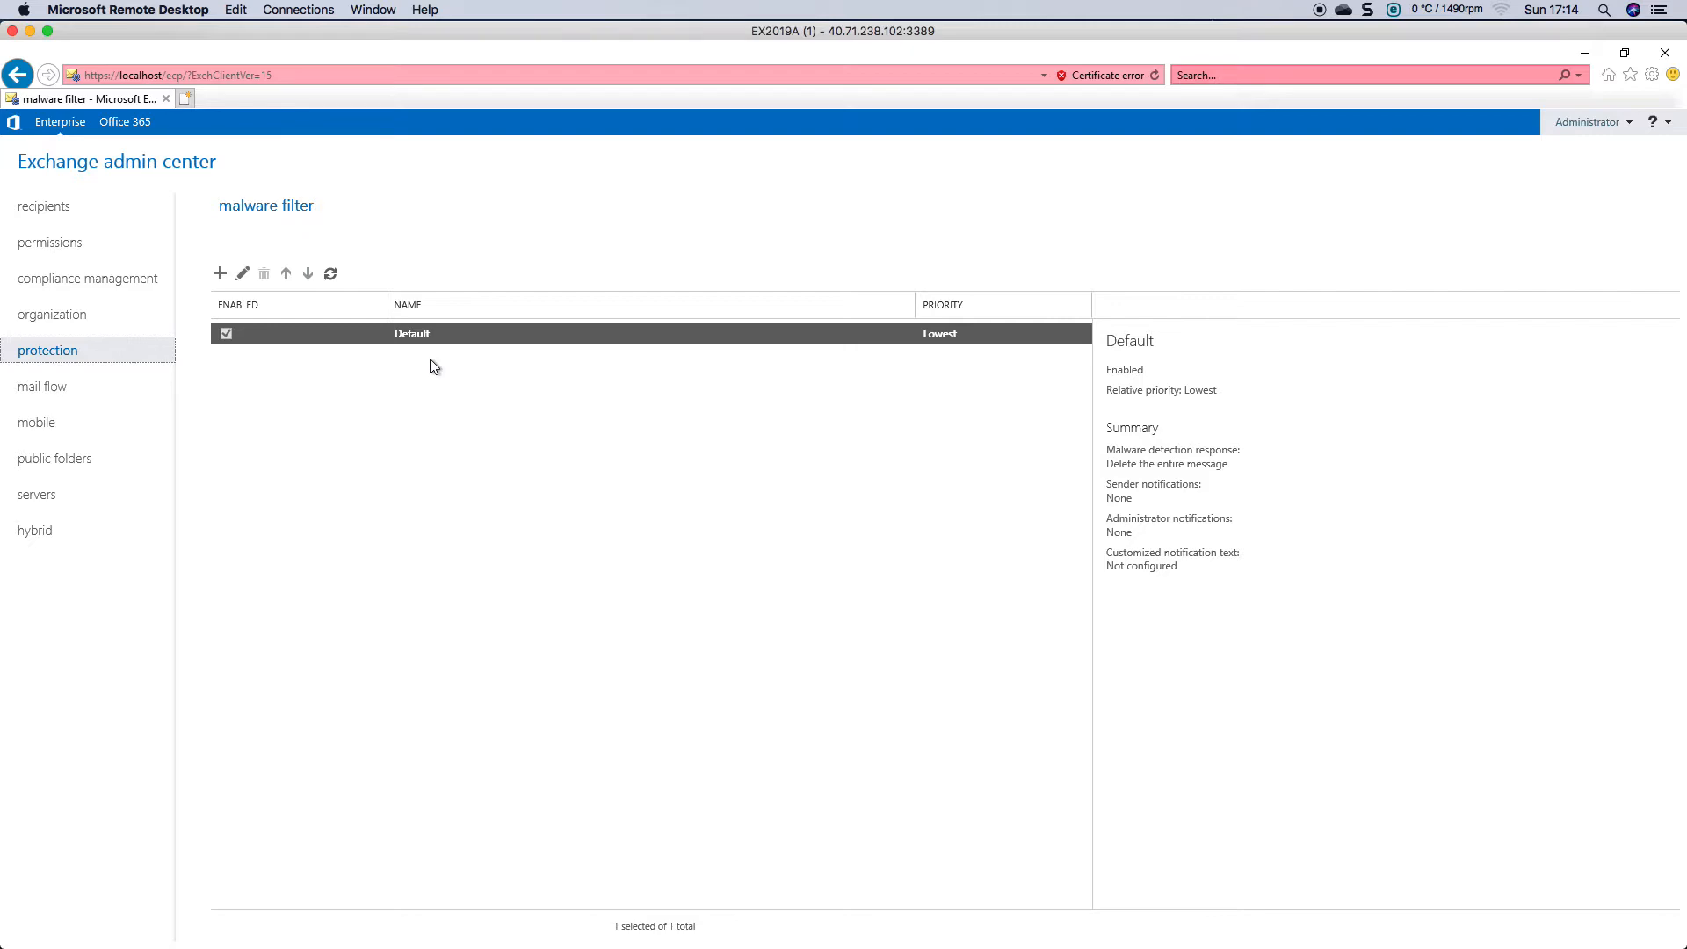
# View the mail flow rules, delivery reports and accepted domains pages
pyautogui.click(55, 391)
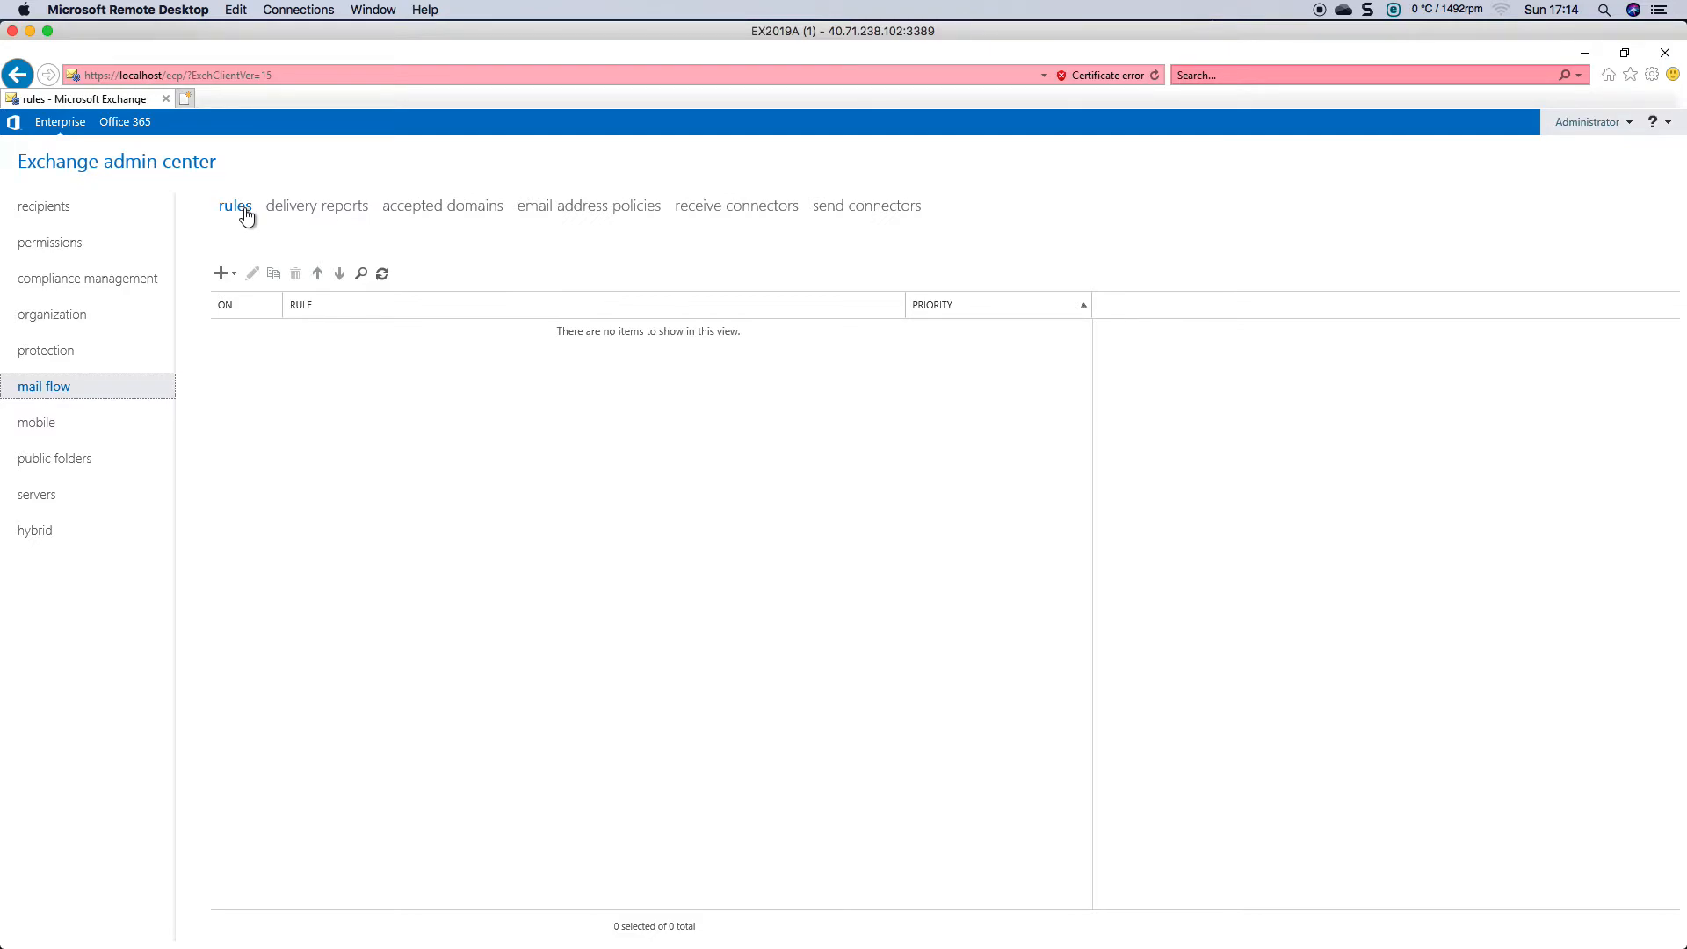
pyautogui.click(344, 214)
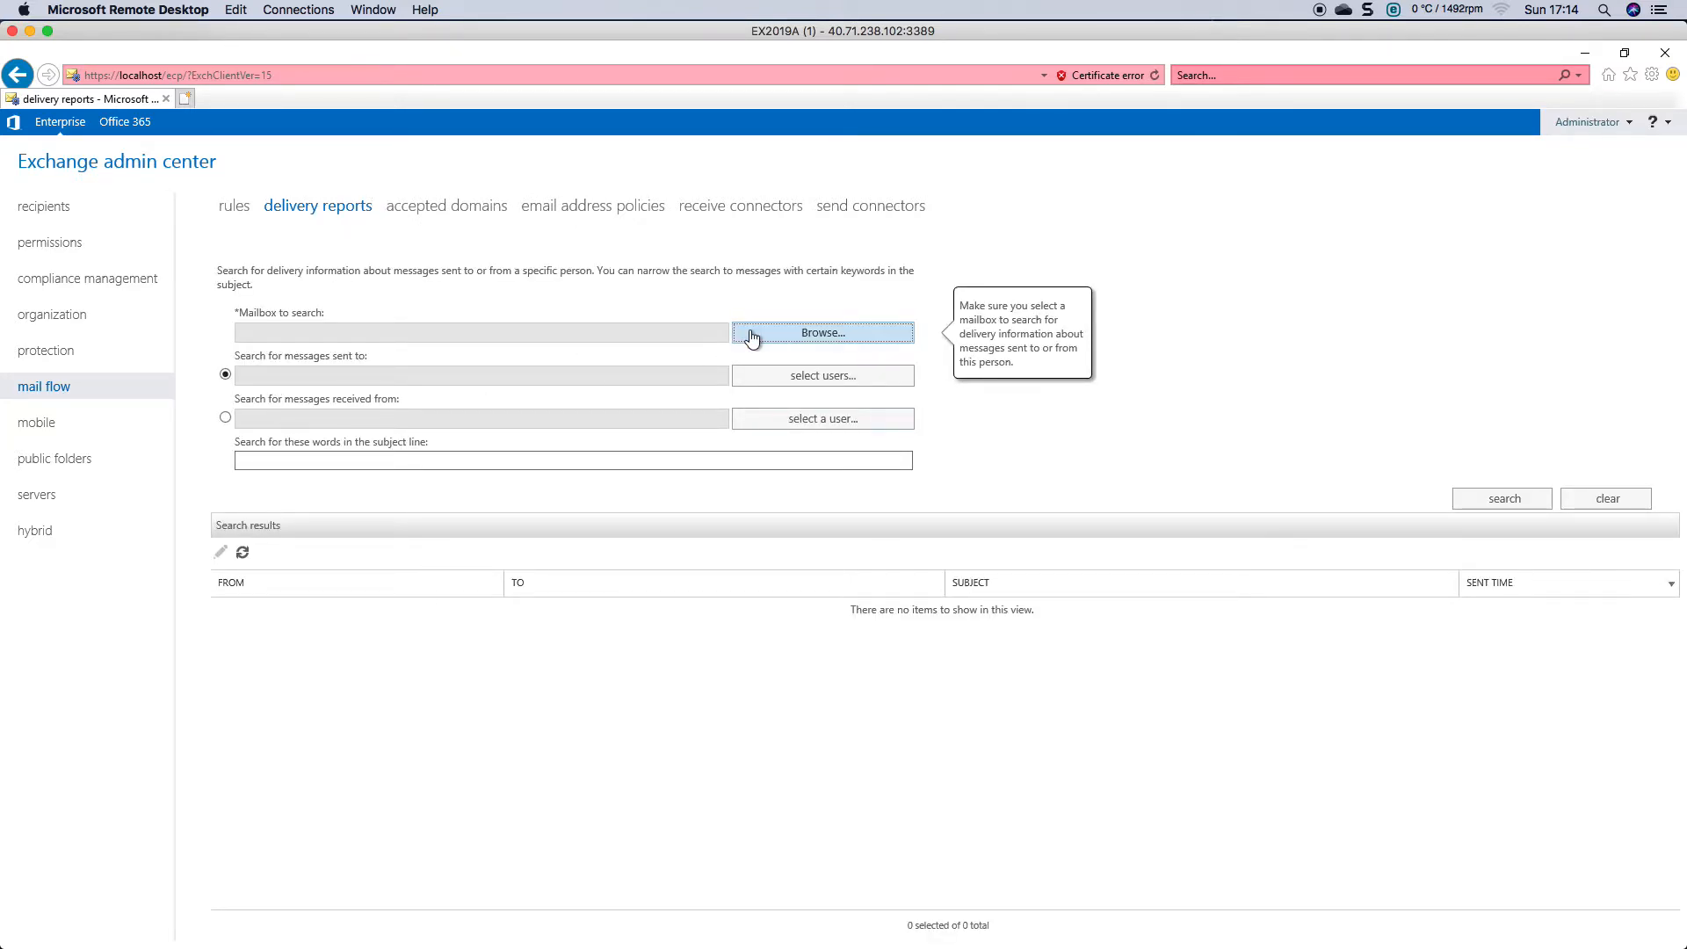
pyautogui.click(441, 211)
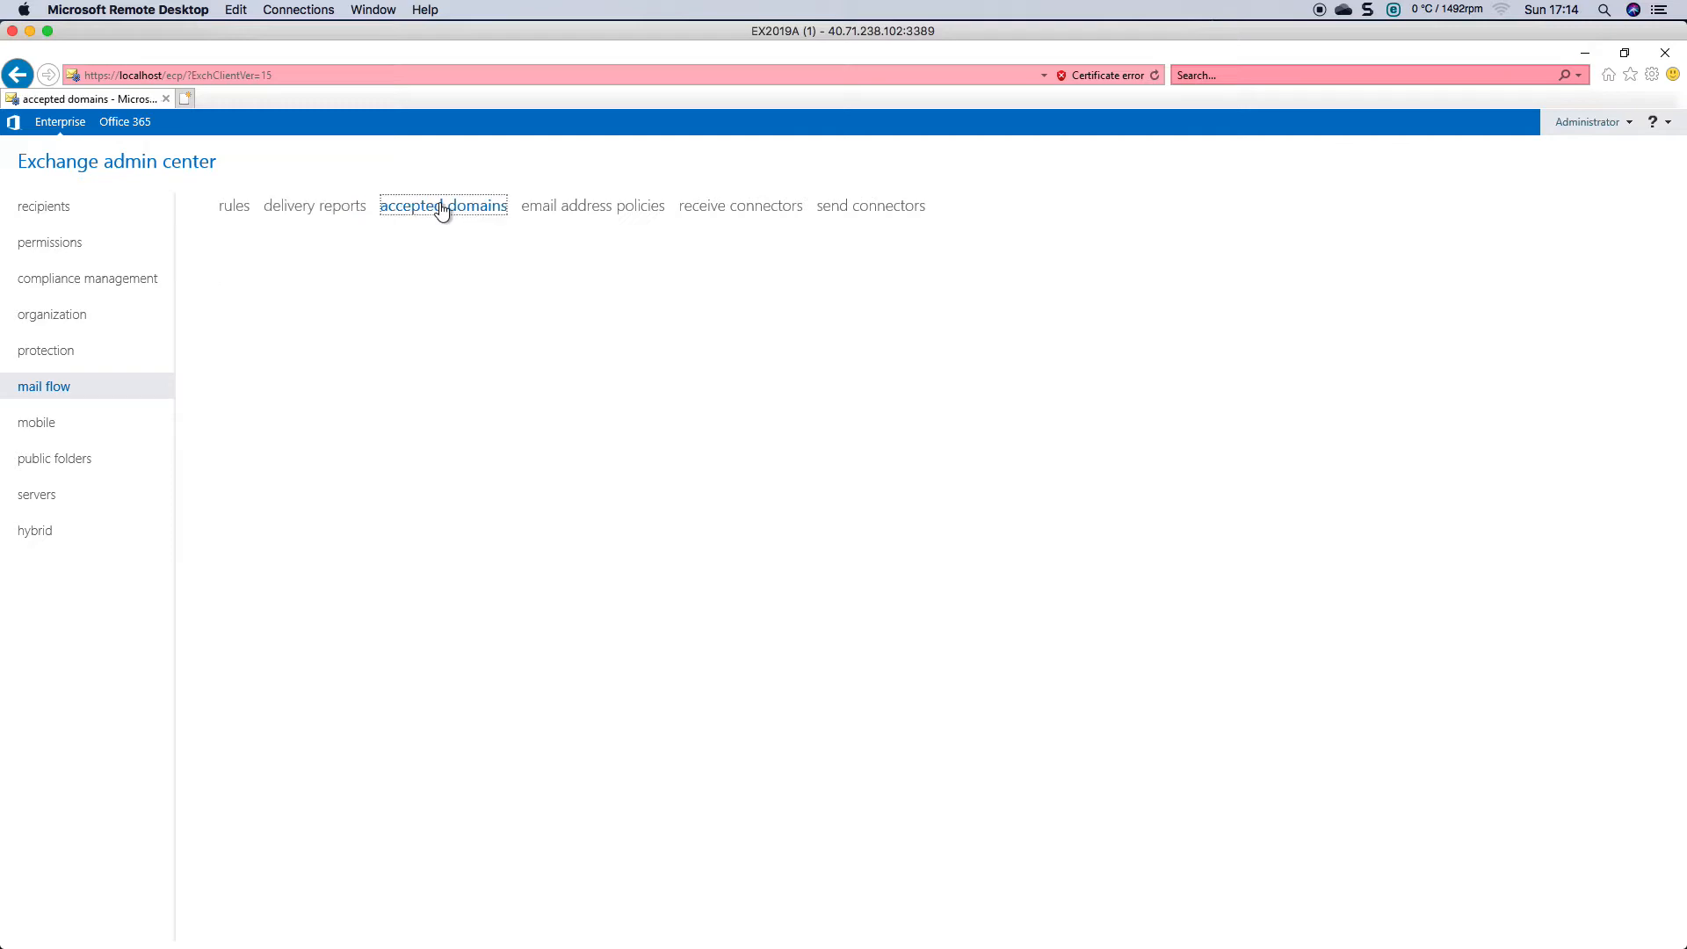
pyautogui.click(459, 305)
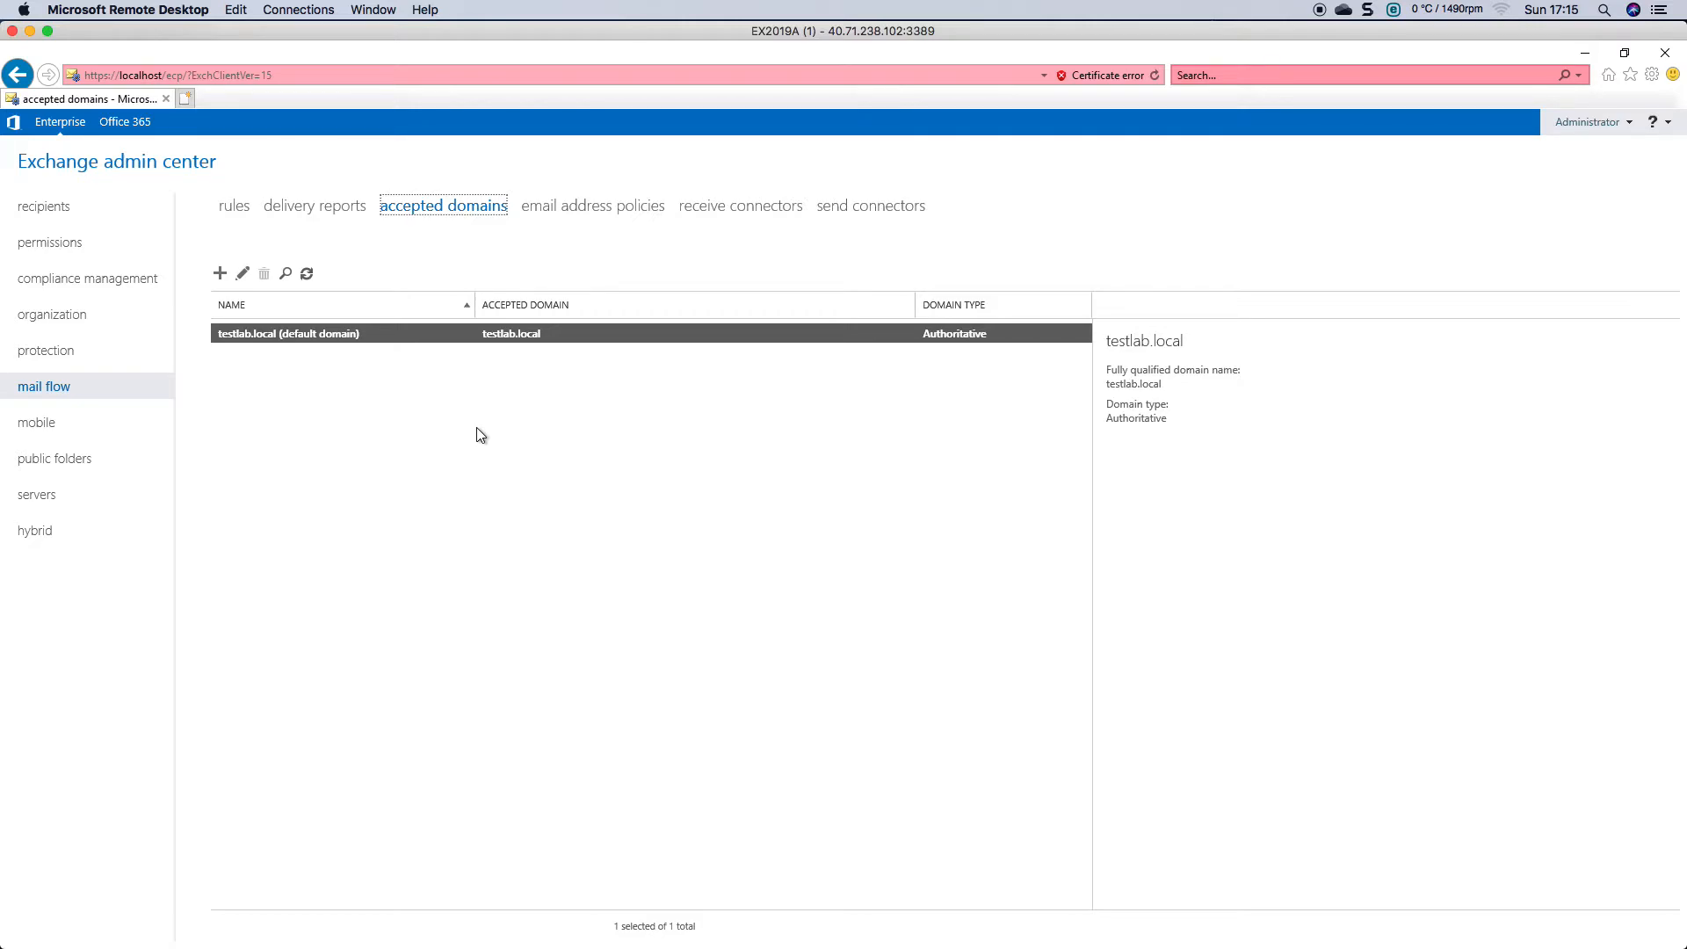
# View the email address policies, the details of the Default Frontend EX2019A receive connector, and the send connectors under mail flow
pyautogui.click(615, 208)
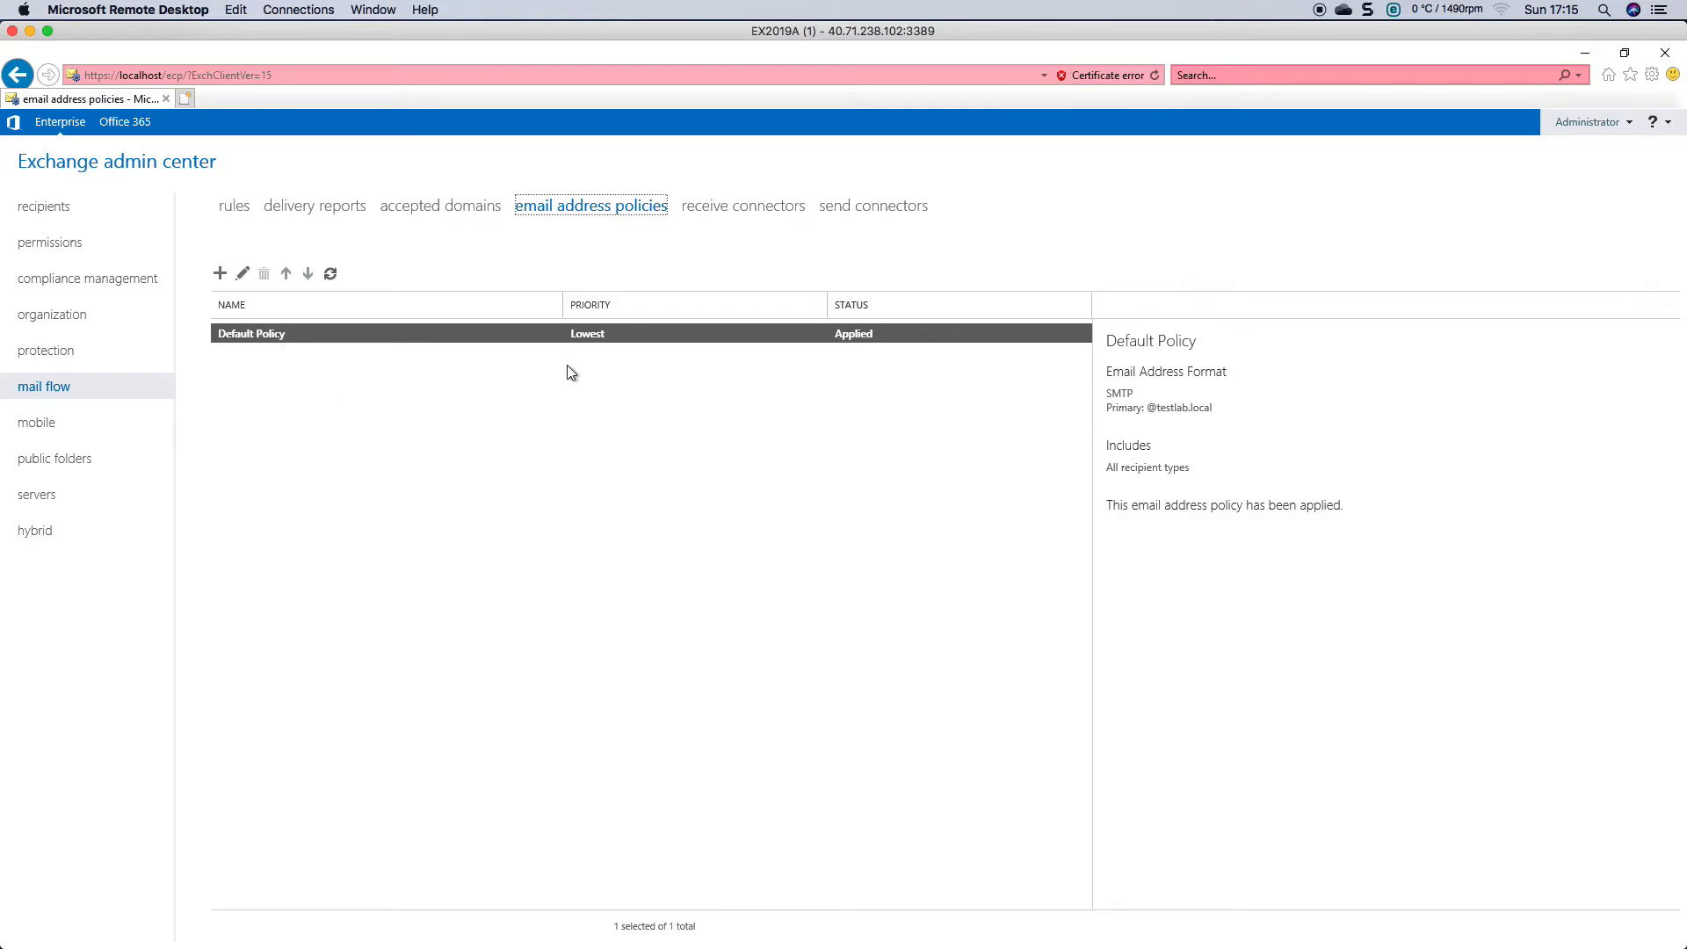
pyautogui.click(757, 209)
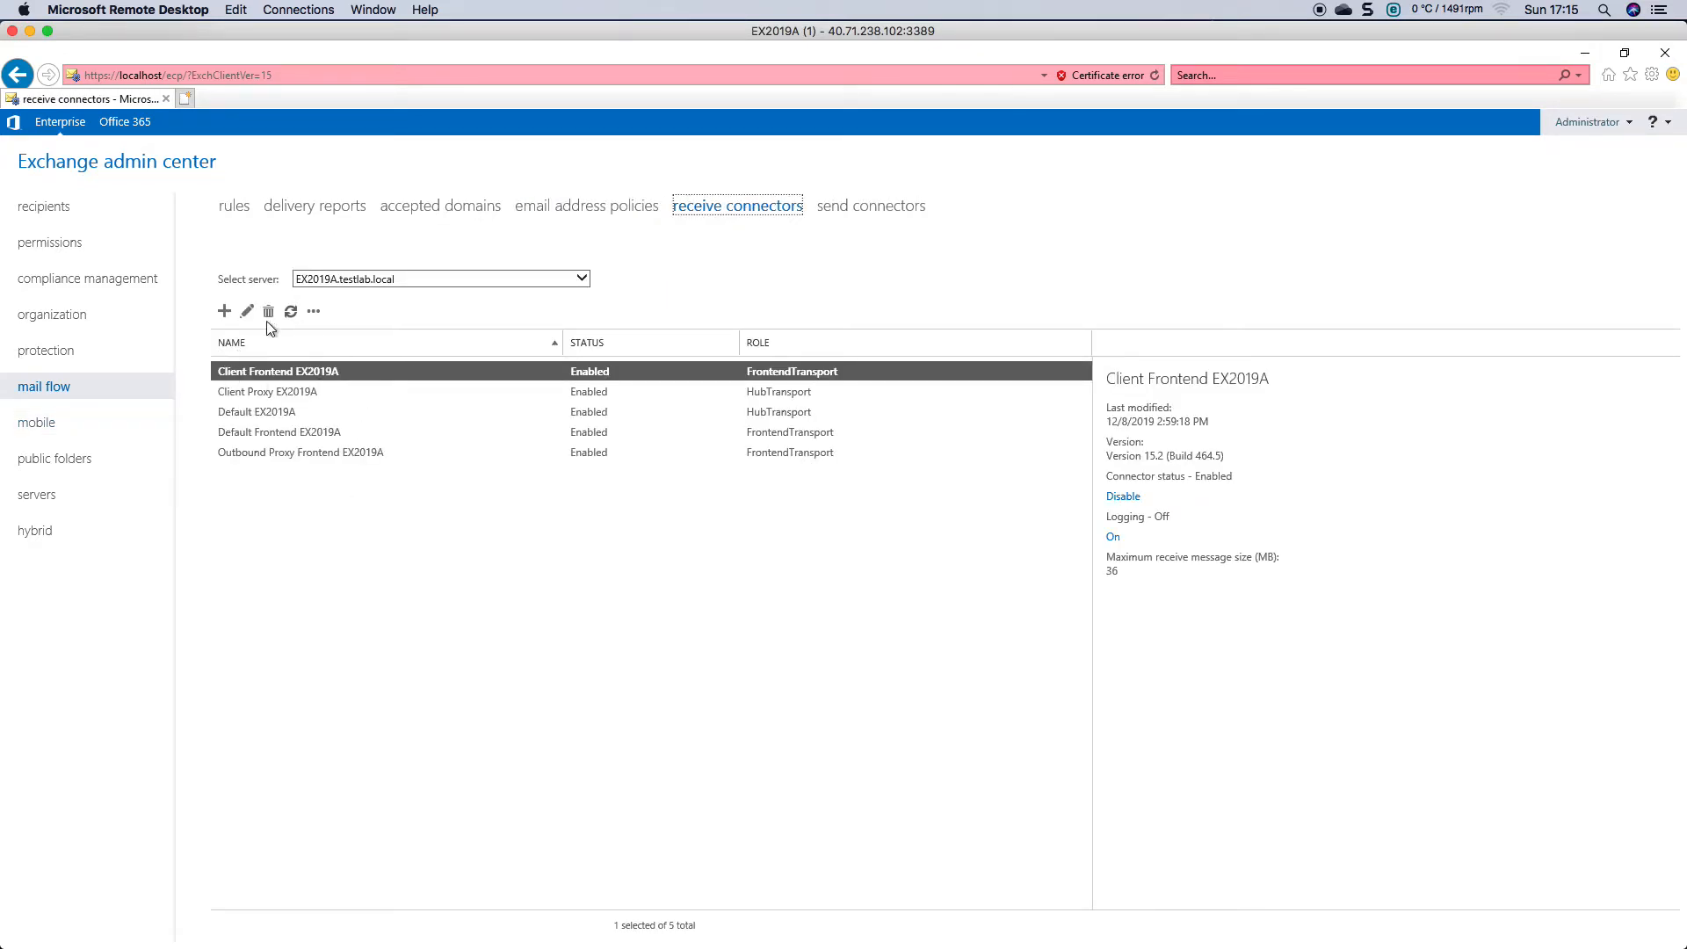
pyautogui.click(272, 433)
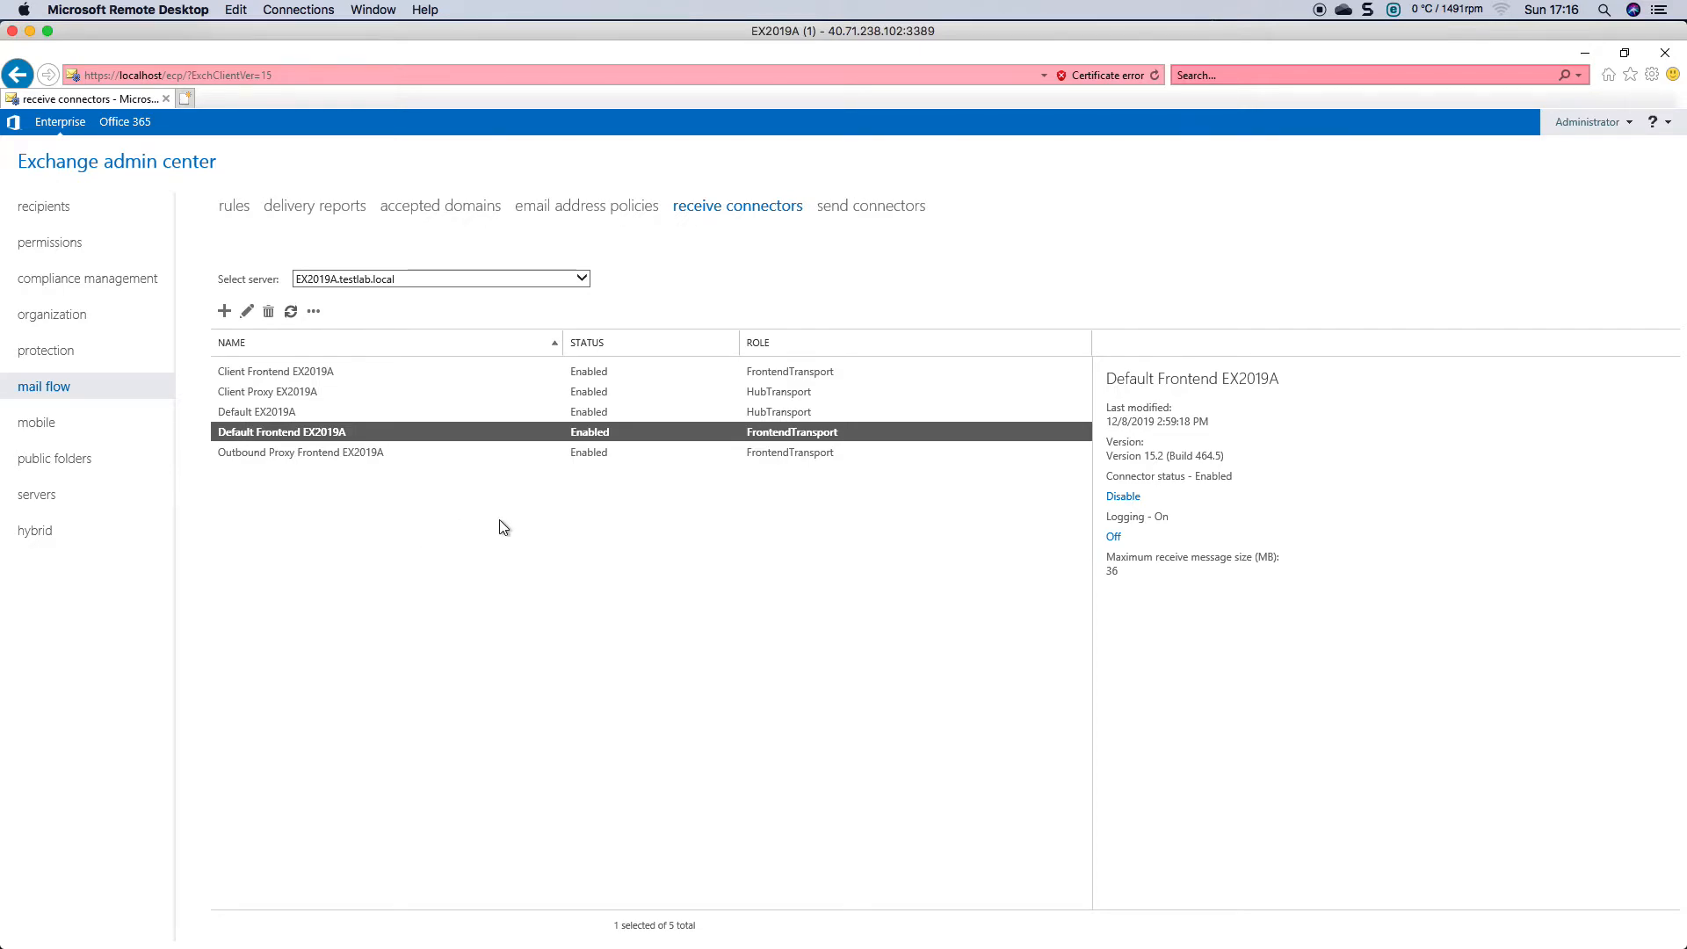
pyautogui.click(836, 207)
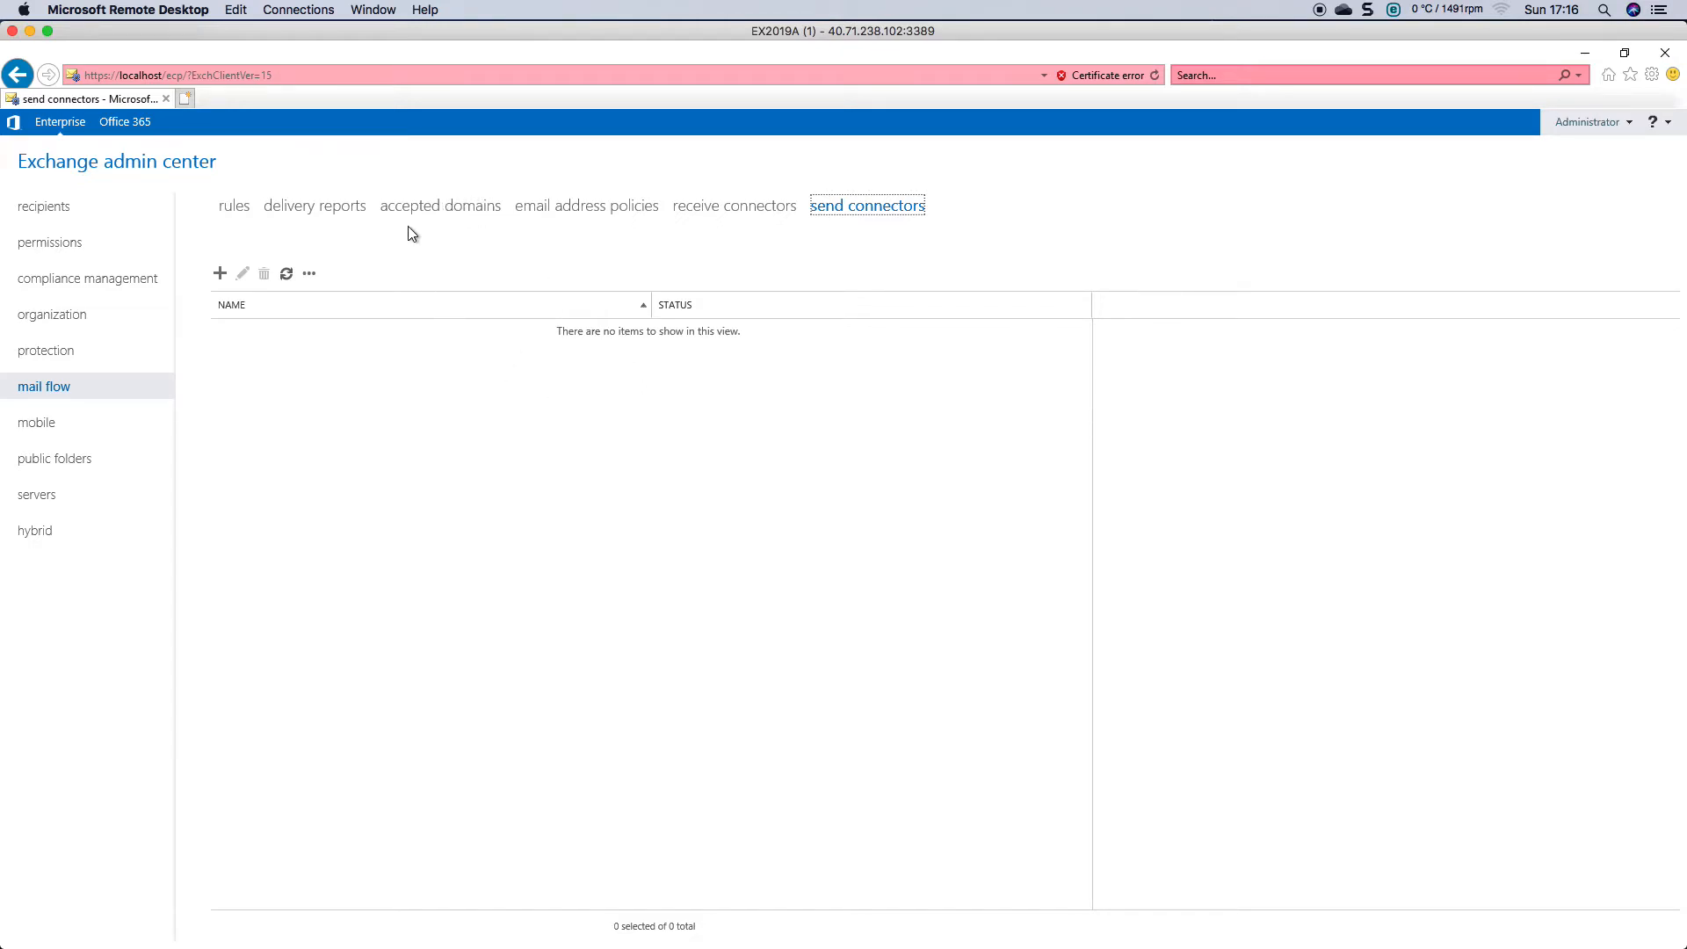
# View the mobile device access page, then the public folder mailboxes and public folders pages
pyautogui.click(44, 422)
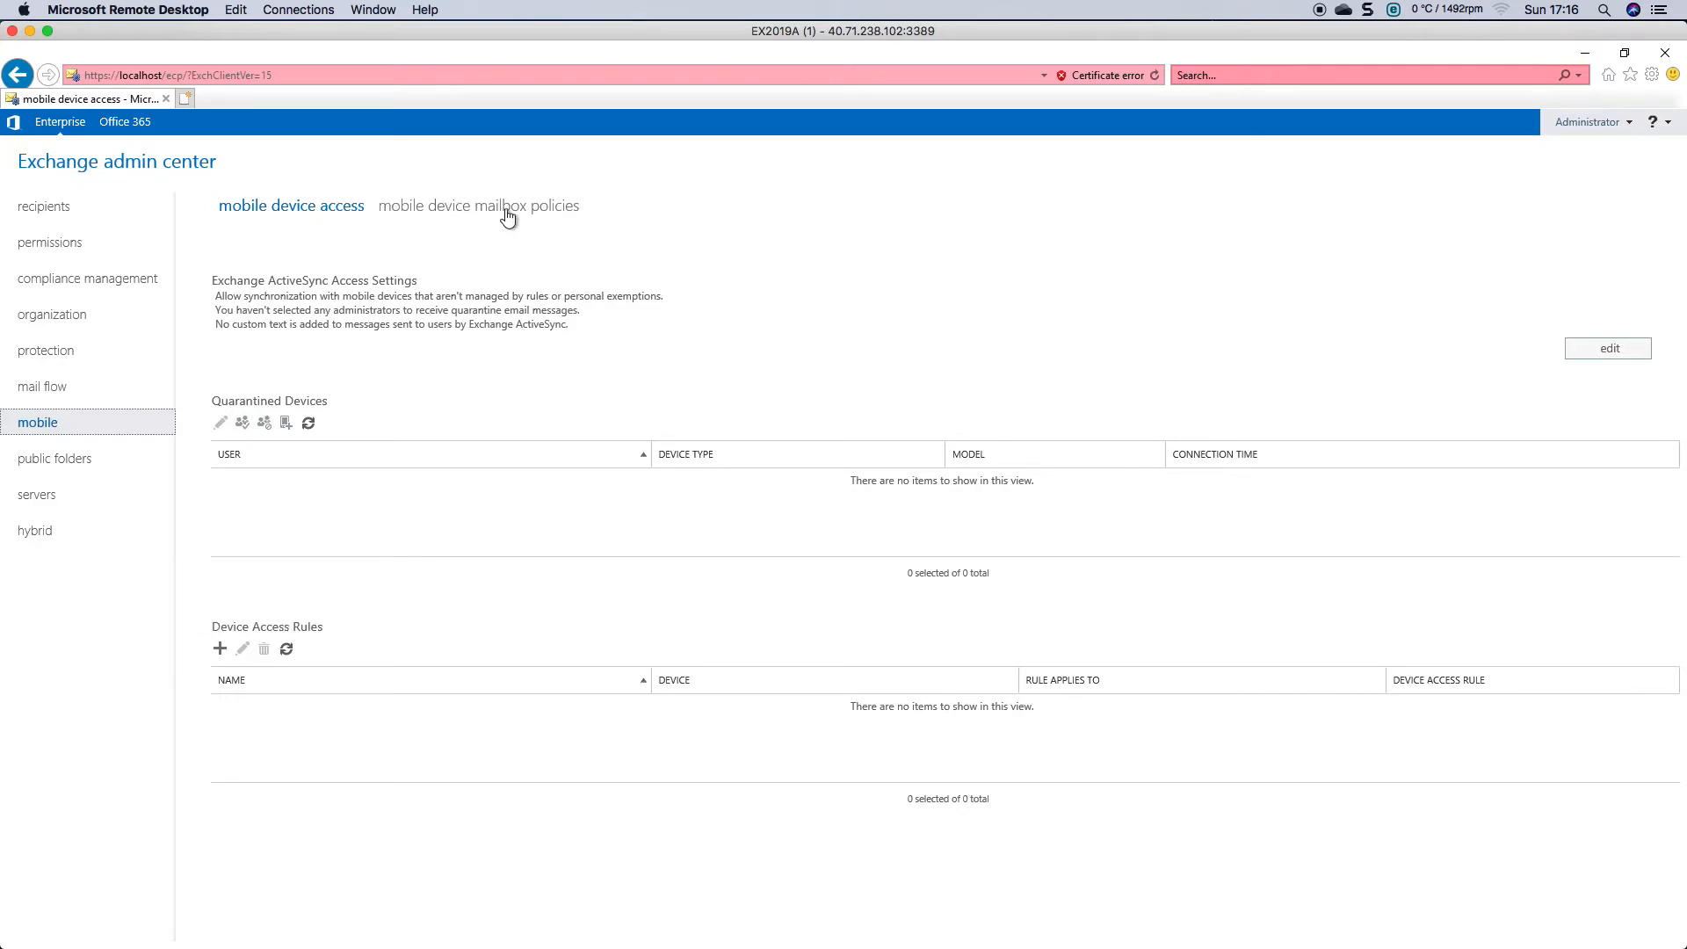
pyautogui.click(61, 471)
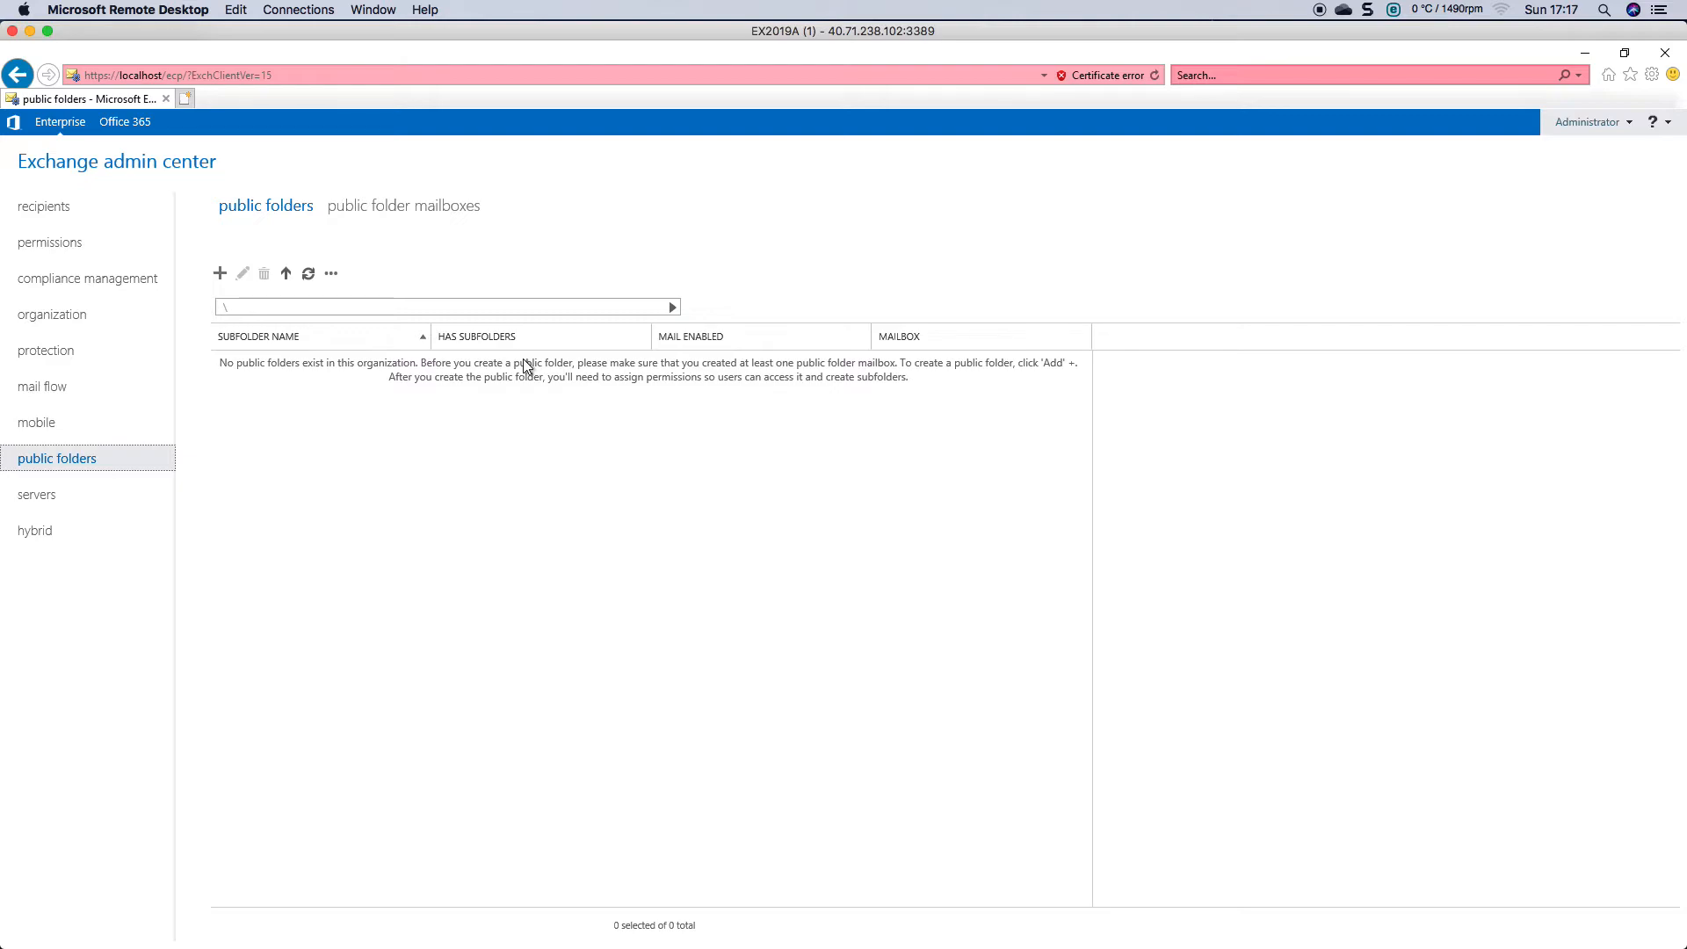
pyautogui.click(397, 208)
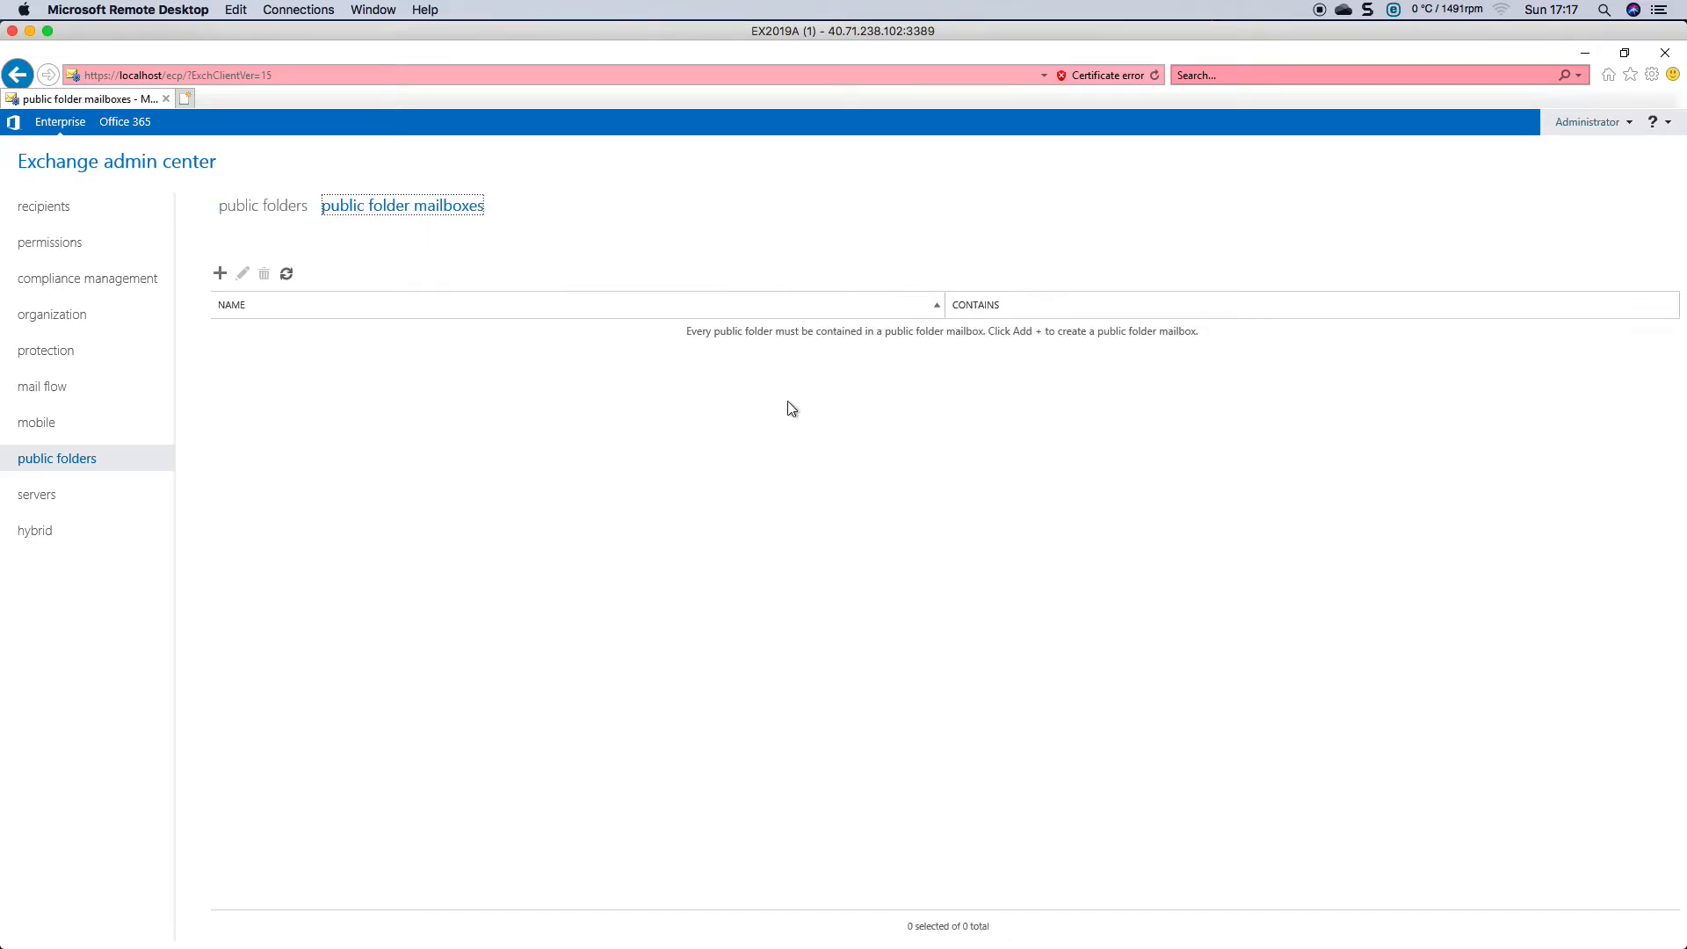
pyautogui.click(272, 210)
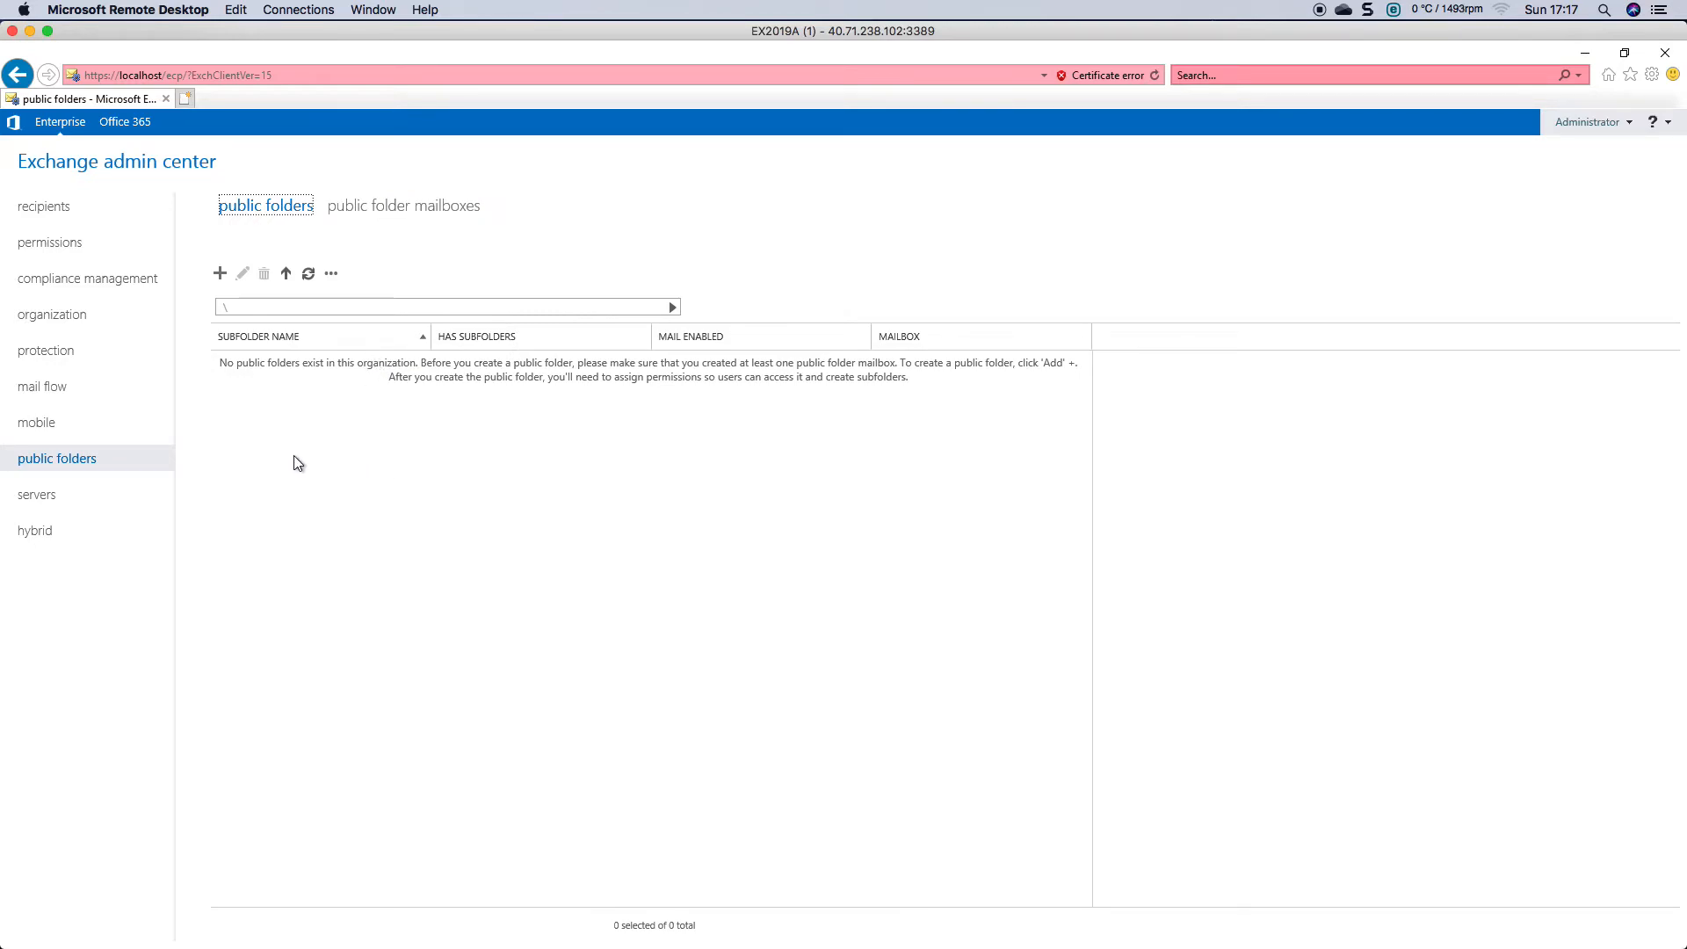
# View the servers and databases pages, and examine the general properties of the mailbox database on EX2019A
pyautogui.click(47, 499)
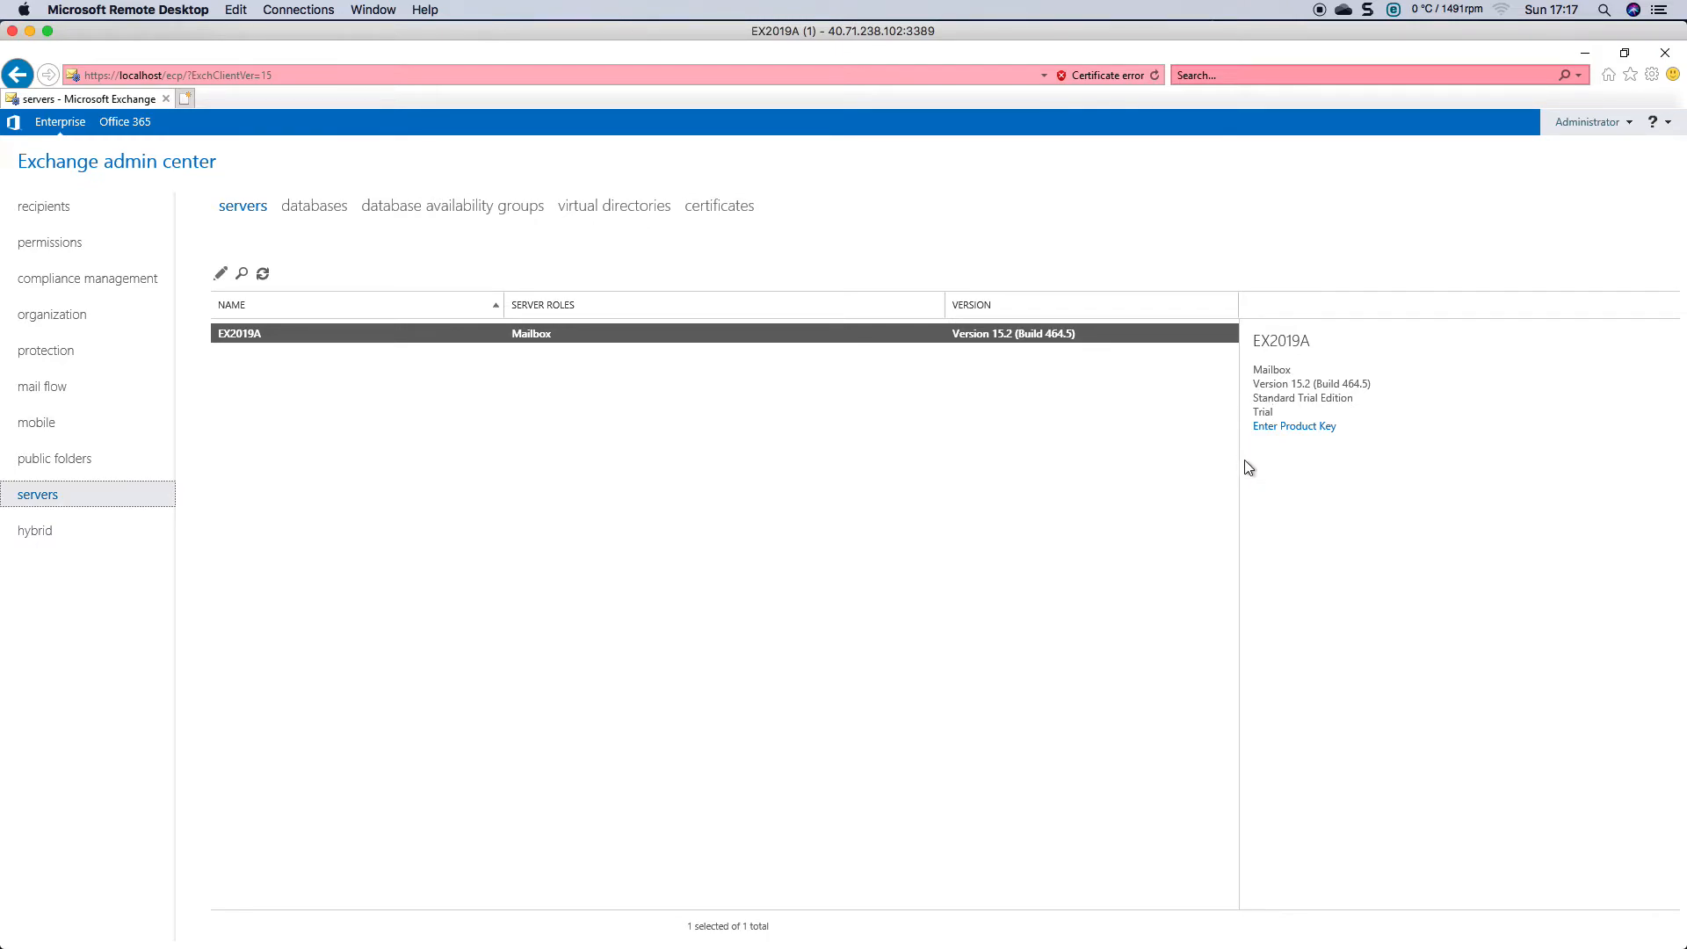
pyautogui.click(311, 209)
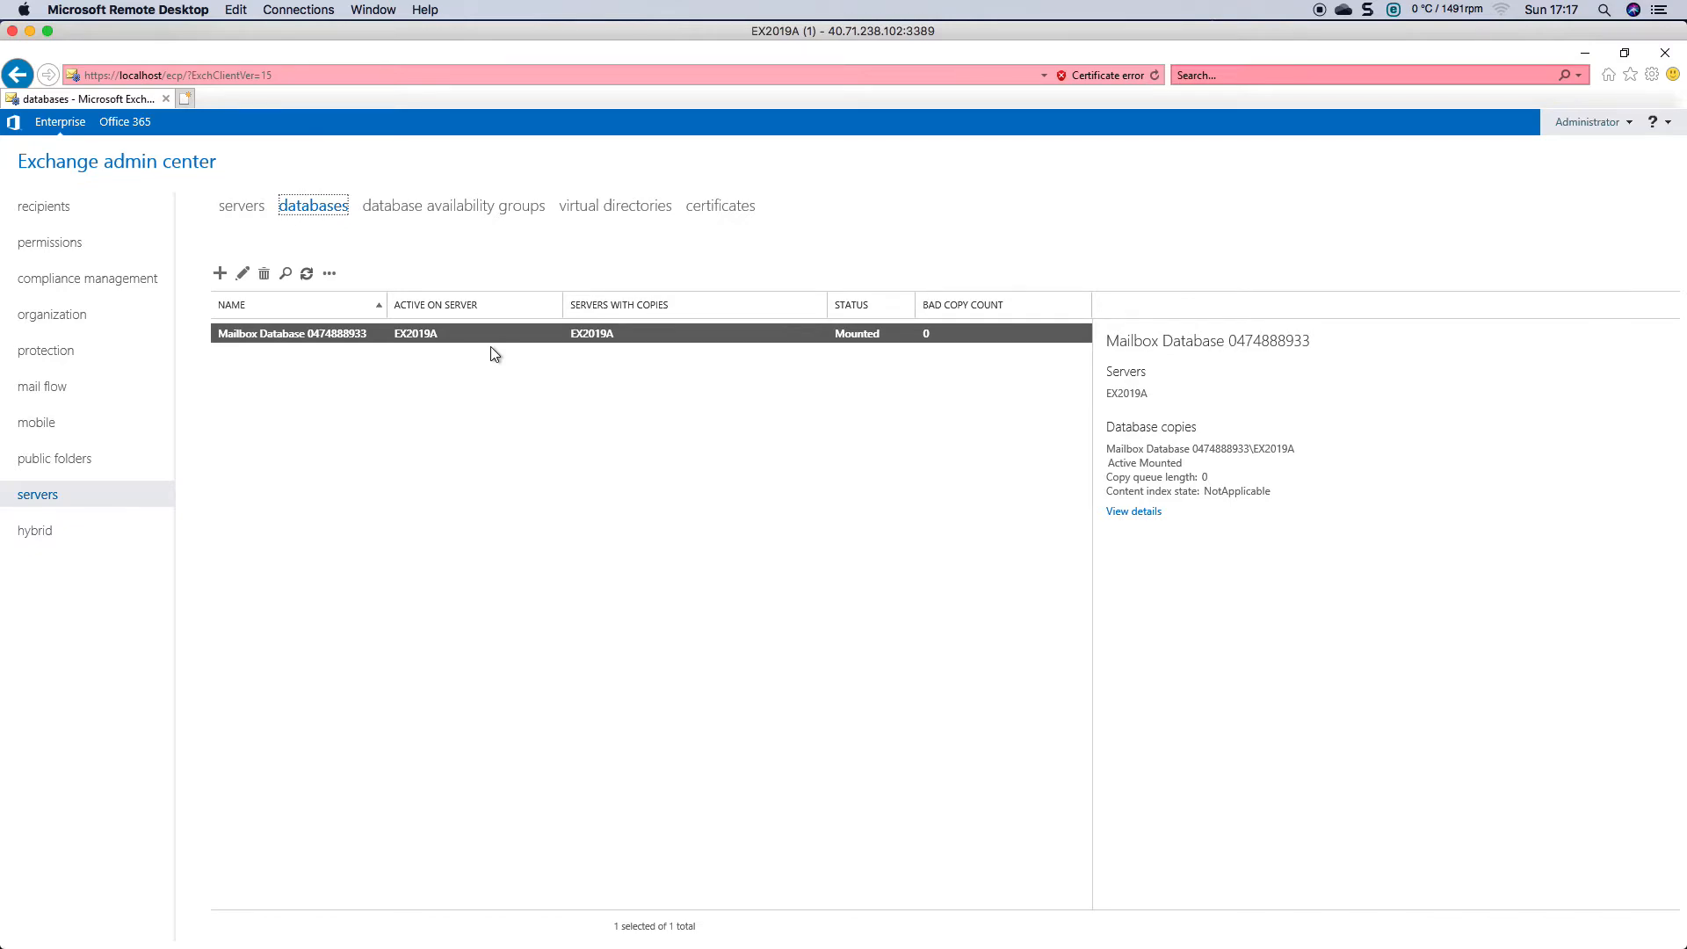
pyautogui.doubleClick(380, 339)
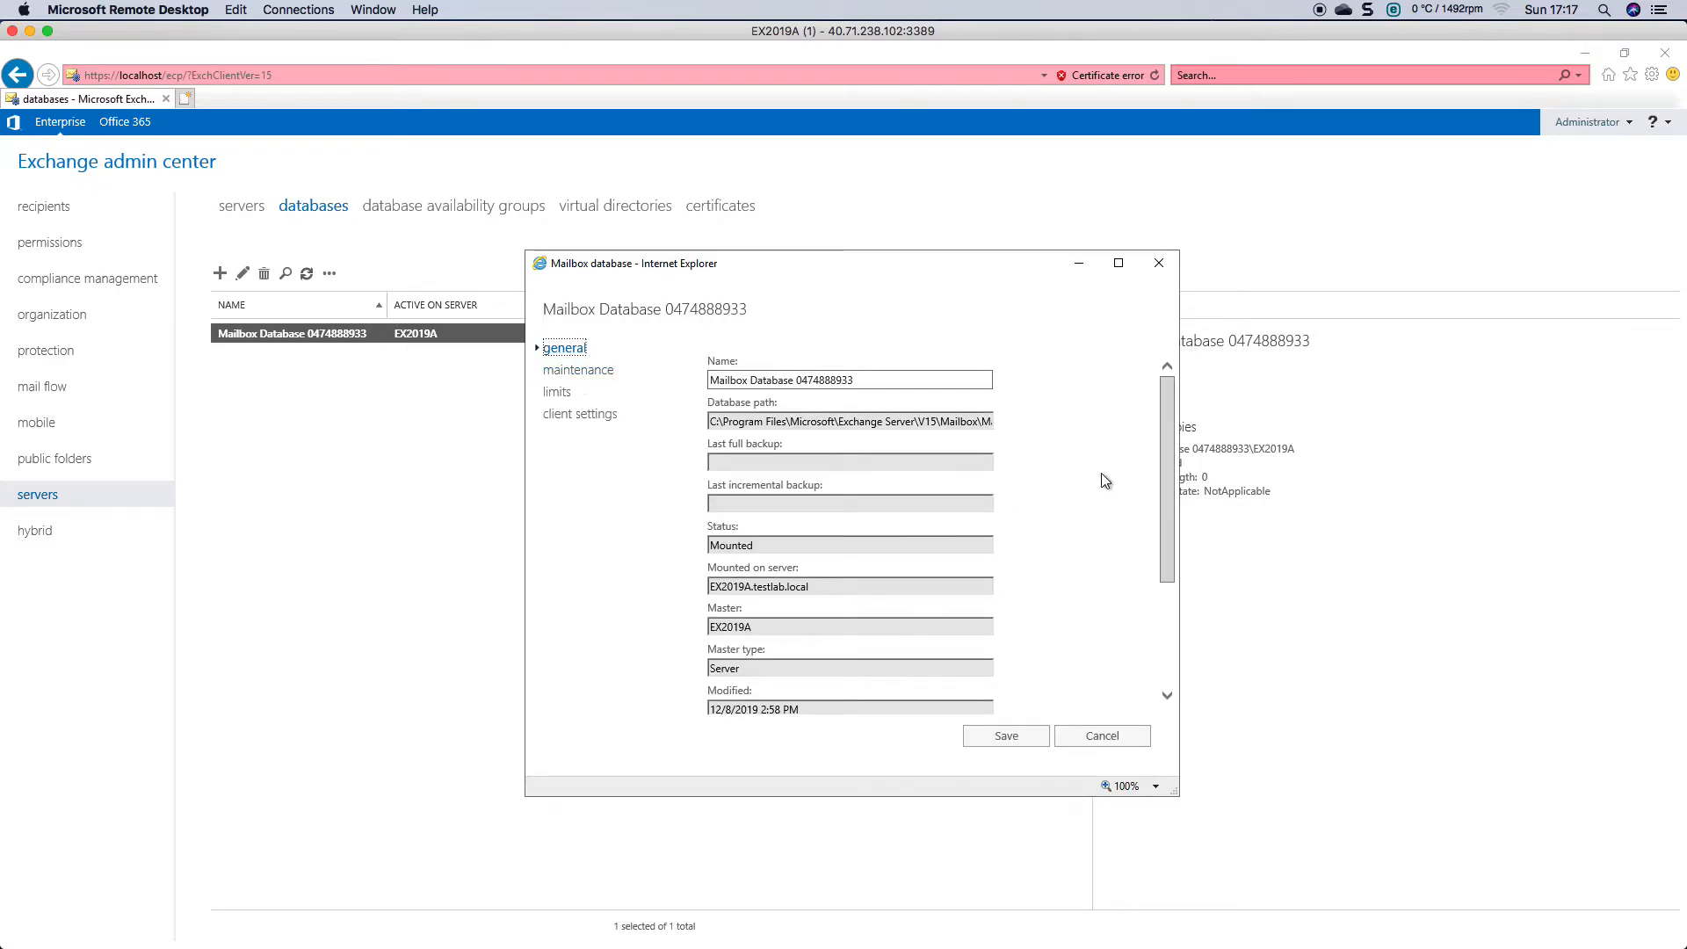
pyautogui.moveTo(1165, 460)
pyautogui.mouseDown()
pyautogui.moveTo(1166, 482)
pyautogui.moveTo(1165, 455)
pyautogui.mouseUp()
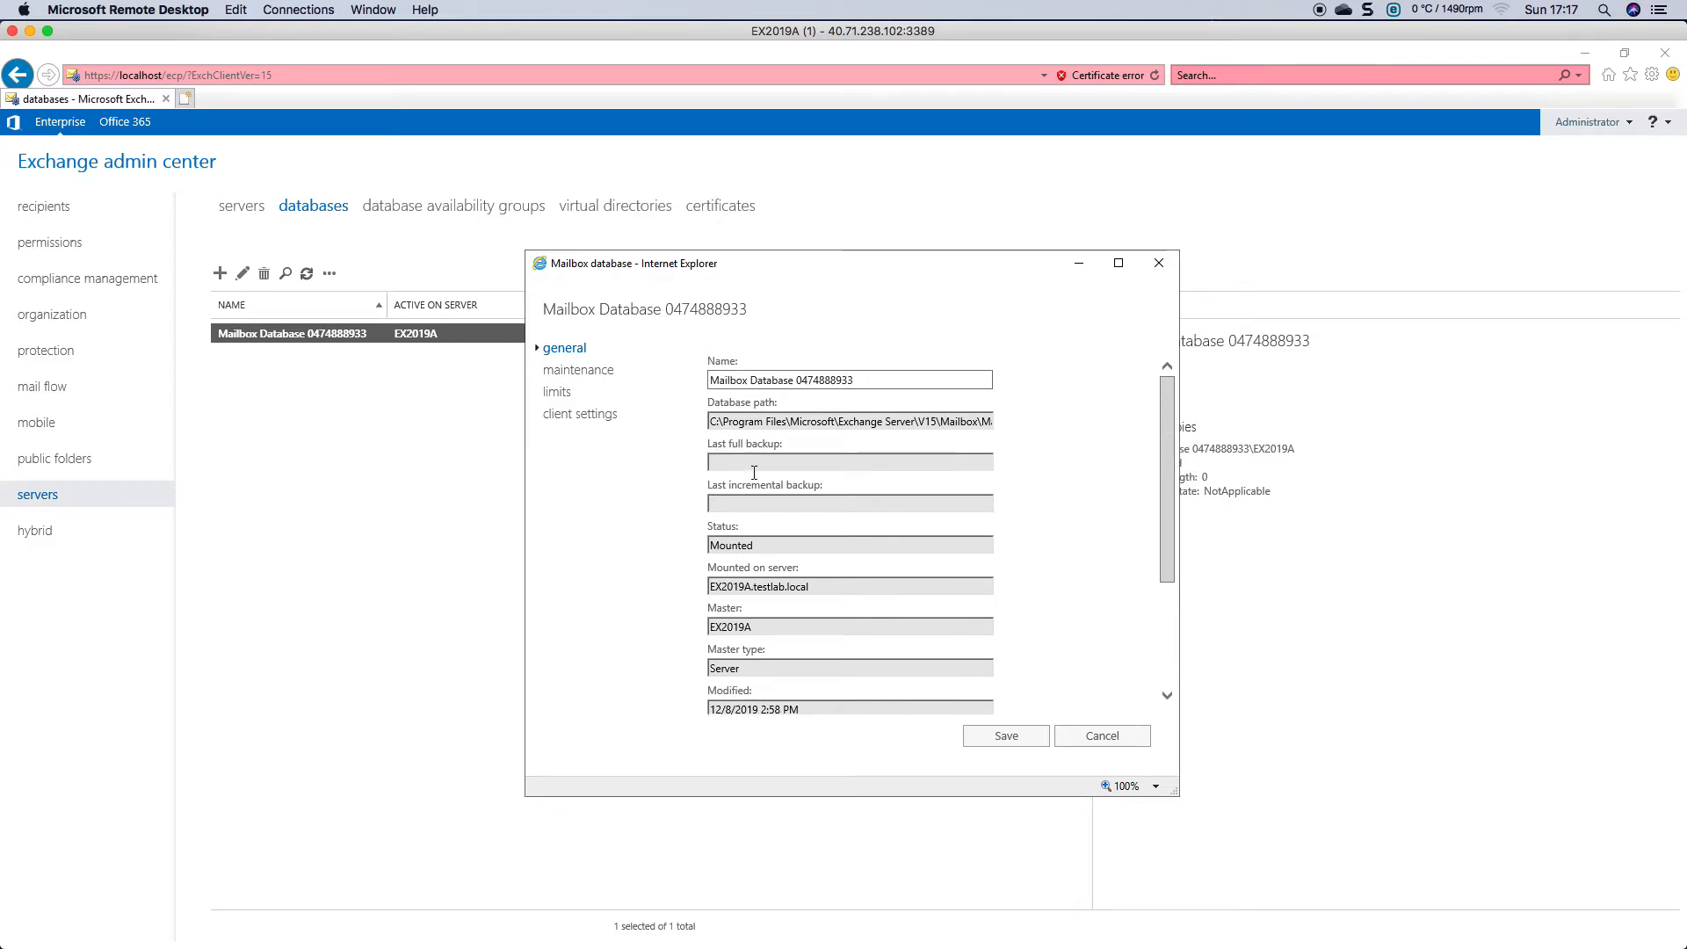
pyautogui.moveTo(1167, 513); pyautogui.dragTo(1166, 615)
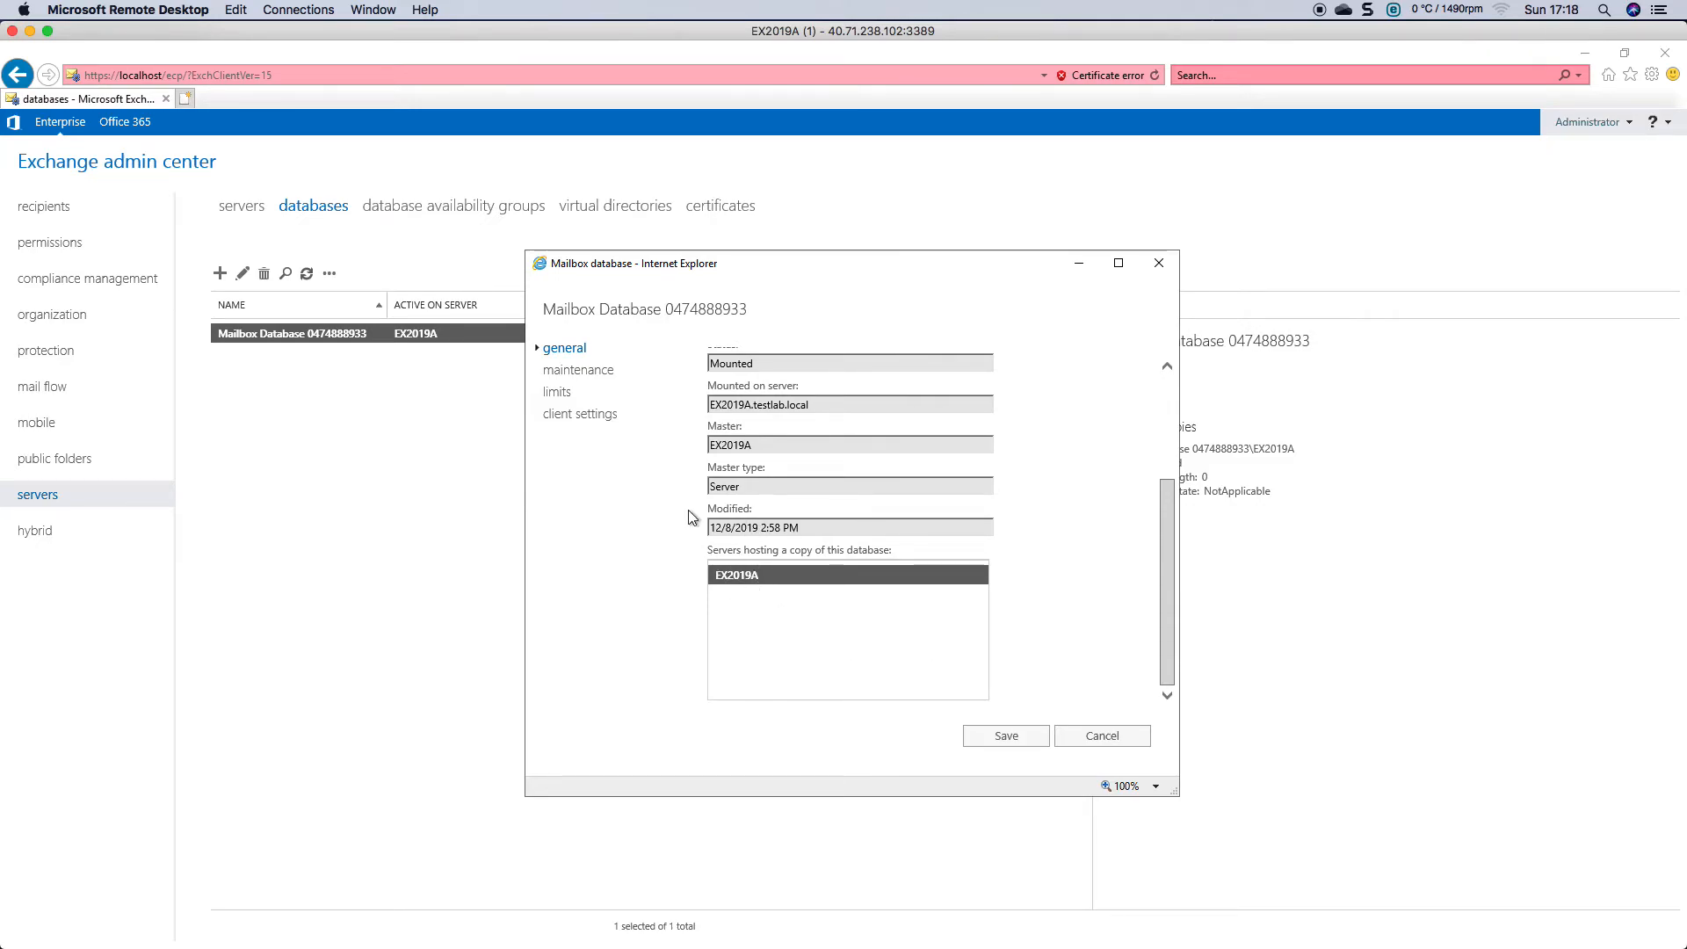
# Examine the mailbox database's maintenance, limits and client settings, and close its properties without saving
pyautogui.click(562, 373)
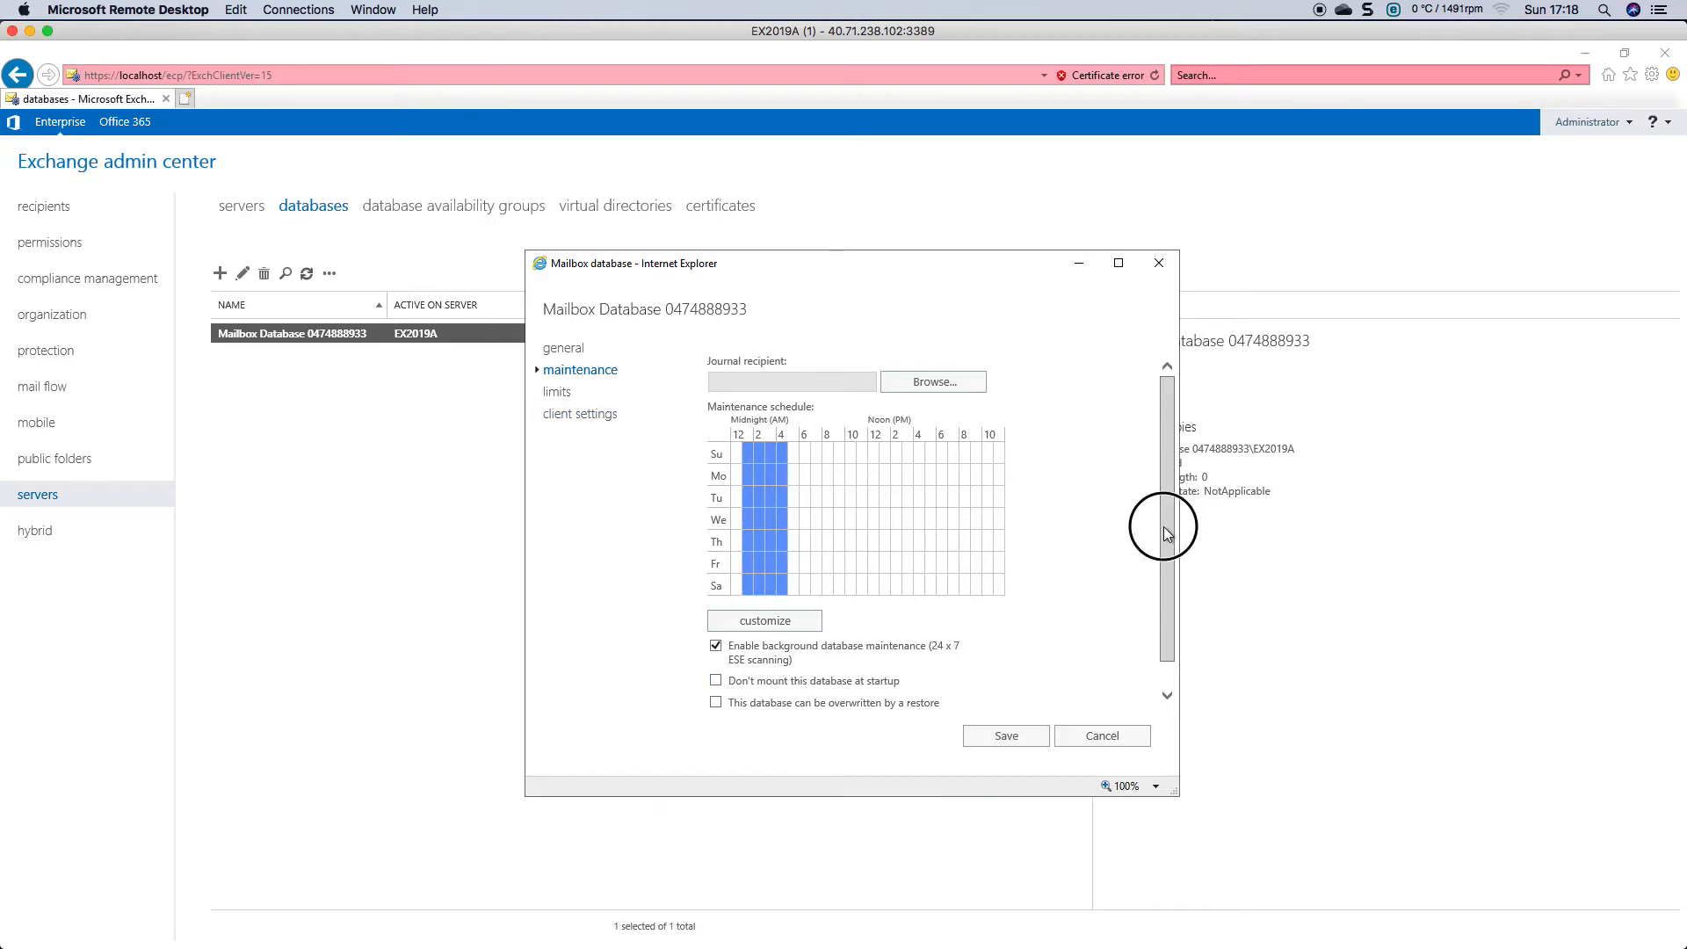
pyautogui.scroll(-2, 1163, 525)
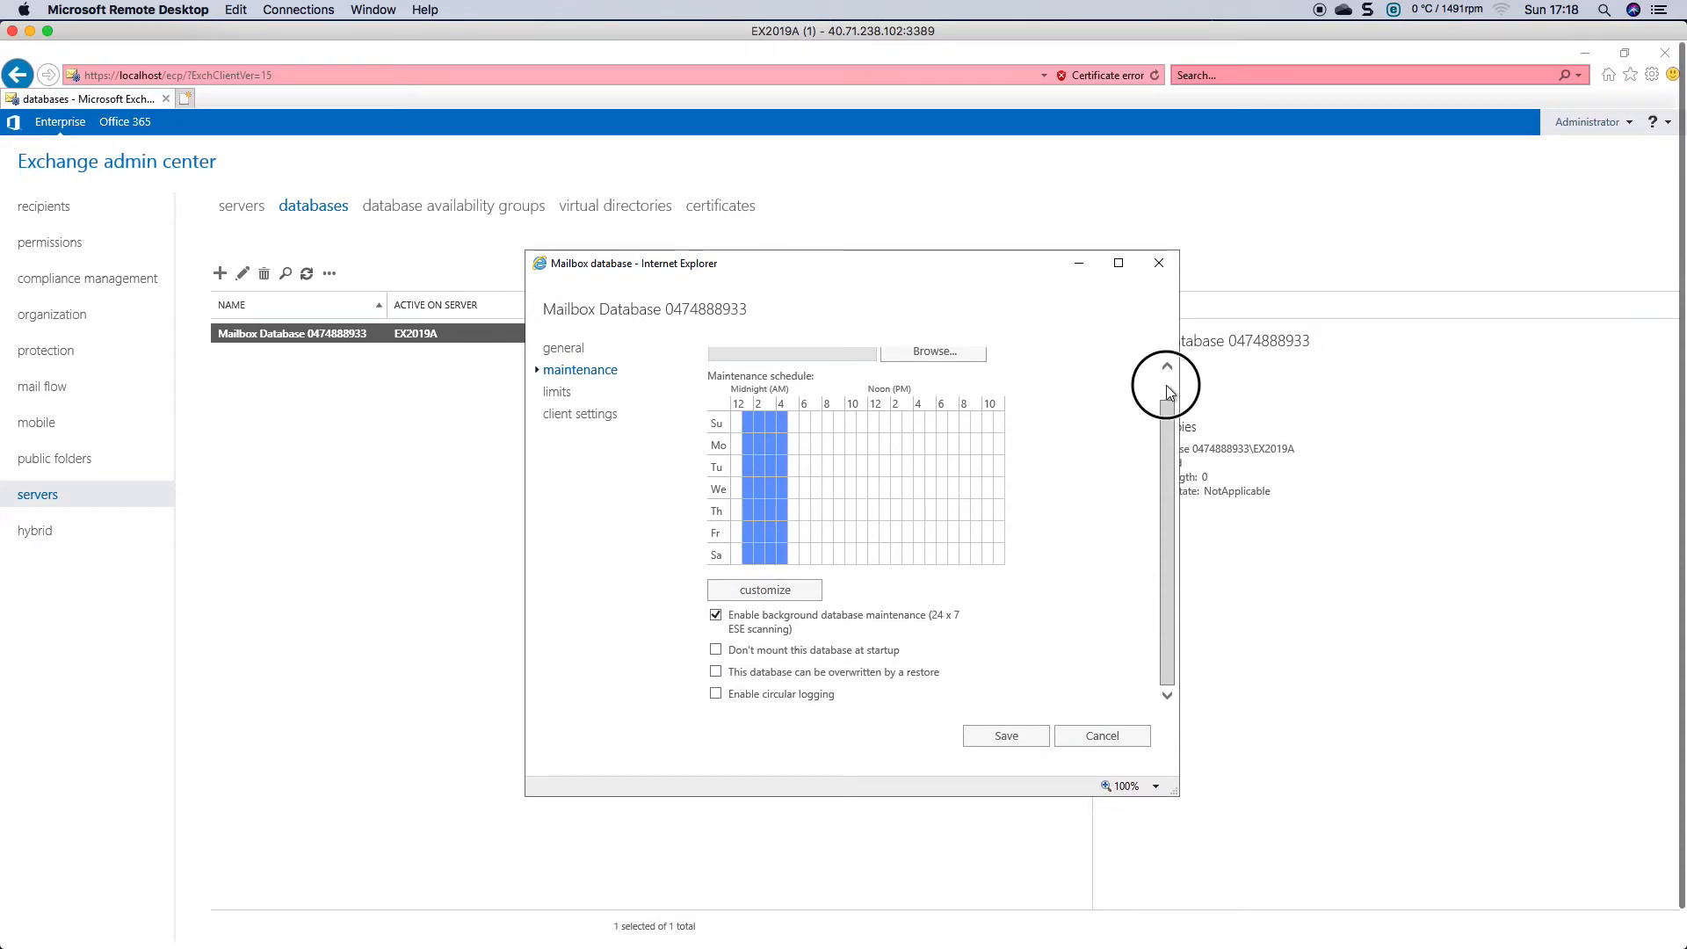
pyautogui.scroll(1, 1167, 387)
pyautogui.click(557, 395)
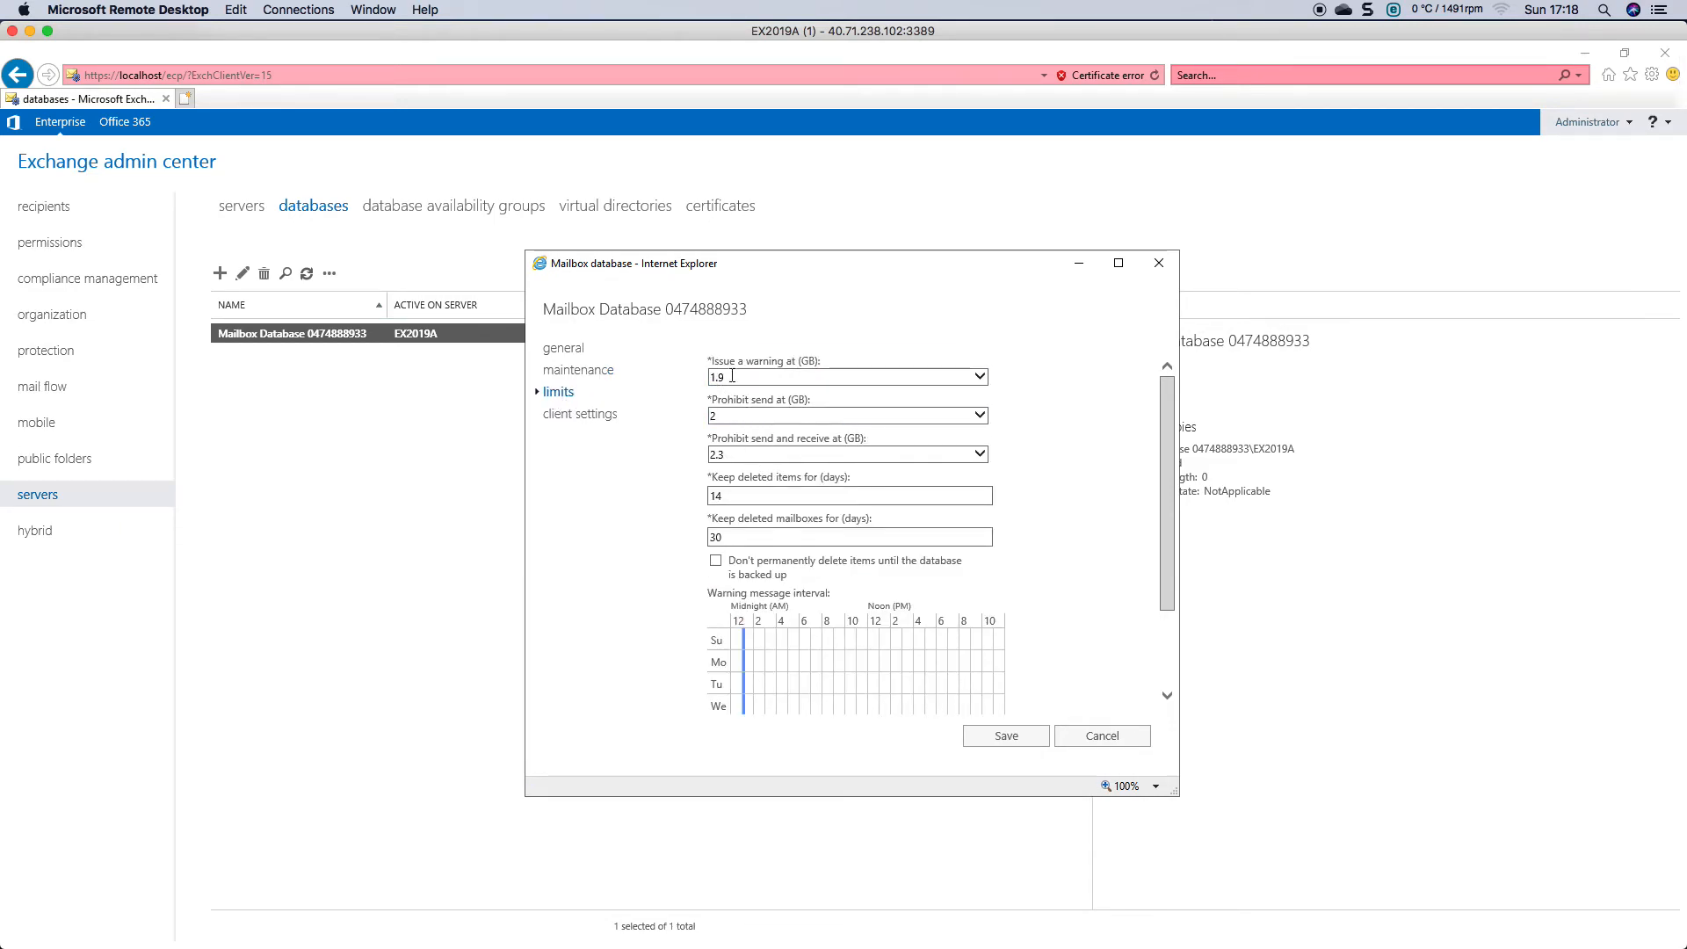
pyautogui.click(586, 415)
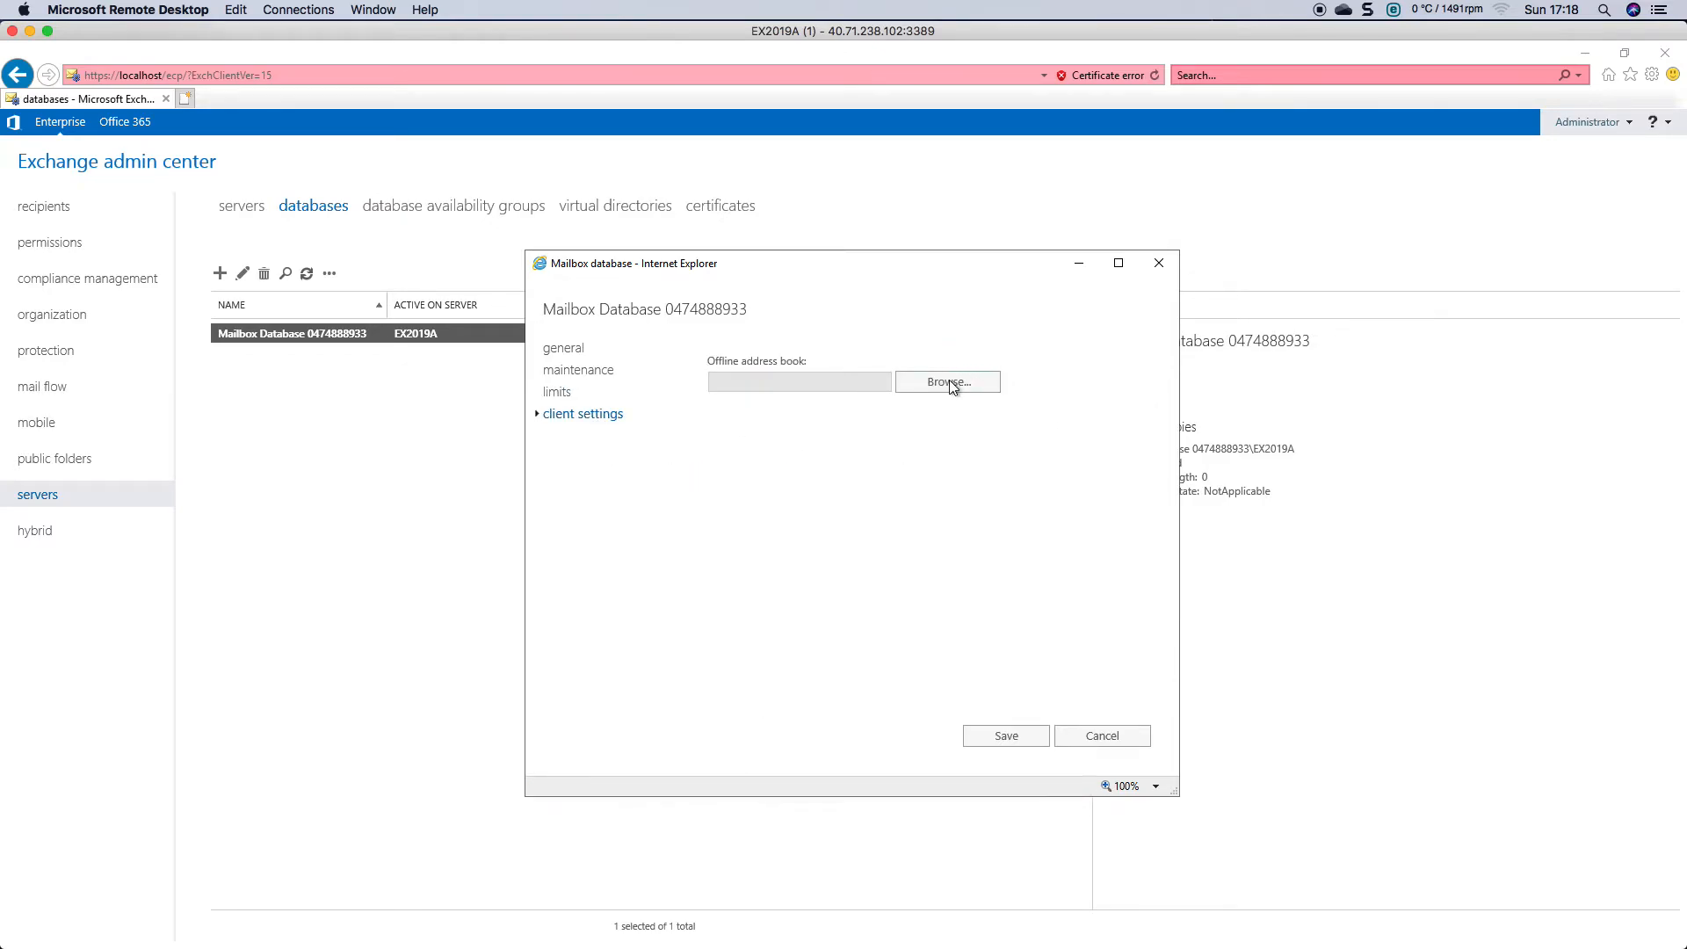
pyautogui.click(1090, 739)
# View the database availability groups page, examine the name, witness and IP address fields of a new group, and cancel its creation
pyautogui.click(458, 211)
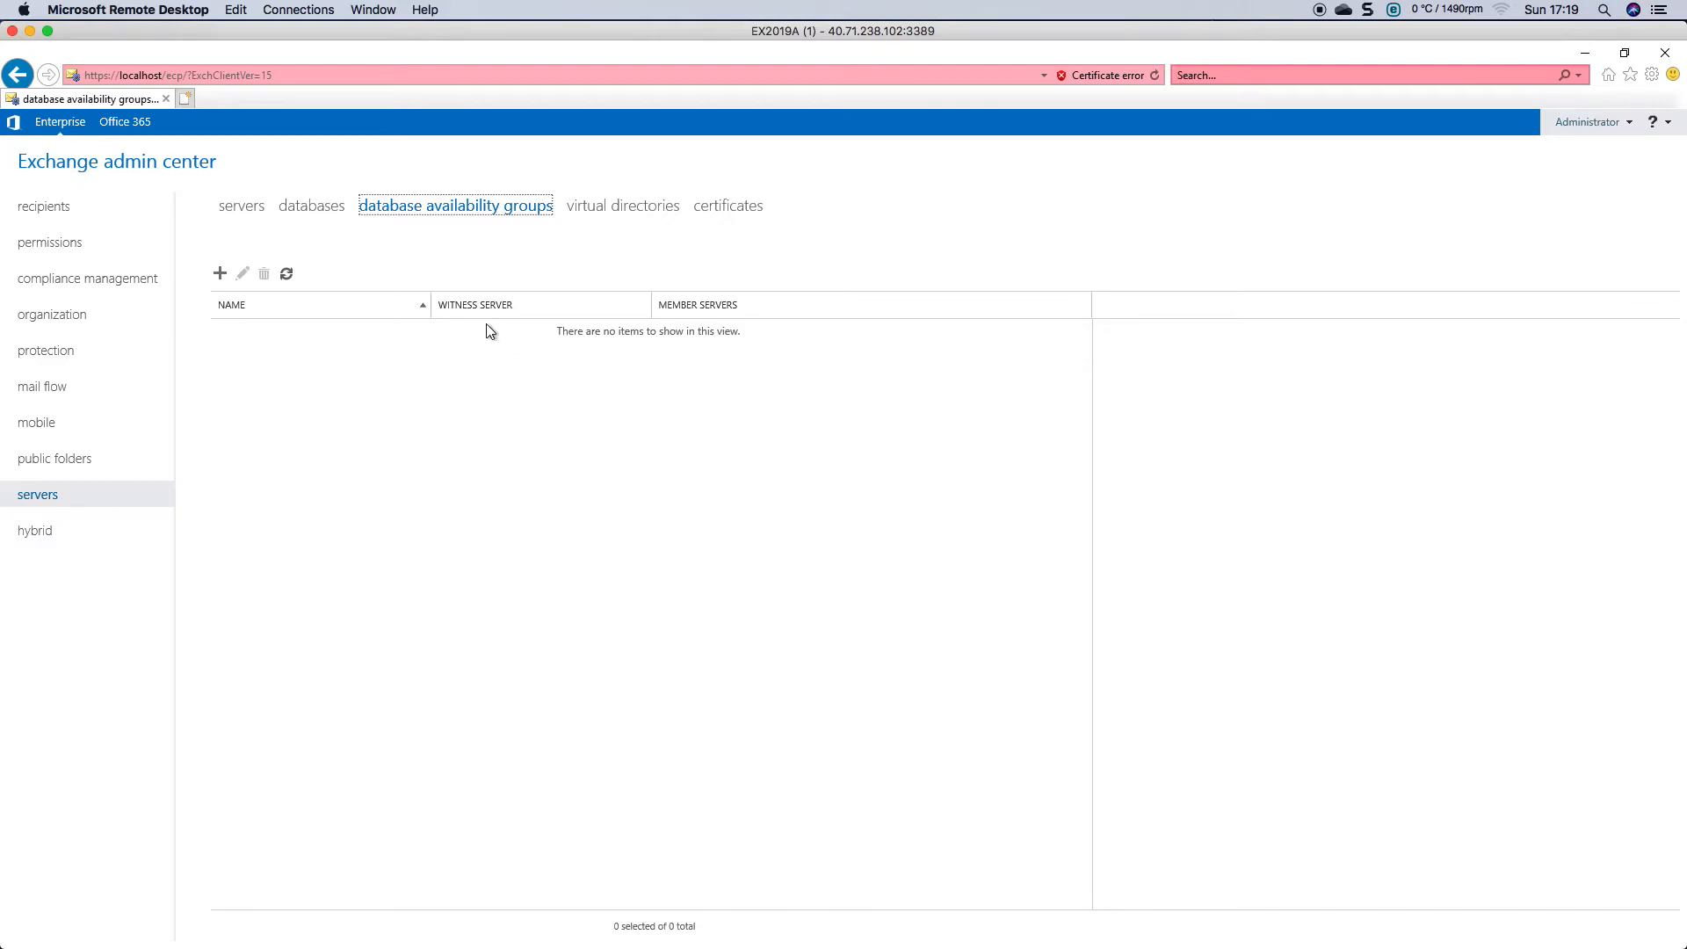
pyautogui.click(220, 274)
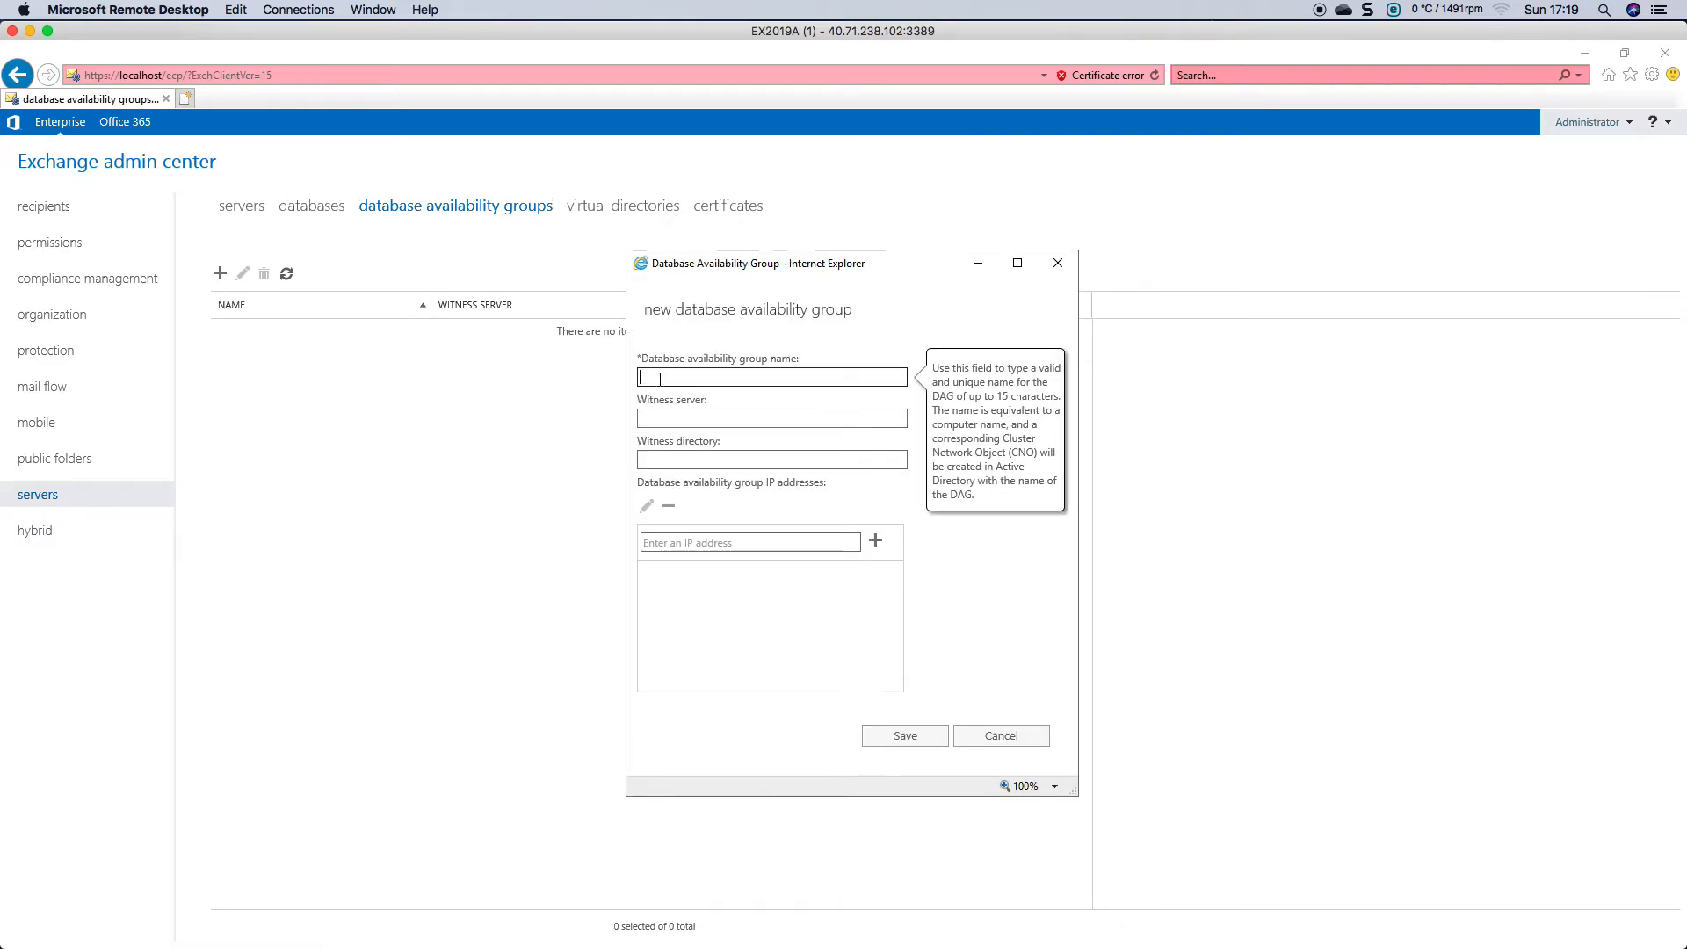
pyautogui.click(781, 421)
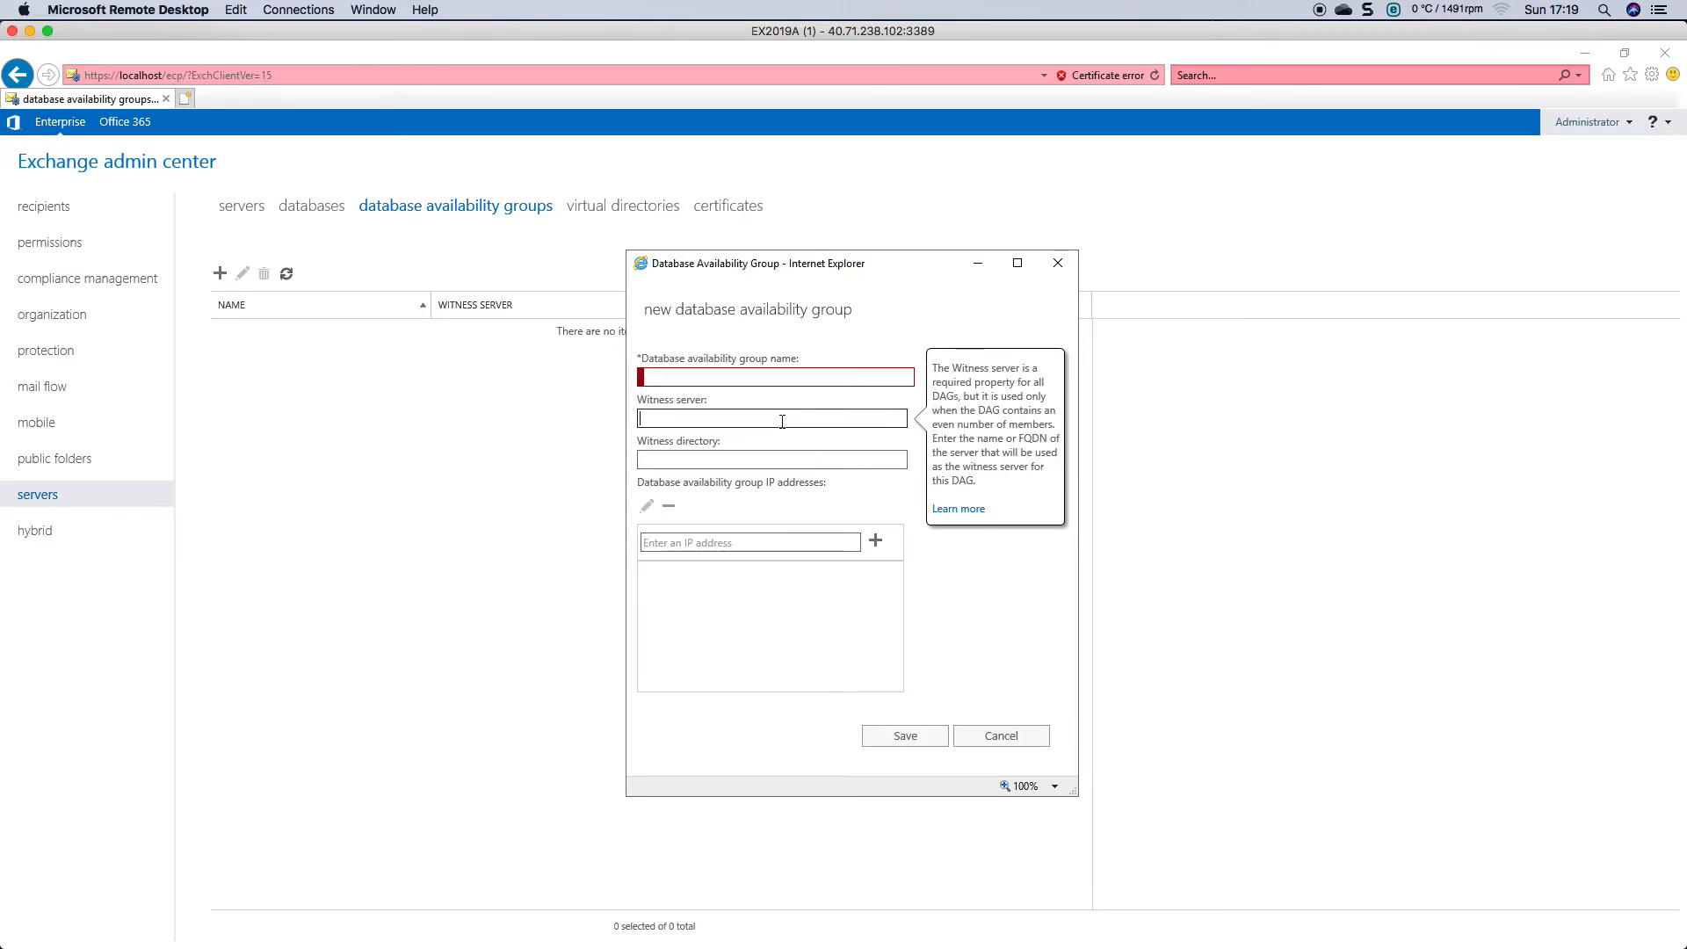
pyautogui.click(742, 461)
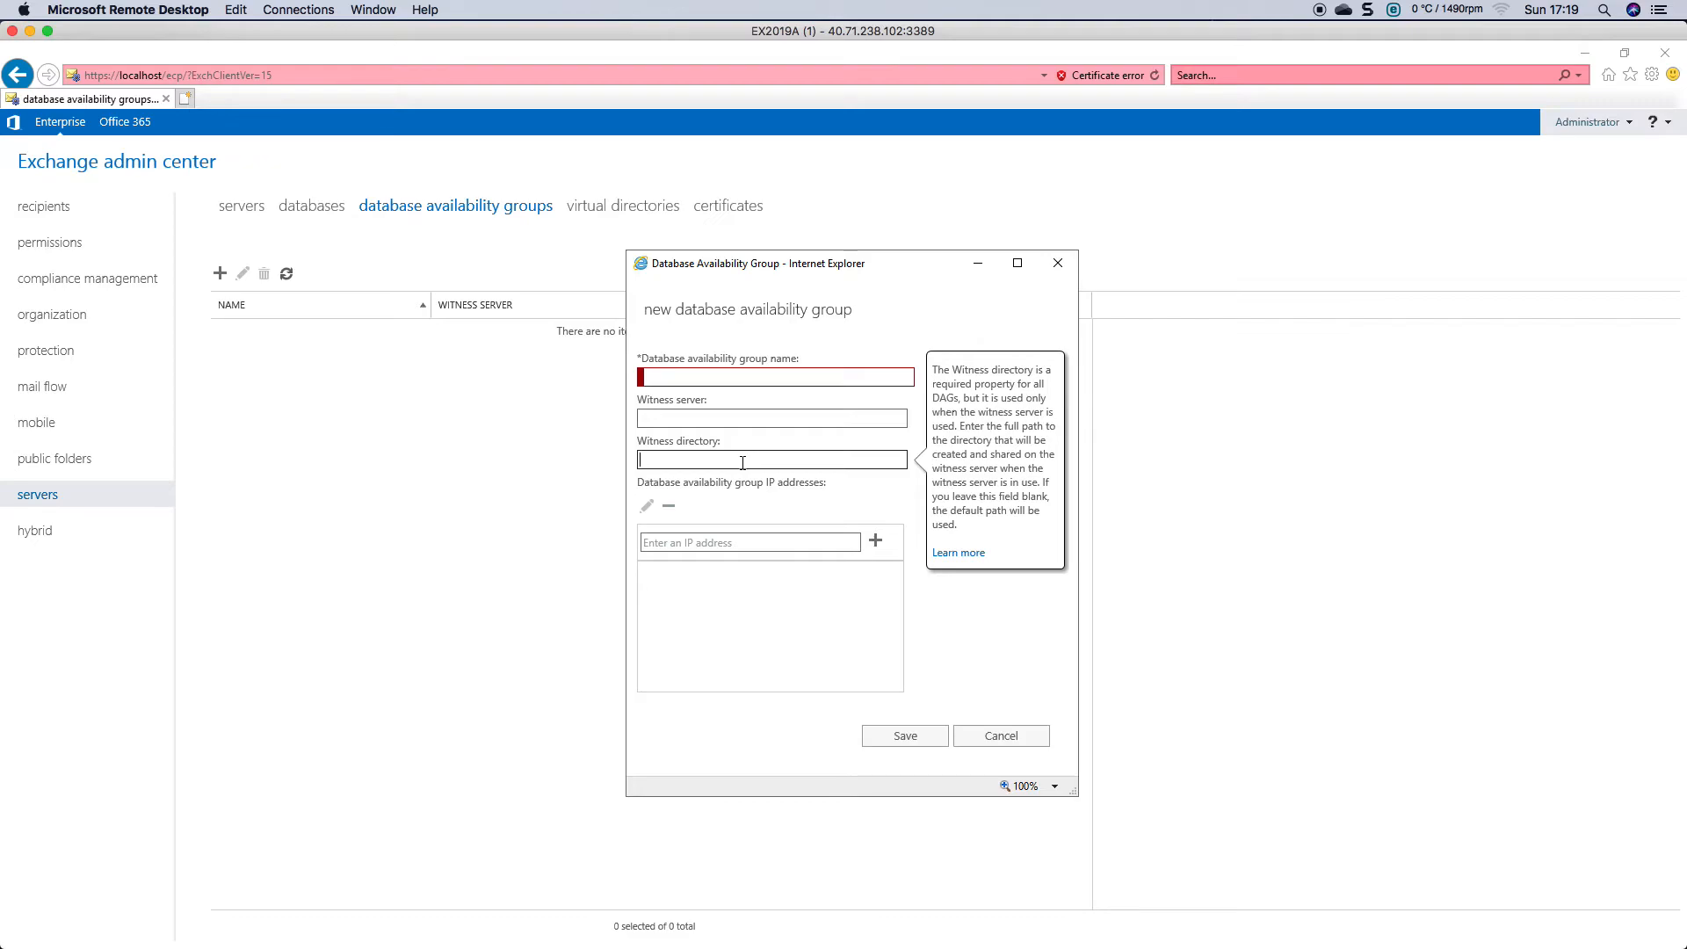
pyautogui.click(703, 543)
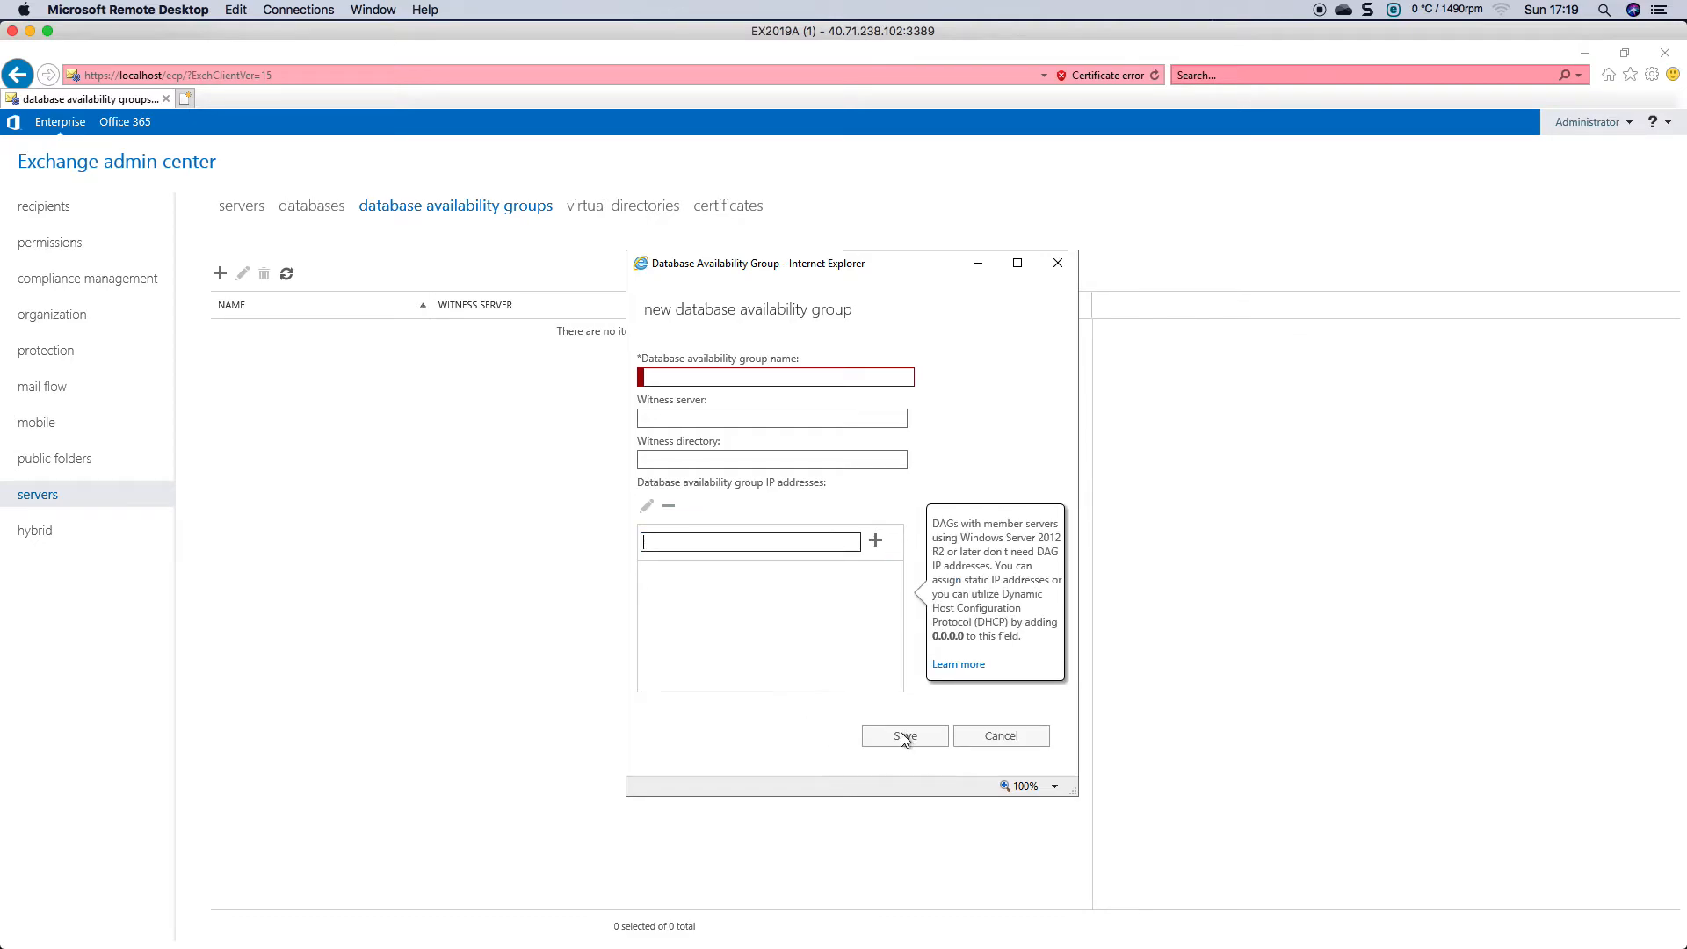
pyautogui.click(1015, 740)
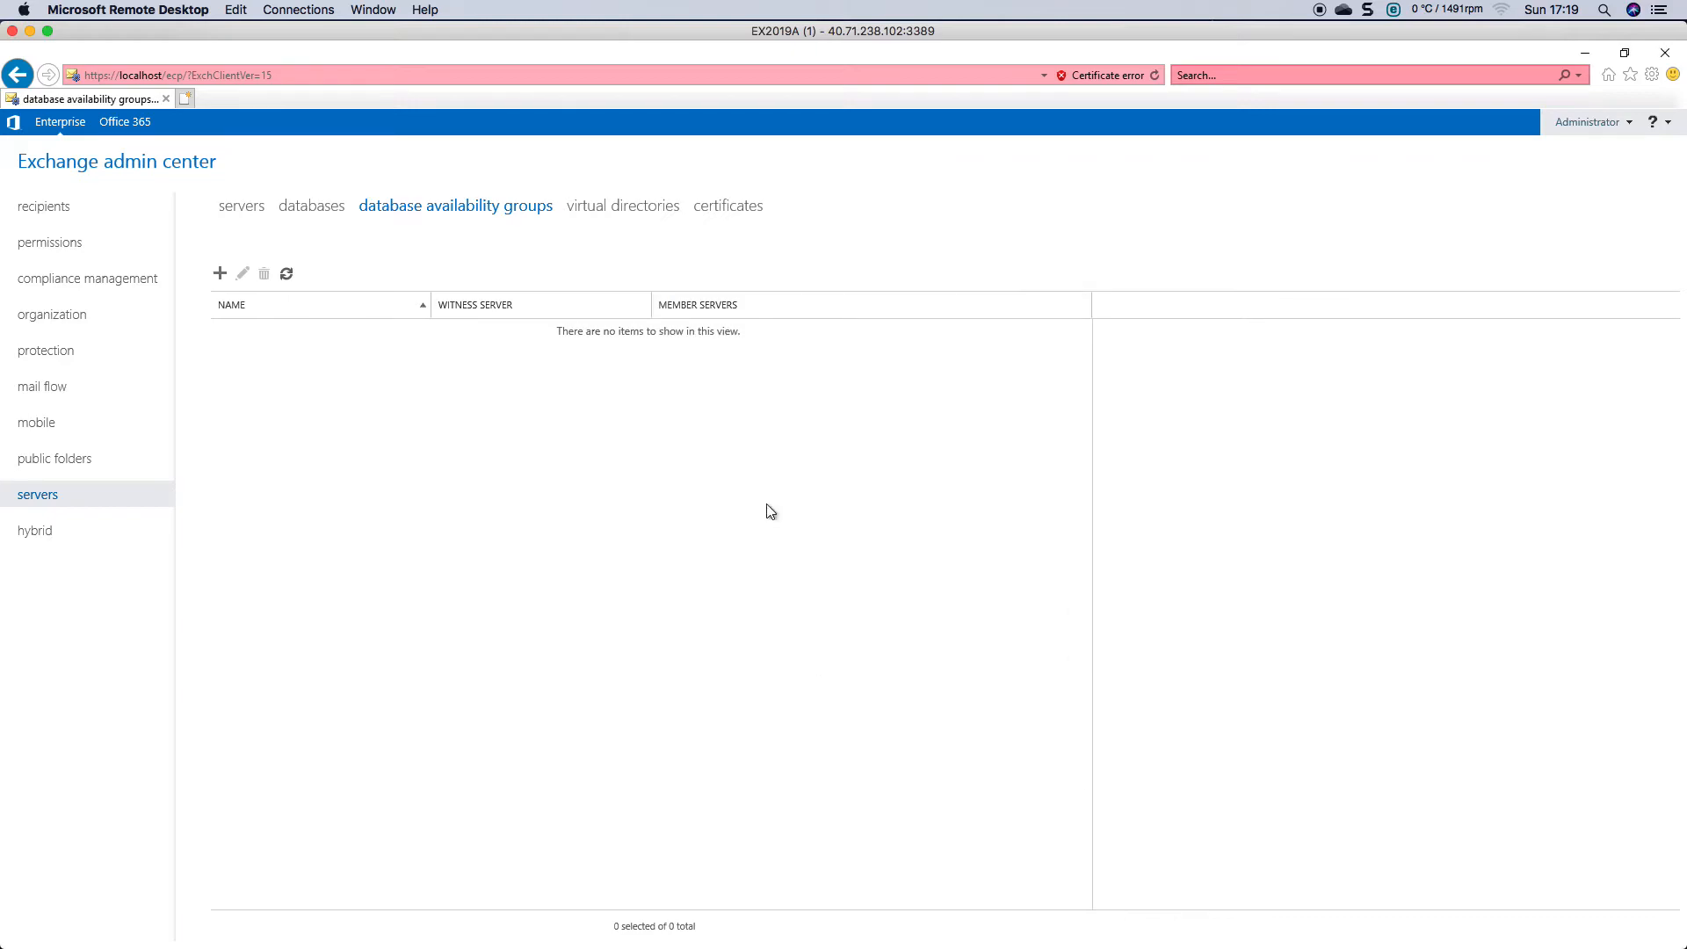
# View the virtual directories page, examine the internal and external URL settings of owa (Default Web Site), and close its properties without saving
pyautogui.click(643, 211)
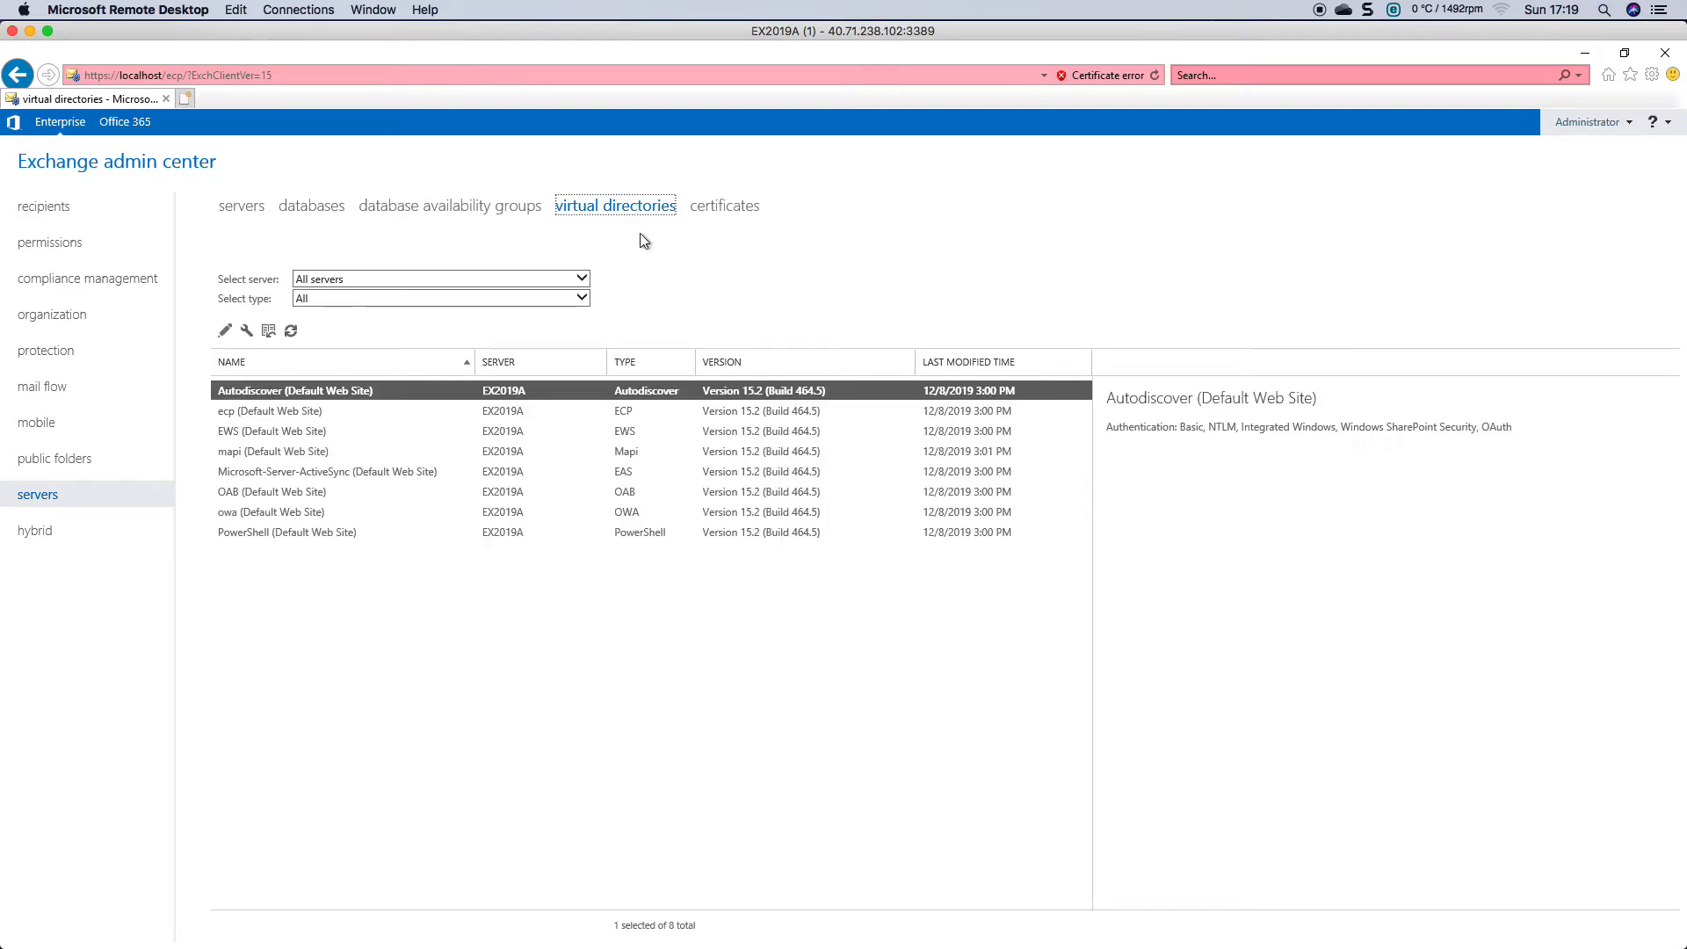
pyautogui.click(265, 414)
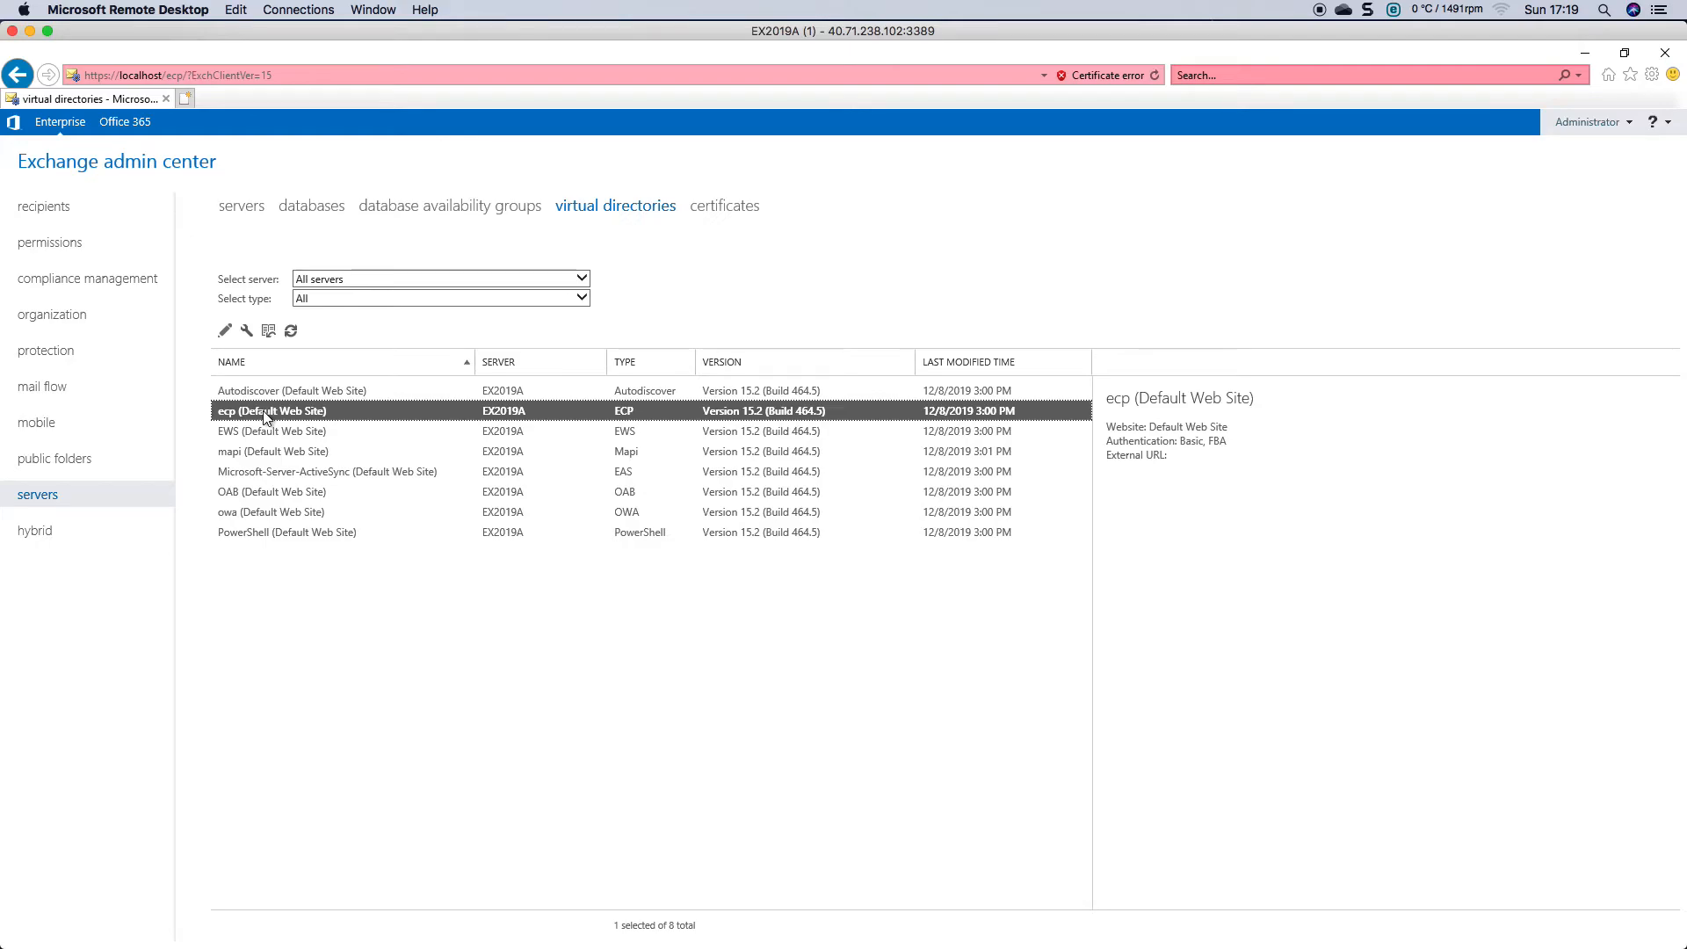
pyautogui.click(265, 513)
pyautogui.doubleClick(266, 513)
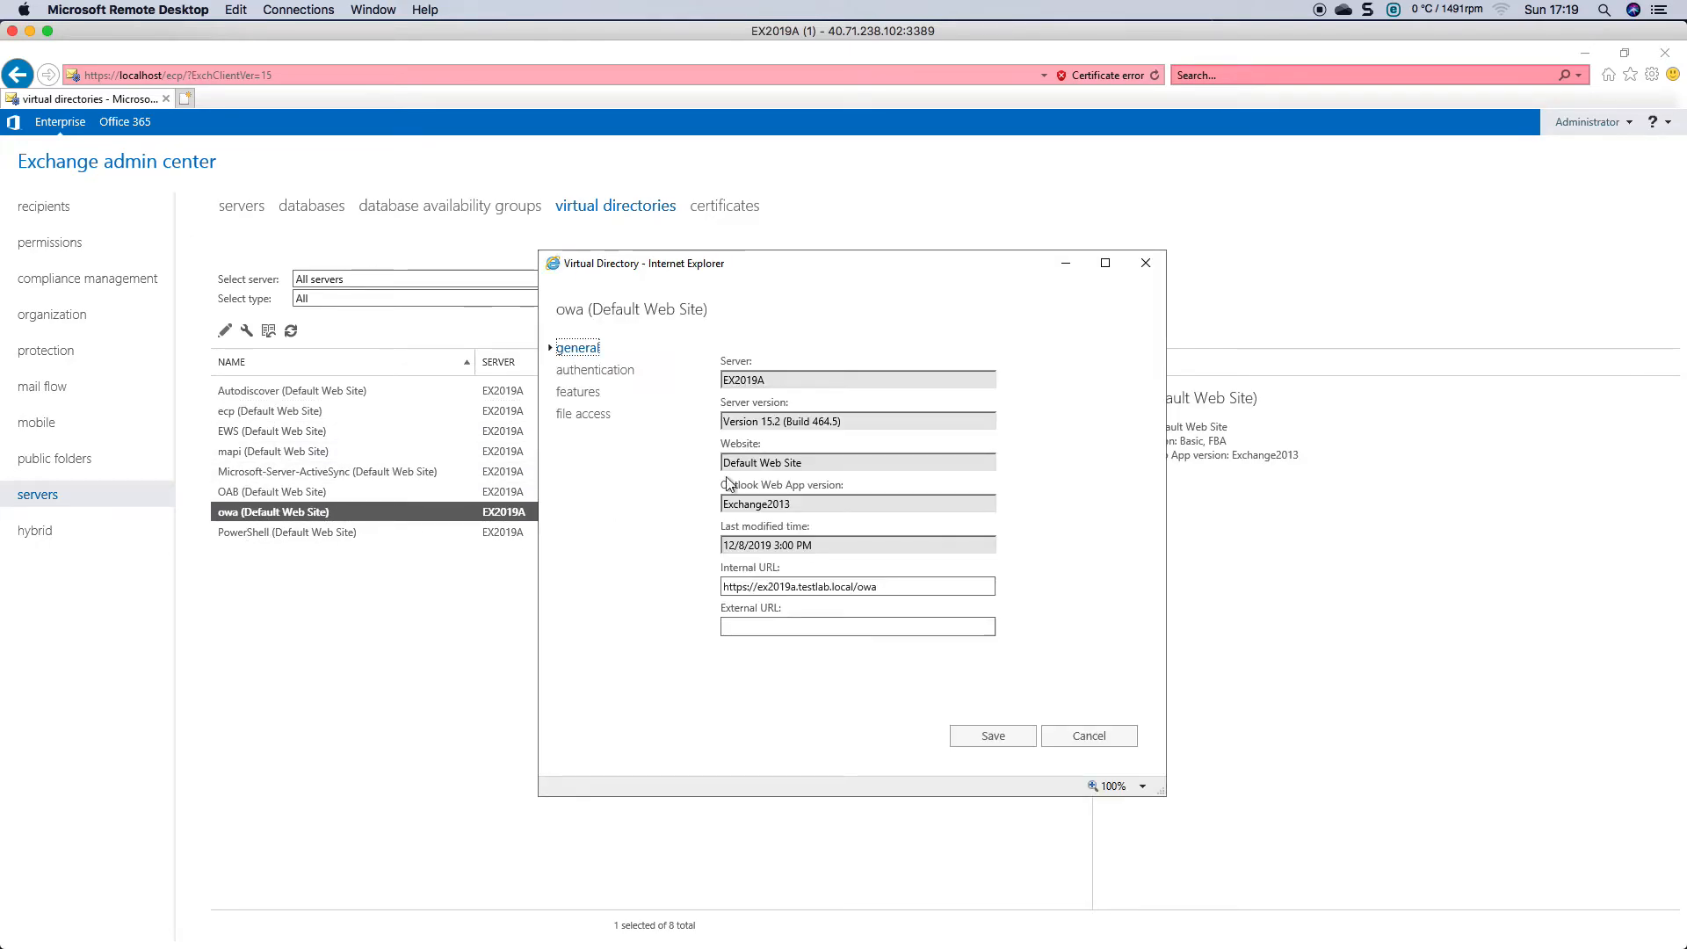
pyautogui.click(724, 587)
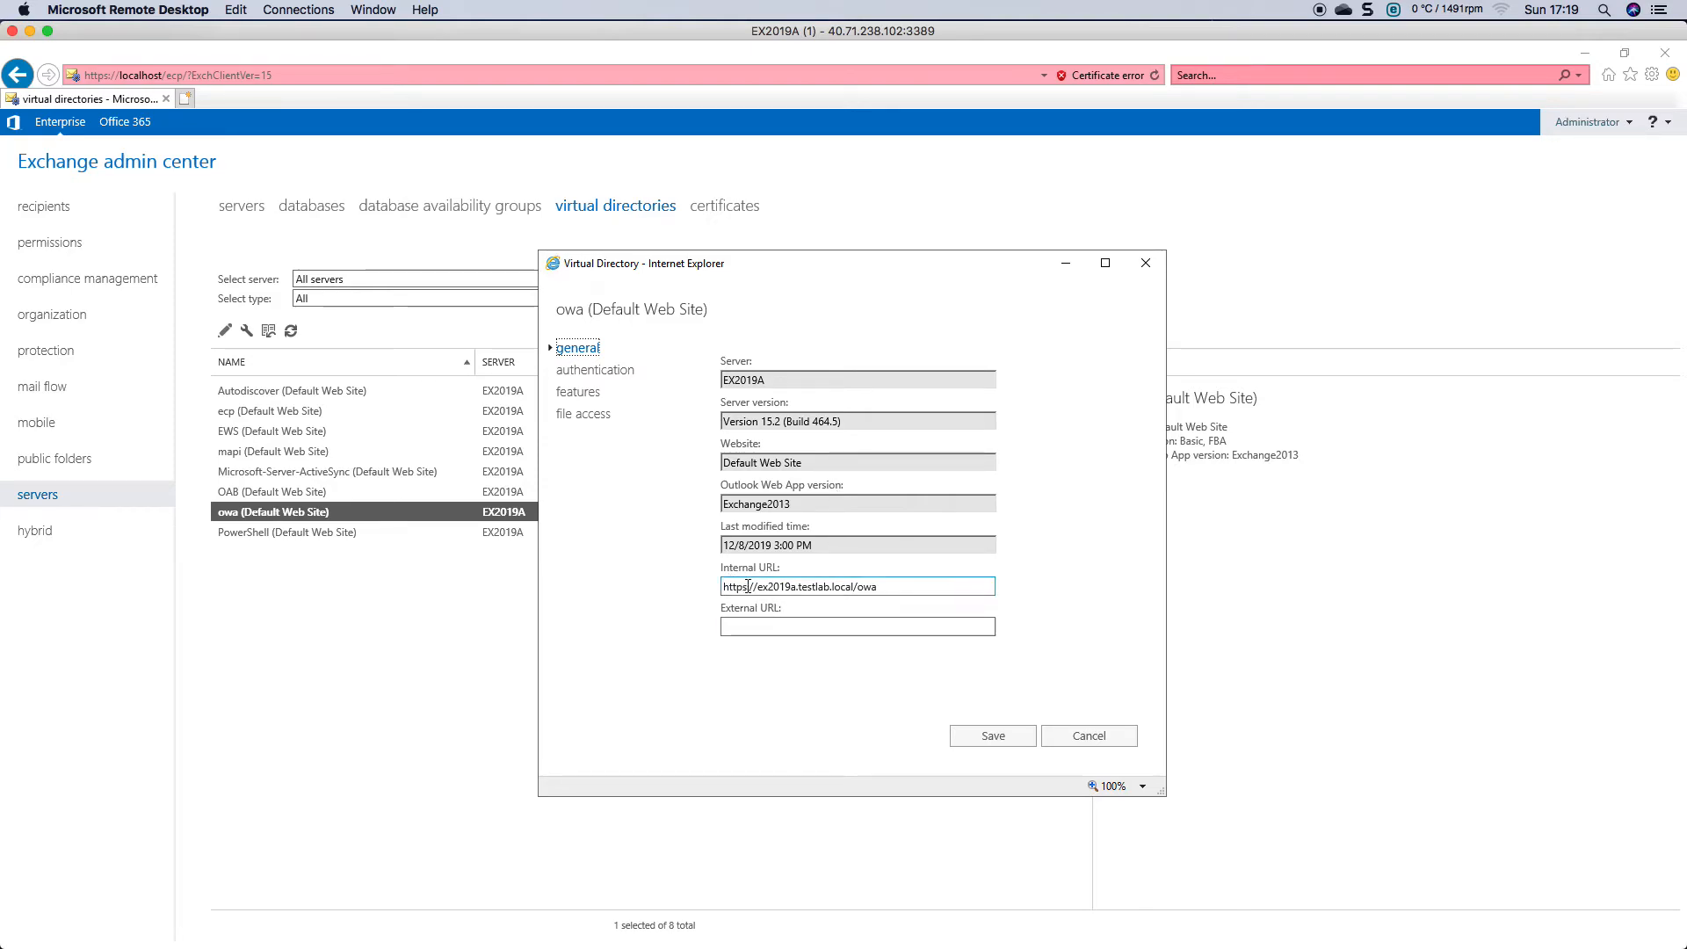
pyautogui.moveTo(724, 587); pyautogui.dragTo(938, 588)
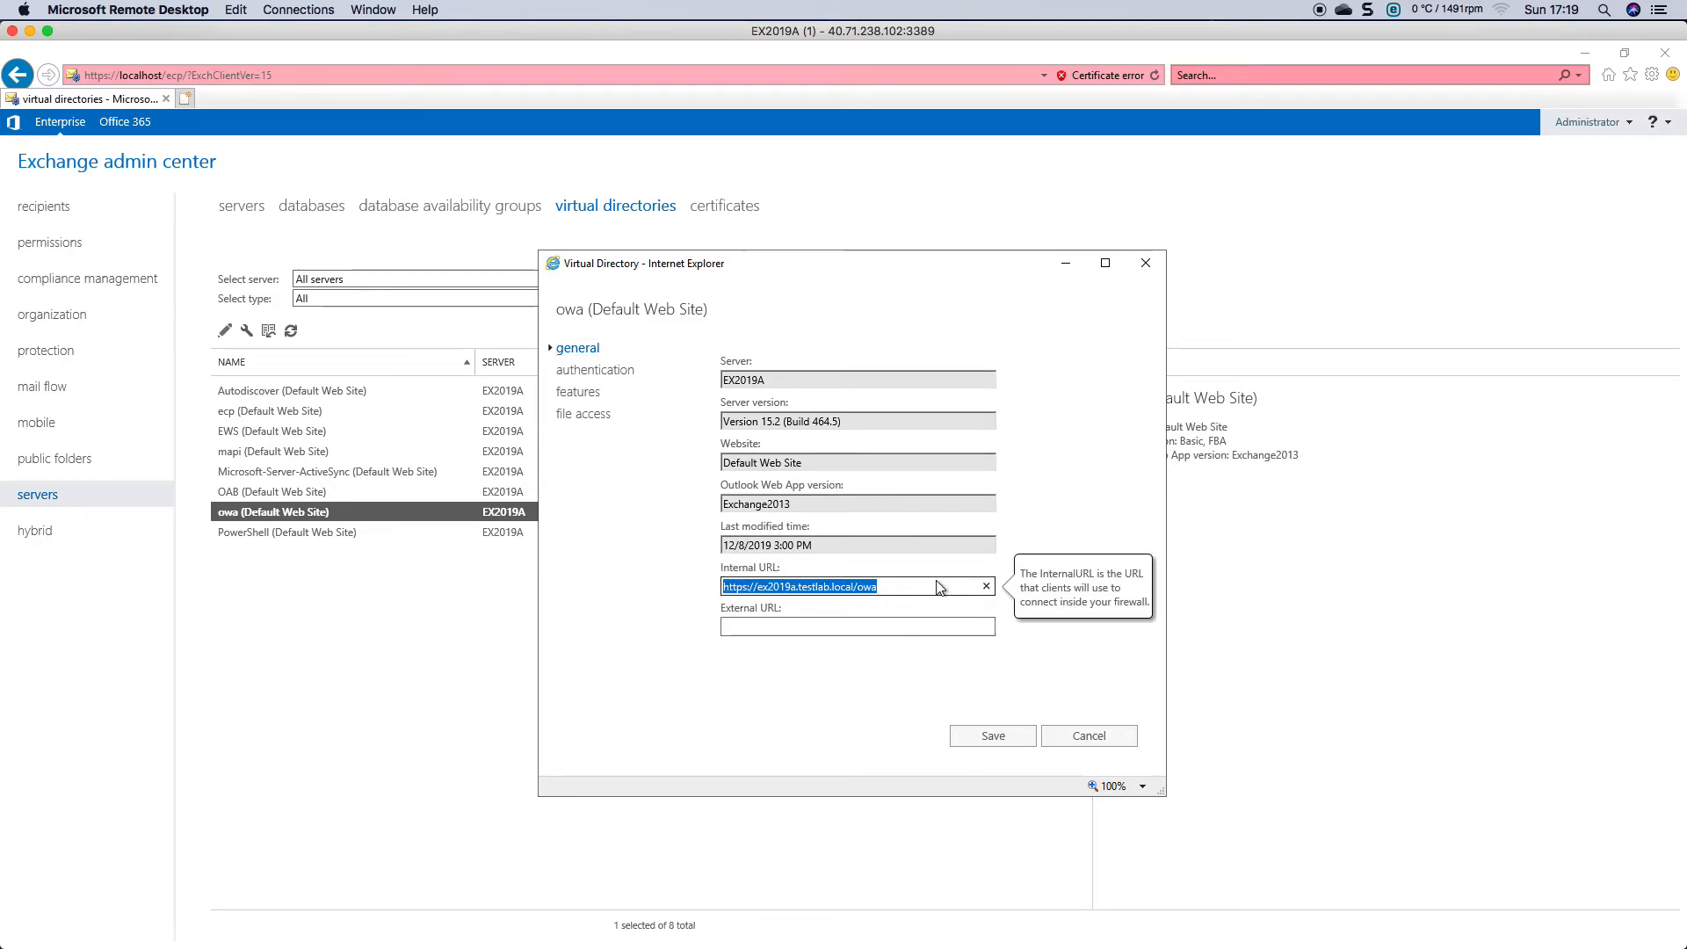
pyautogui.click(861, 627)
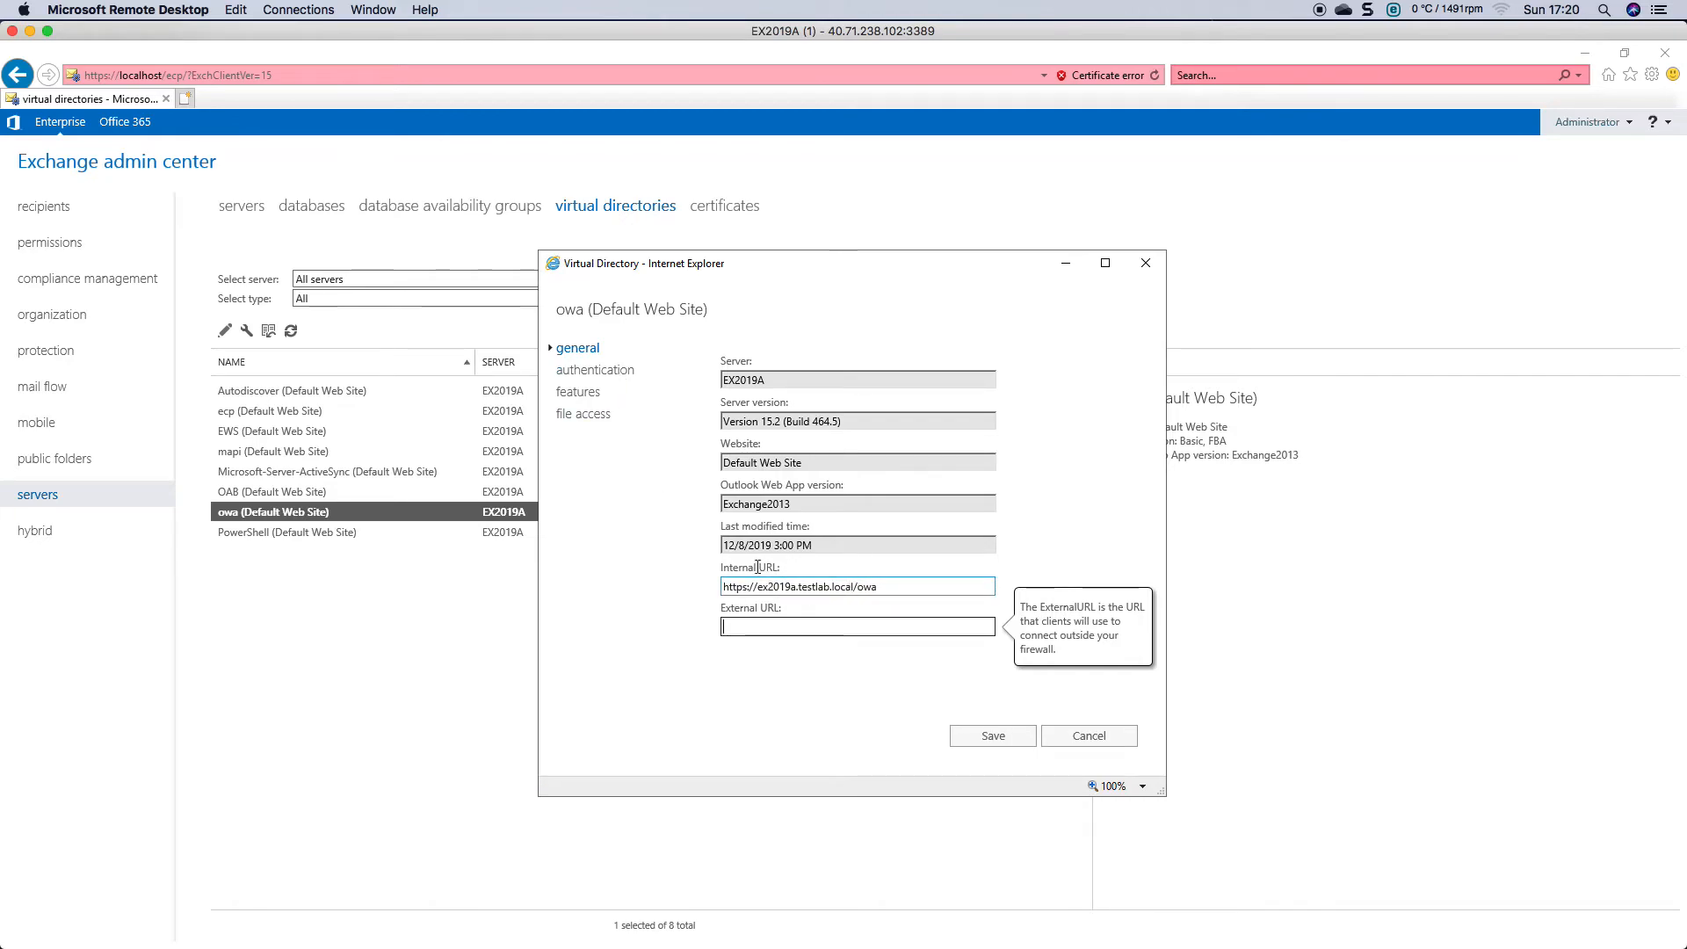
pyautogui.click(1146, 263)
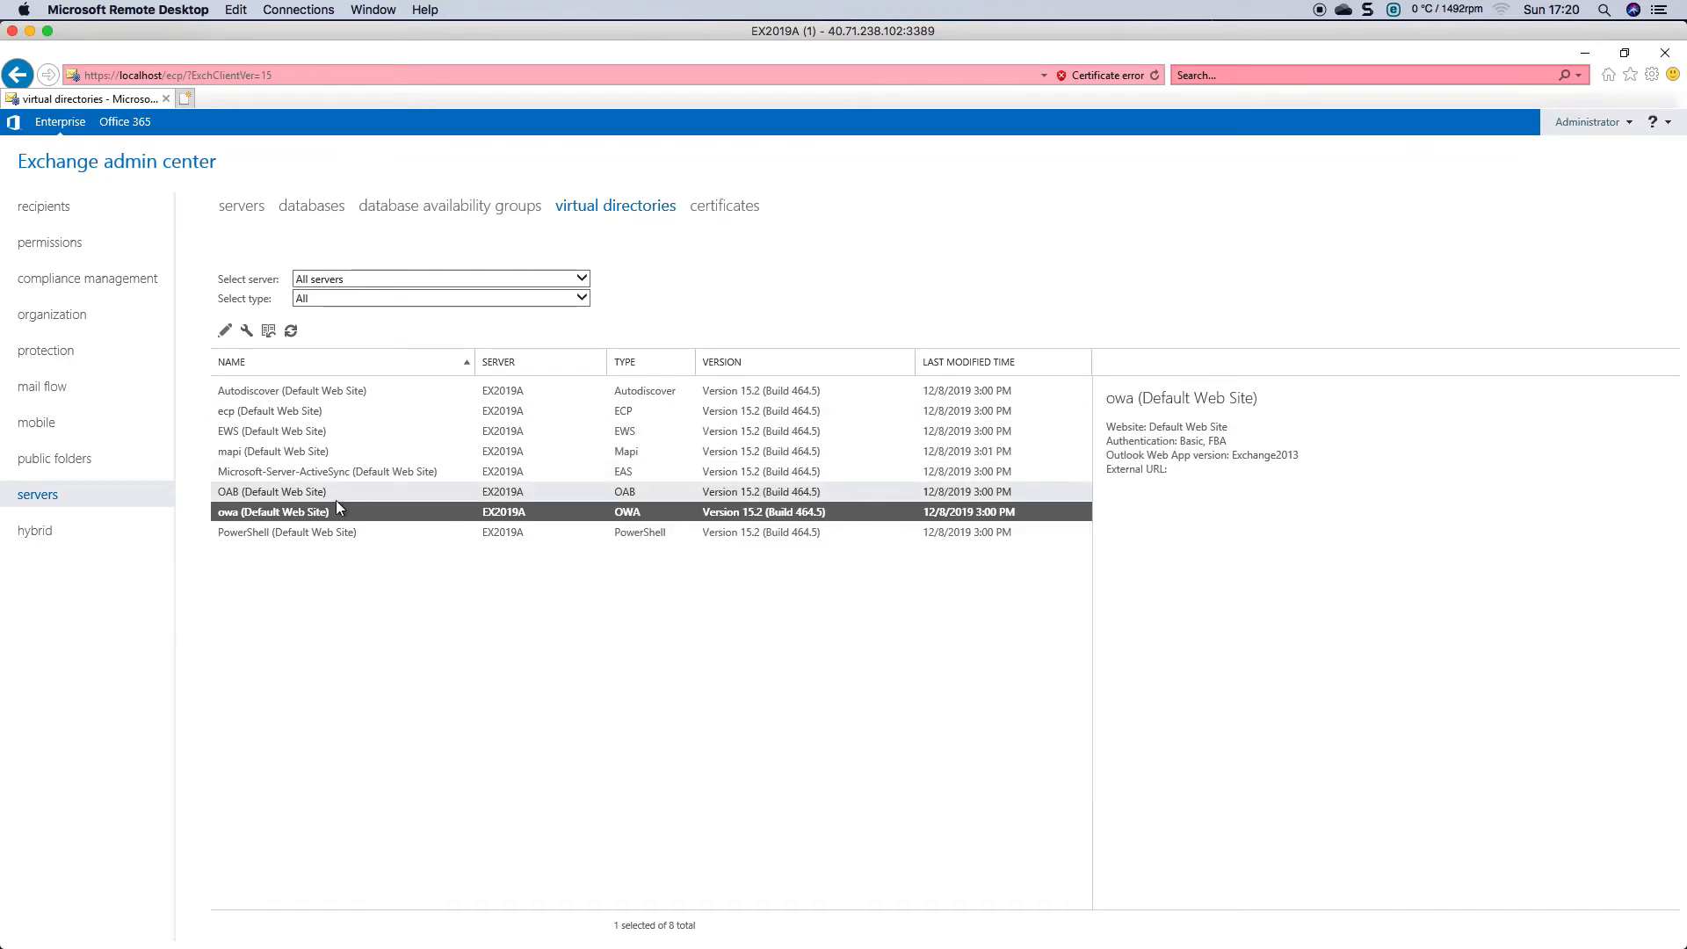
# View the details of the virtual directories from Autodiscover to OAB, and examine Autodiscover's general and authentication settings without saving
pyautogui.click(269, 390)
pyautogui.click(257, 413)
pyautogui.click(257, 430)
pyautogui.click(258, 451)
pyautogui.click(260, 471)
pyautogui.click(272, 491)
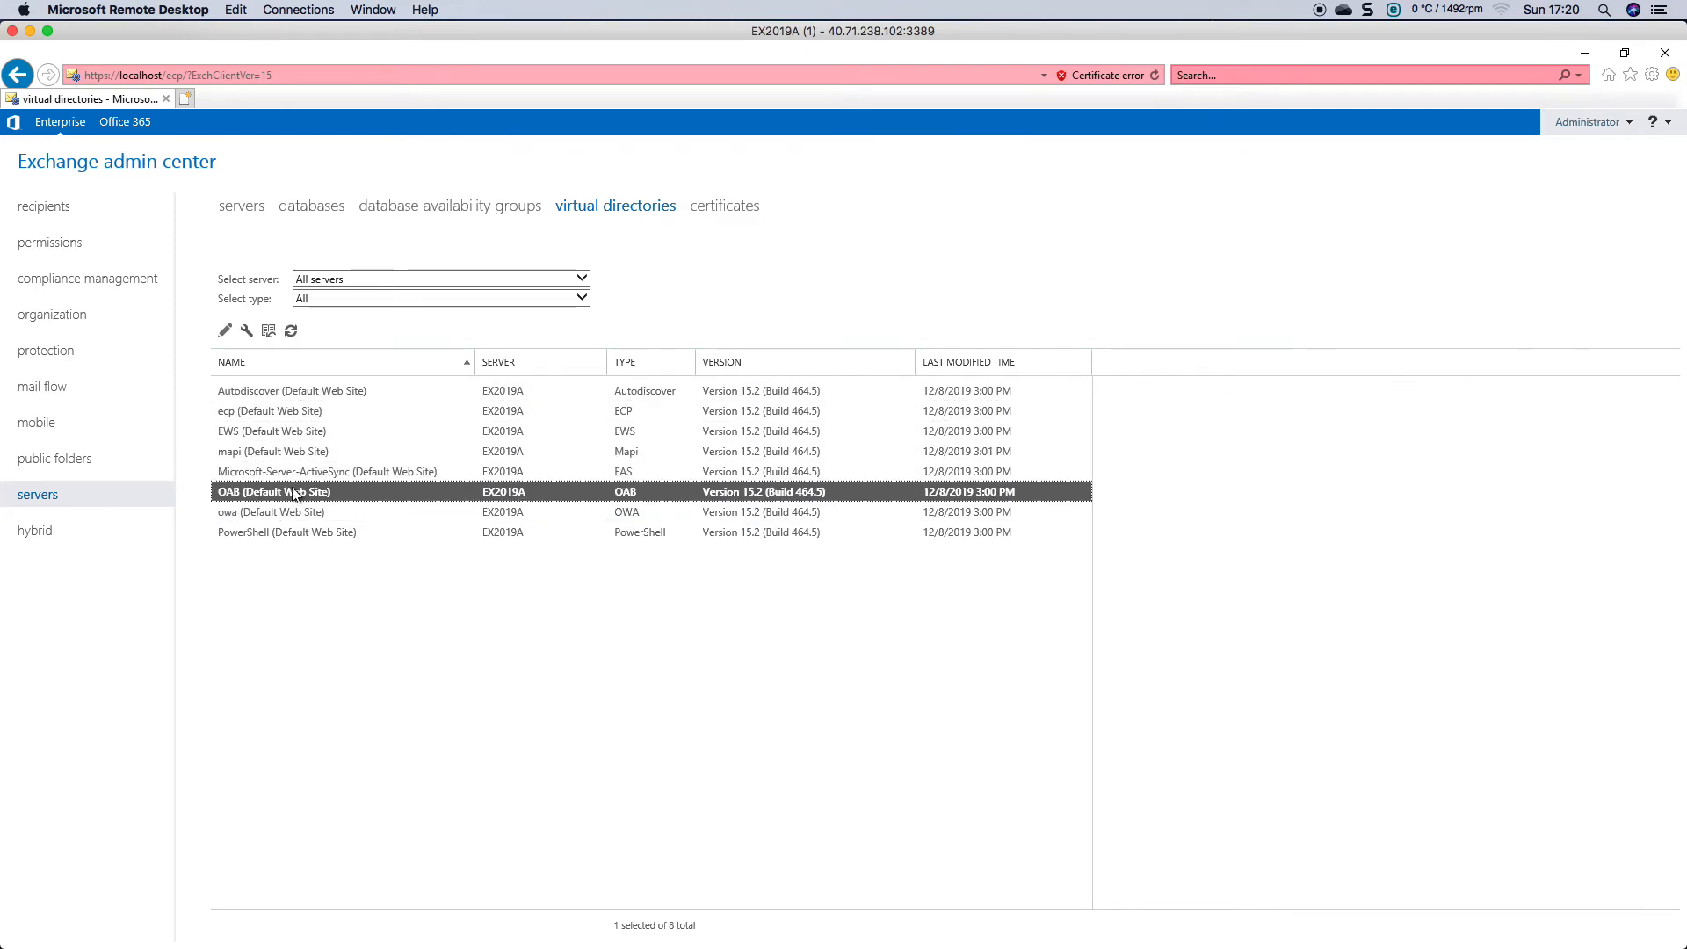
pyautogui.doubleClick(293, 392)
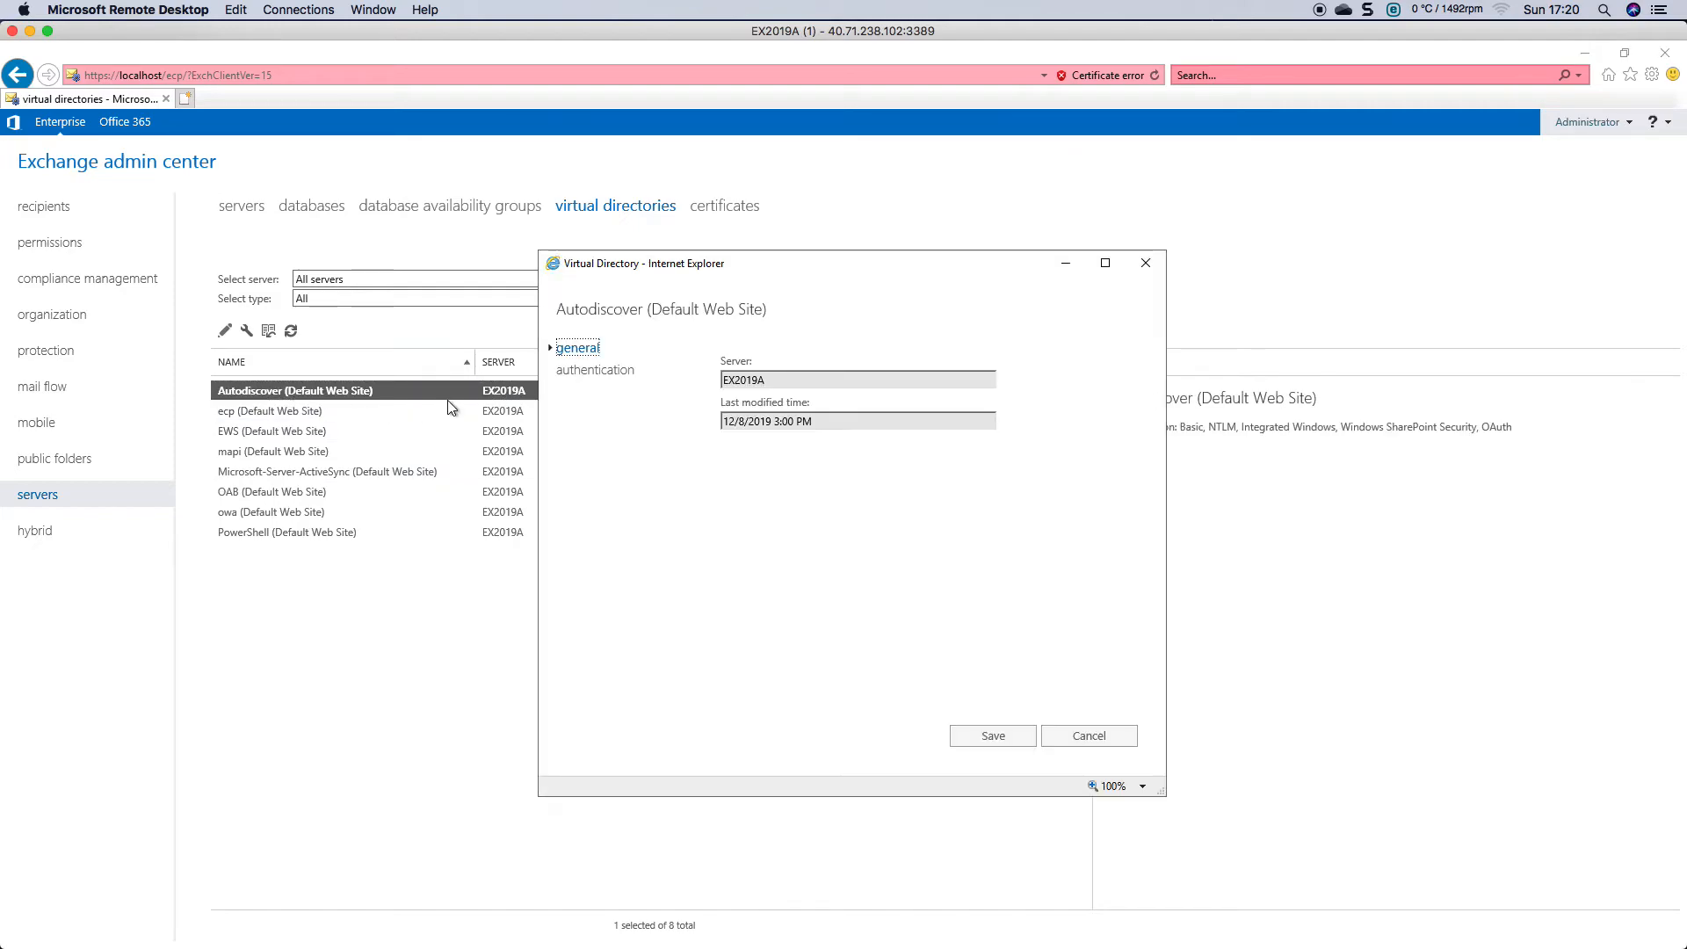
pyautogui.click(598, 370)
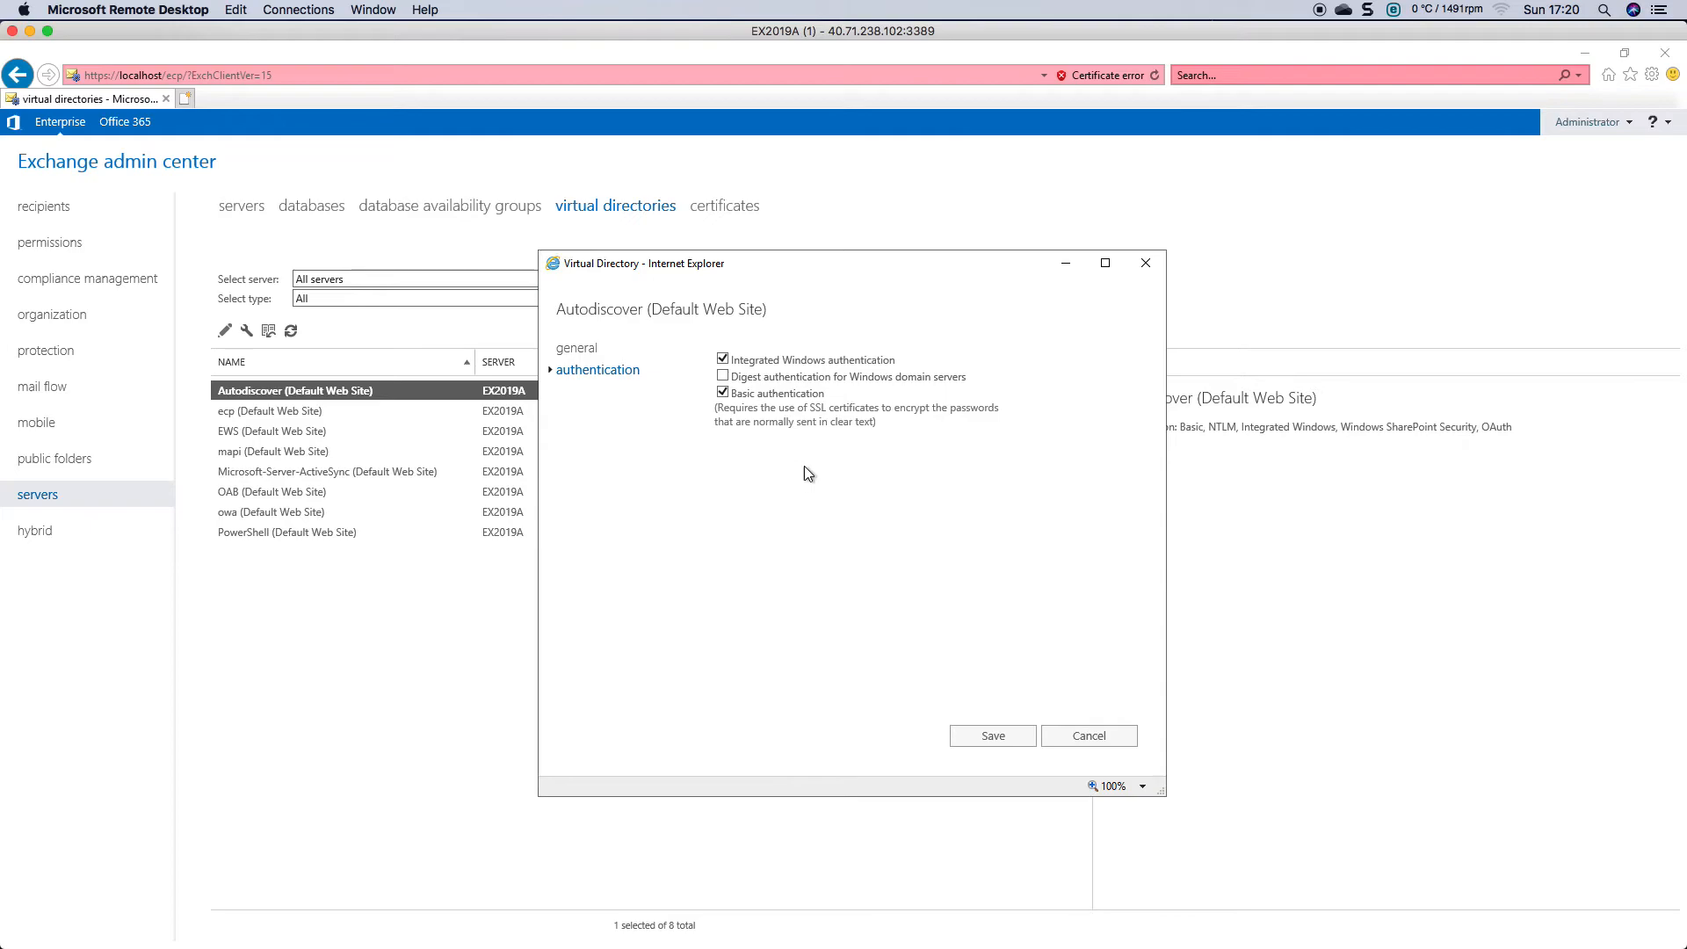
pyautogui.click(1146, 263)
# View the certificates page, and open Internet Information Services (IIS) Manager from the server's Administrative Tools
pyautogui.click(717, 211)
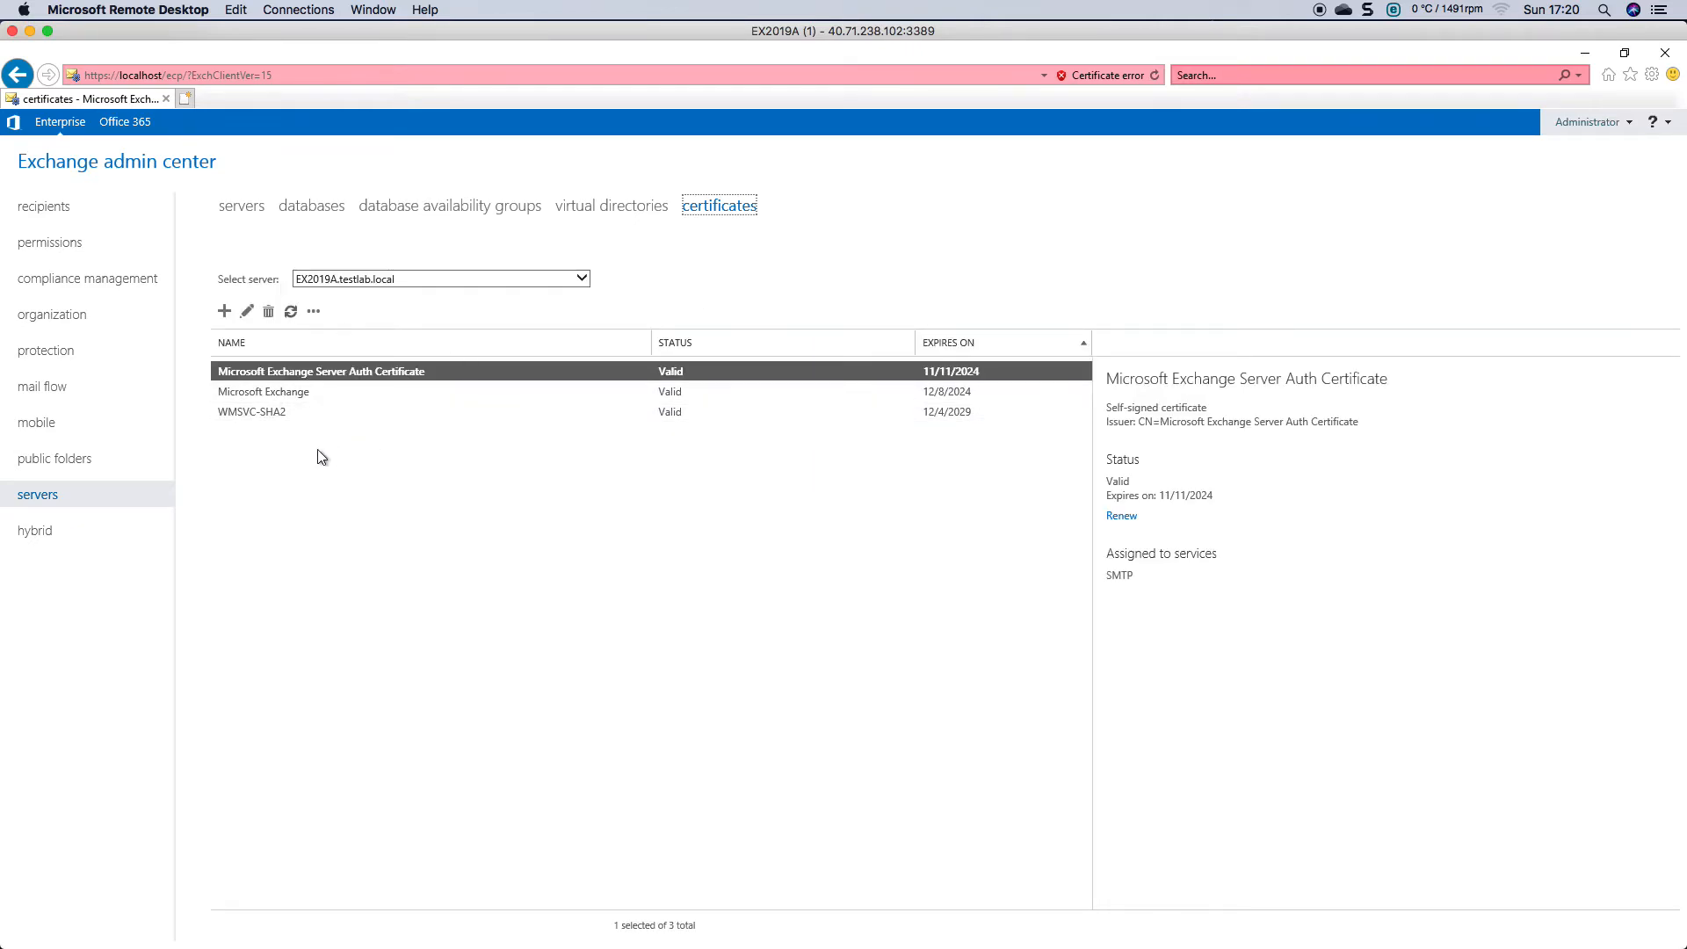
pyautogui.scroll(-3, 347, 462)
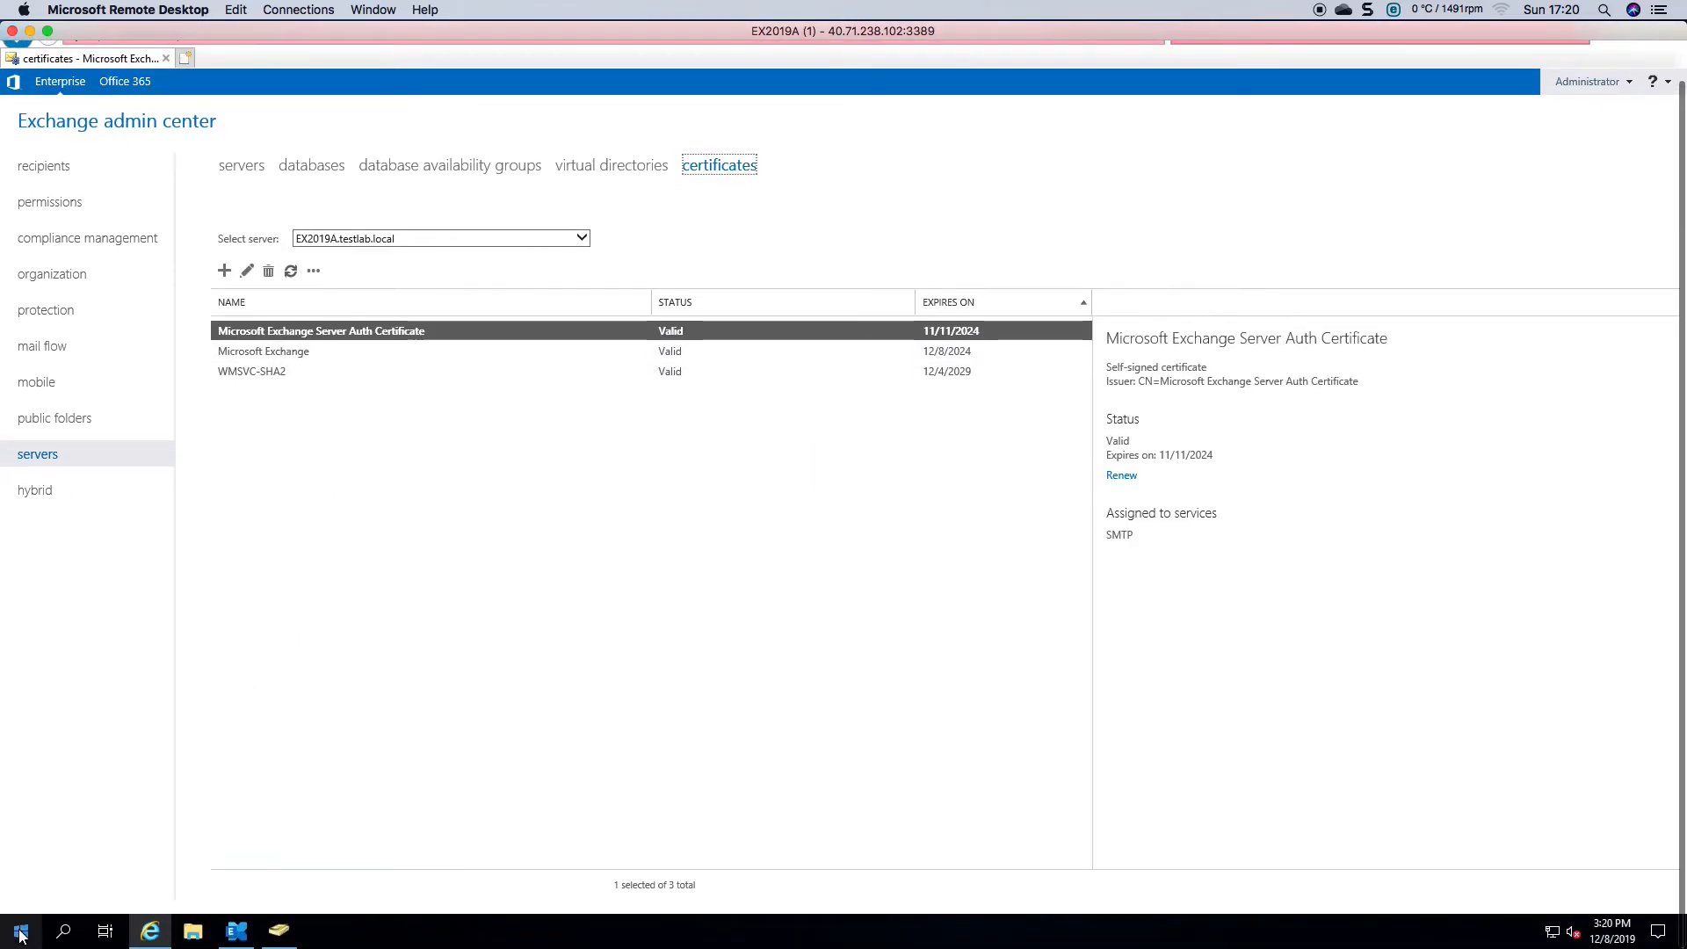
pyautogui.click(21, 931)
pyautogui.click(330, 543)
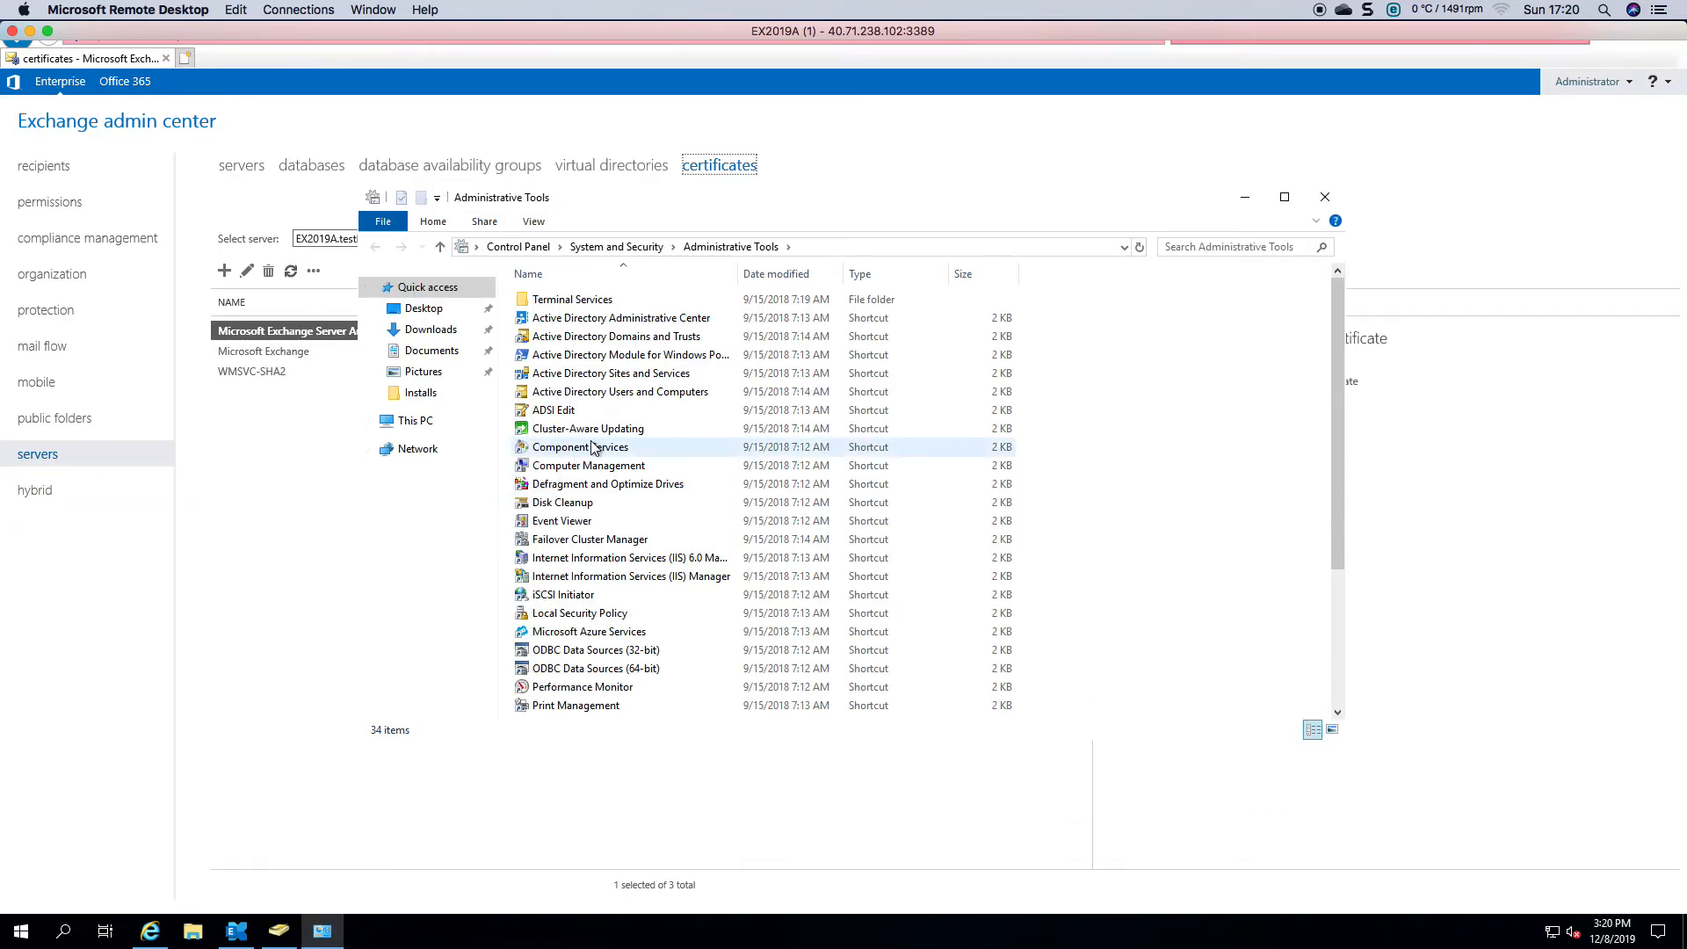
pyautogui.click(644, 582)
pyautogui.doubleClick(642, 578)
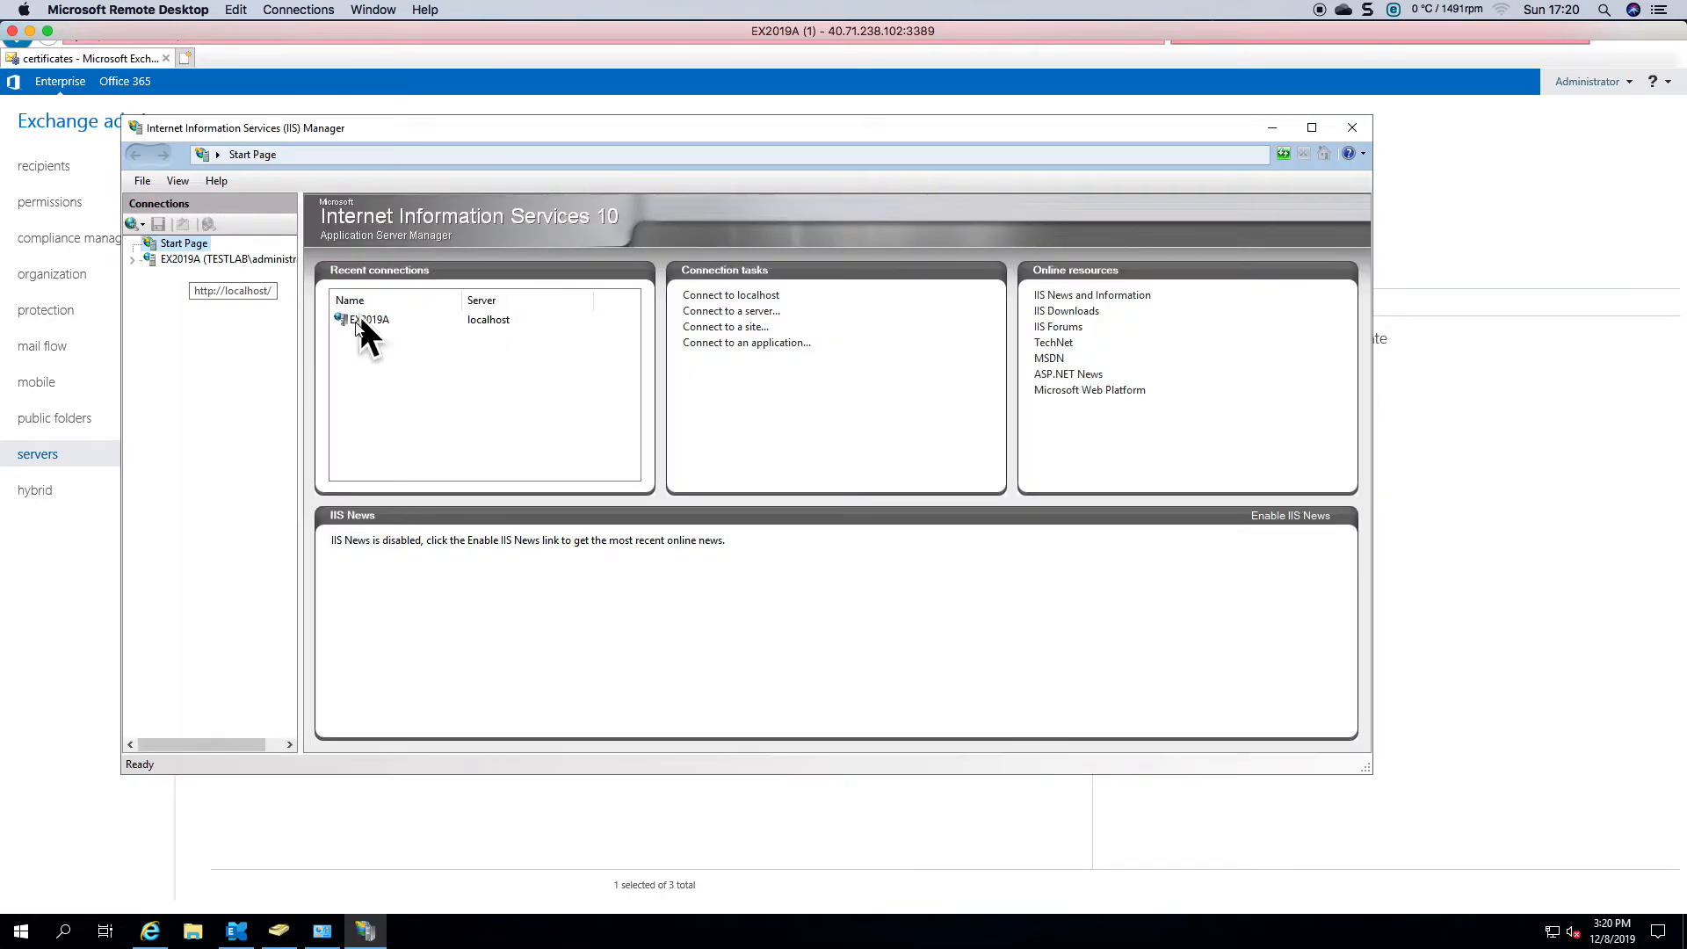
# Examine the Server Certificates of EX2019A in IIS Manager, and return to the Exchange admin center
pyautogui.moveTo(305, 345); pyautogui.dragTo(132, 281)
pyautogui.click(132, 259)
pyautogui.click(182, 260)
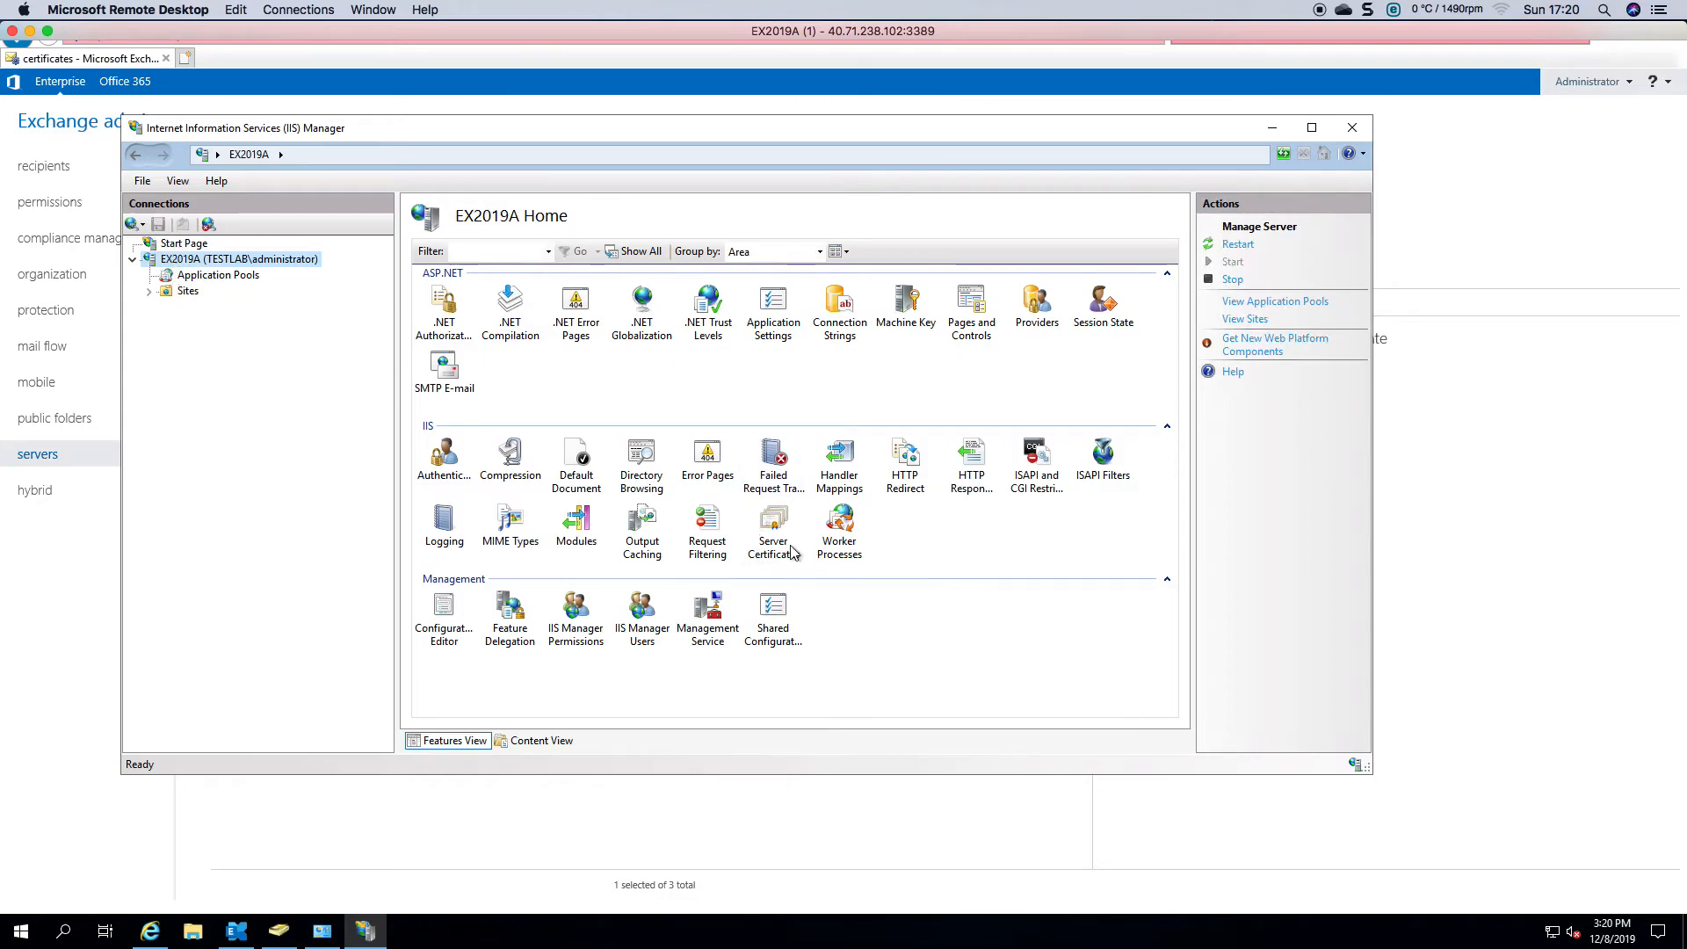
pyautogui.doubleClick(773, 526)
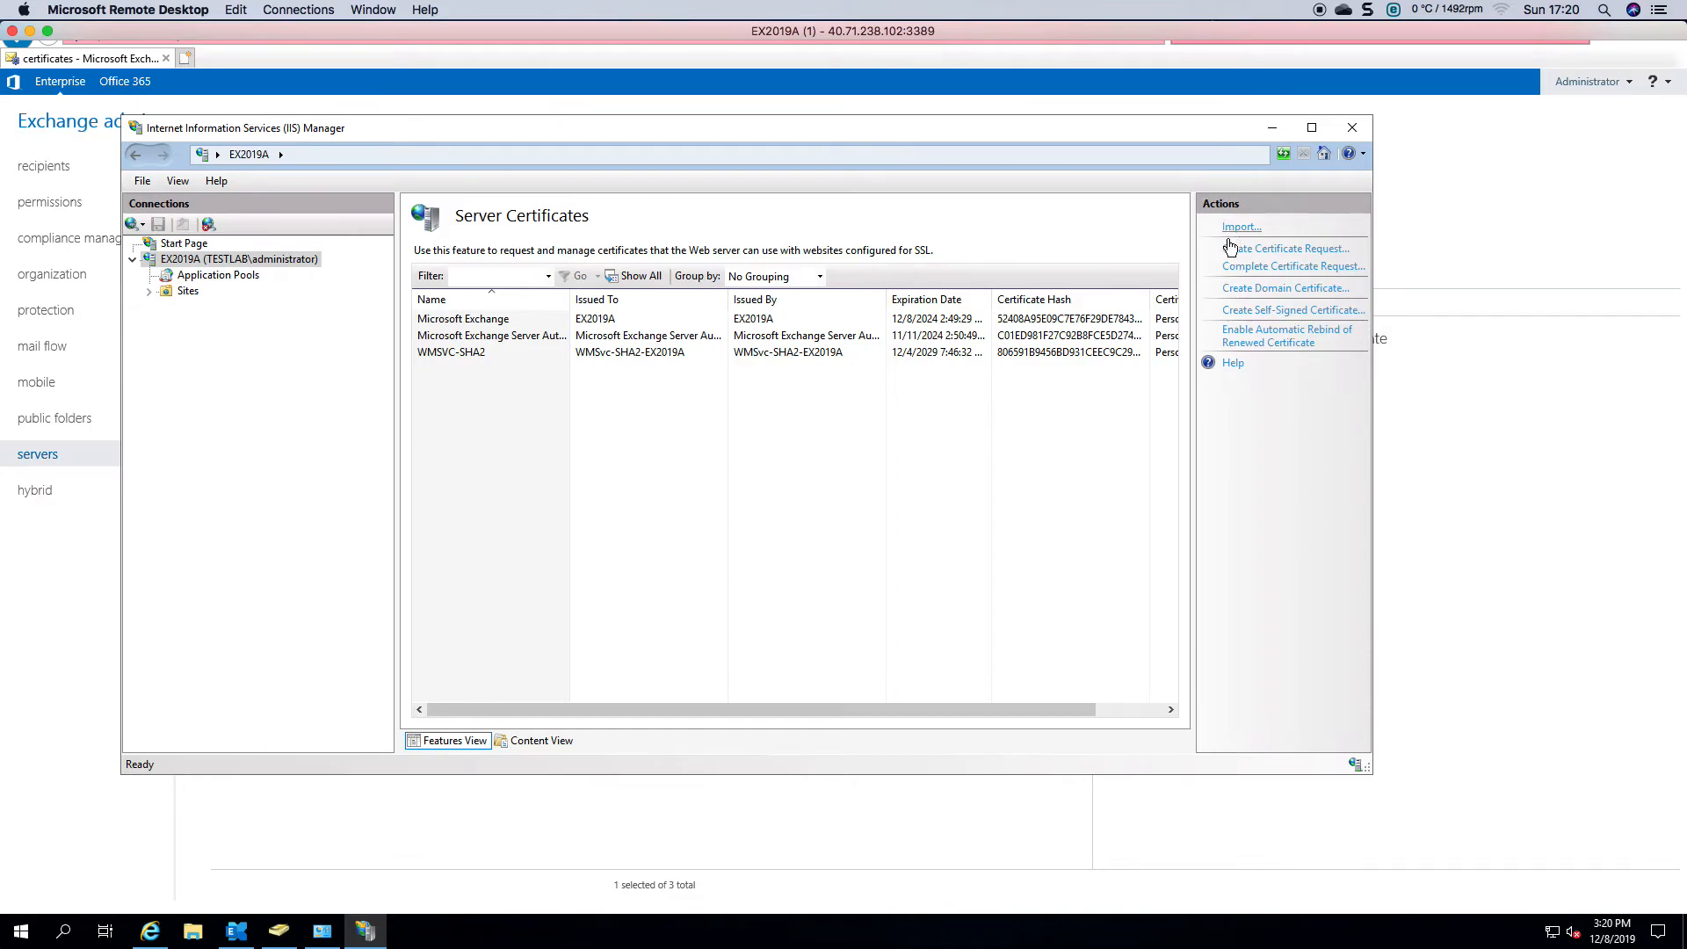
pyautogui.click(431, 367)
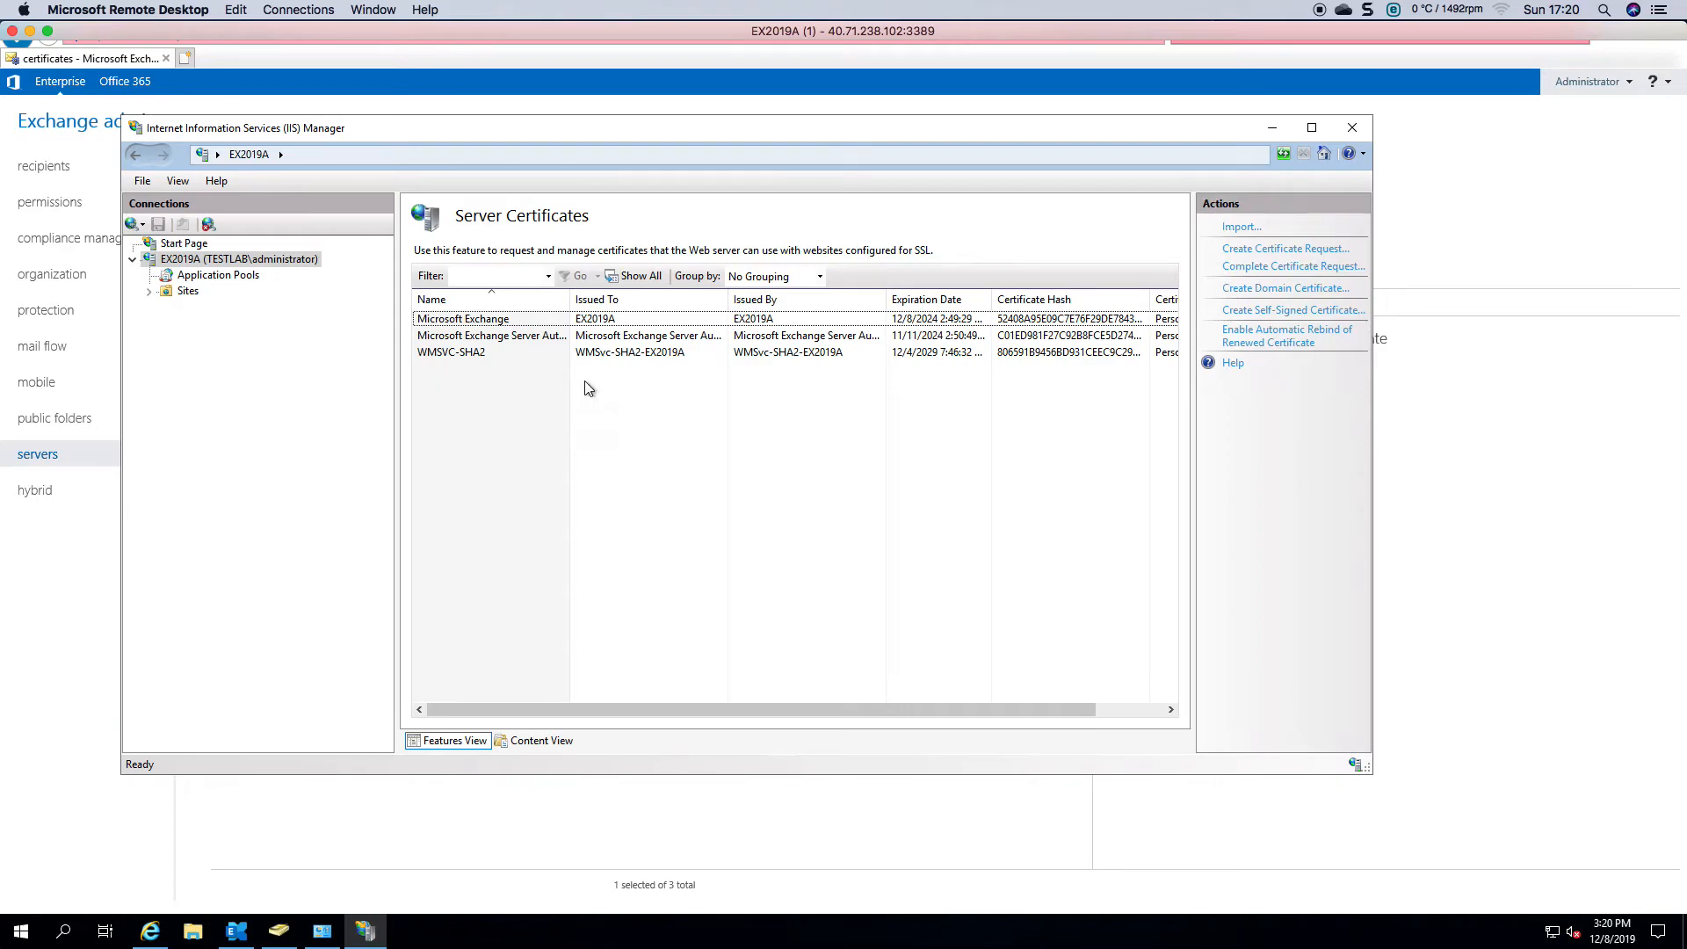
pyautogui.click(682, 794)
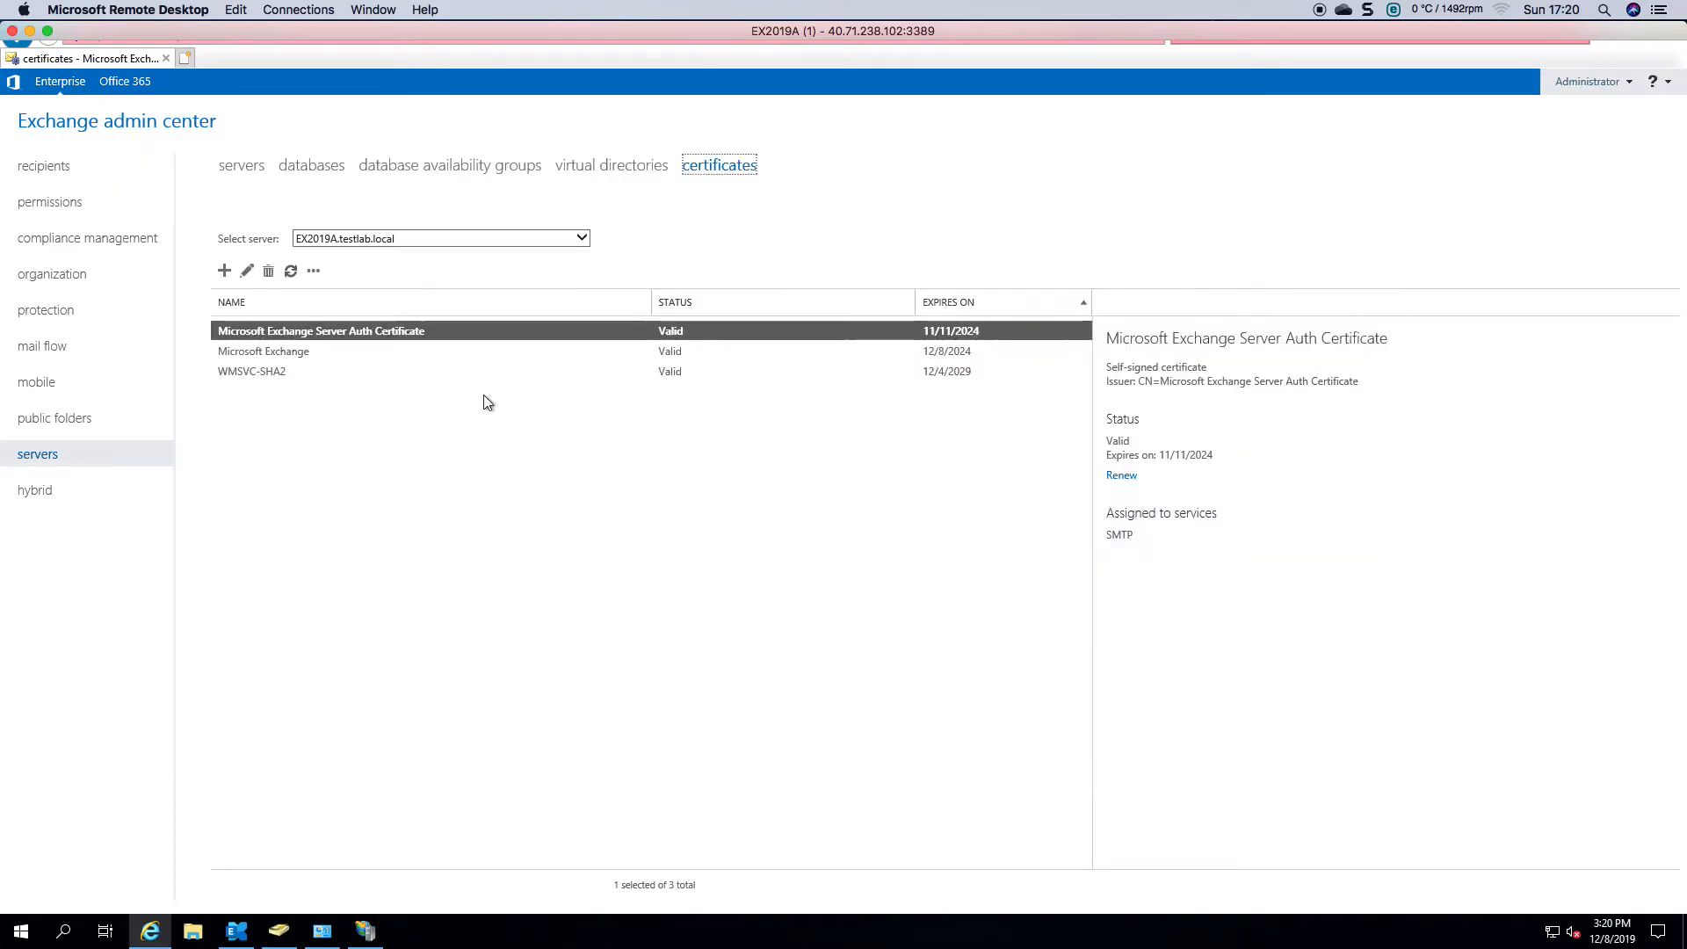
# Refresh the certificates list, examine the Microsoft Exchange certificate's general details and assigned services, and close it without saving
pyautogui.click(291, 271)
pyautogui.click(278, 352)
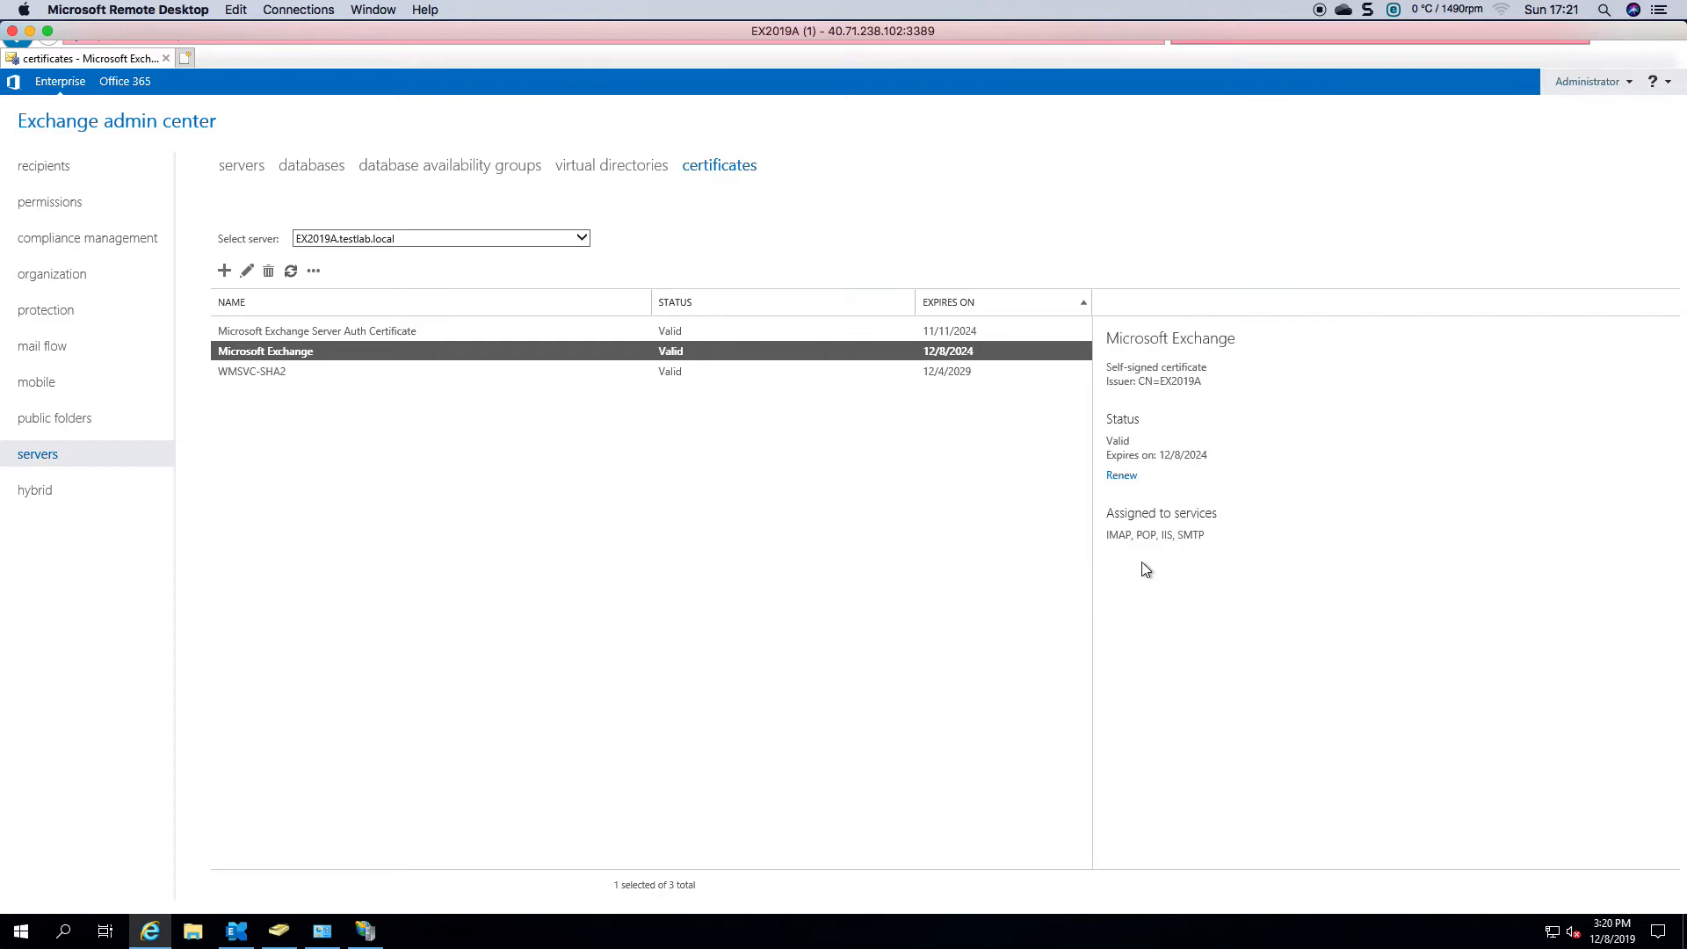
pyautogui.moveTo(1105, 534); pyautogui.dragTo(1228, 539)
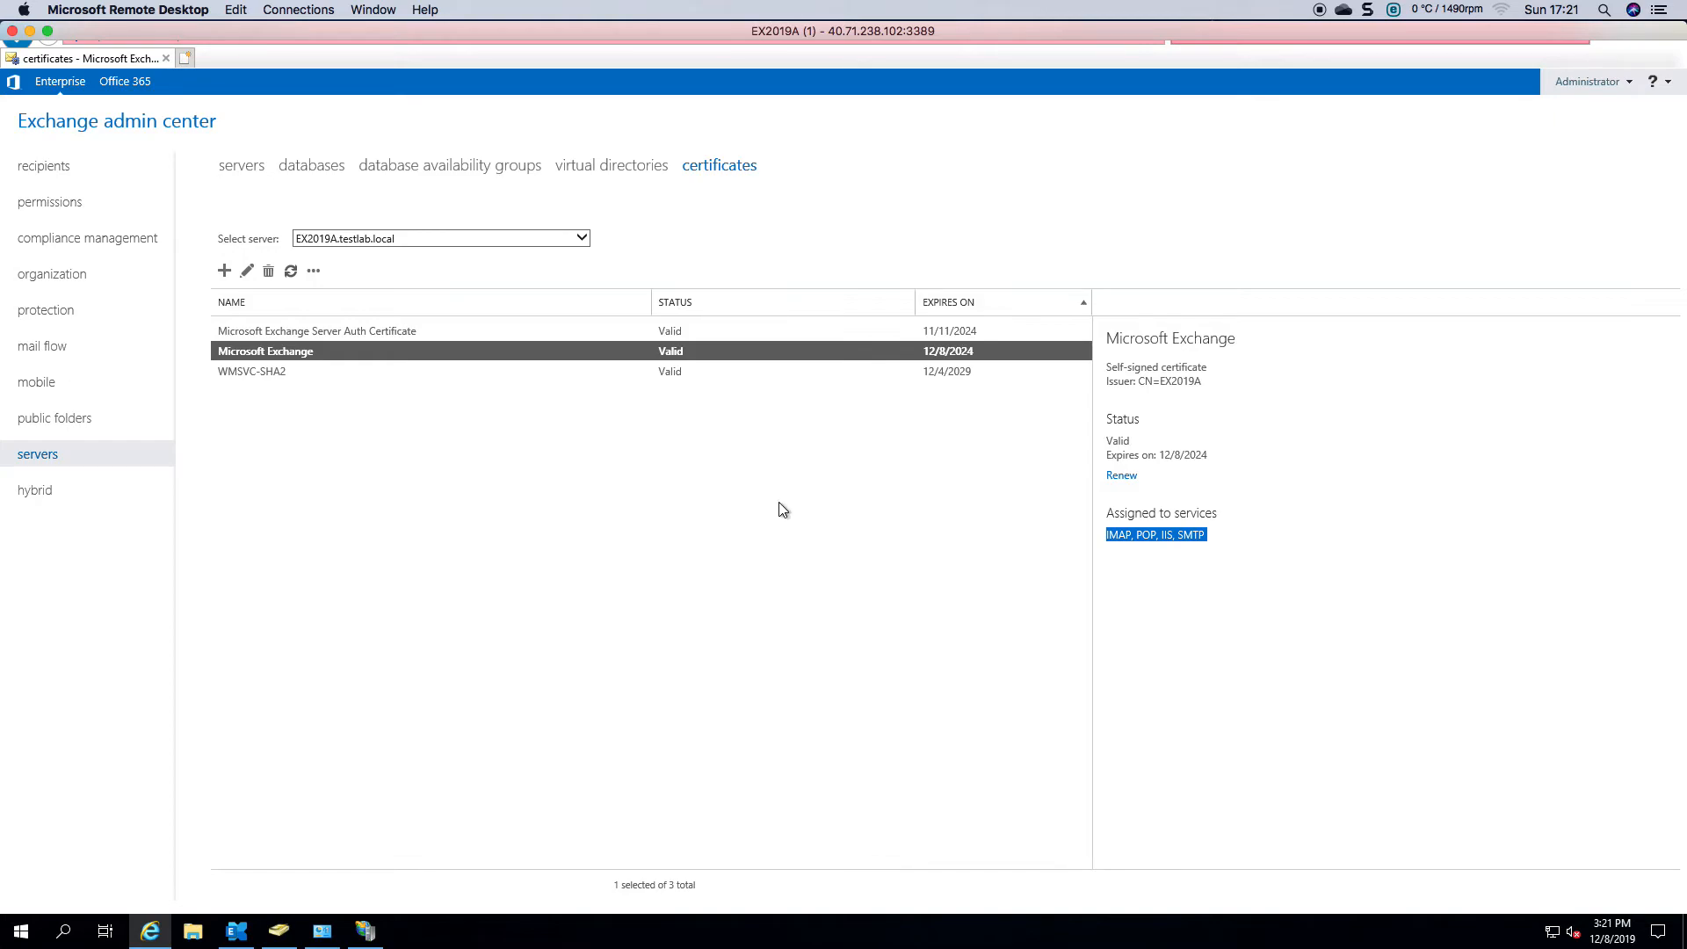
pyautogui.doubleClick(315, 354)
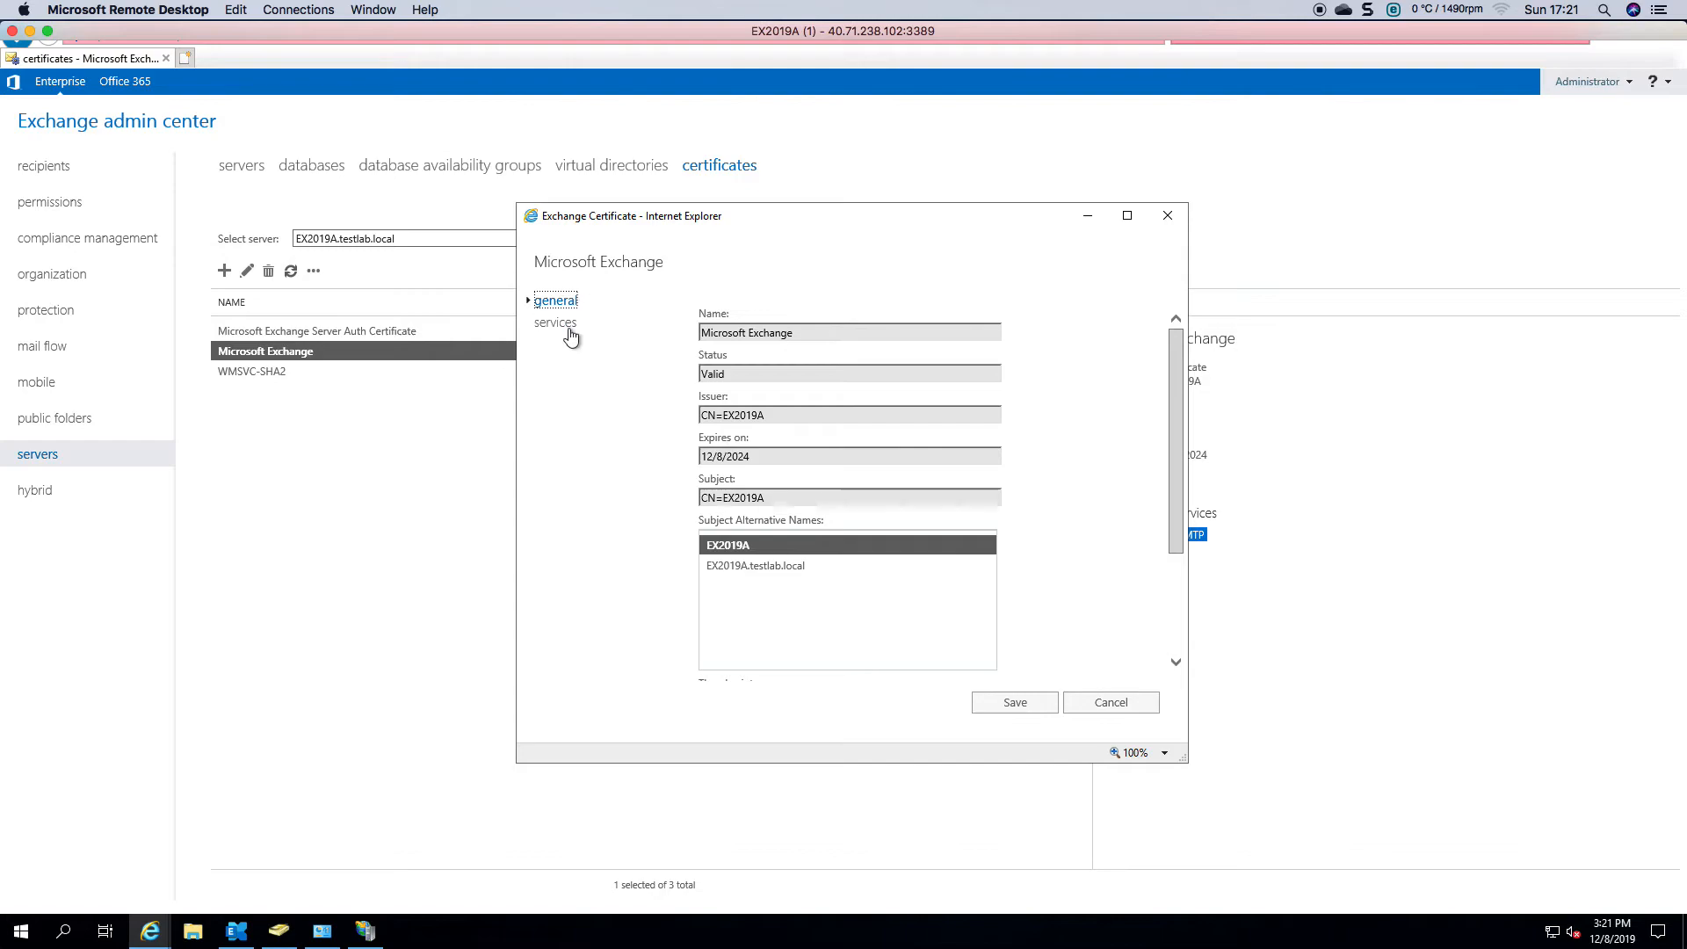
pyautogui.click(569, 331)
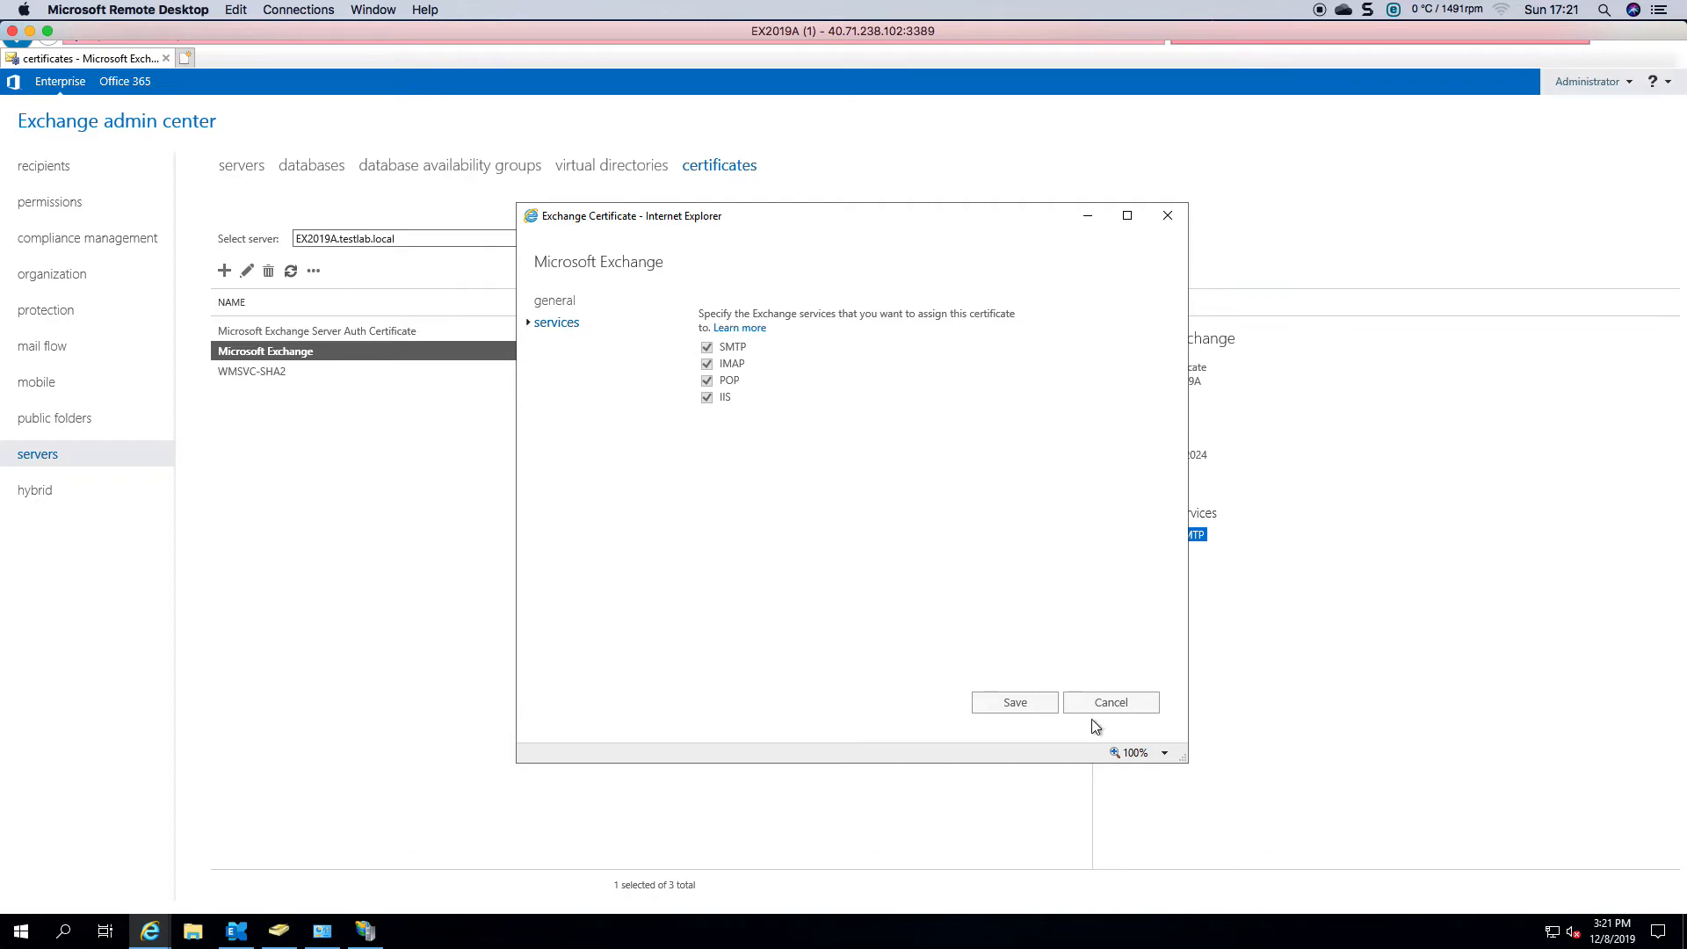
pyautogui.click(1109, 703)
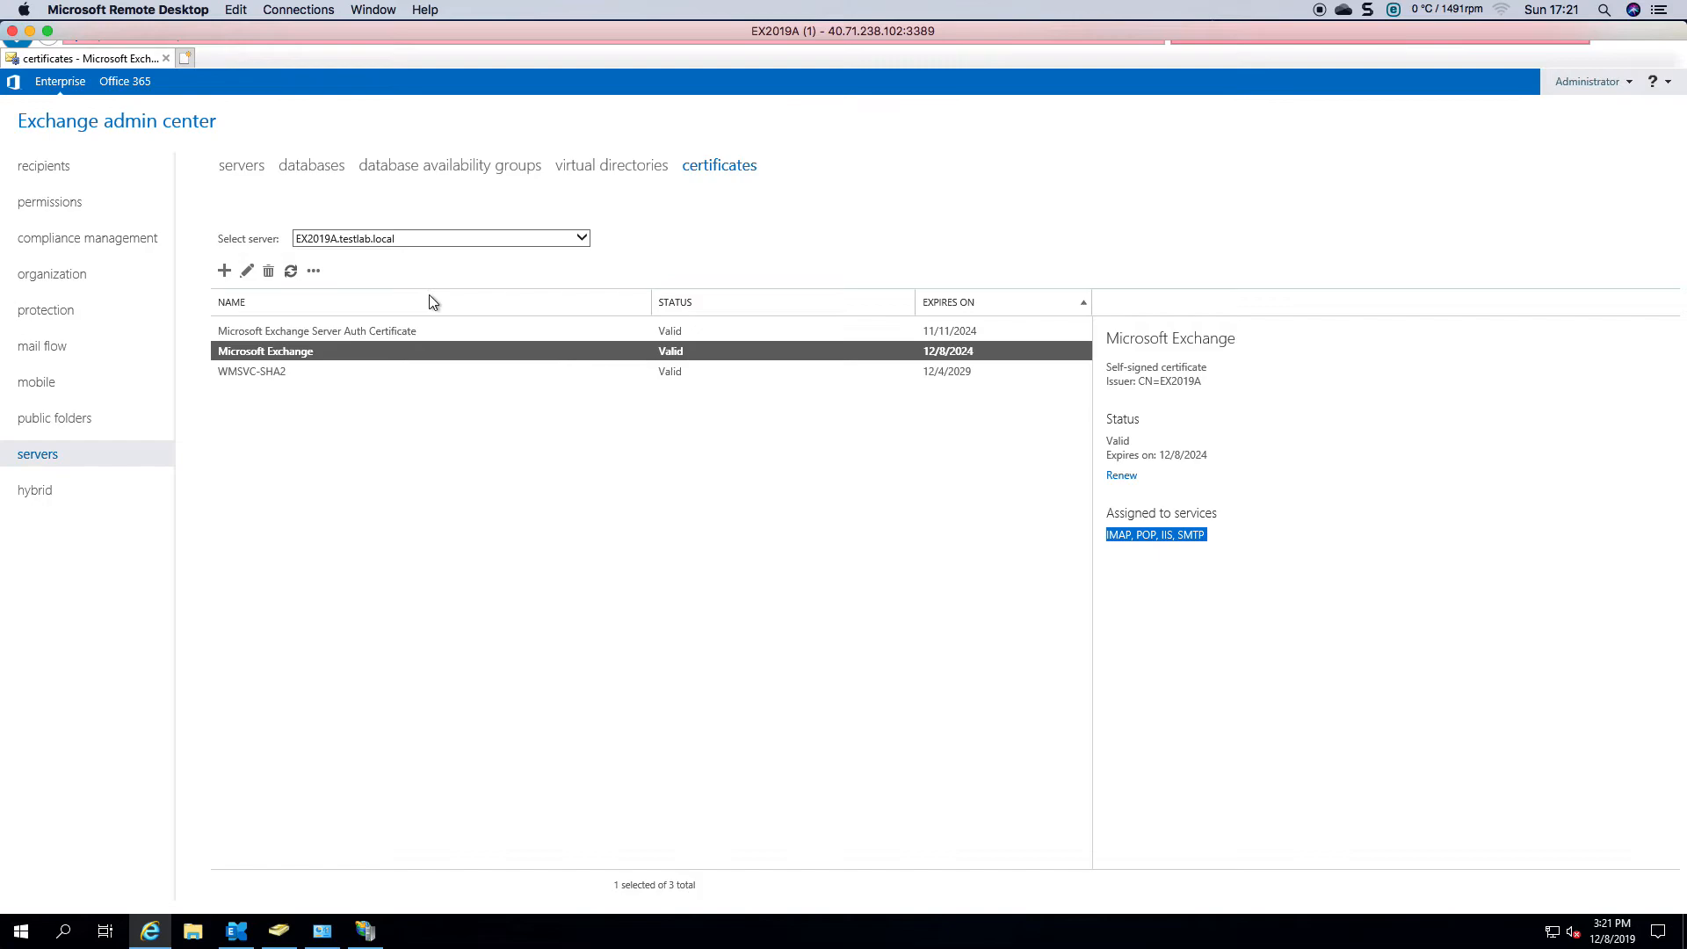
# Check the servers available for selection on the certificates page, and return to the database availability groups page
pyautogui.click(582, 238)
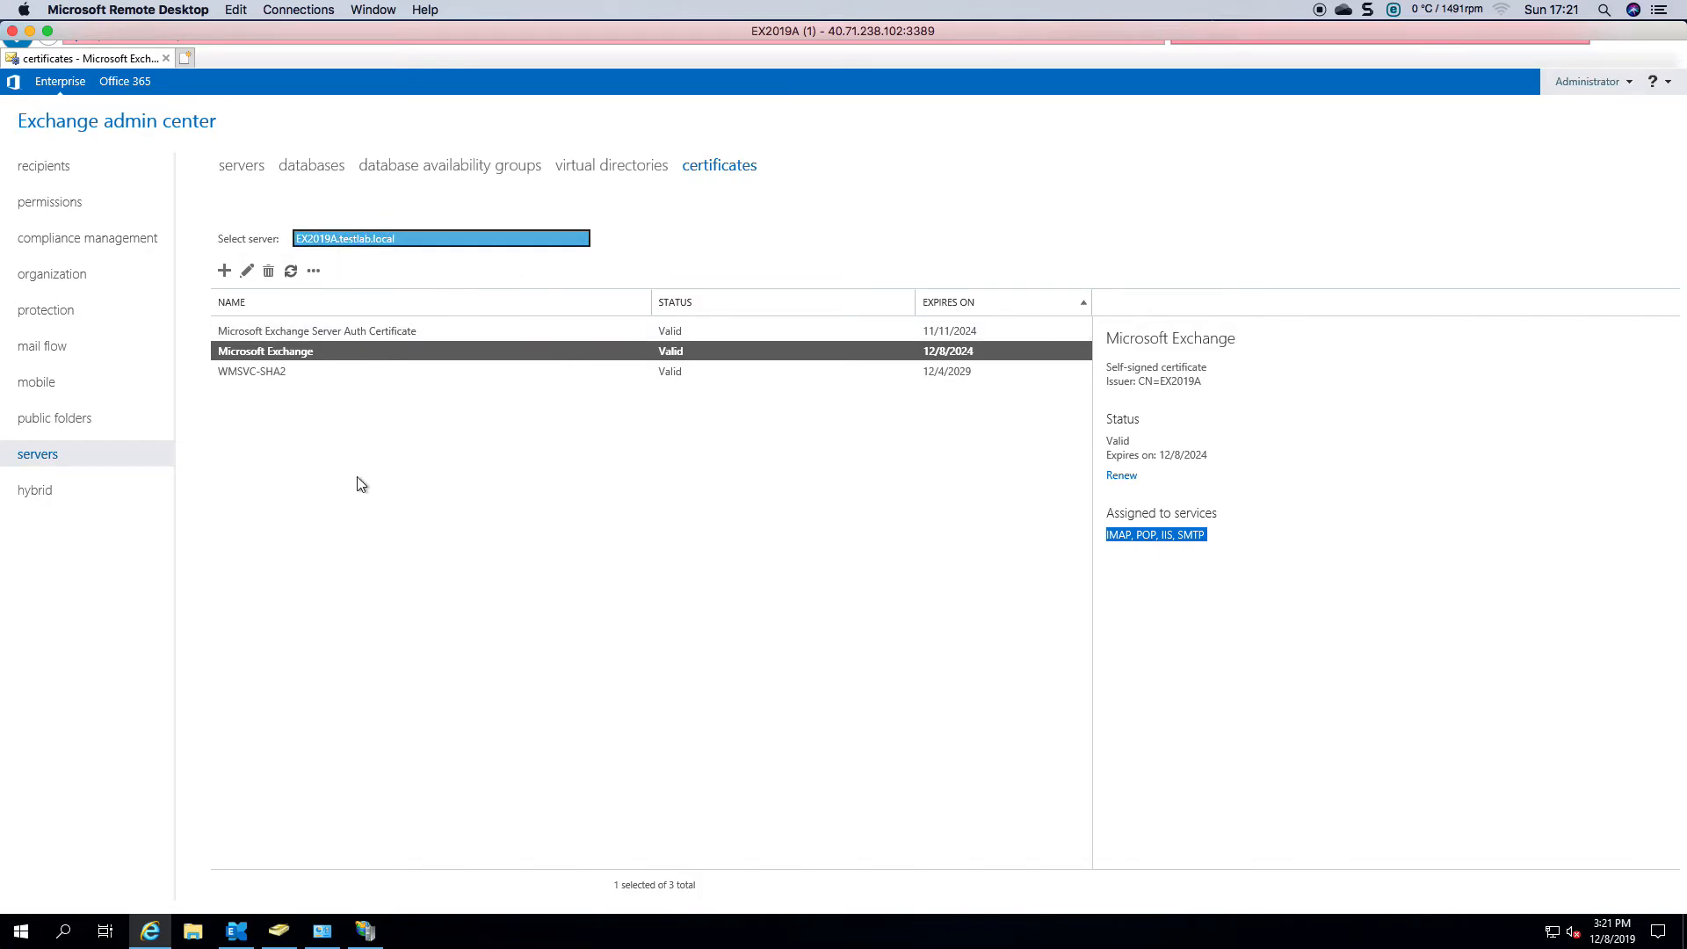
pyautogui.click(572, 243)
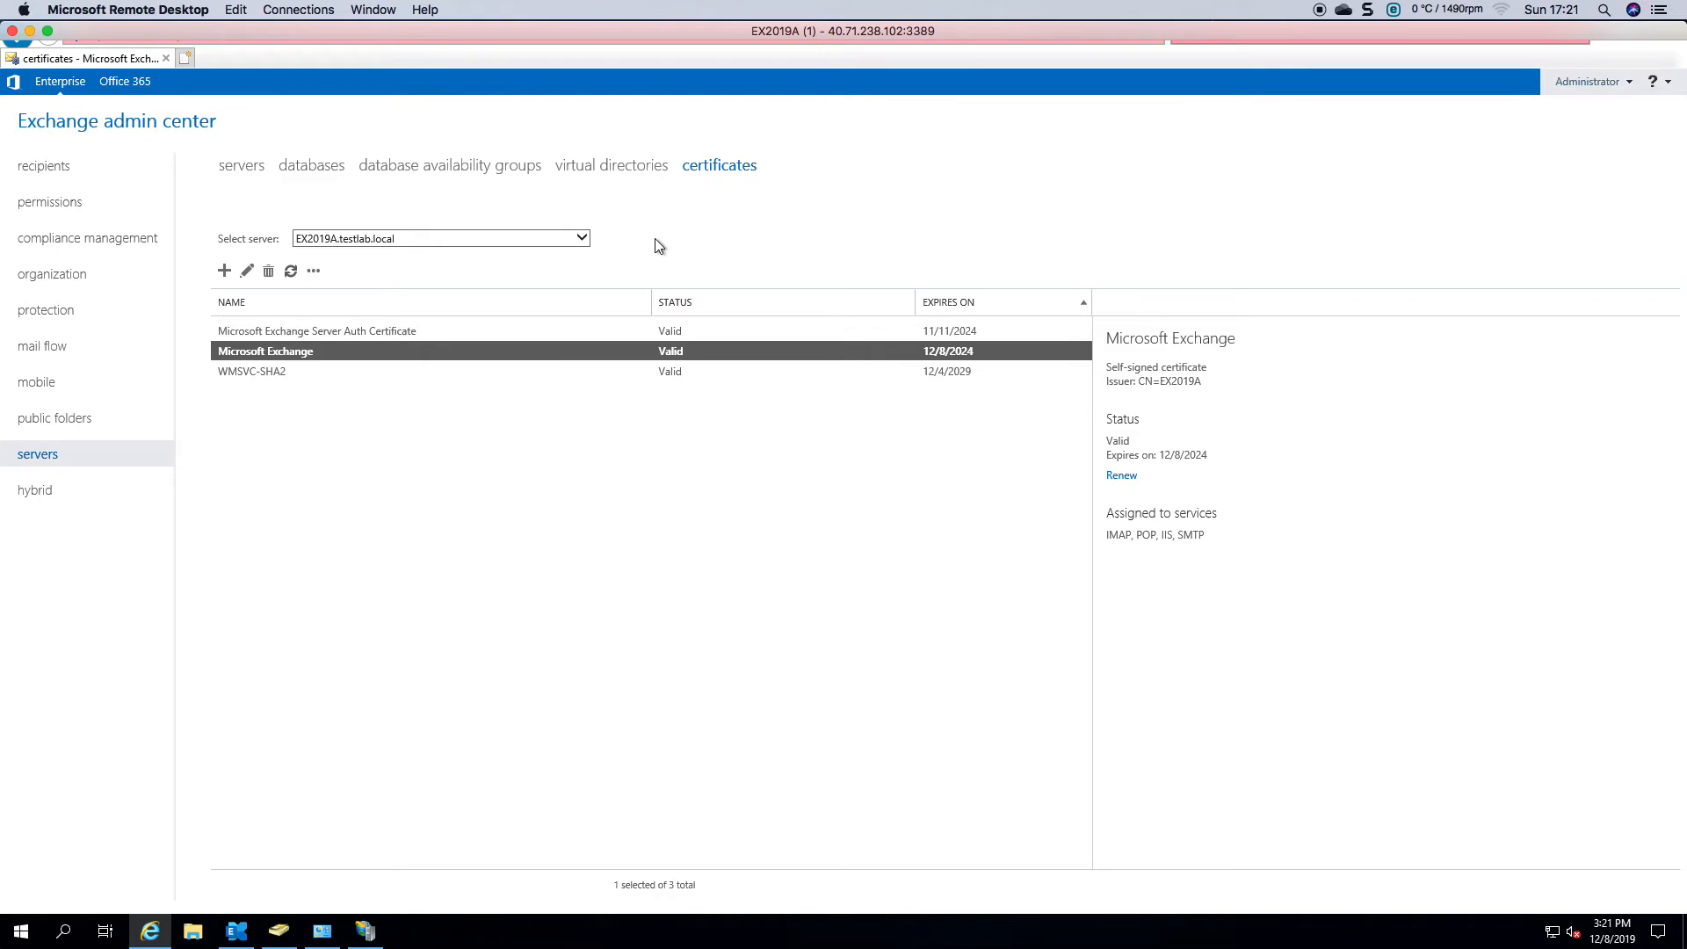
pyautogui.click(567, 239)
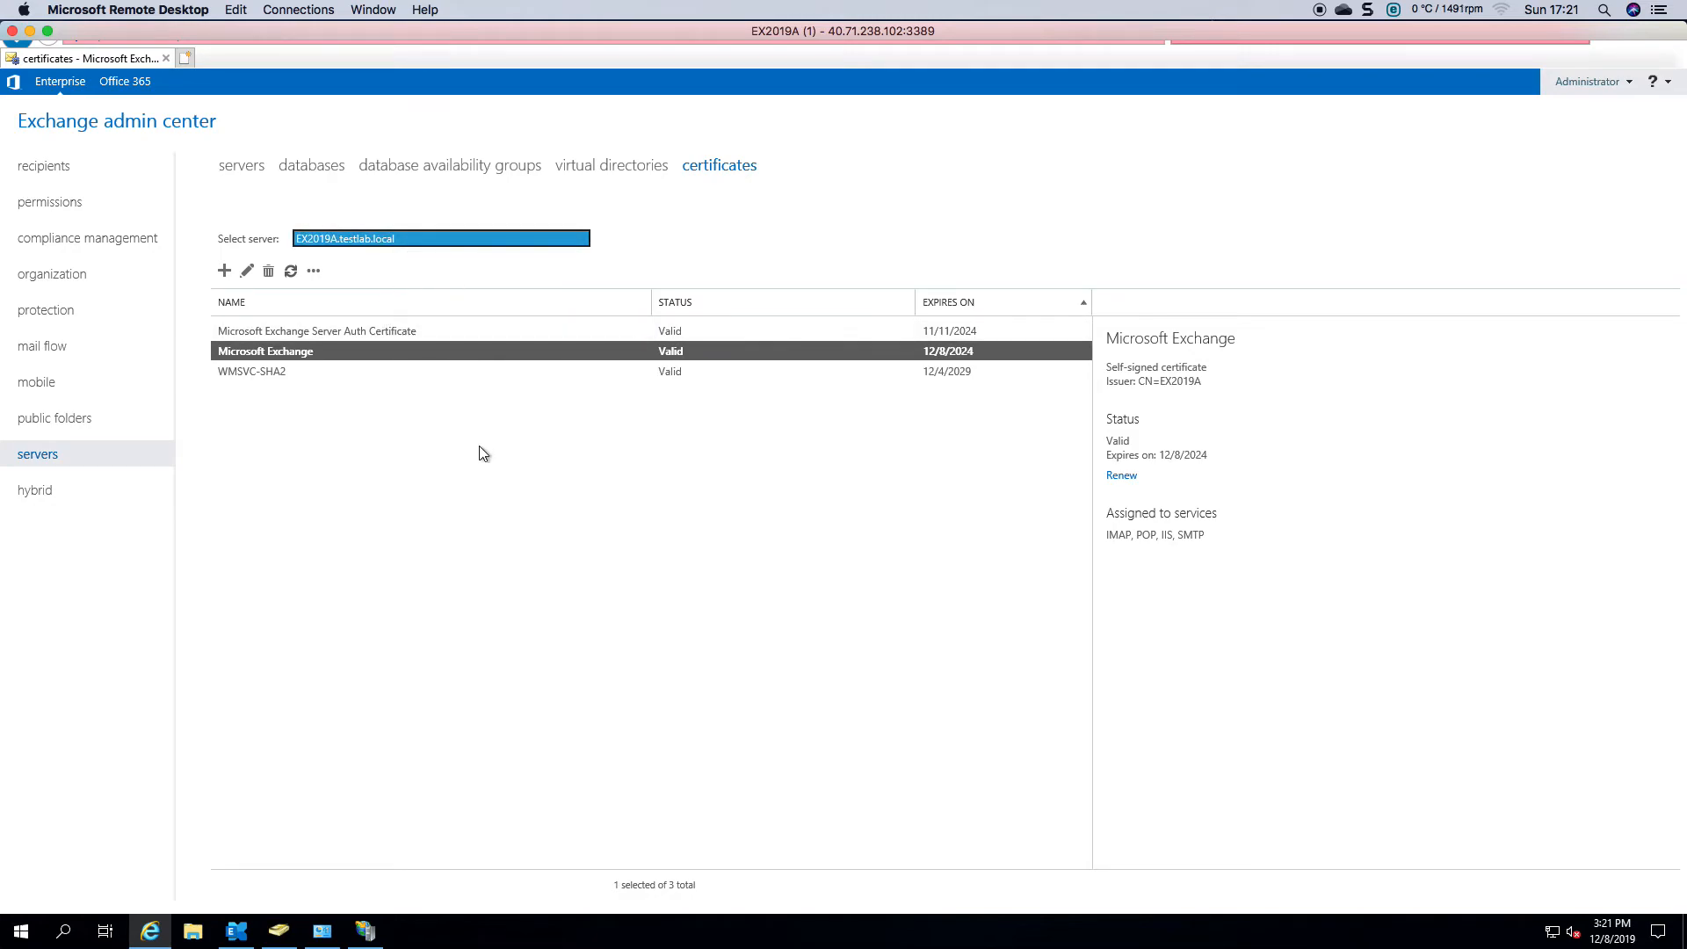
pyautogui.click(727, 237)
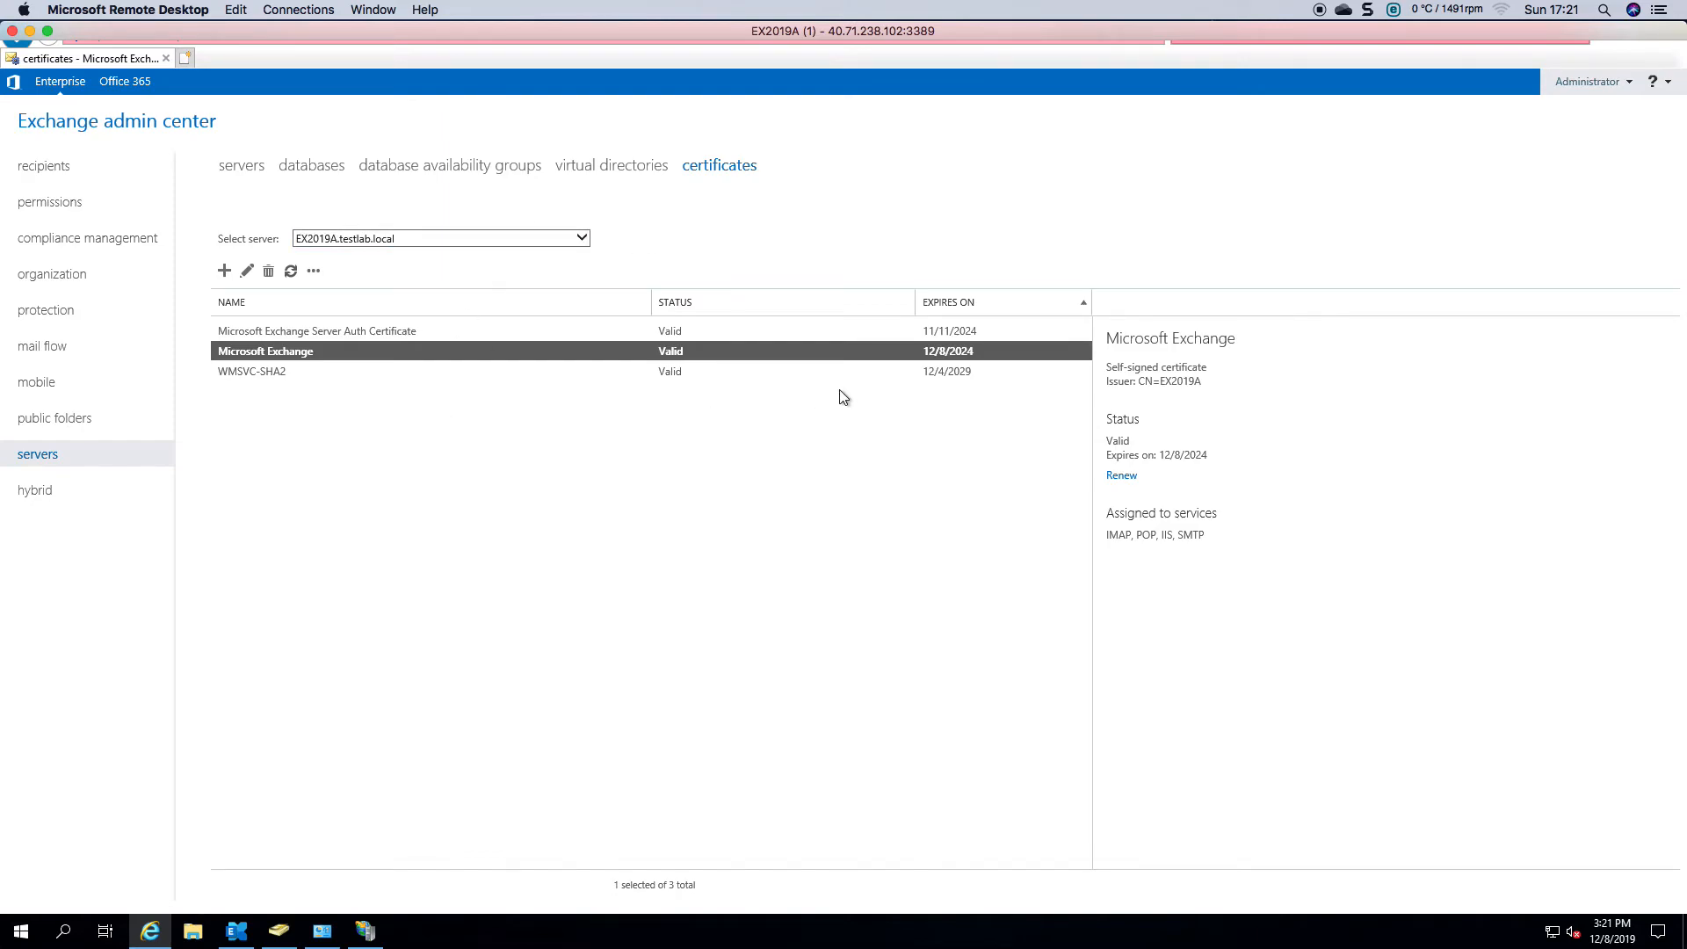
pyautogui.scroll(3, 840, 398)
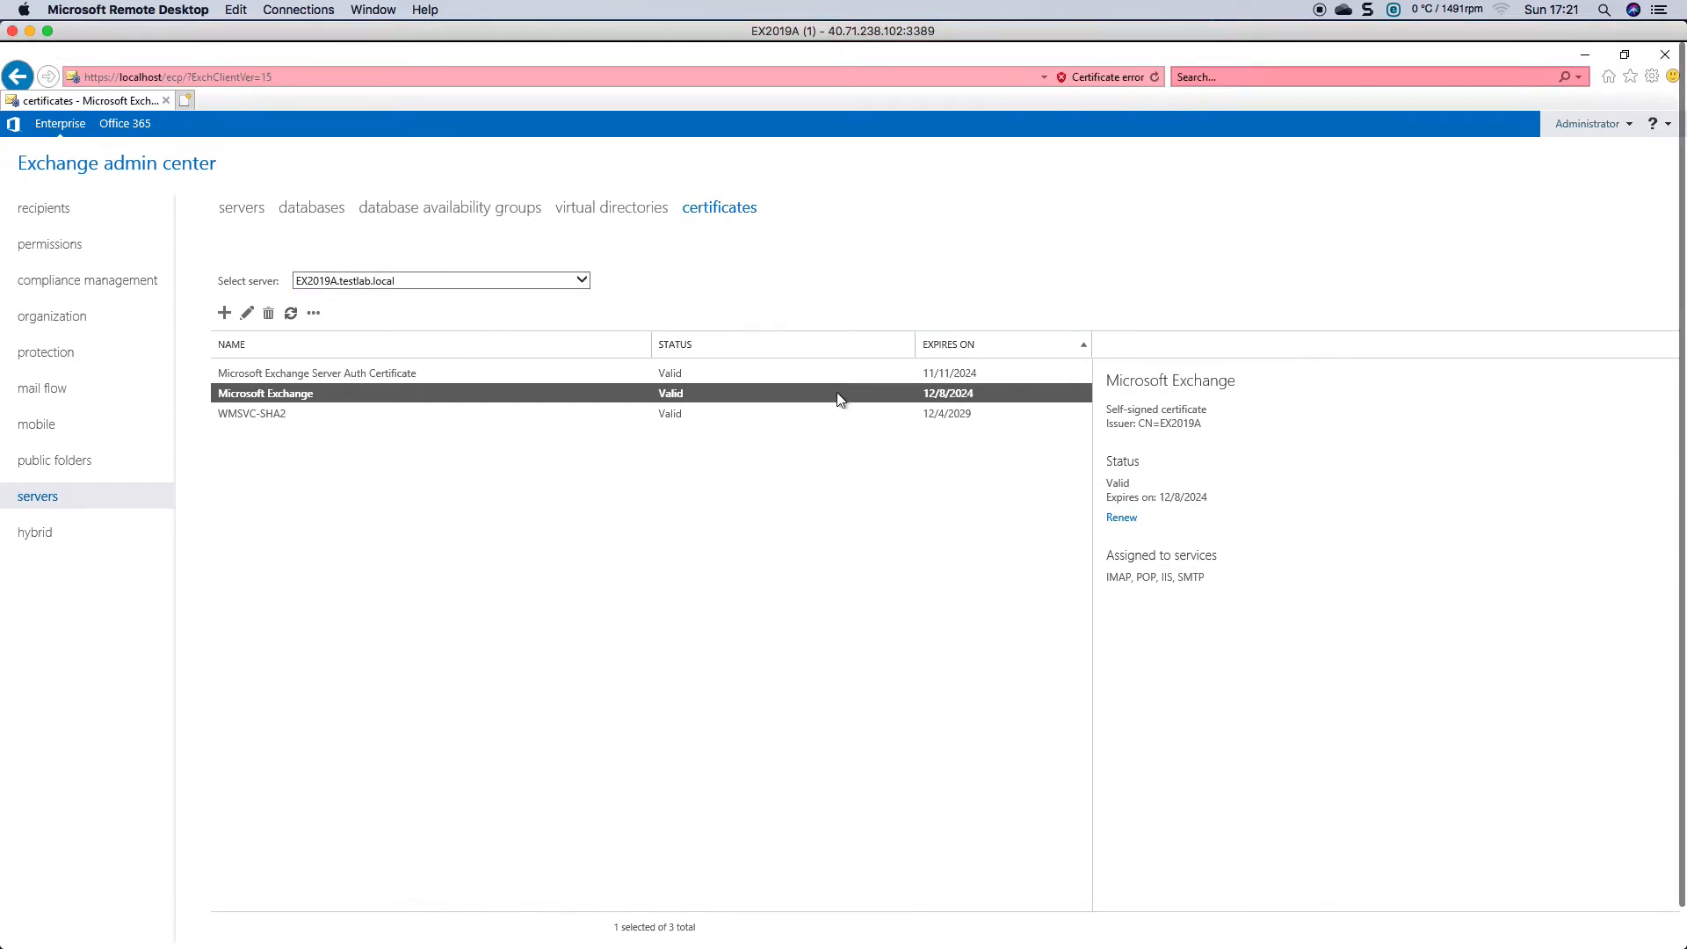
pyautogui.click(446, 218)
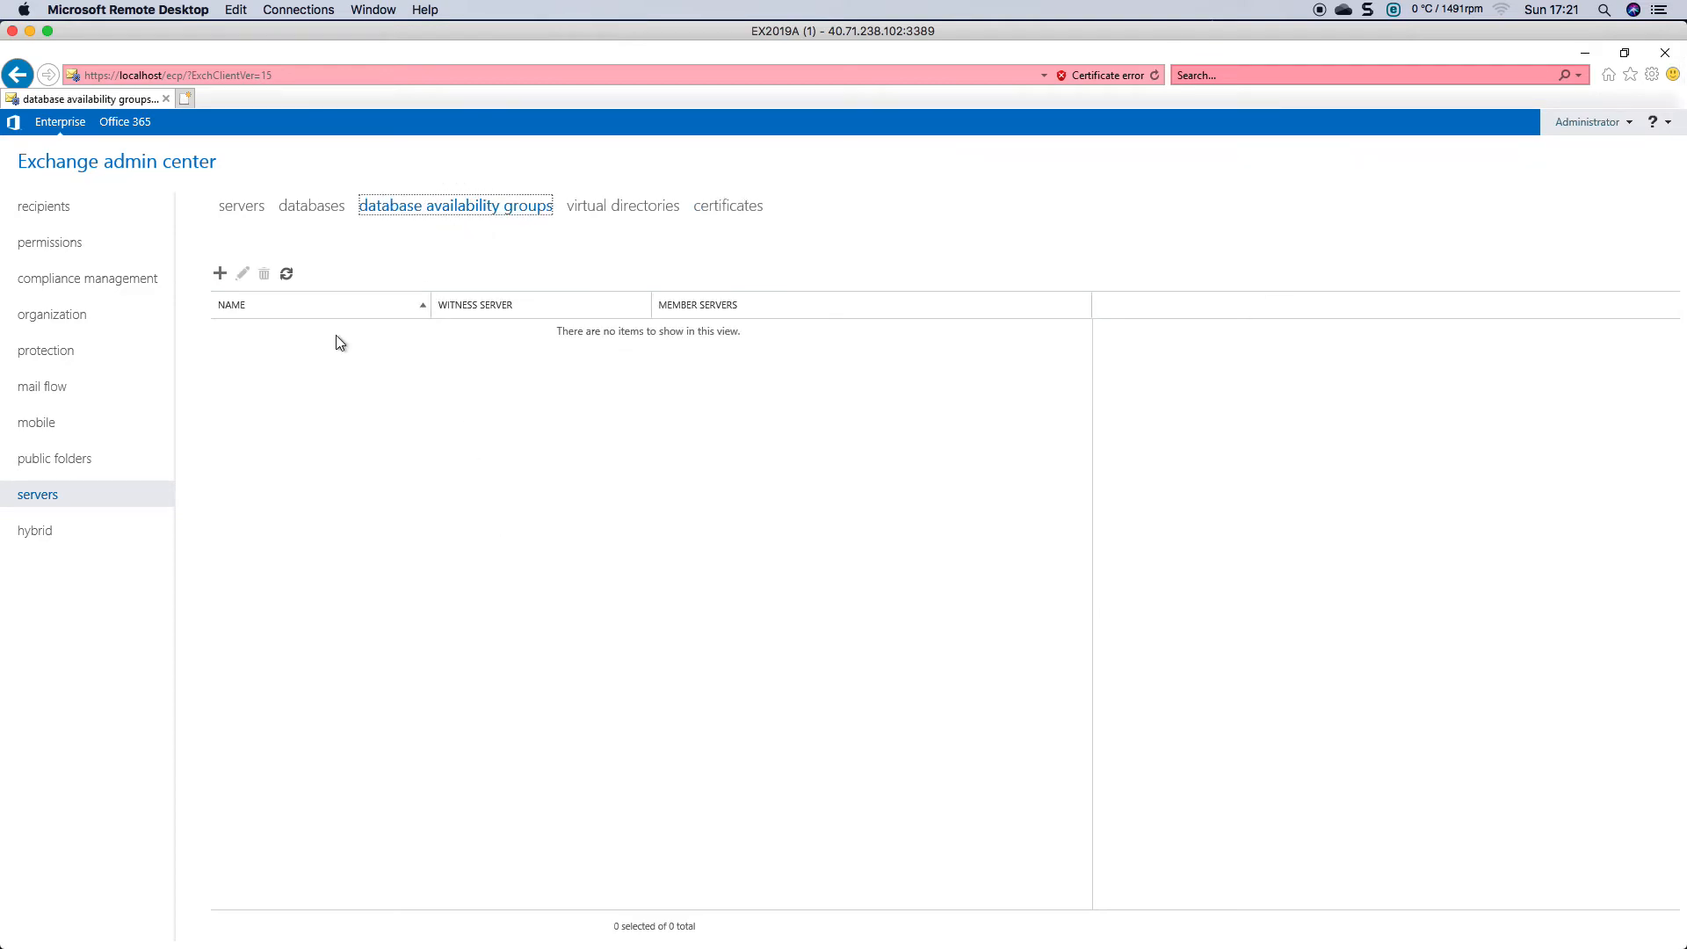
# Switch to Exchange Management Shell and list the database availability groups with Get-DatabaseAvailabilityGroup
pyautogui.click(236, 931)
pyautogui.moveTo(845, 252); pyautogui.dragTo(969, 284)
pyautogui.write('Get-DatabaseAvailabilityGroup')
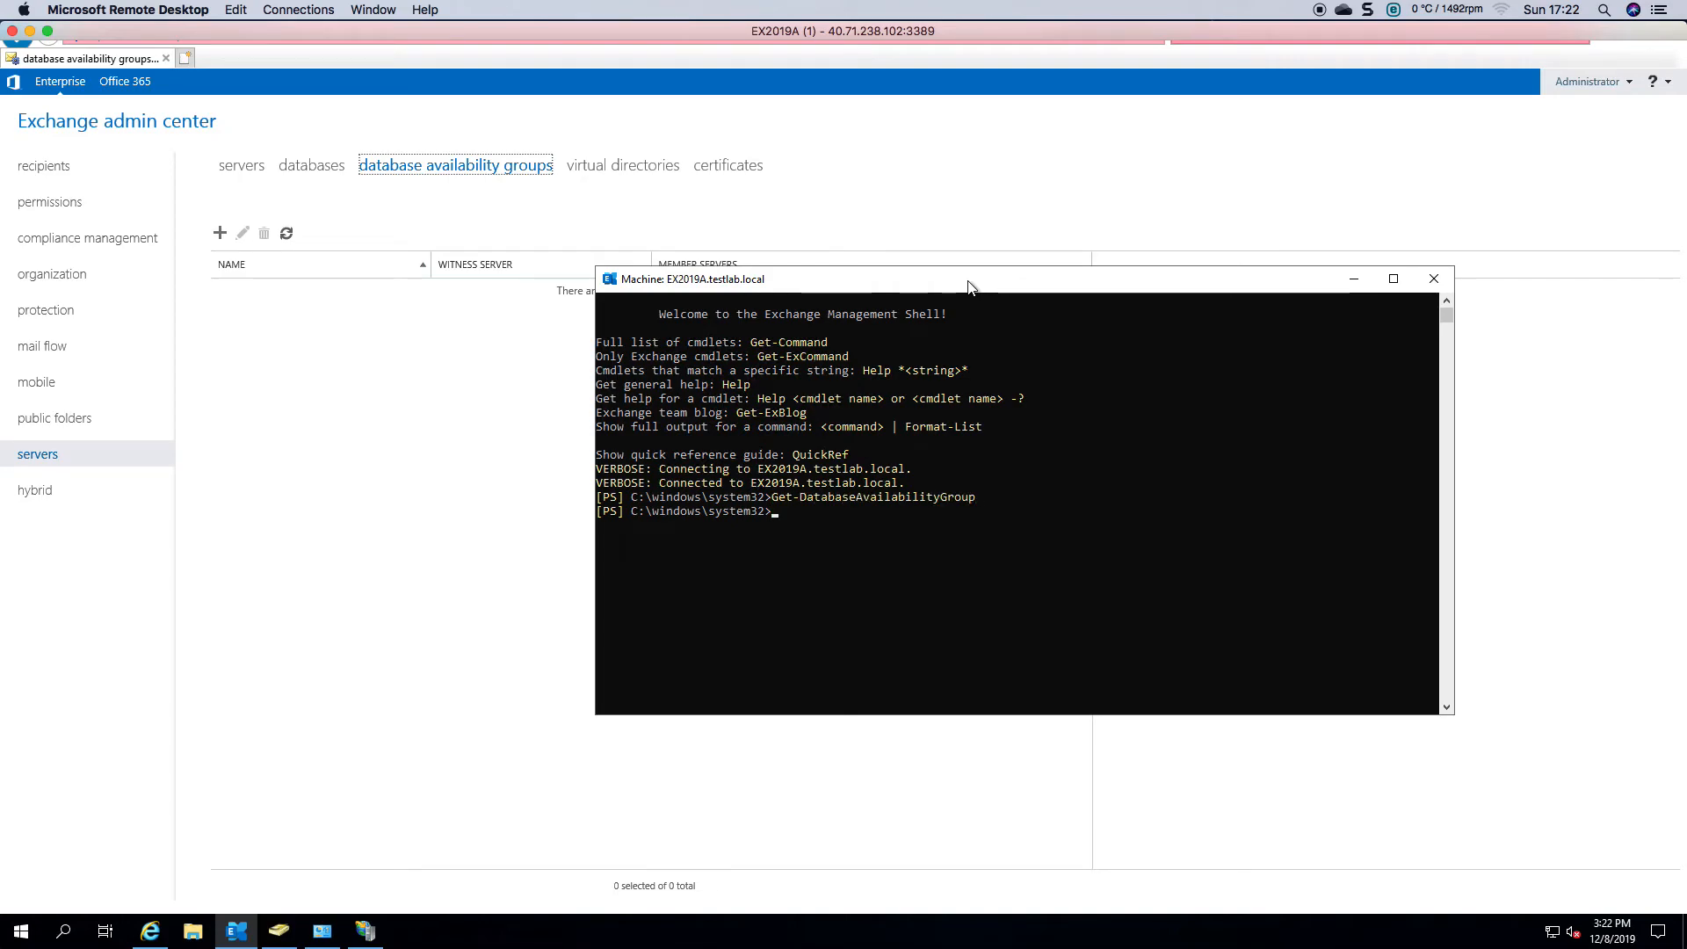
pyautogui.scroll(1, 969, 287)
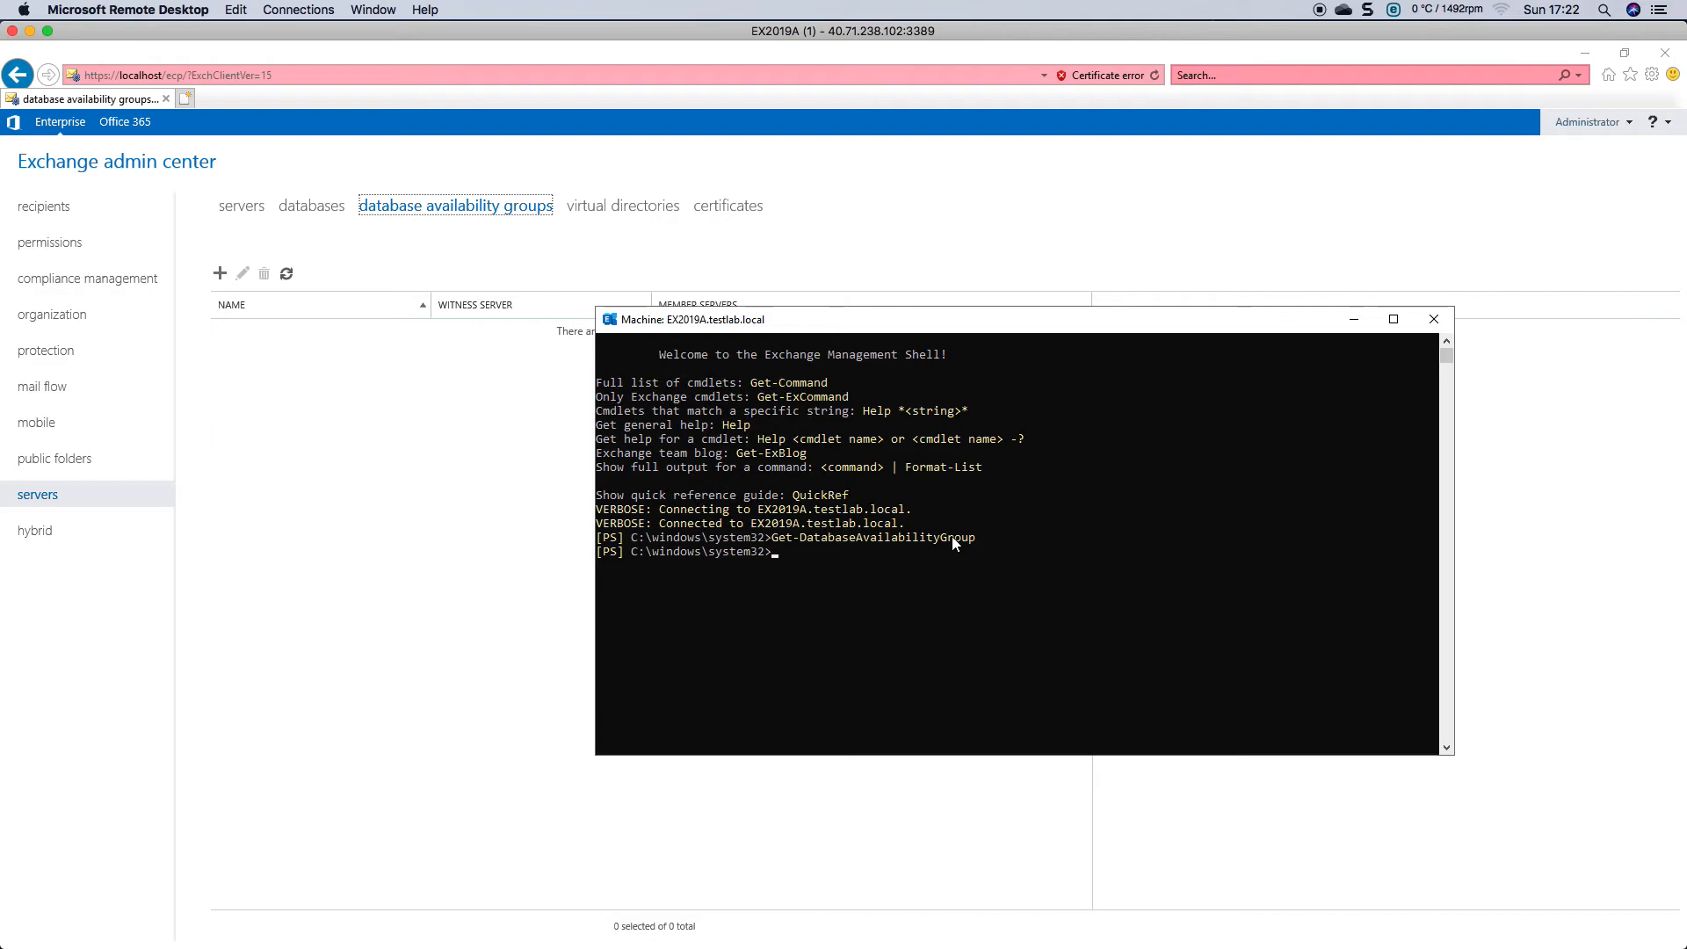
# List the organization's mailboxes by running Get-Mailbox in the shell
pyautogui.click(953, 562)
pyautogui.write('get-mai')
pyautogui.press('Tab')
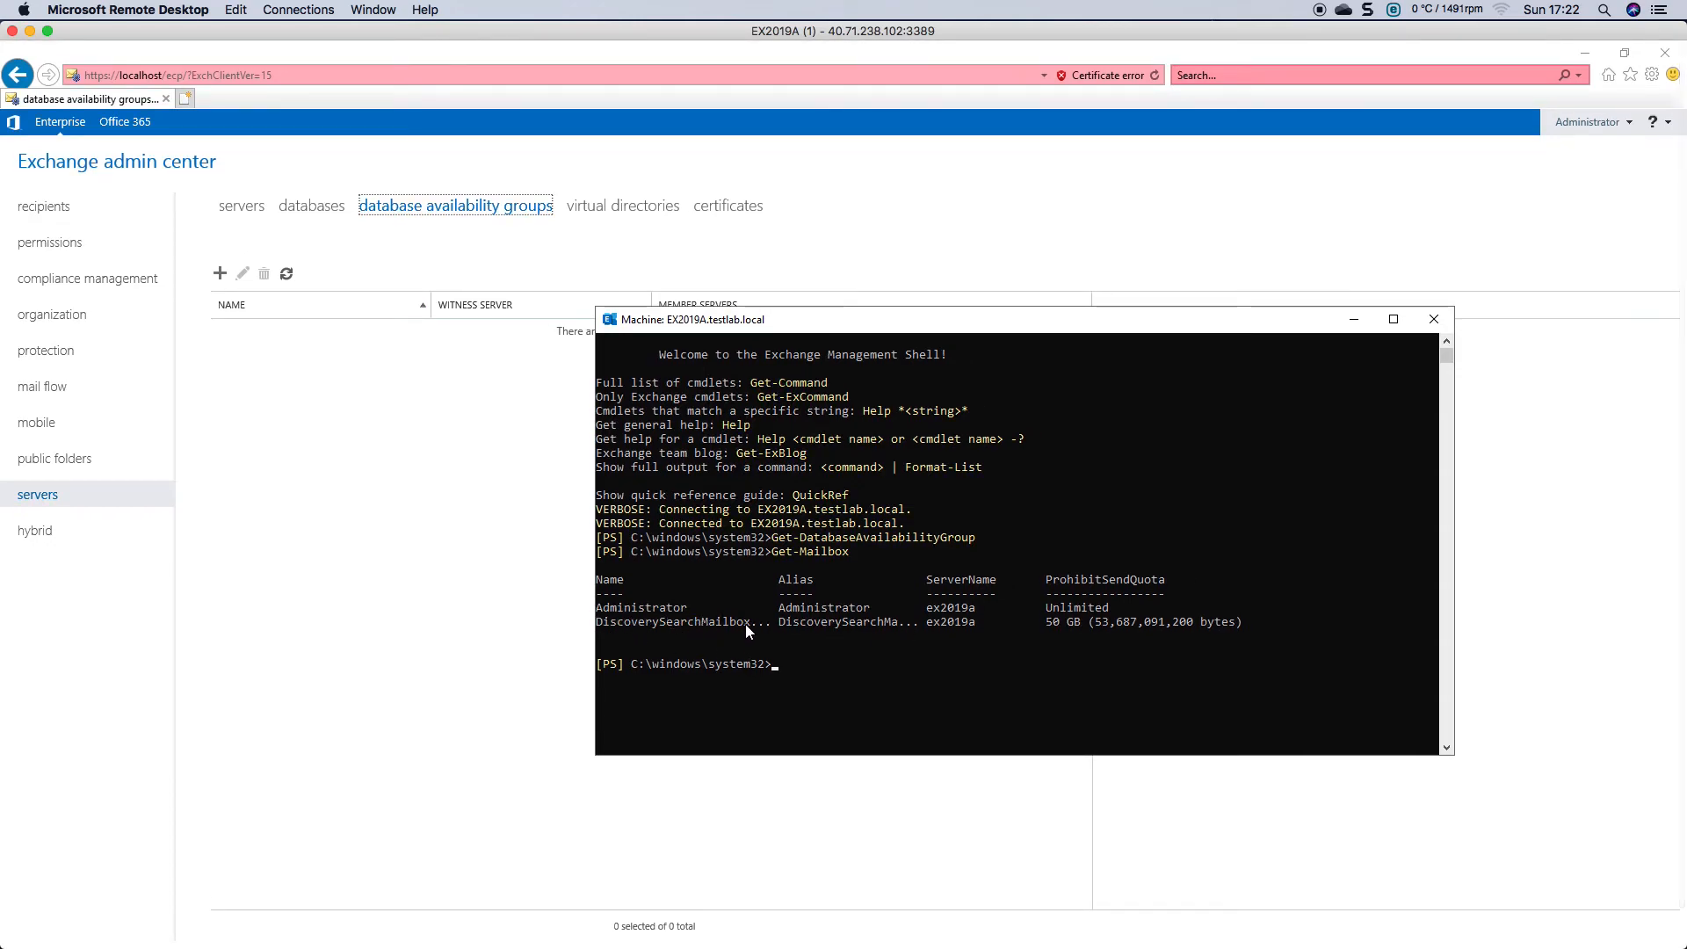
# Return to the Exchange admin center's recipients mailboxes page and show command logging
pyautogui.click(44, 207)
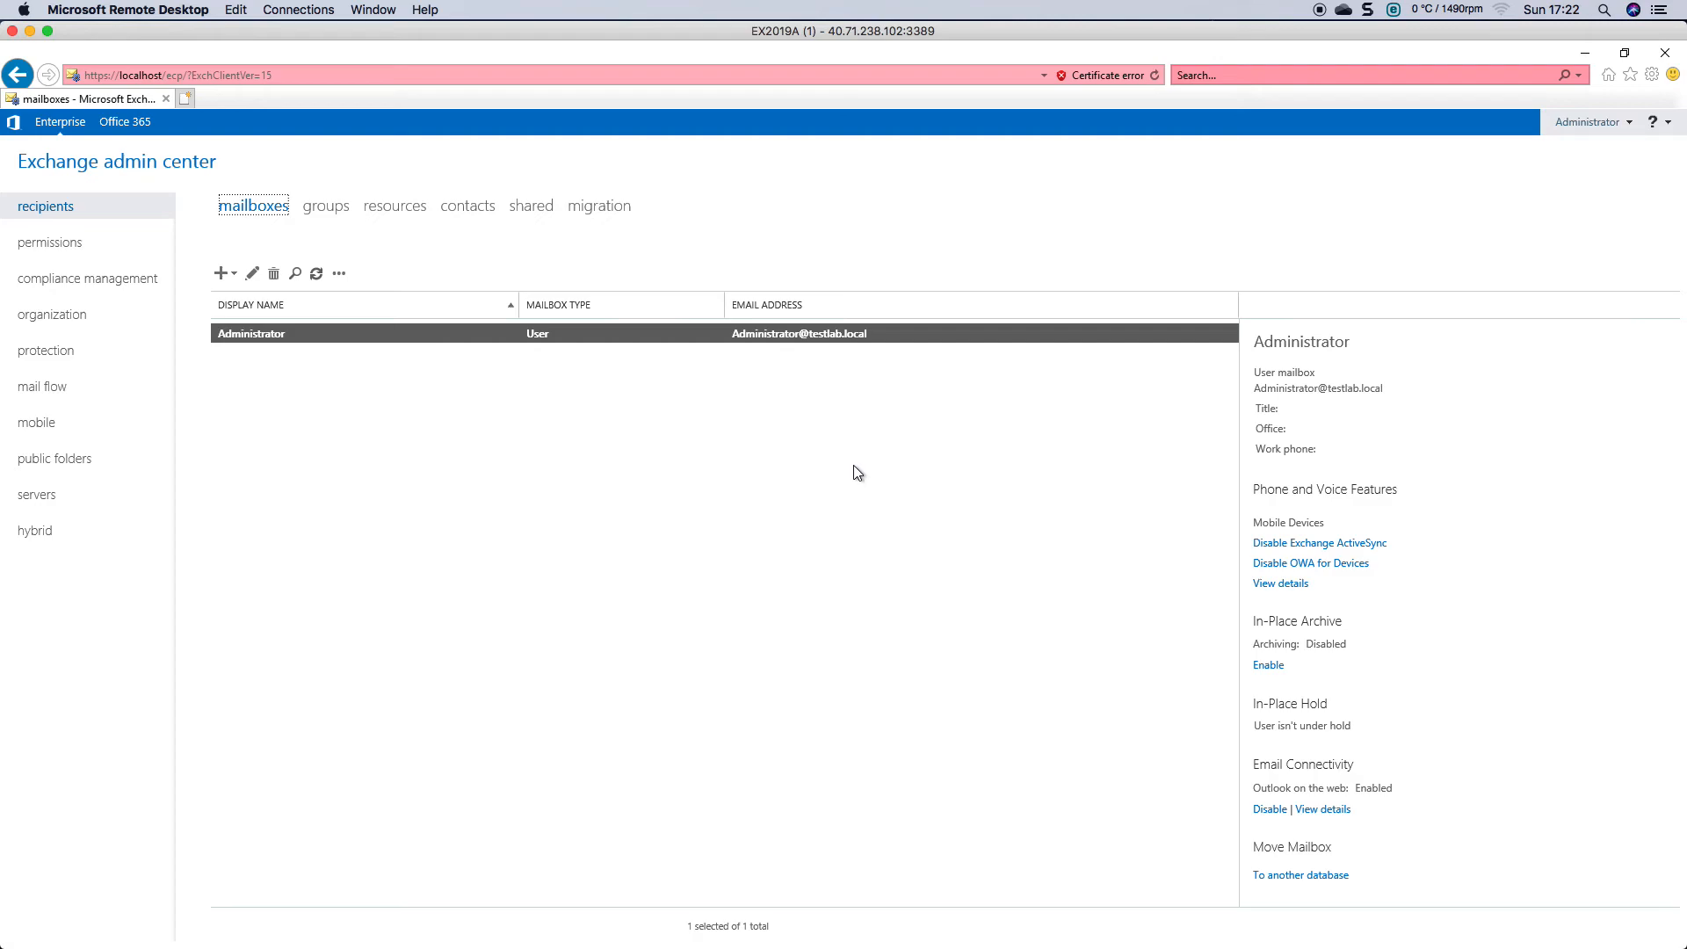
pyautogui.click(1666, 124)
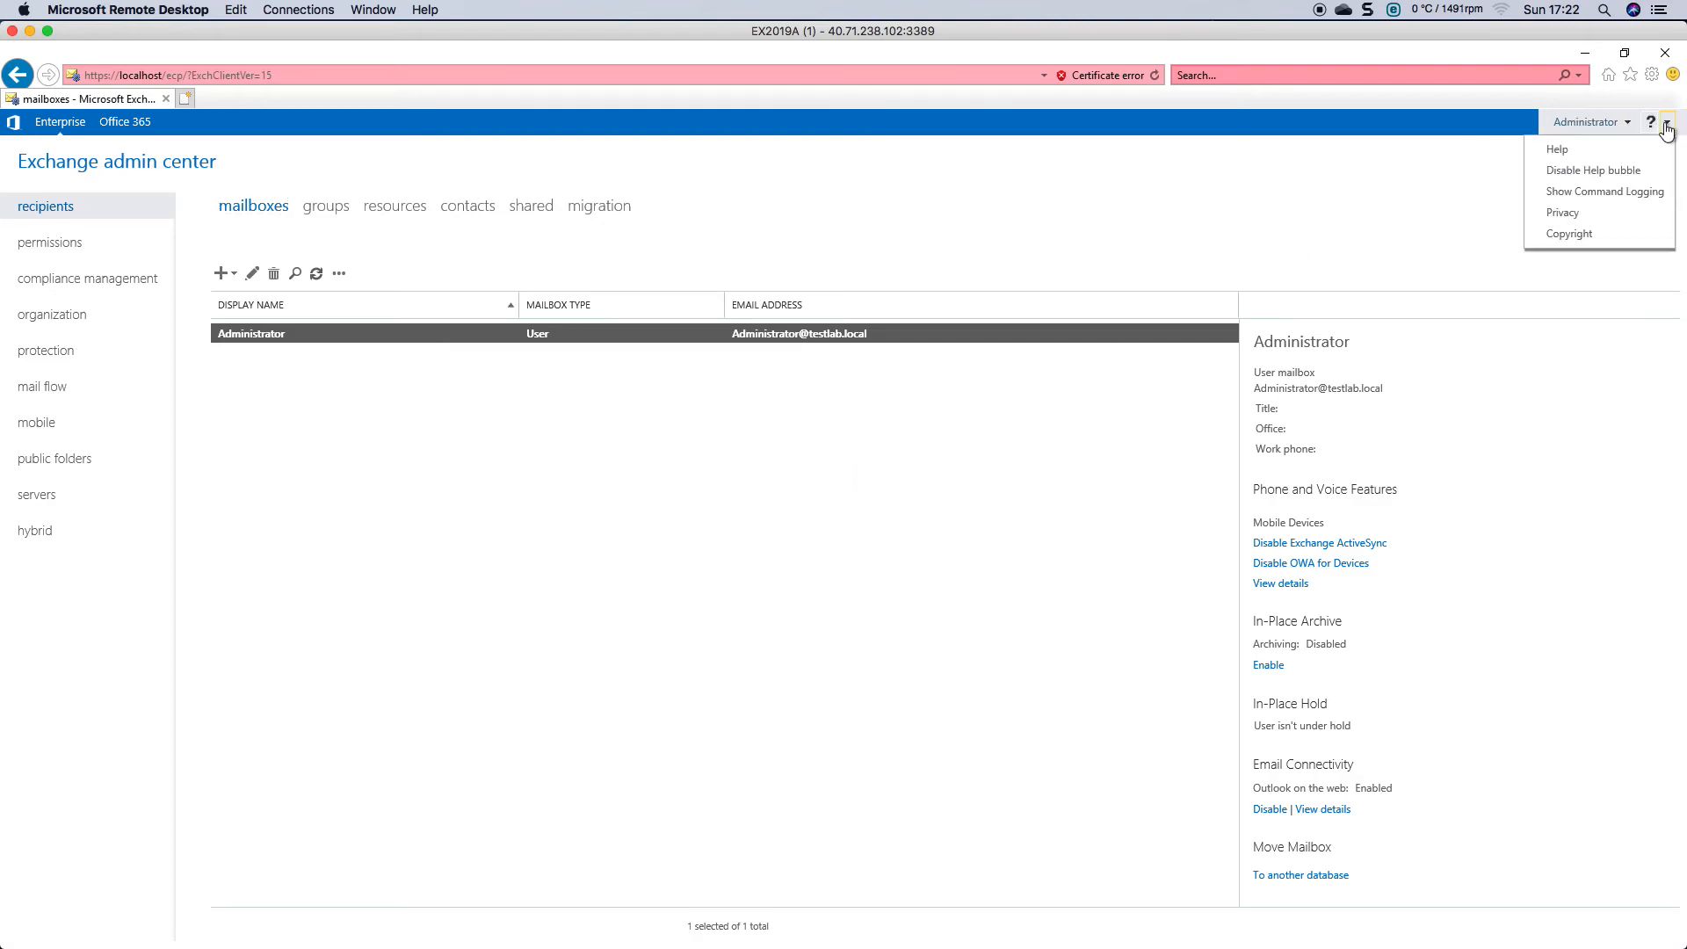
pyautogui.click(1599, 192)
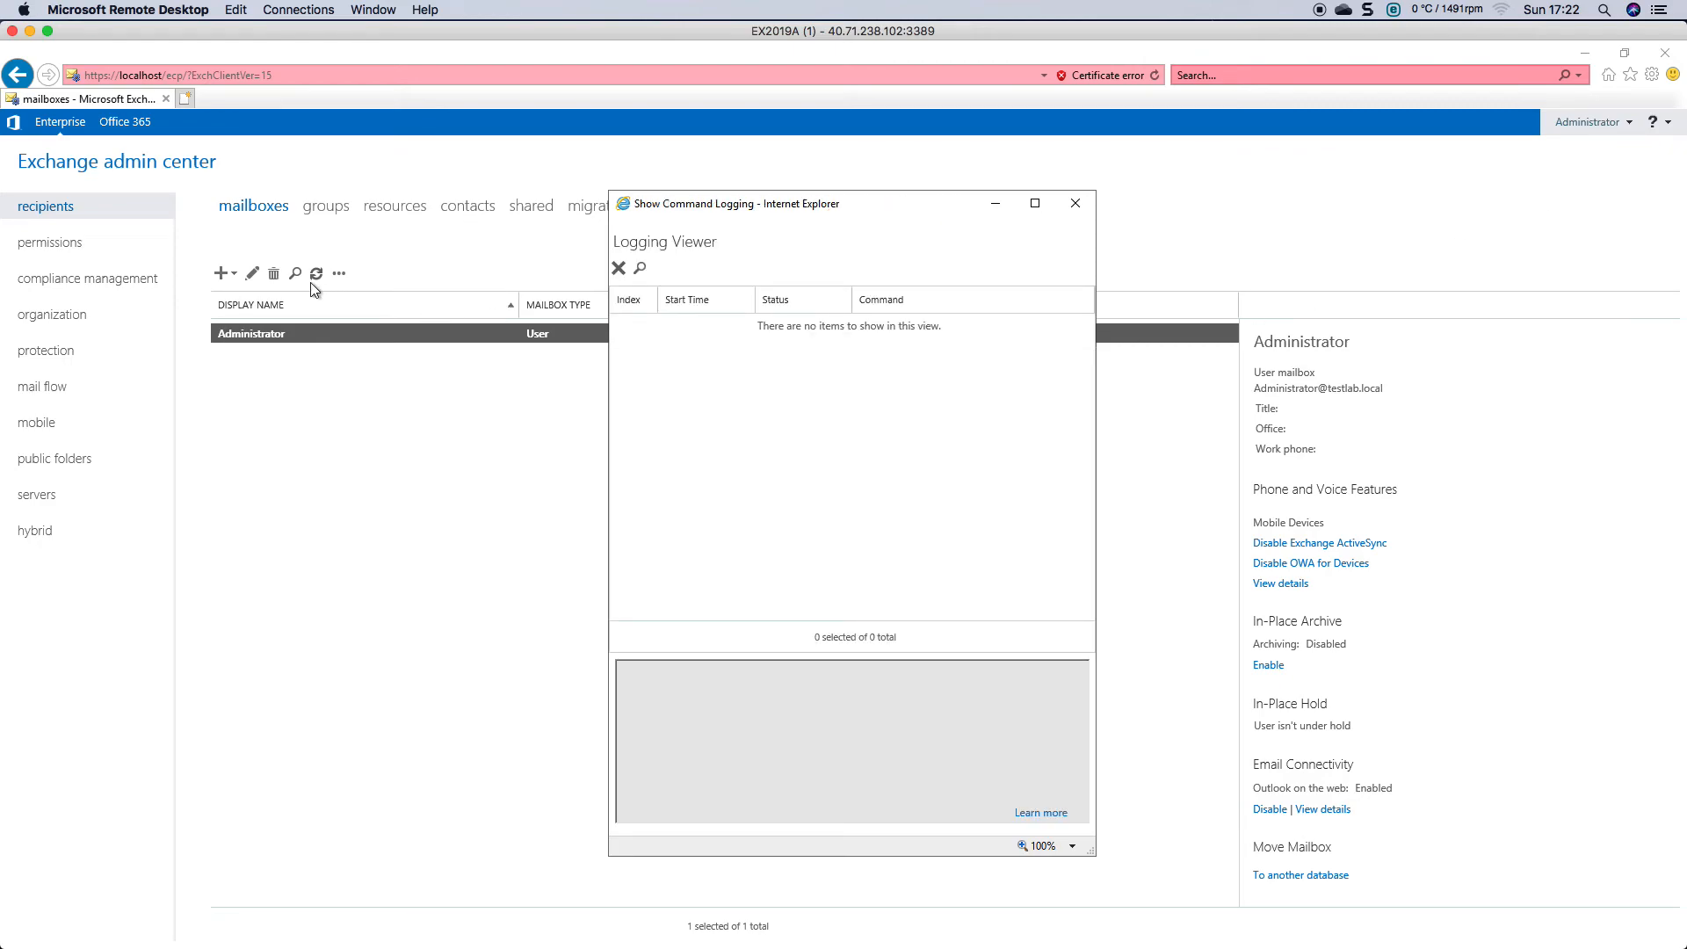
# Visit compliance management and return to recipients, then check the commands captured in the Logging Viewer
pyautogui.click(79, 277)
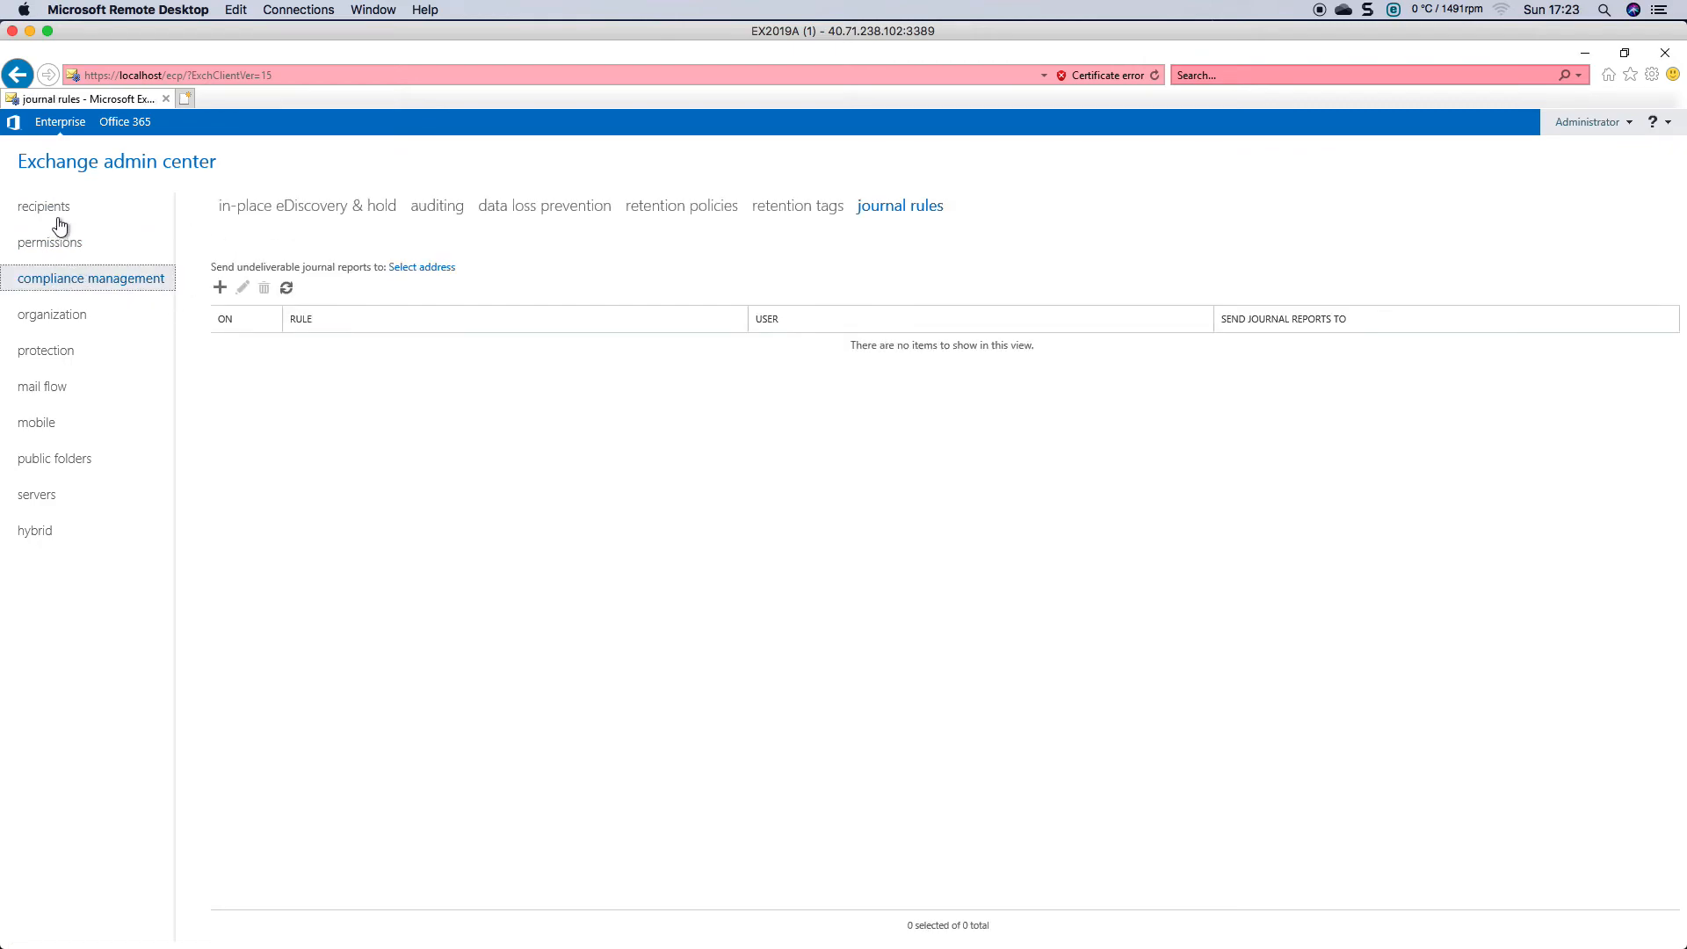
pyautogui.click(45, 206)
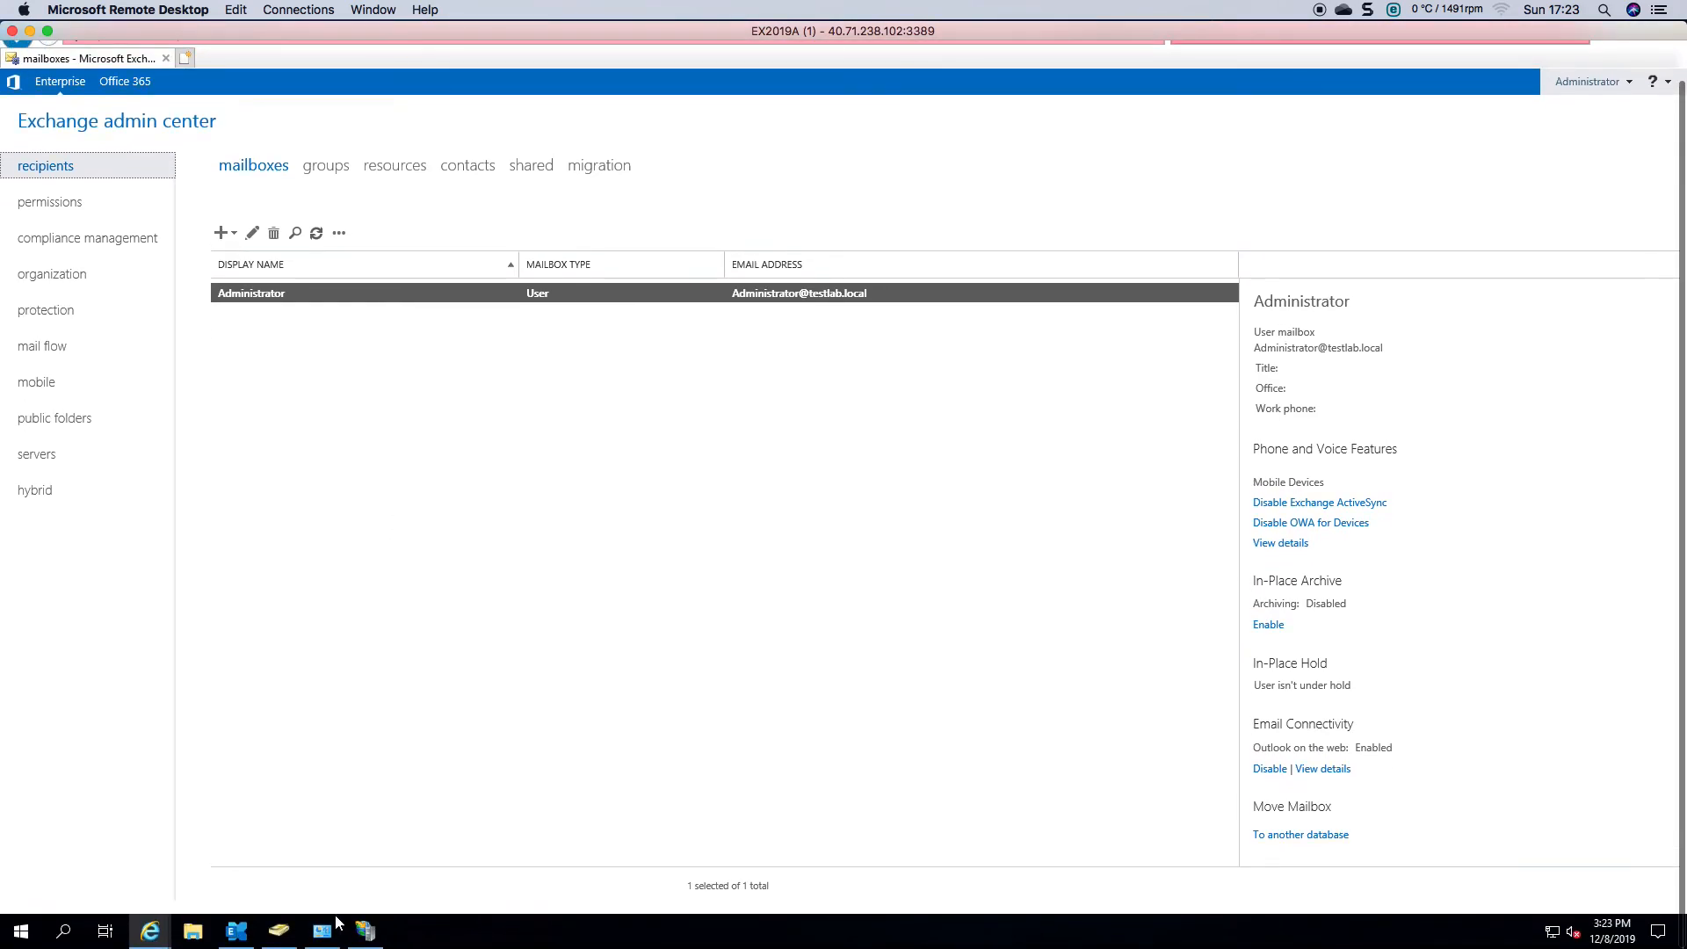
pyautogui.moveTo(173, 933)
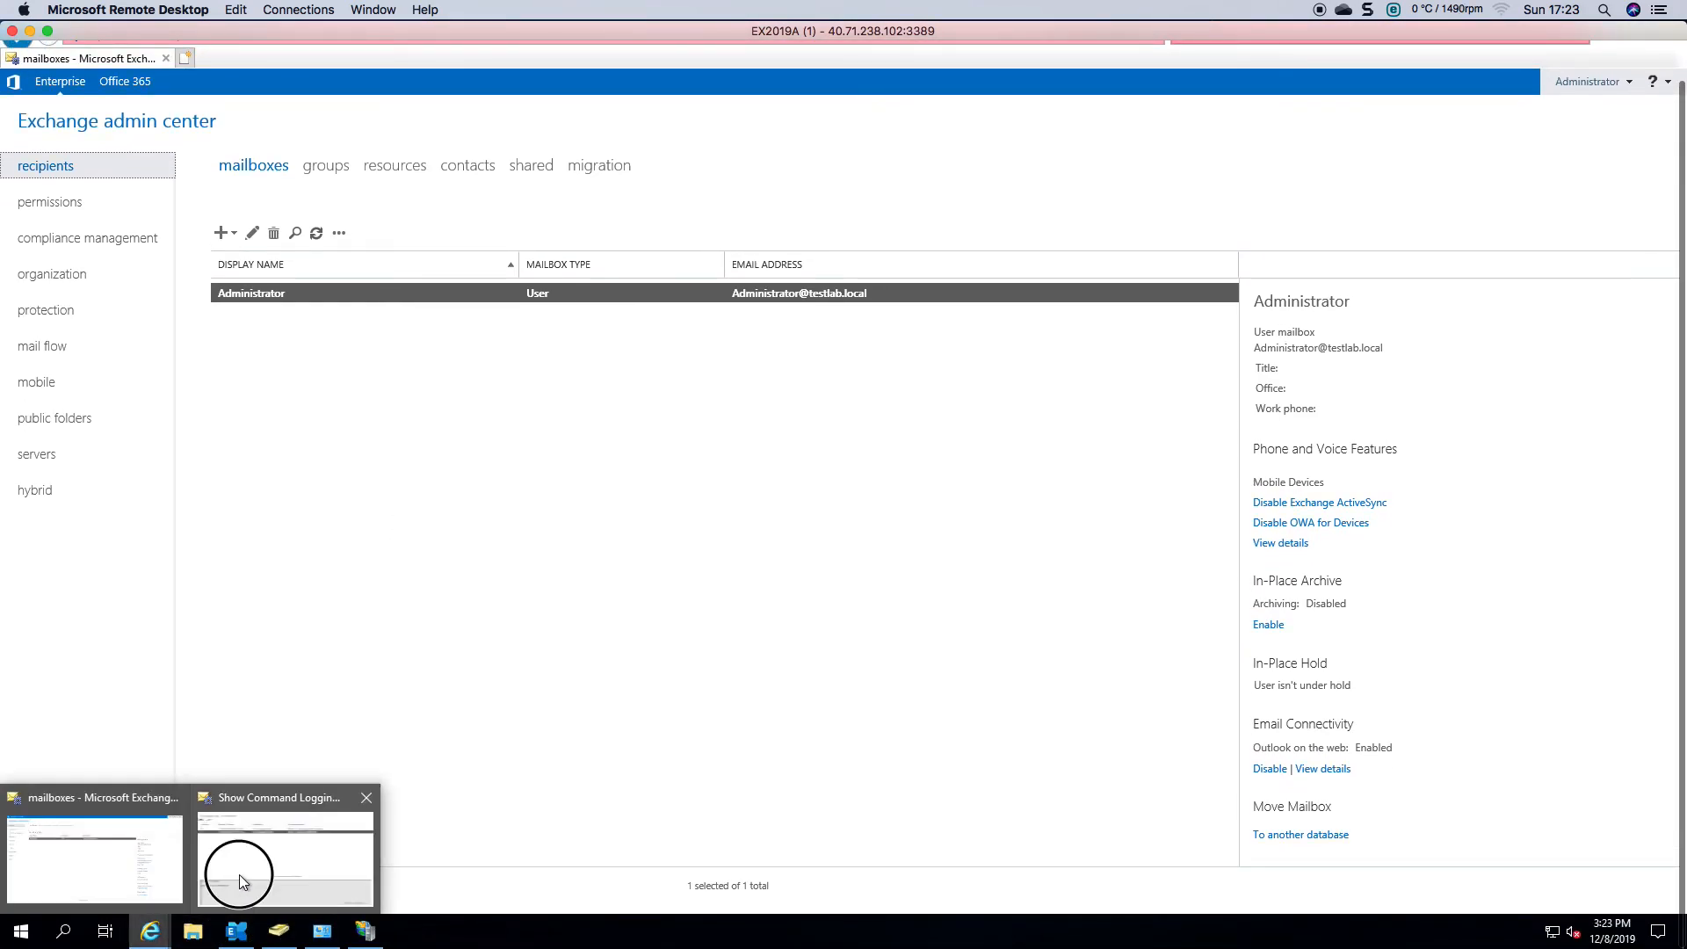
pyautogui.click(239, 873)
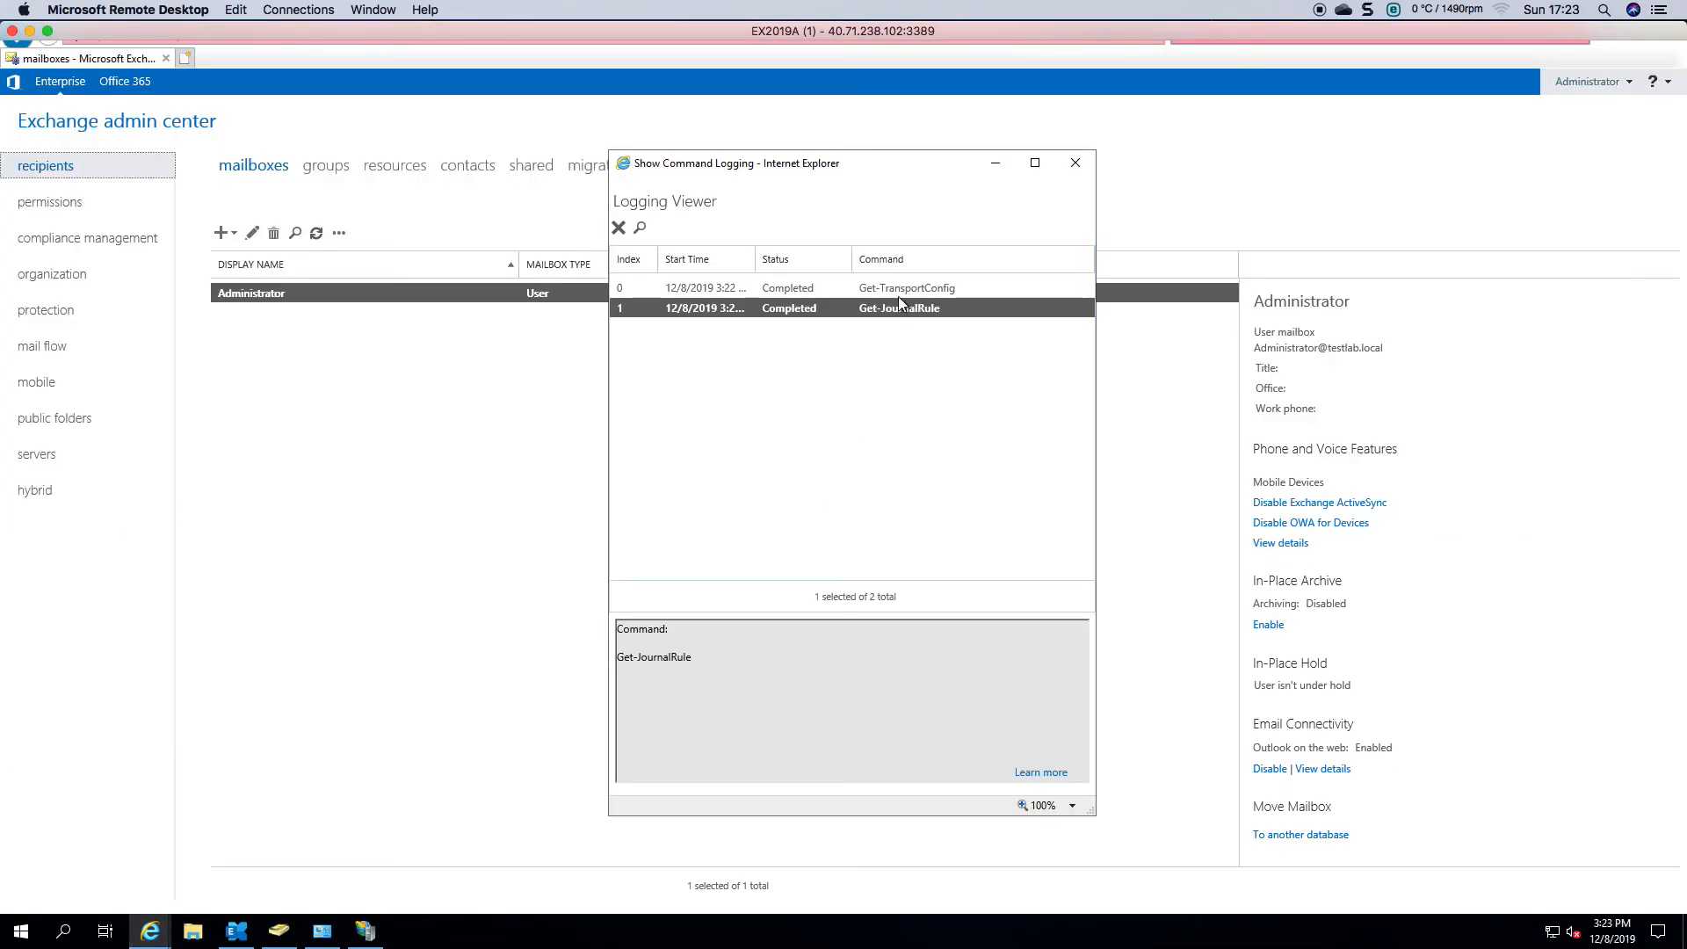
# Visit the recipient groups page, return to mailboxes, and bring the Logging Viewer back to the front
pyautogui.click(332, 171)
pyautogui.click(265, 166)
pyautogui.moveTo(168, 937)
pyautogui.click(242, 870)
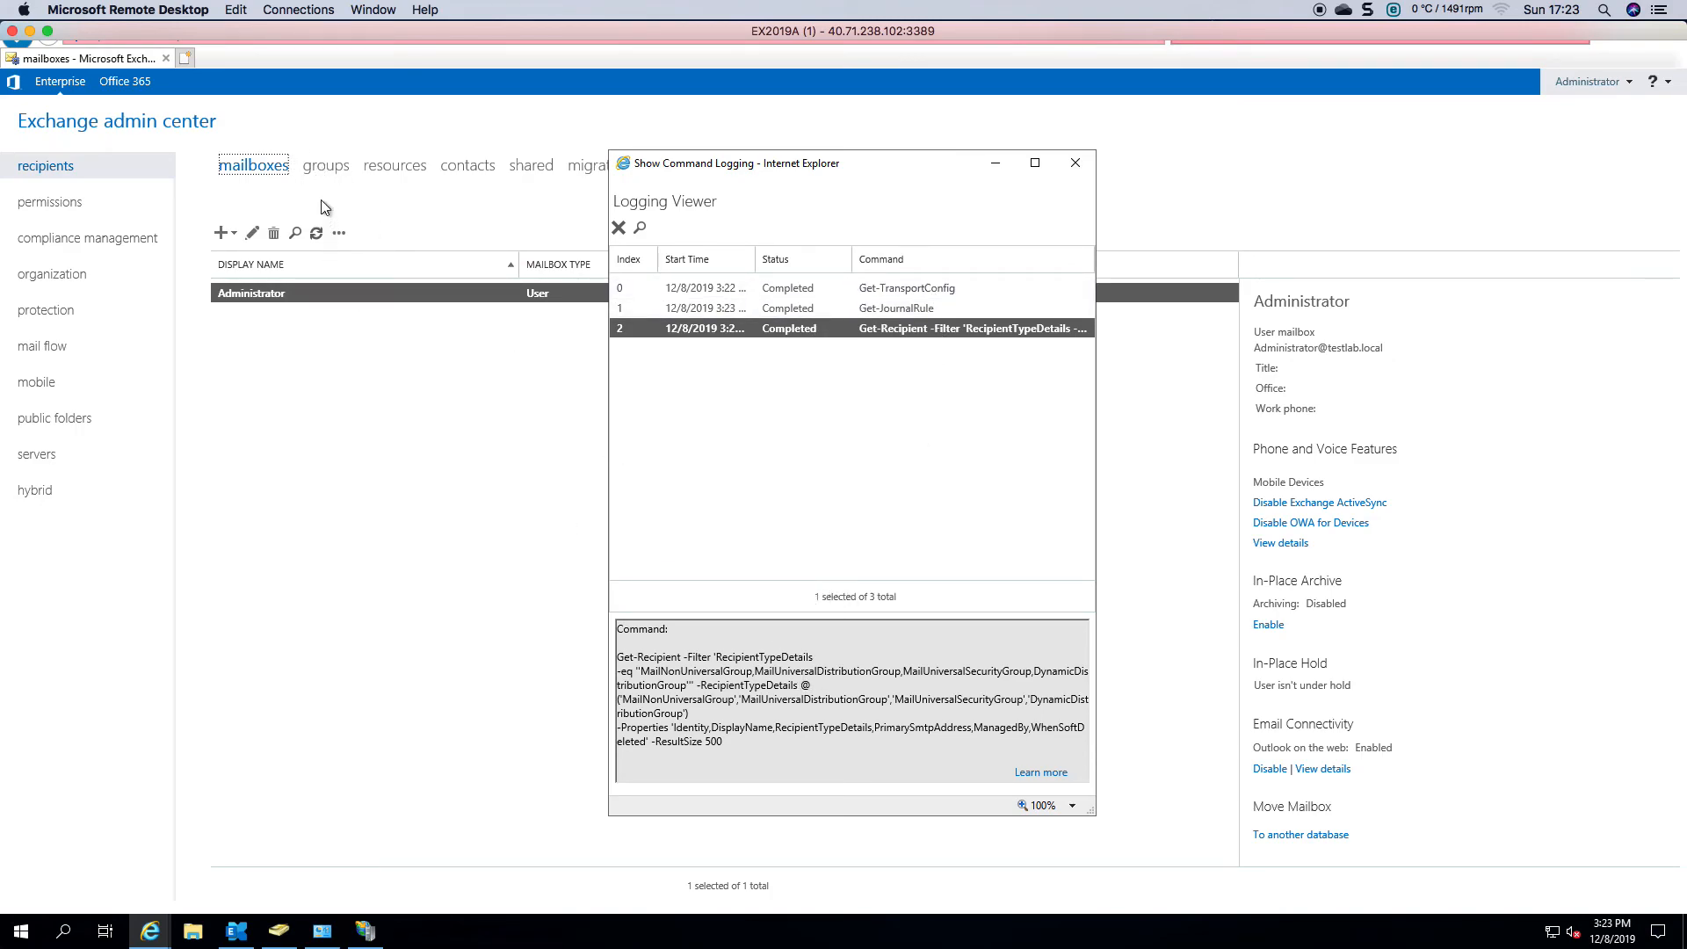
# Examine the logged Get-Recipient, Get-JournalRule and Get-TransportConfig commands, and close the Logging Viewer
pyautogui.moveTo(627, 658); pyautogui.dragTo(815, 683)
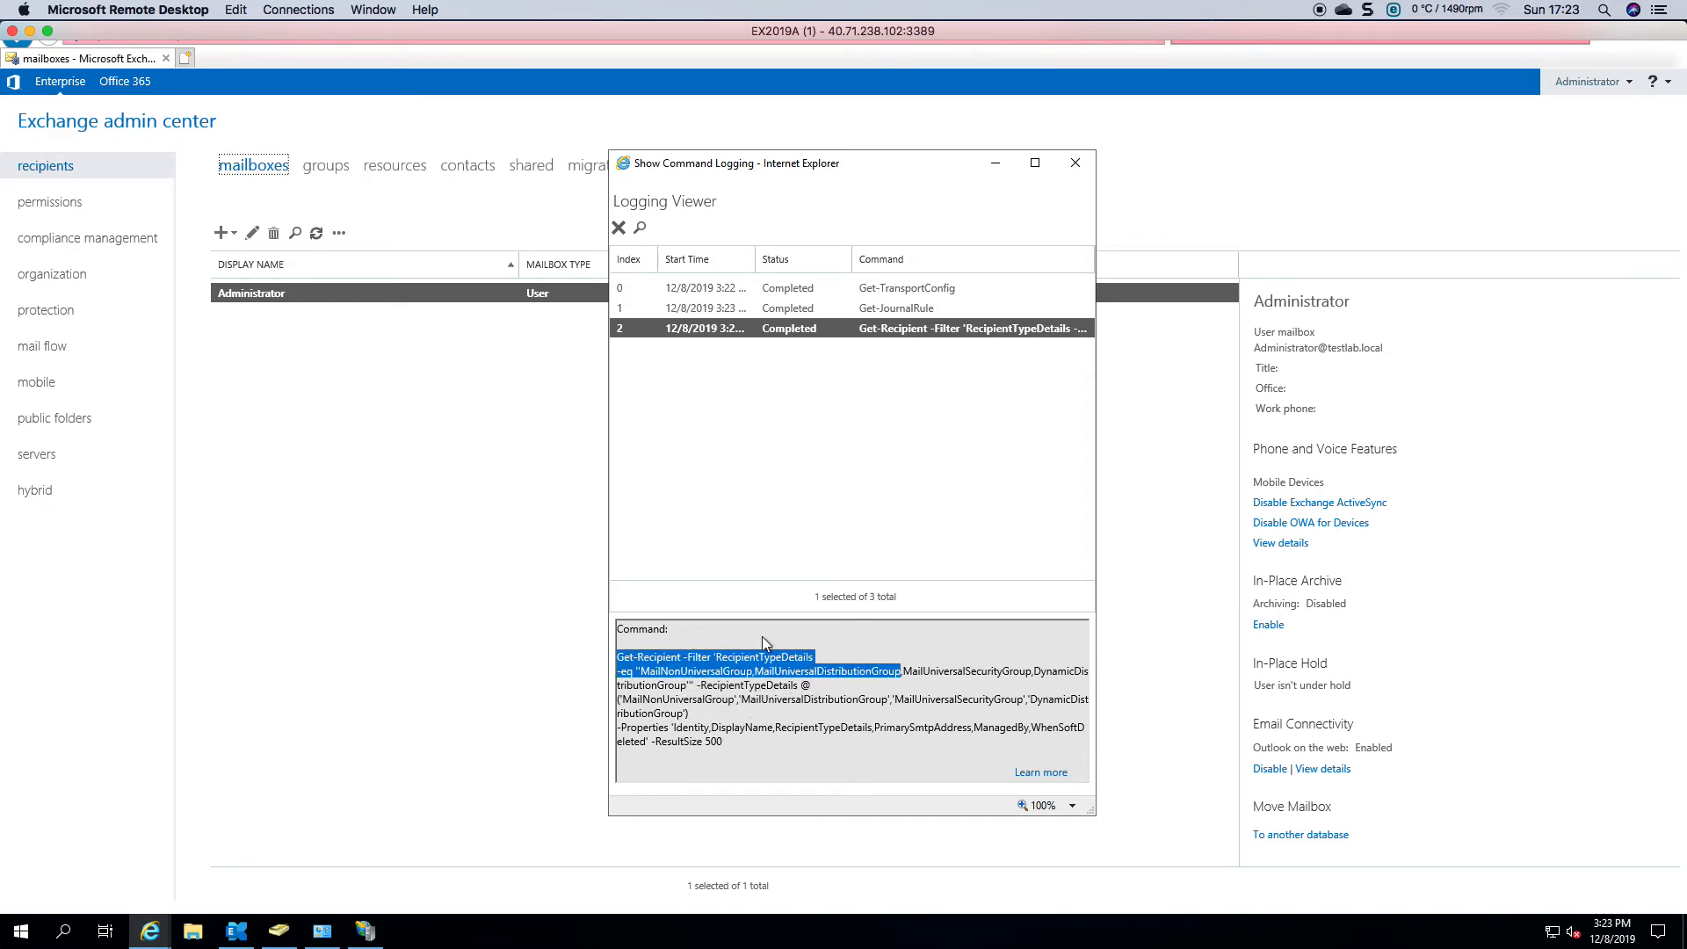
pyautogui.click(912, 308)
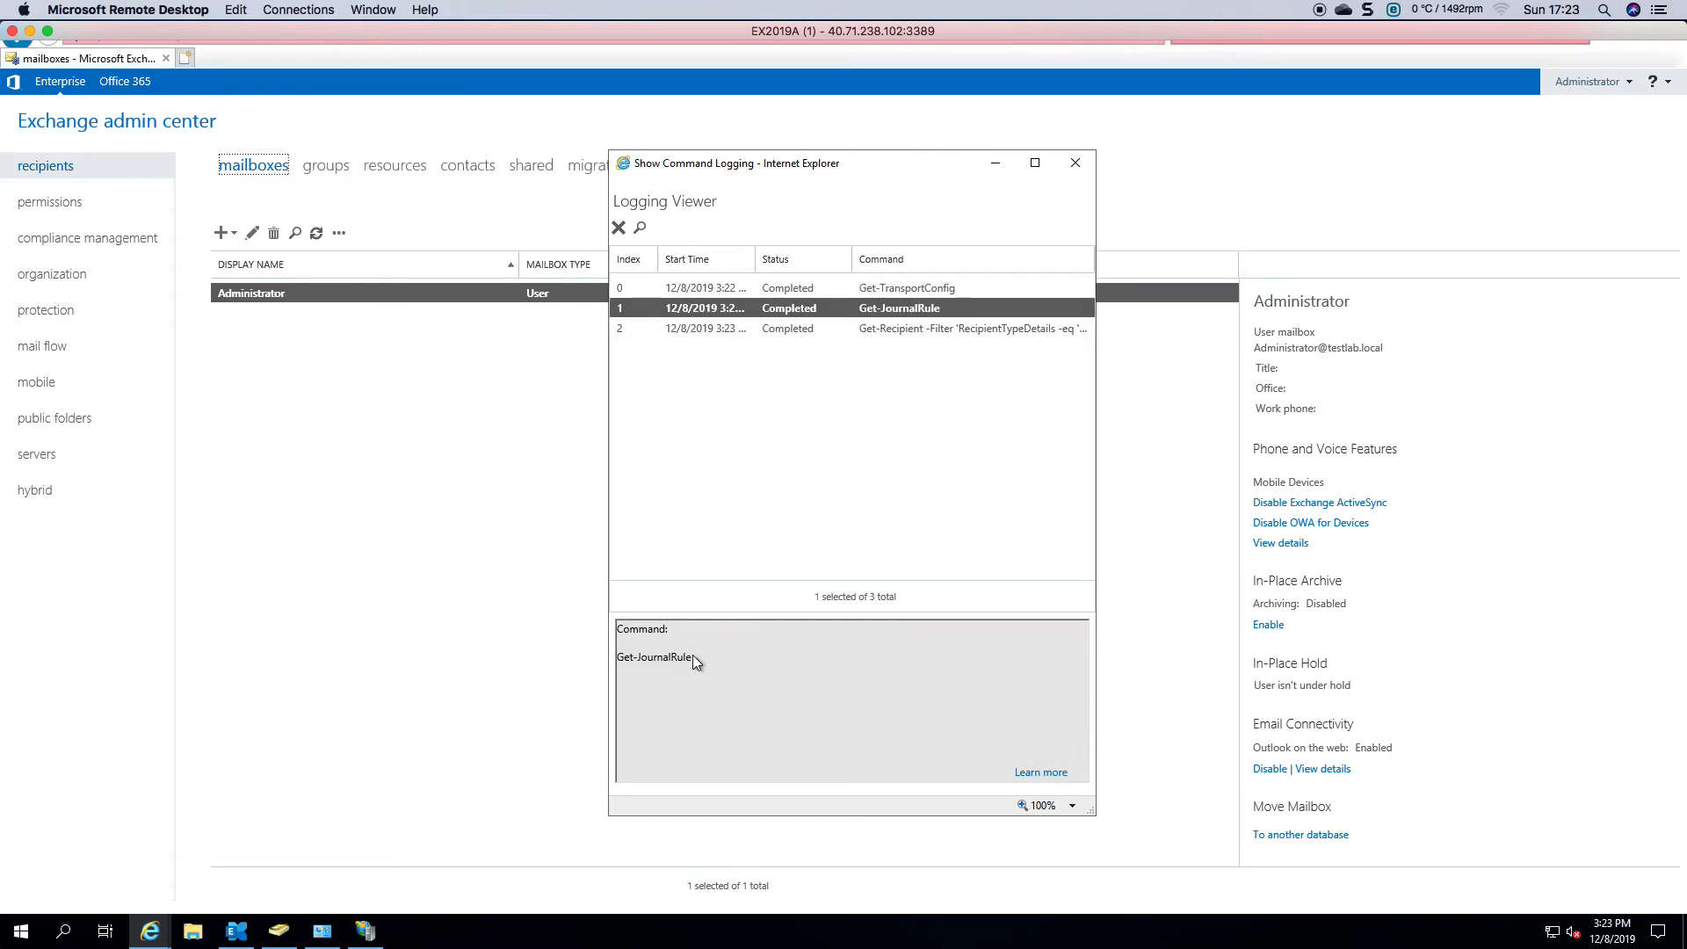
pyautogui.click(908, 287)
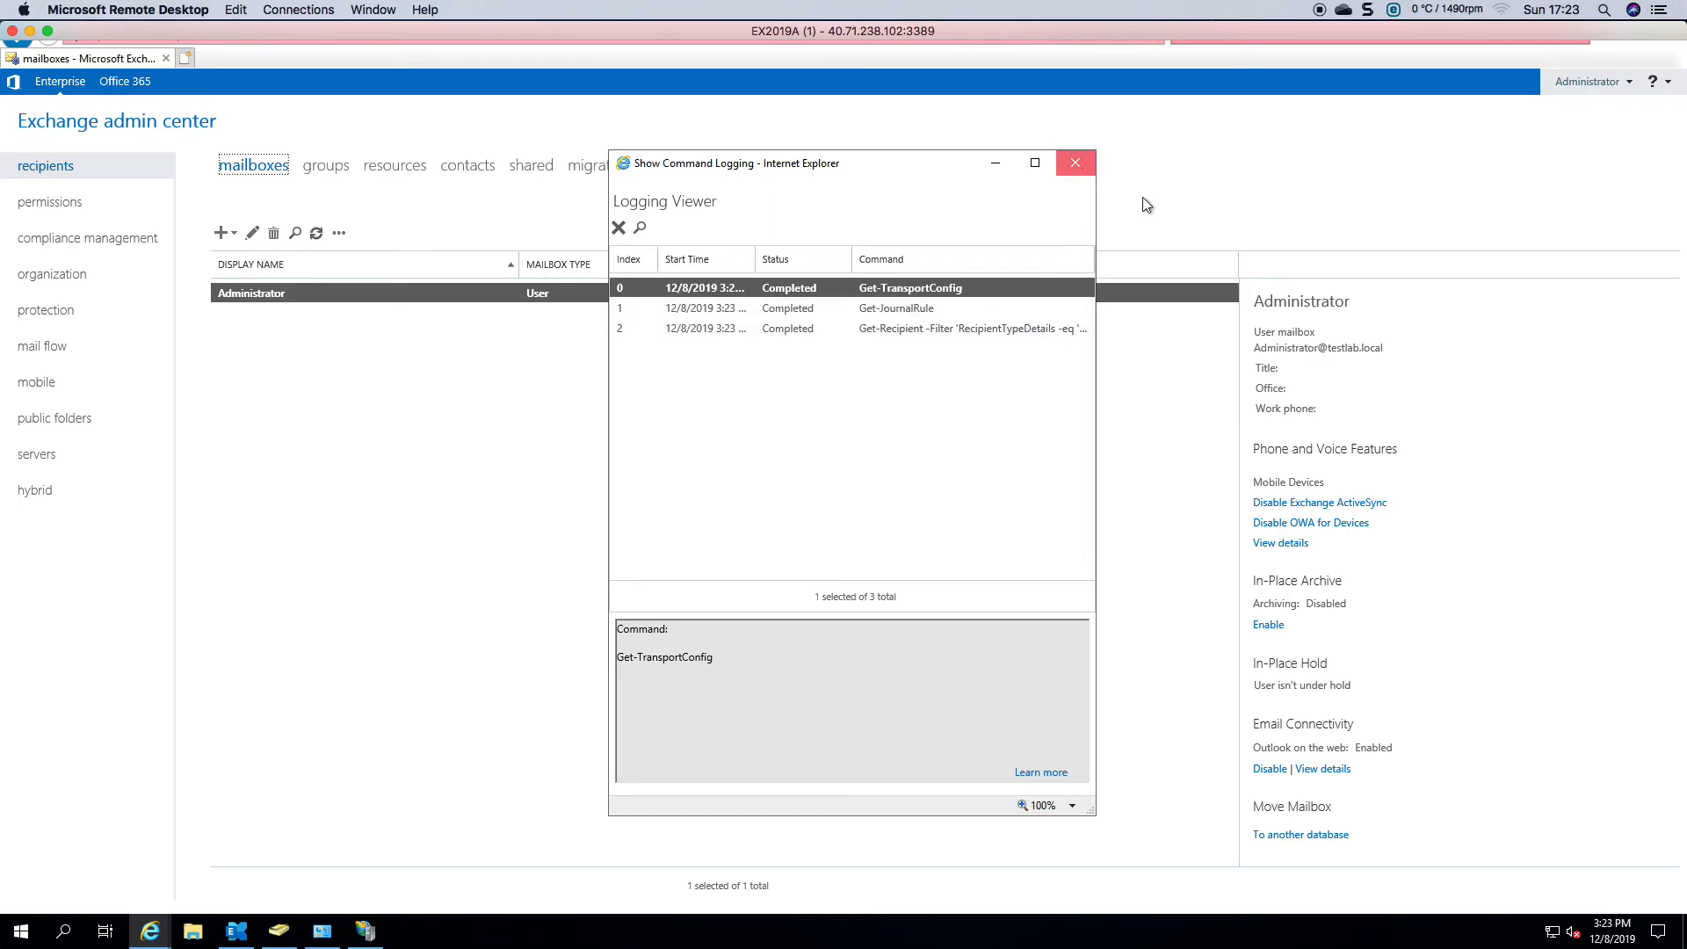
pyautogui.click(1076, 165)
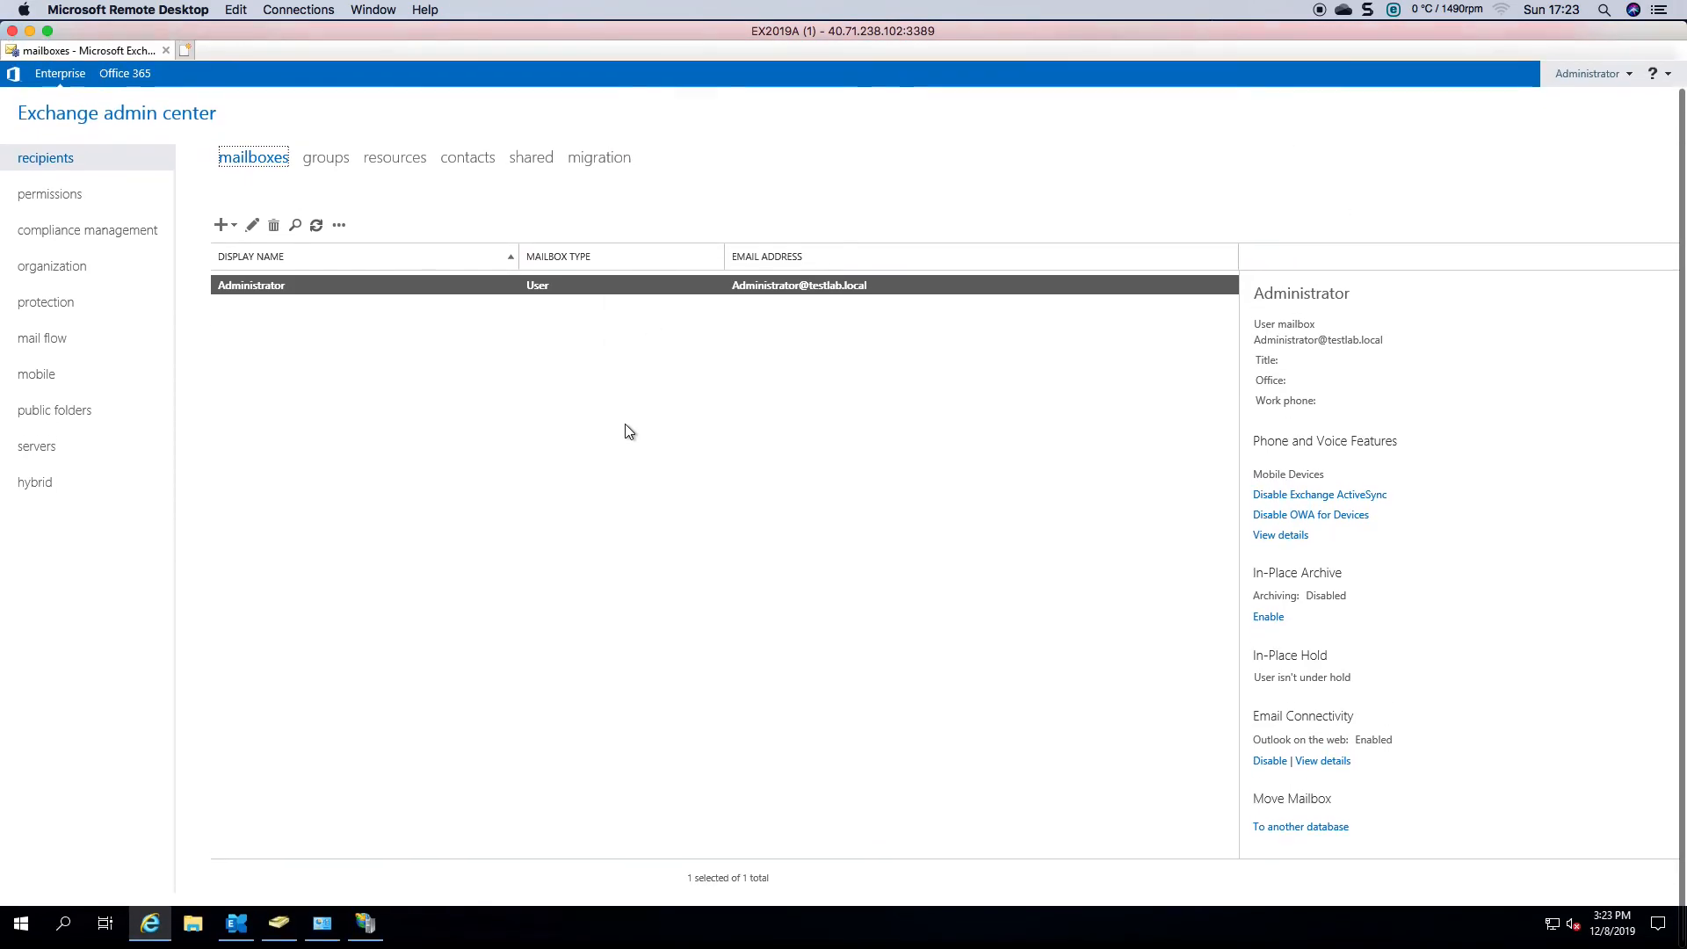
# Close Exchange Management Shell and the browser window with the Exchange admin center
pyautogui.click(236, 928)
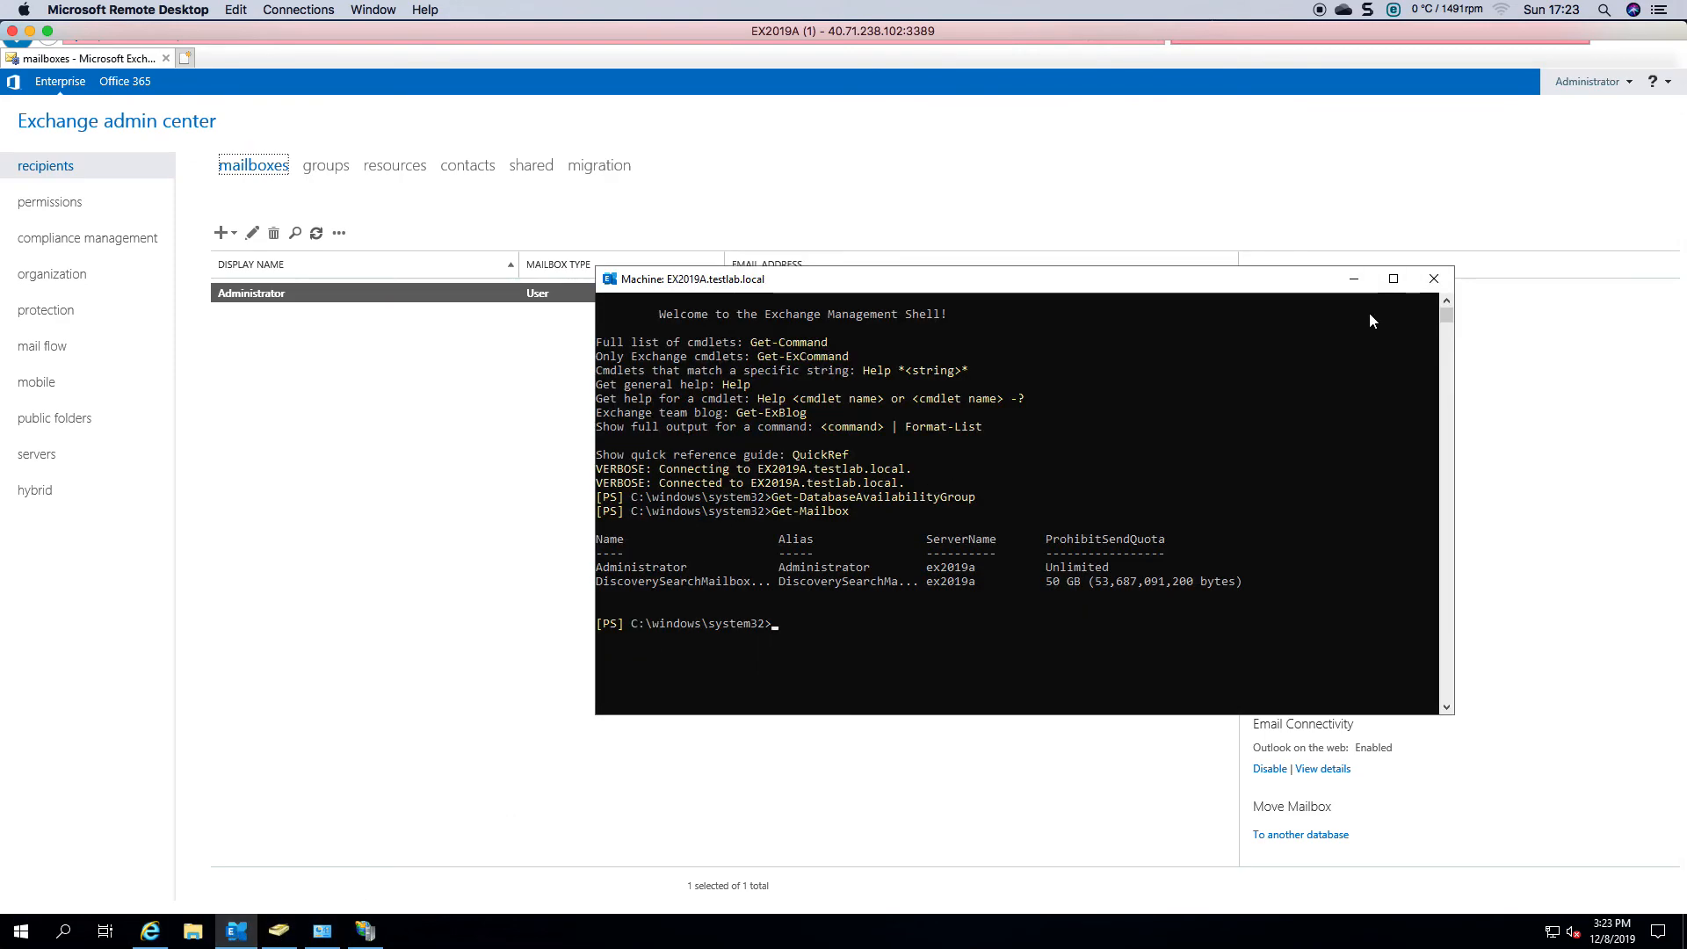
pyautogui.click(1432, 280)
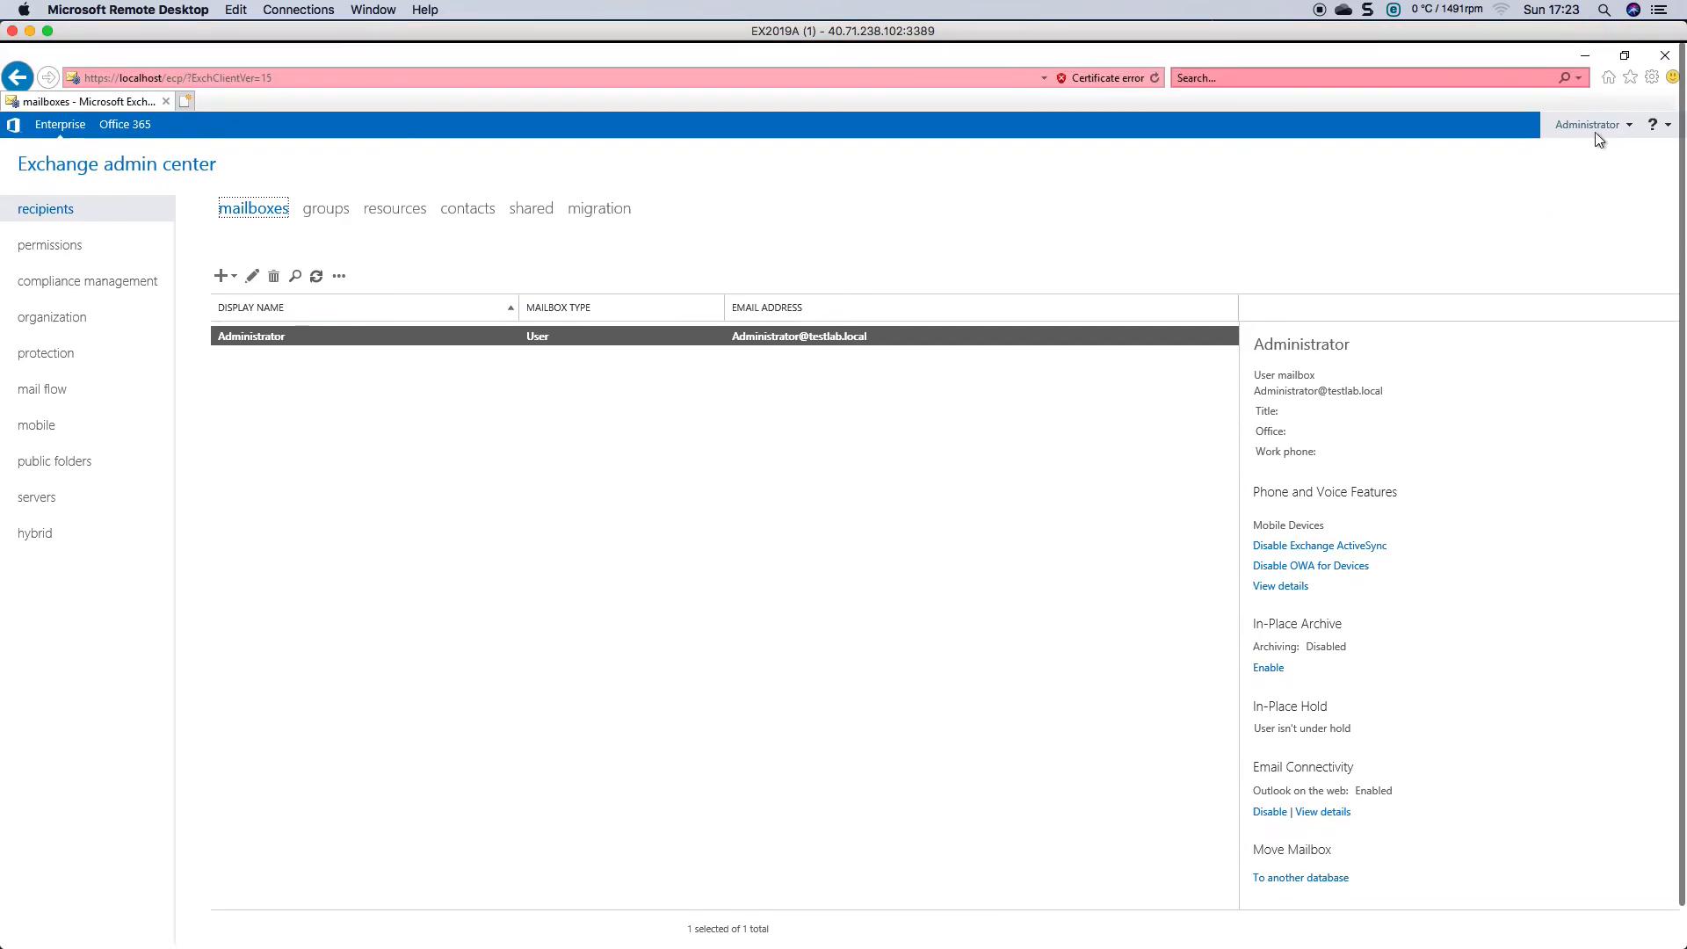
pyautogui.click(1663, 55)
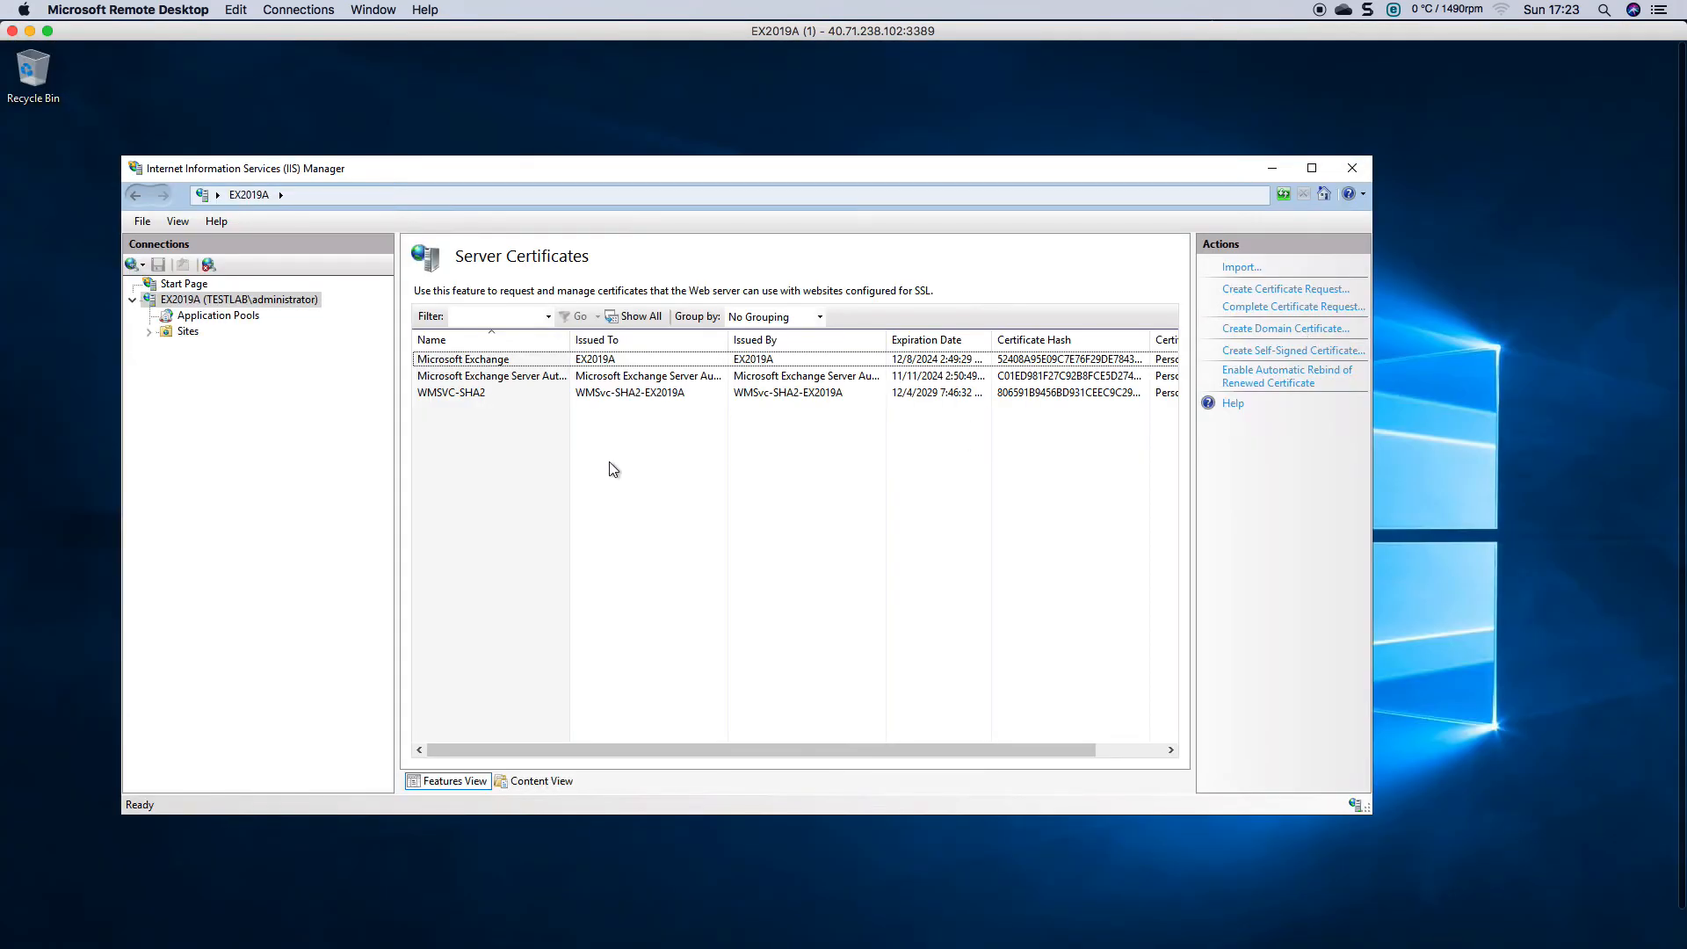
# Expand Sites in IIS Manager and examine the virtual directories under Default Web Site and Exchange Back End
pyautogui.click(151, 332)
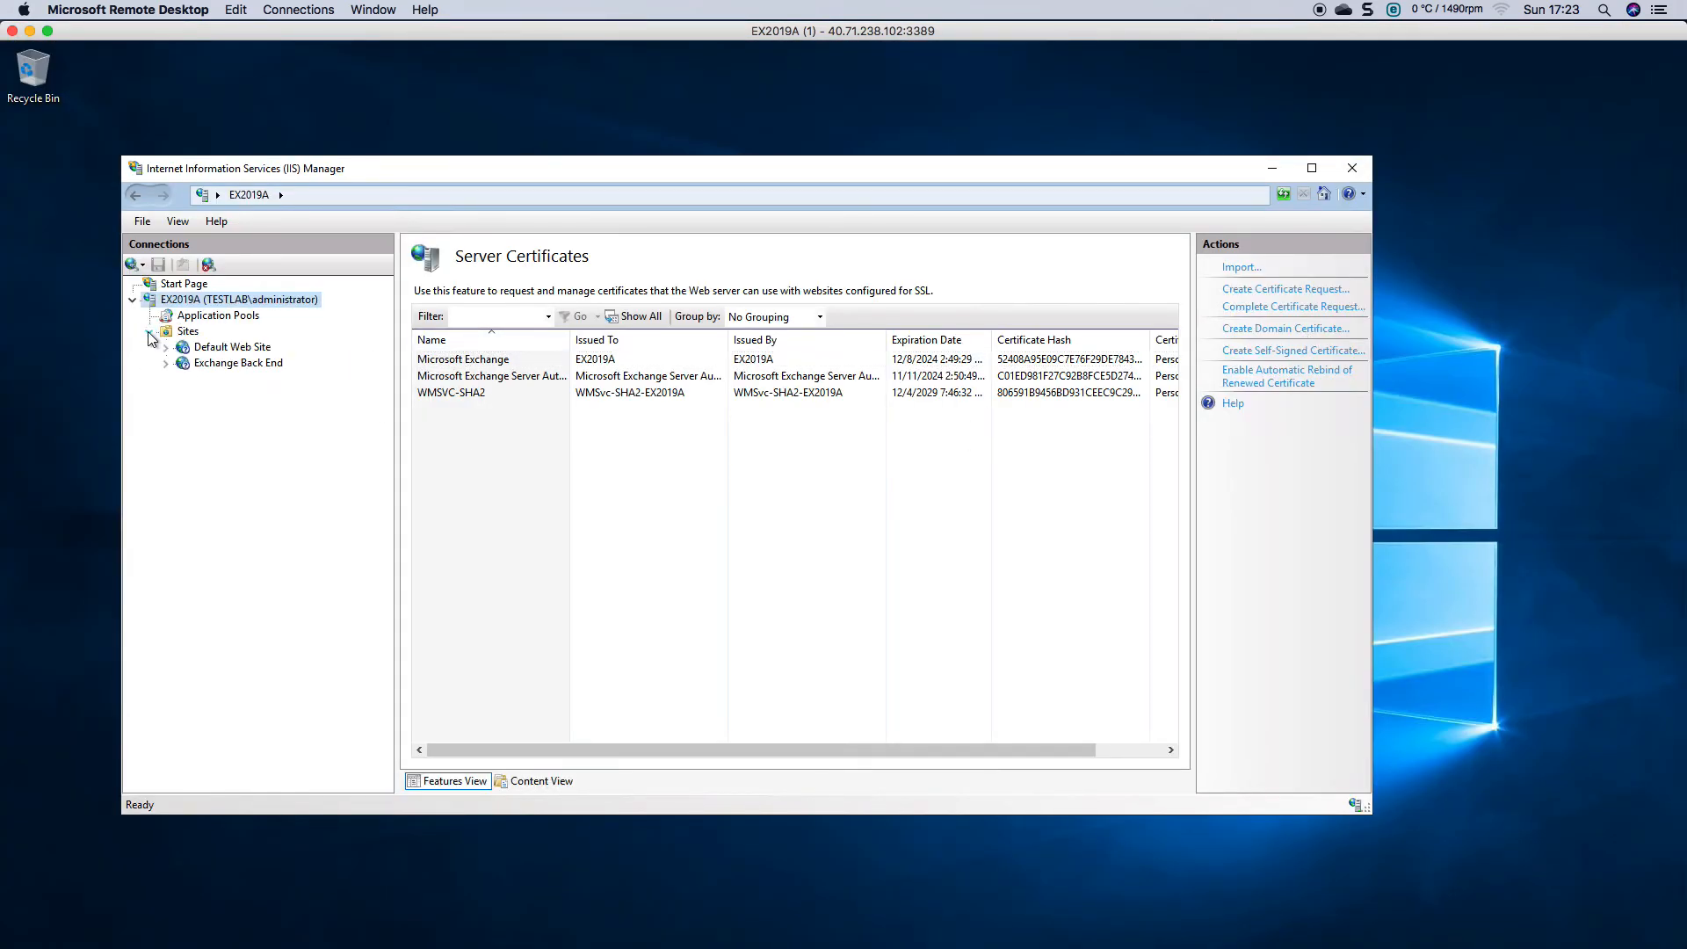
pyautogui.click(166, 347)
pyautogui.click(166, 538)
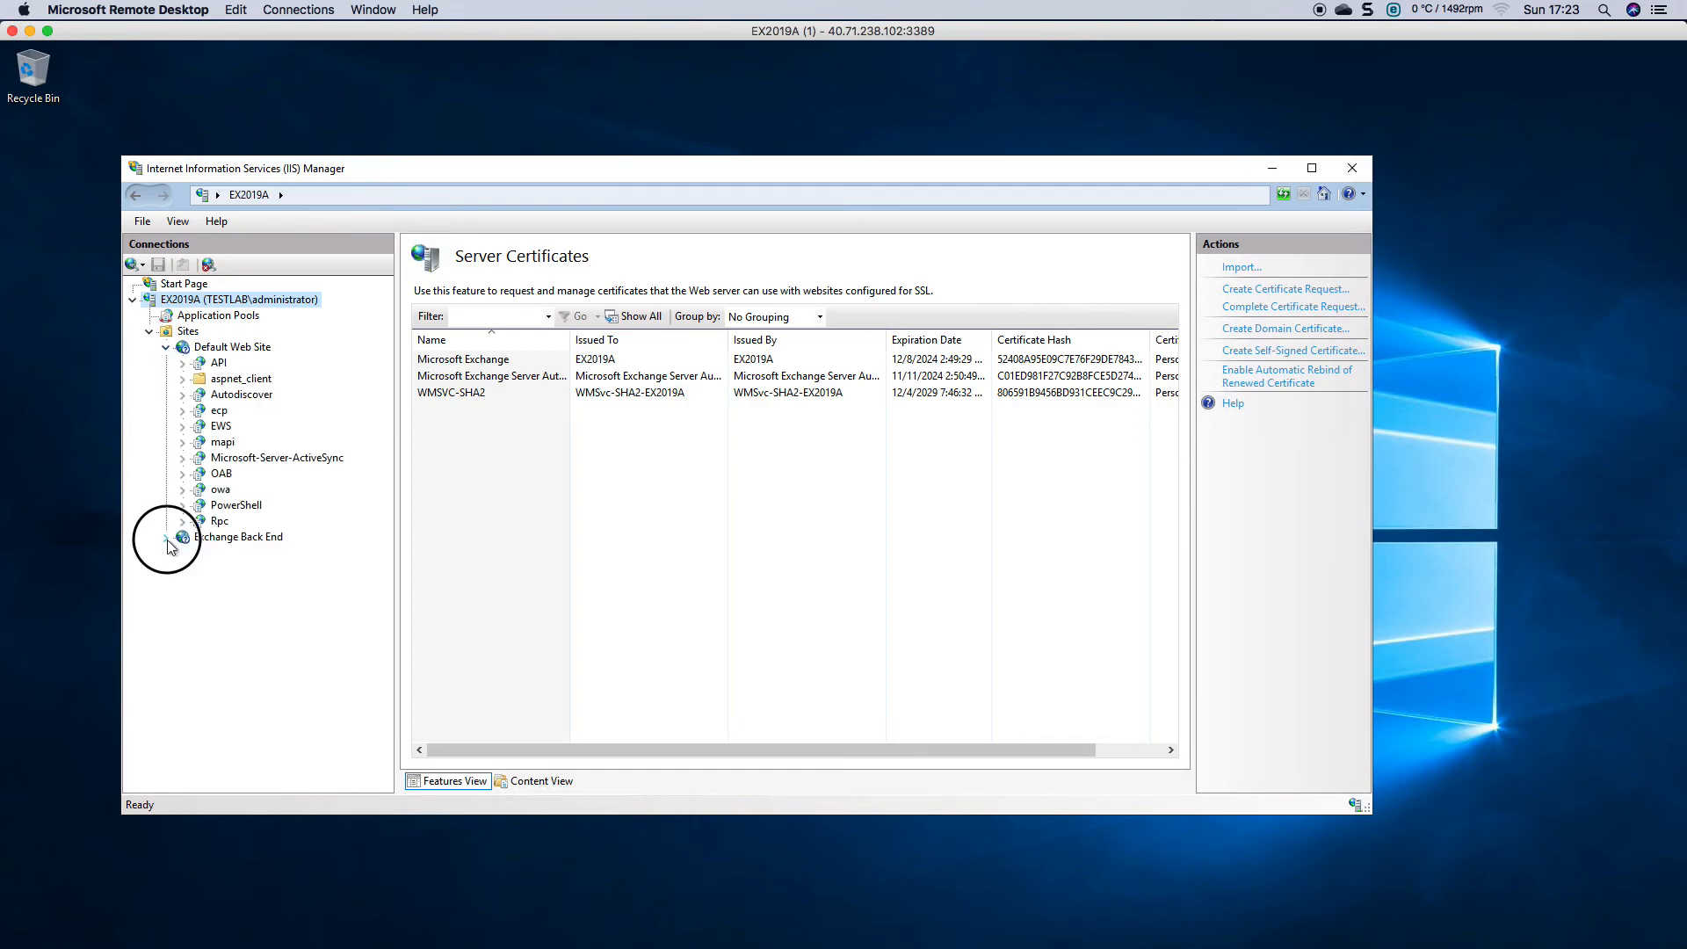
pyautogui.click(384, 541)
pyautogui.moveTo(384, 541); pyautogui.dragTo(379, 400)
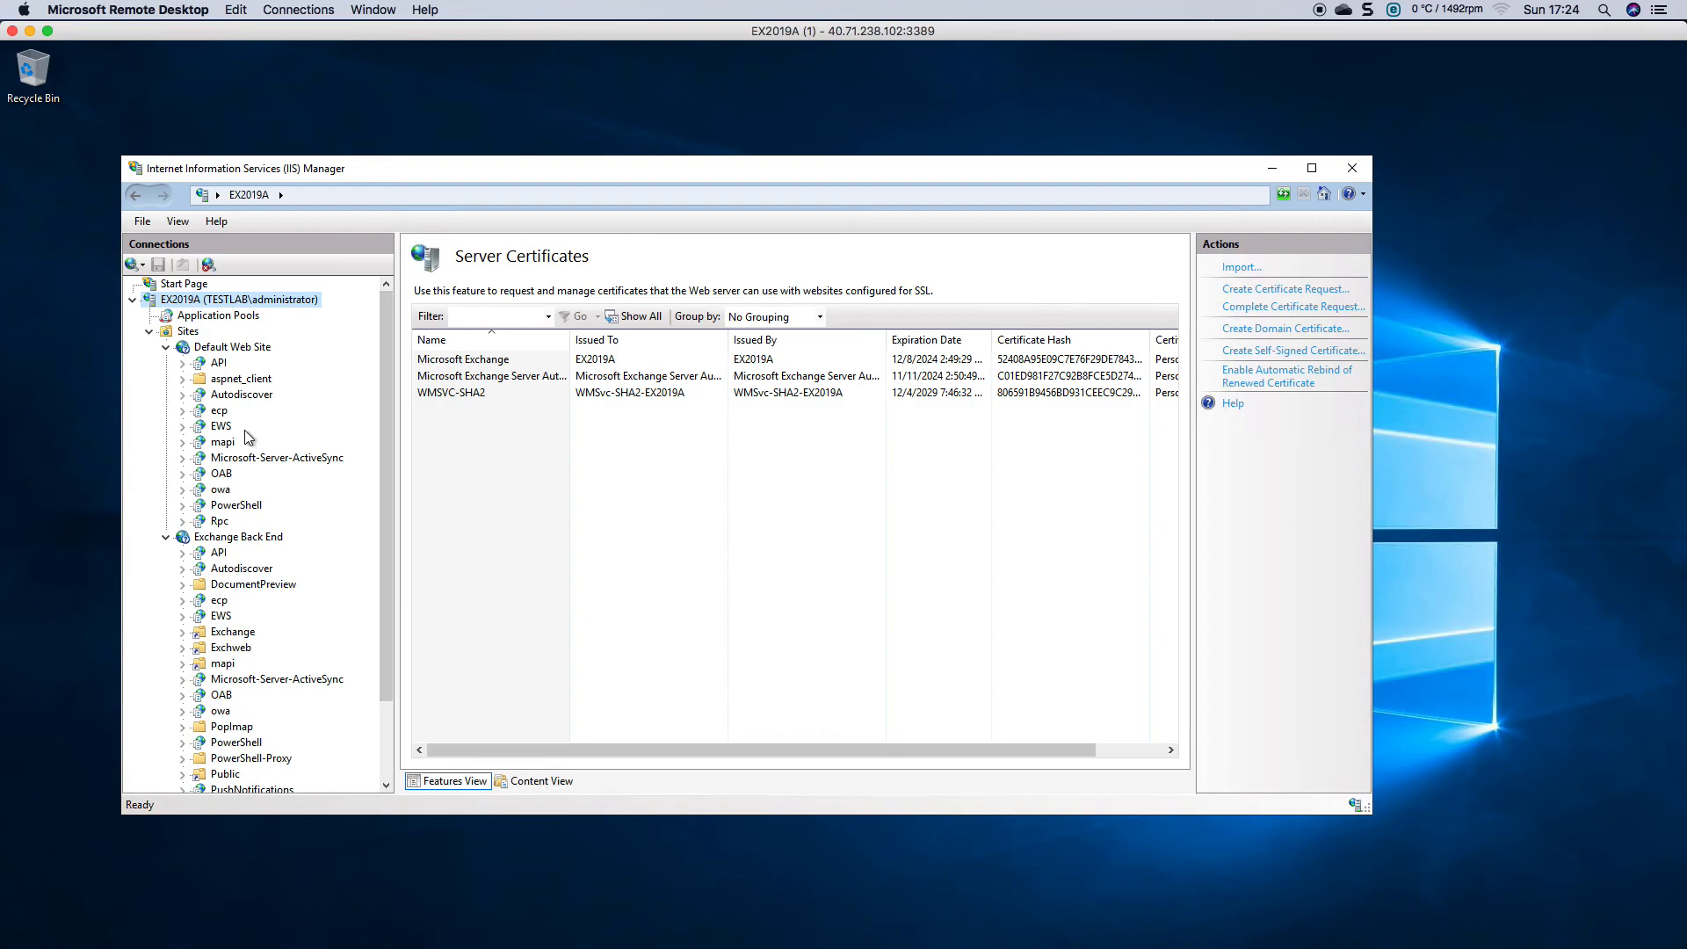
# Check the SSL certificate of Default Web Site's https binding on port 443, and close the bindings without changes
pyautogui.click(250, 350)
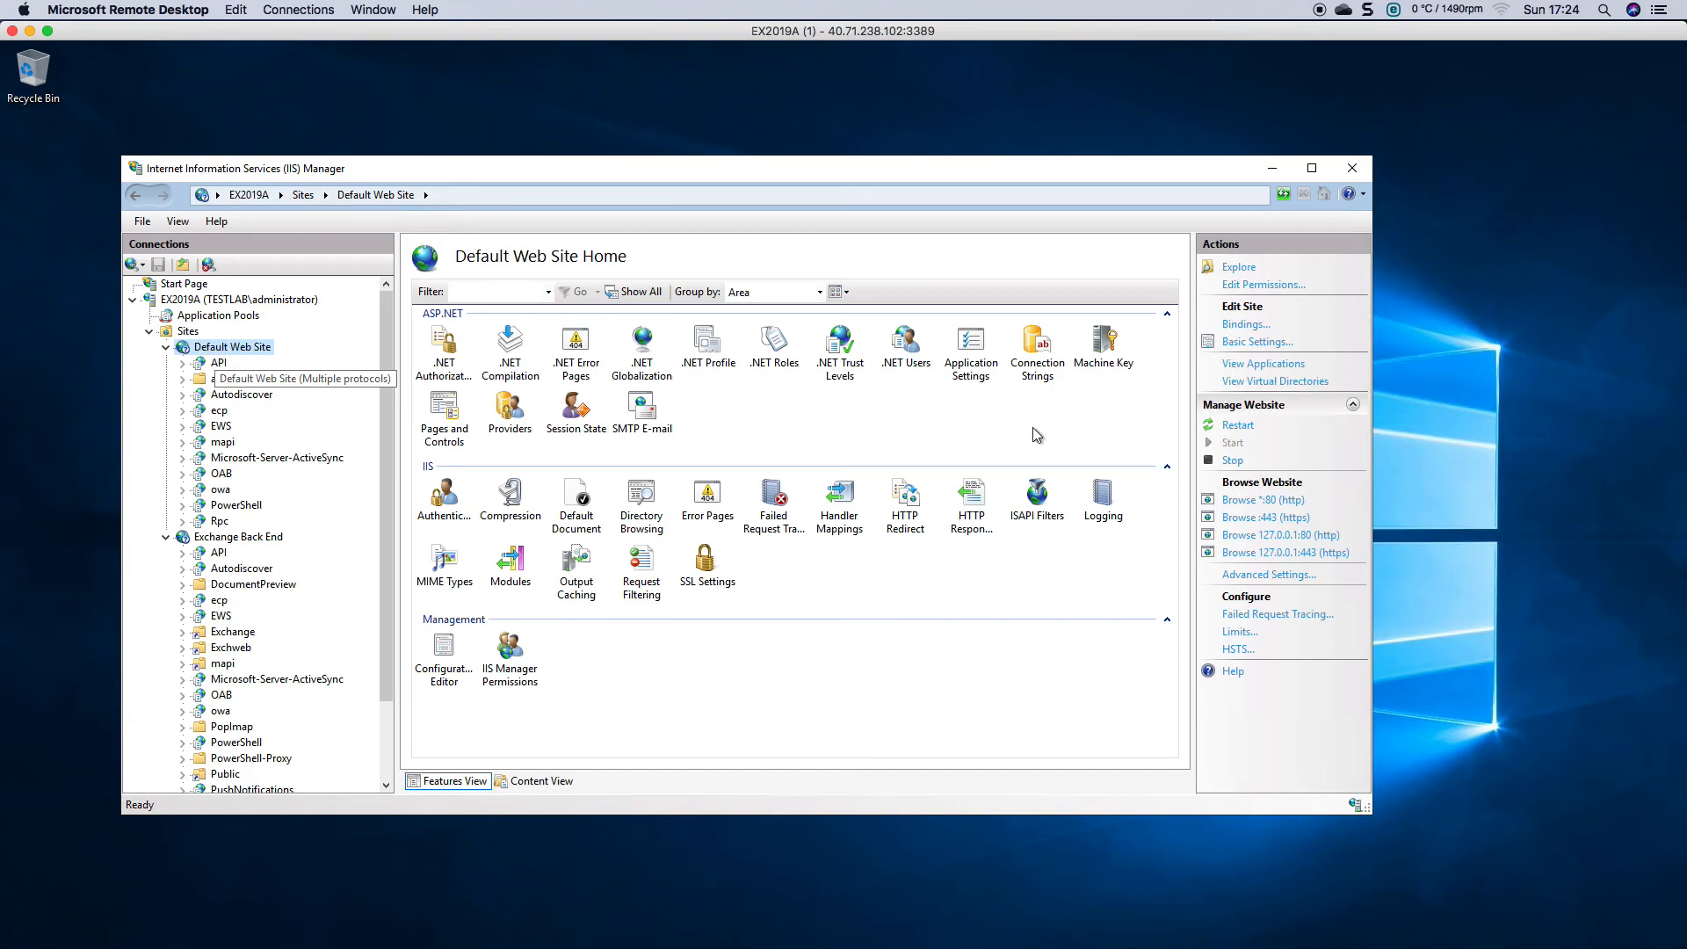
pyautogui.click(1244, 326)
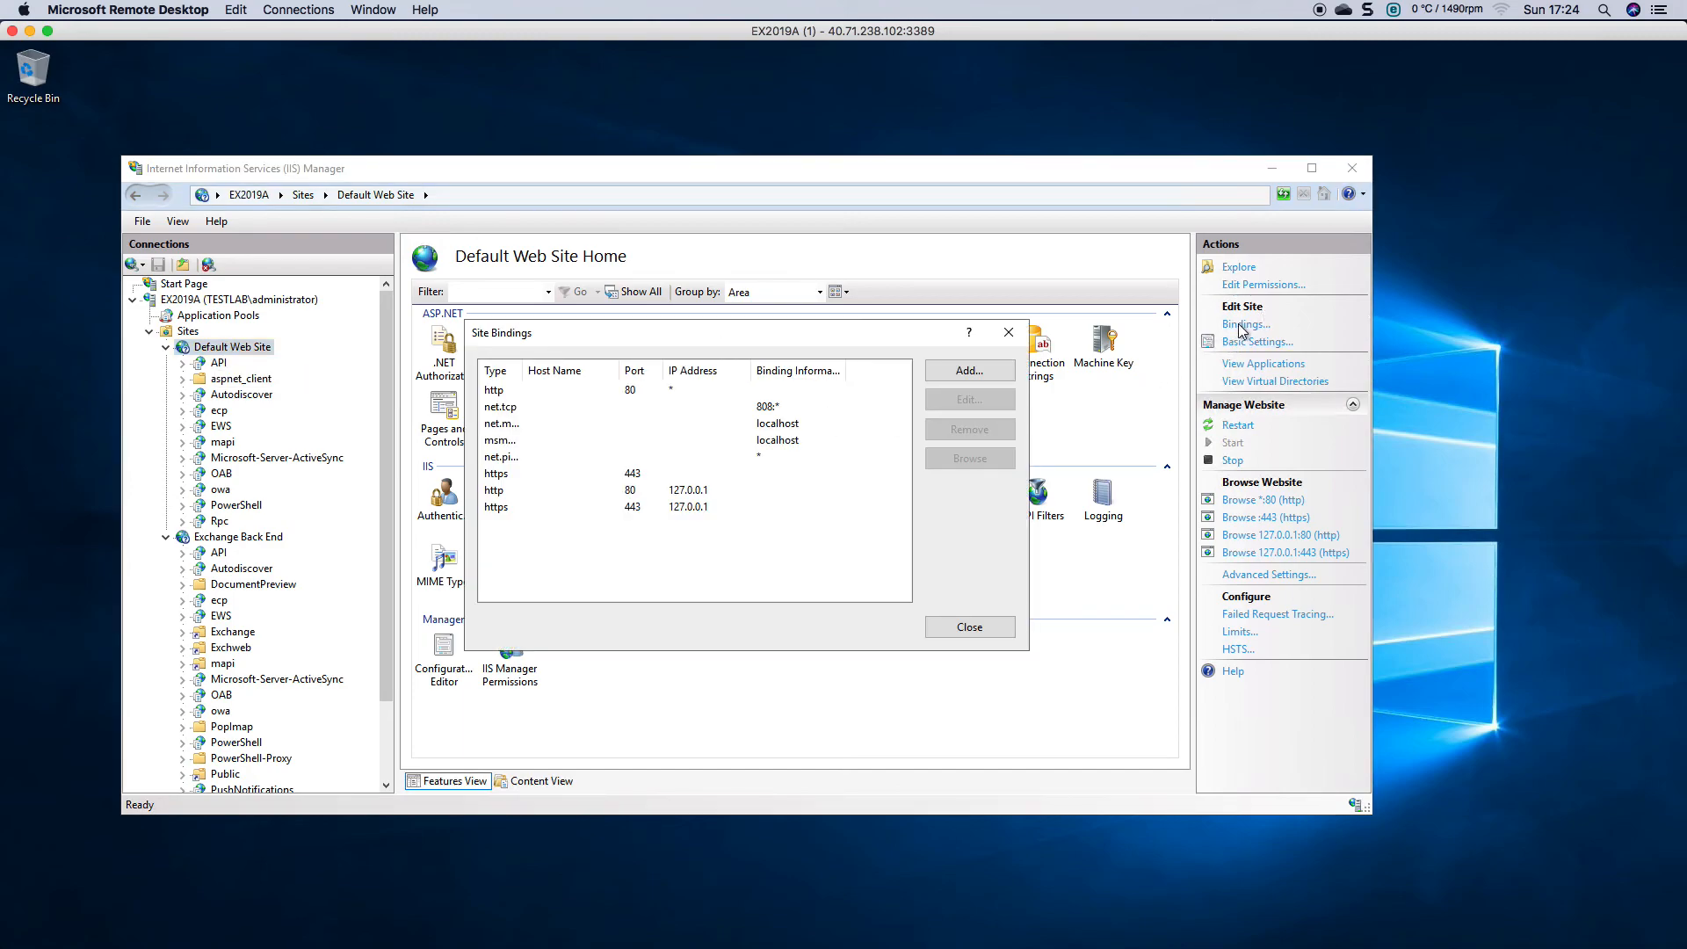
pyautogui.click(614, 479)
pyautogui.doubleClick(603, 479)
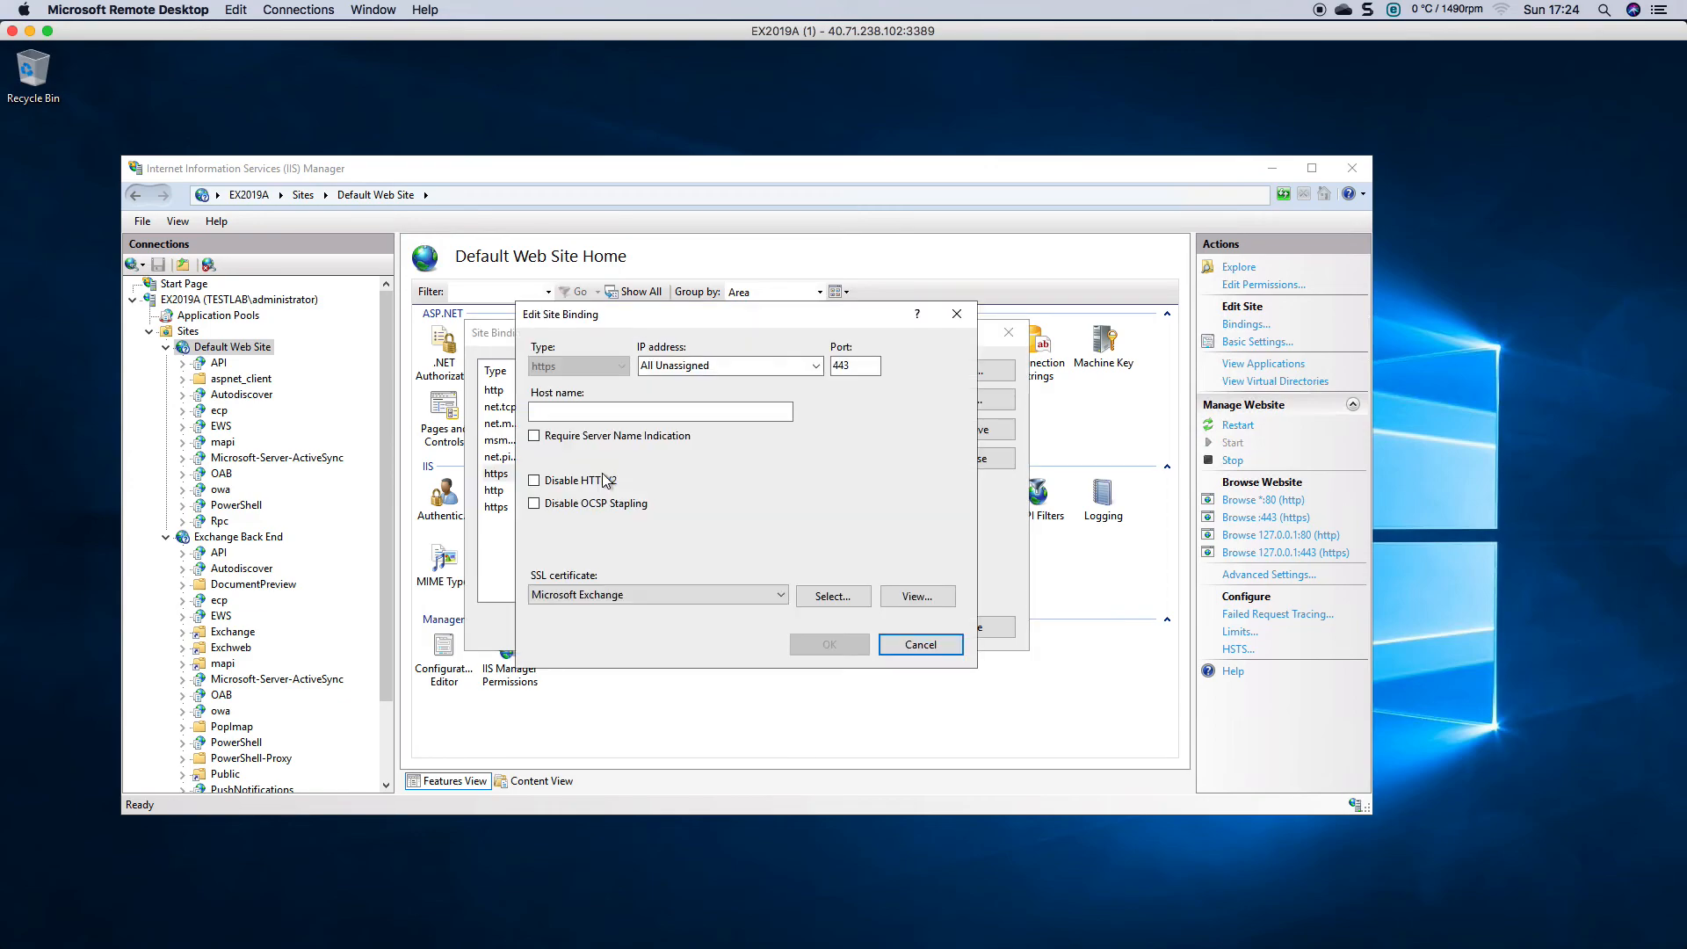
pyautogui.click(615, 597)
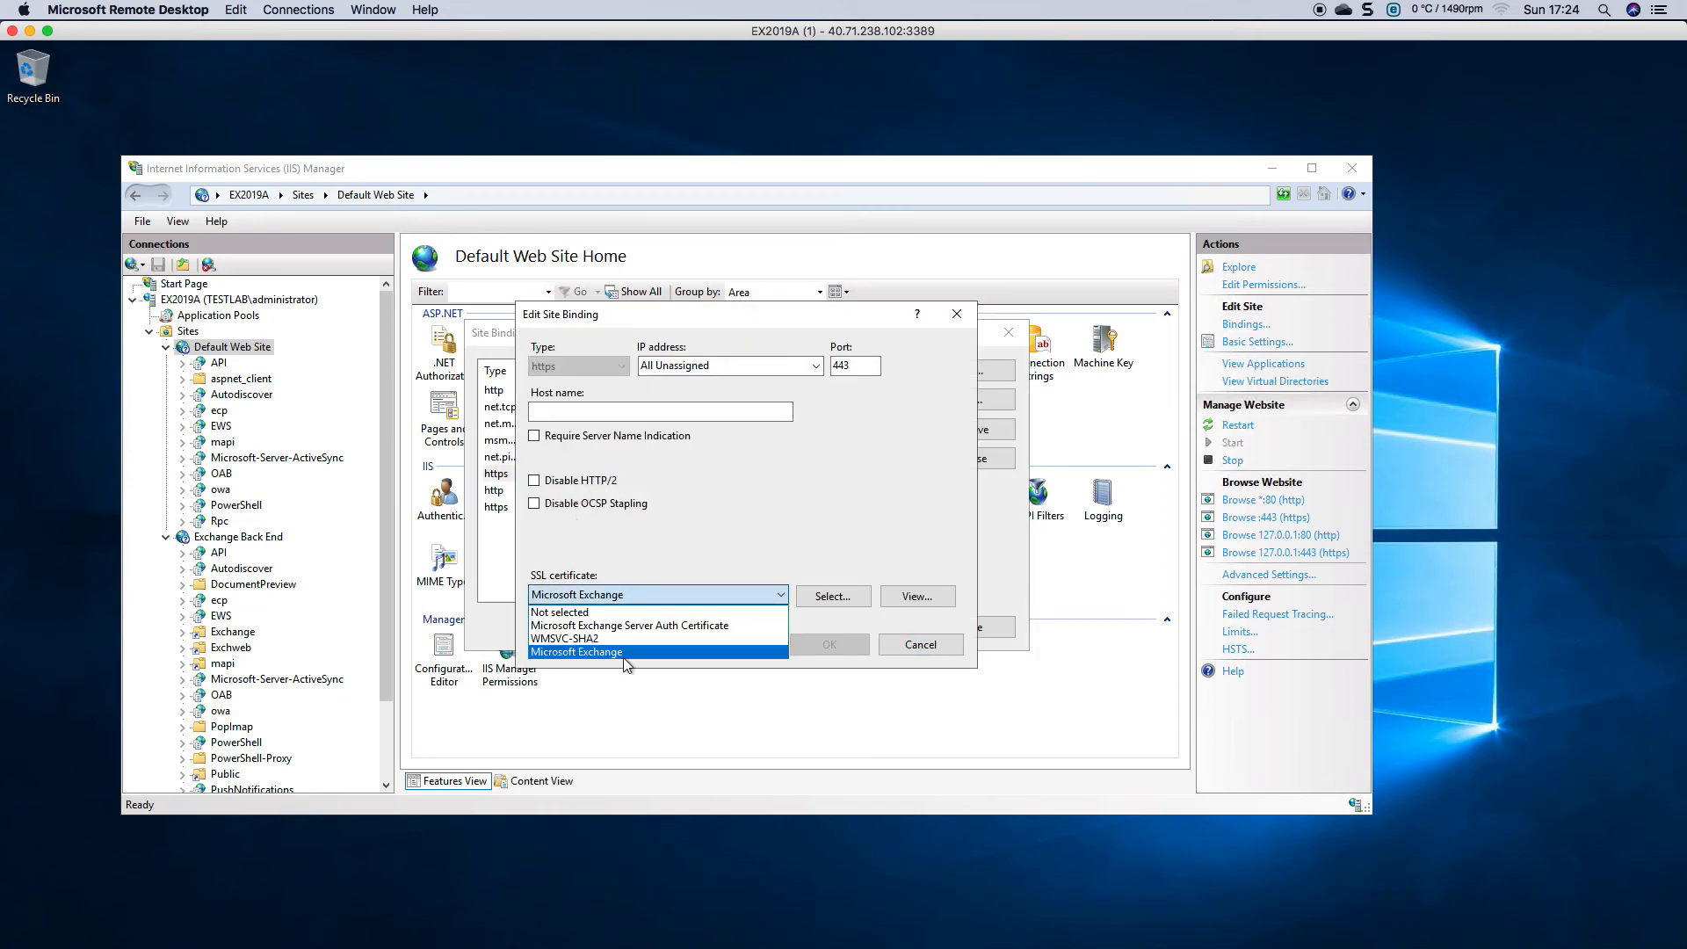
pyautogui.click(710, 534)
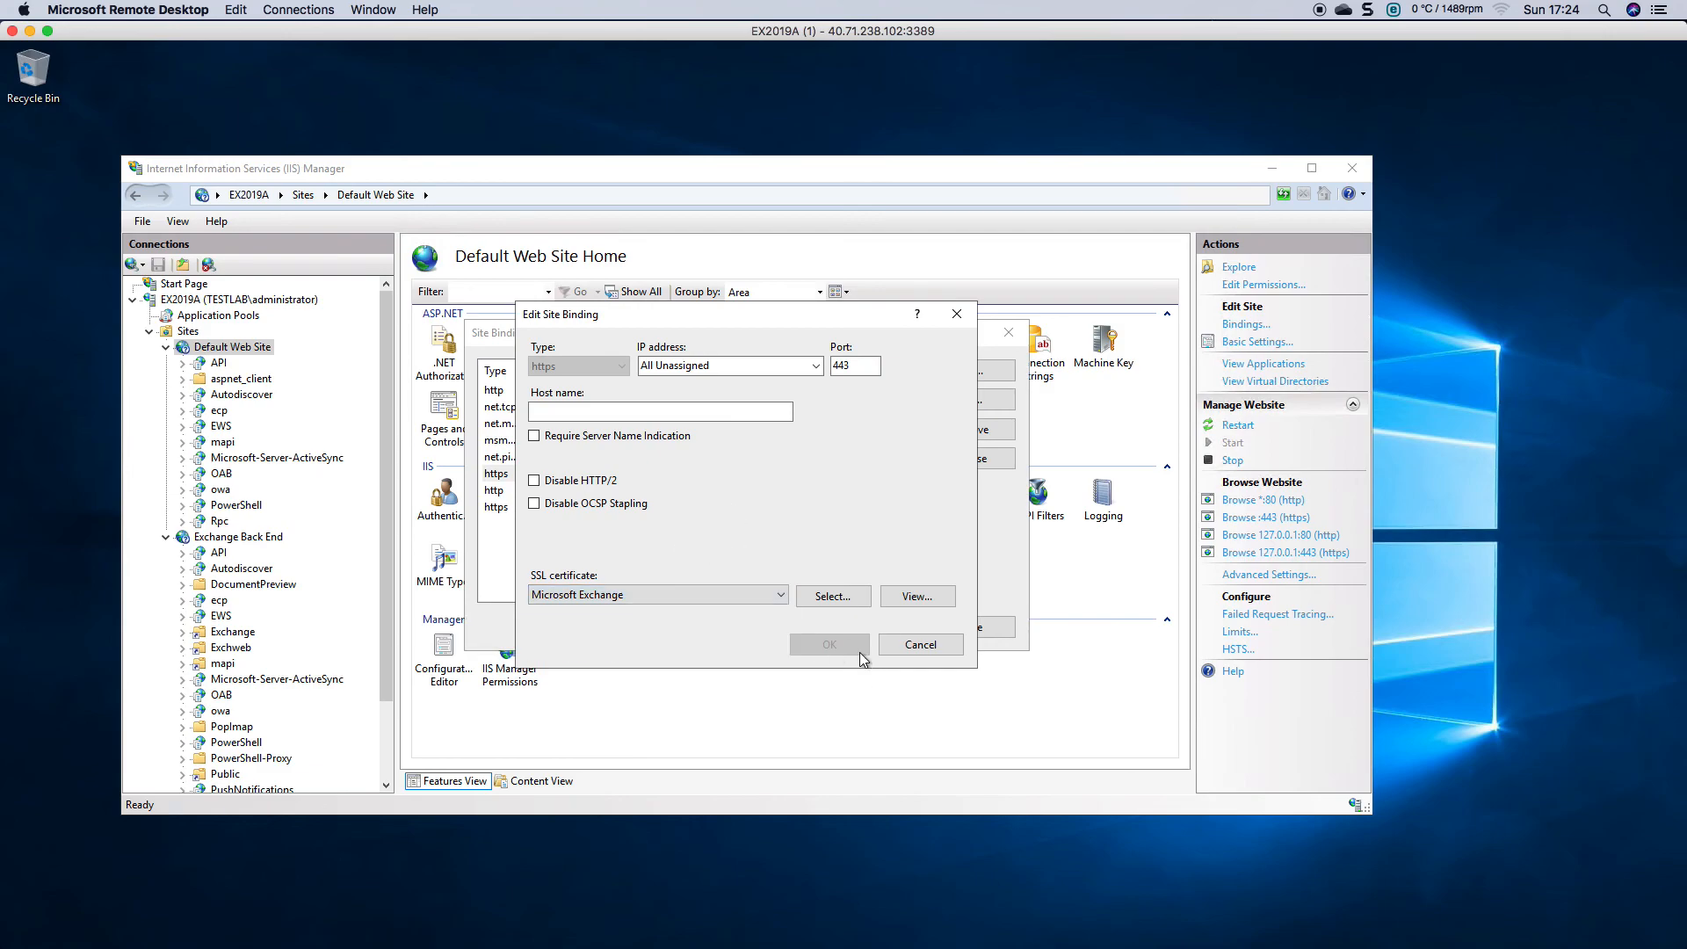
pyautogui.click(919, 653)
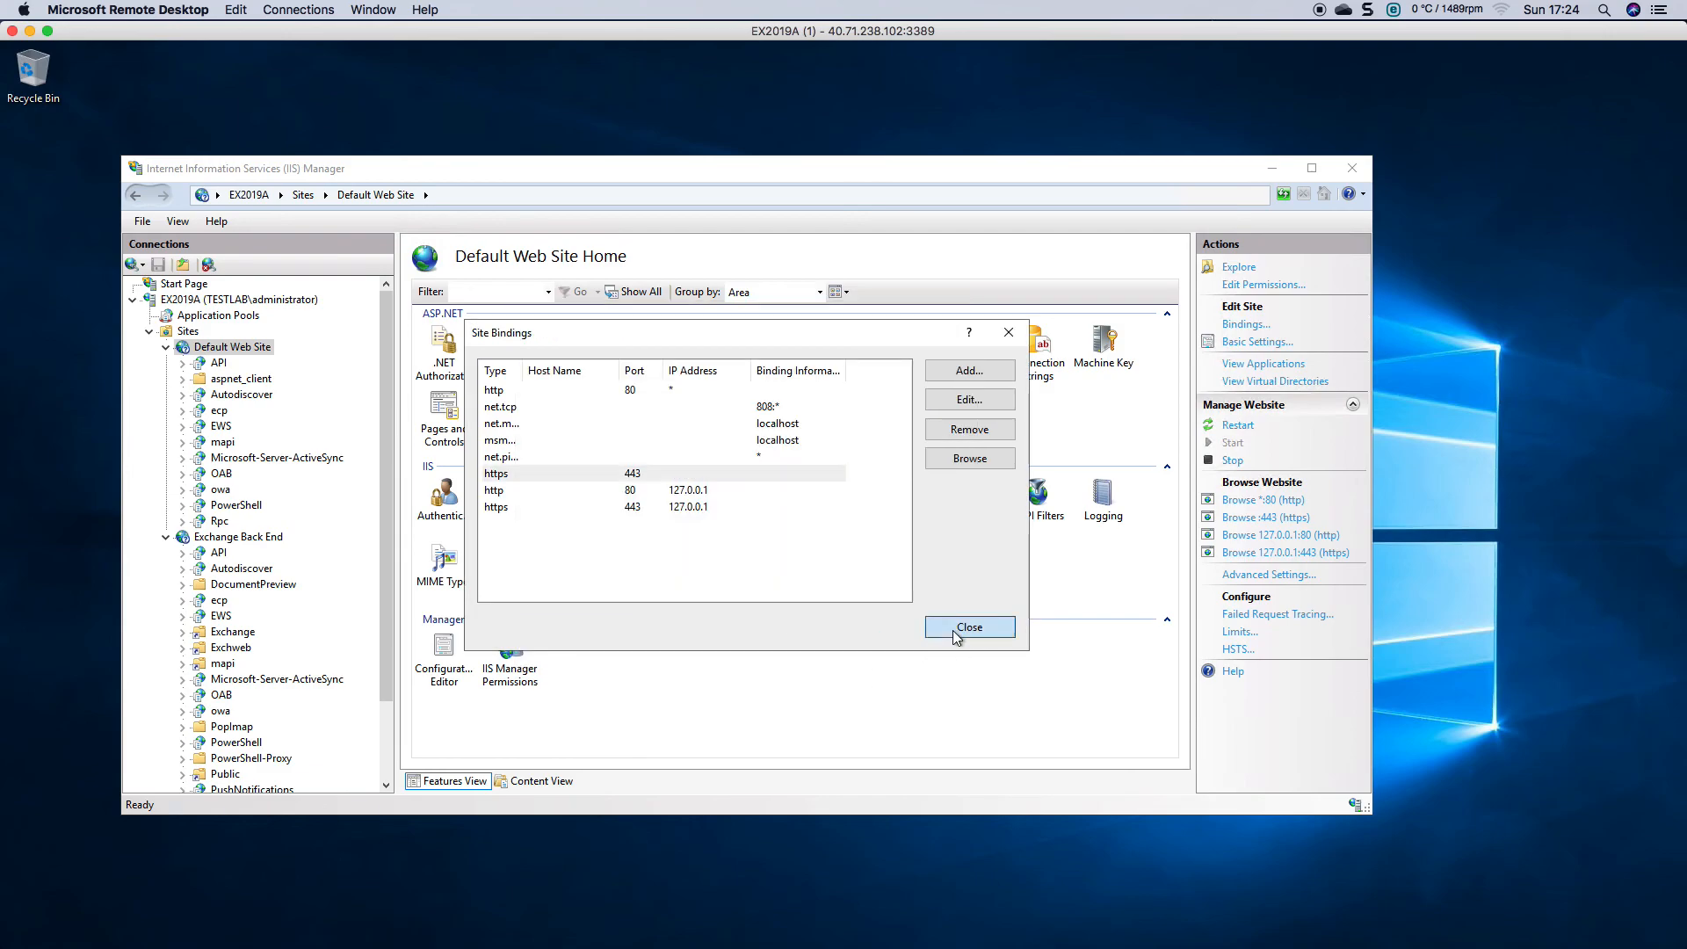
pyautogui.click(989, 626)
# Check the SSL certificate of Exchange Back End's https binding on port 444, and close the bindings without changes
pyautogui.click(243, 539)
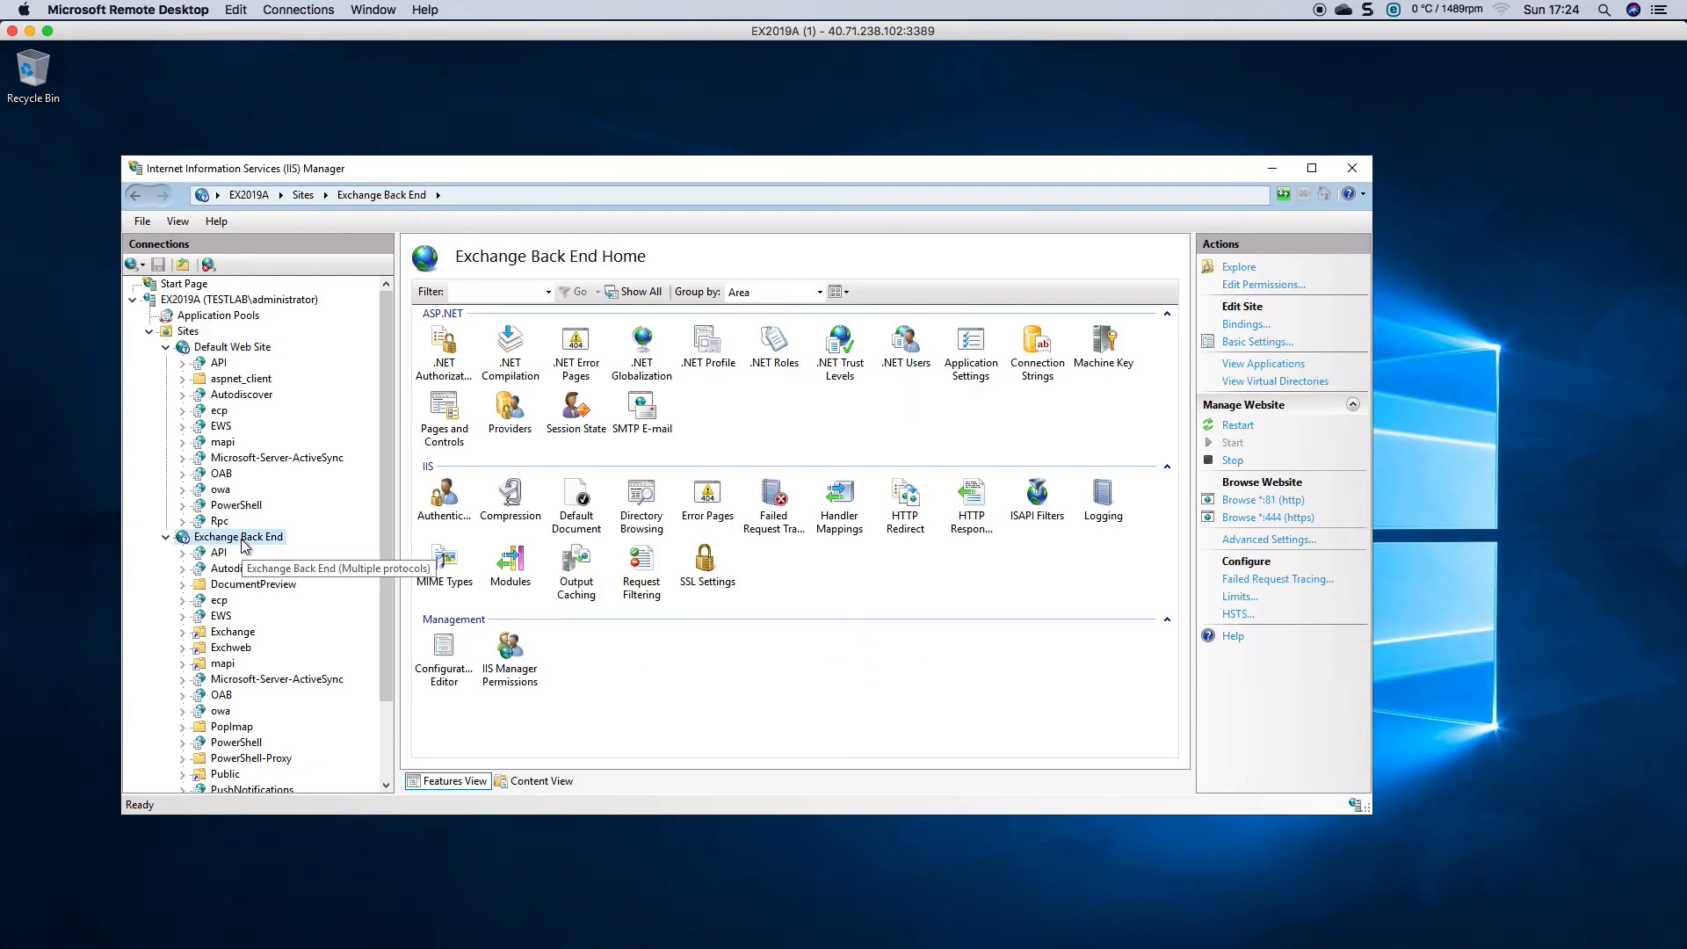
pyautogui.click(1248, 326)
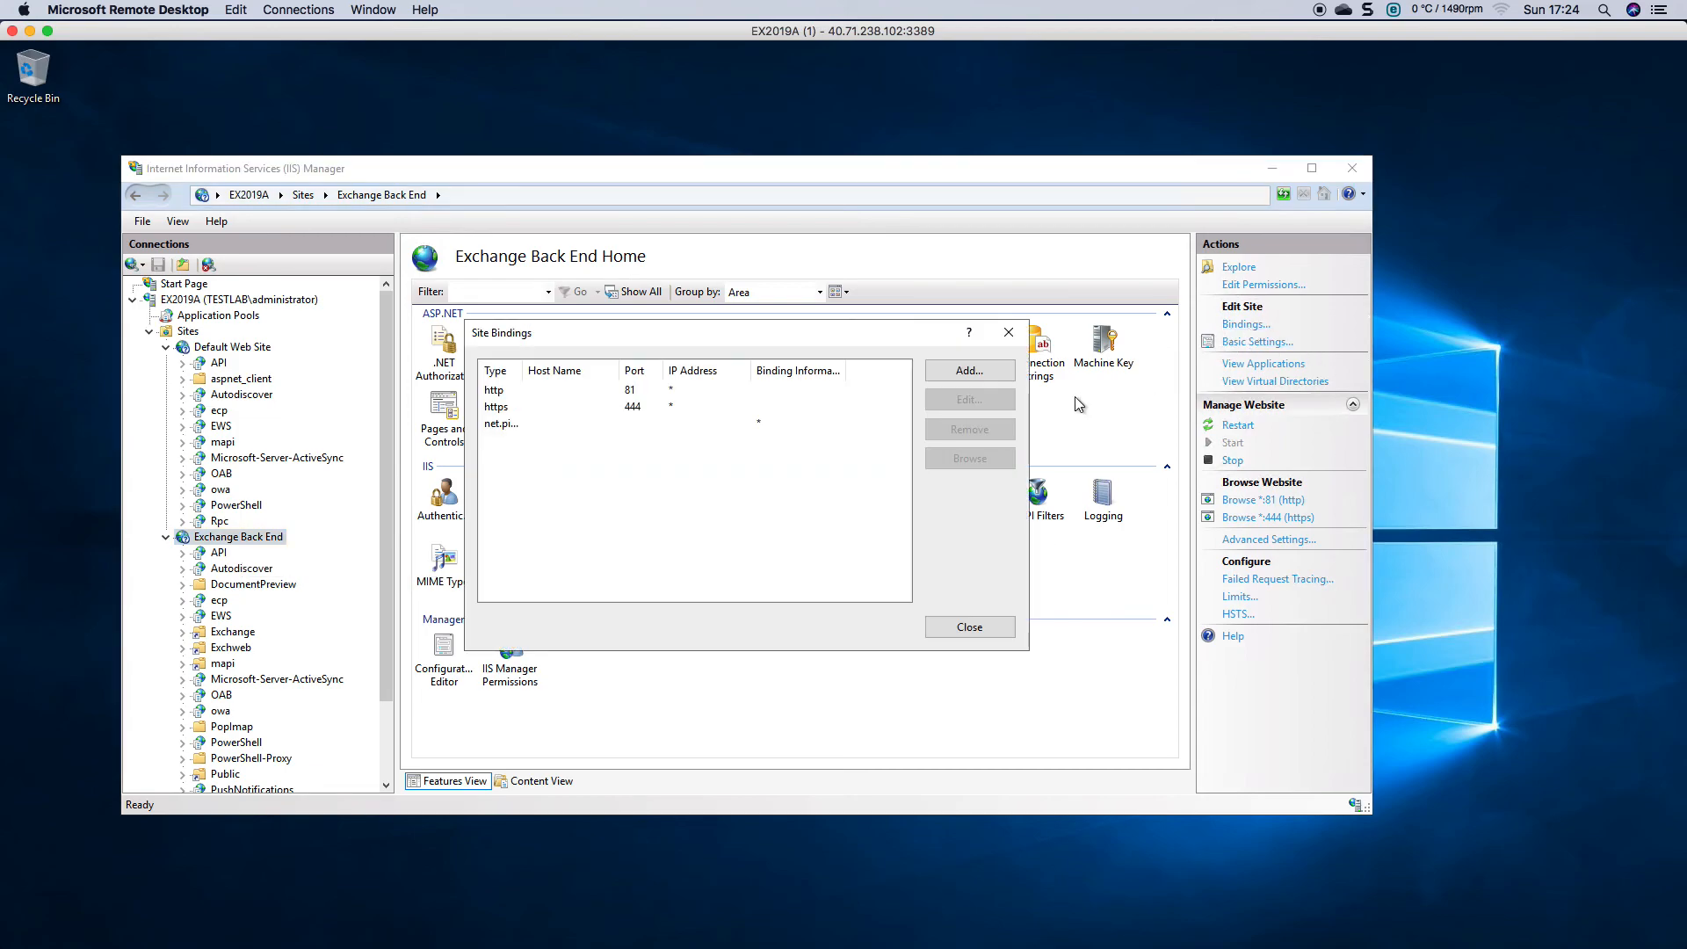
pyautogui.doubleClick(630, 406)
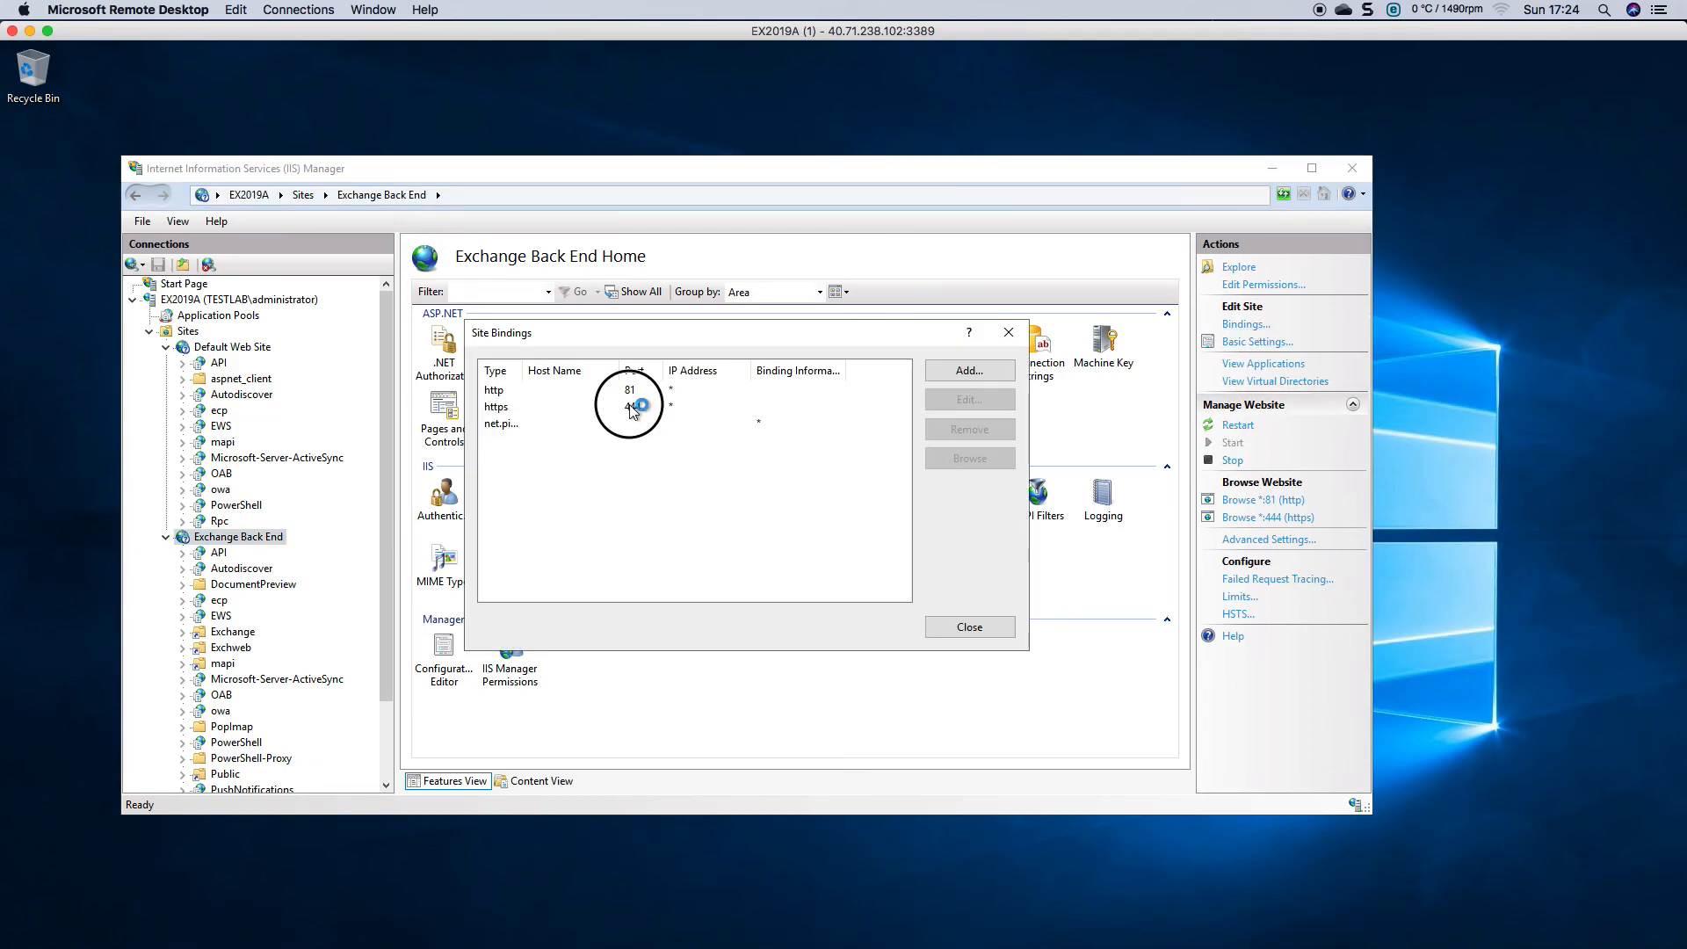
pyautogui.click(622, 595)
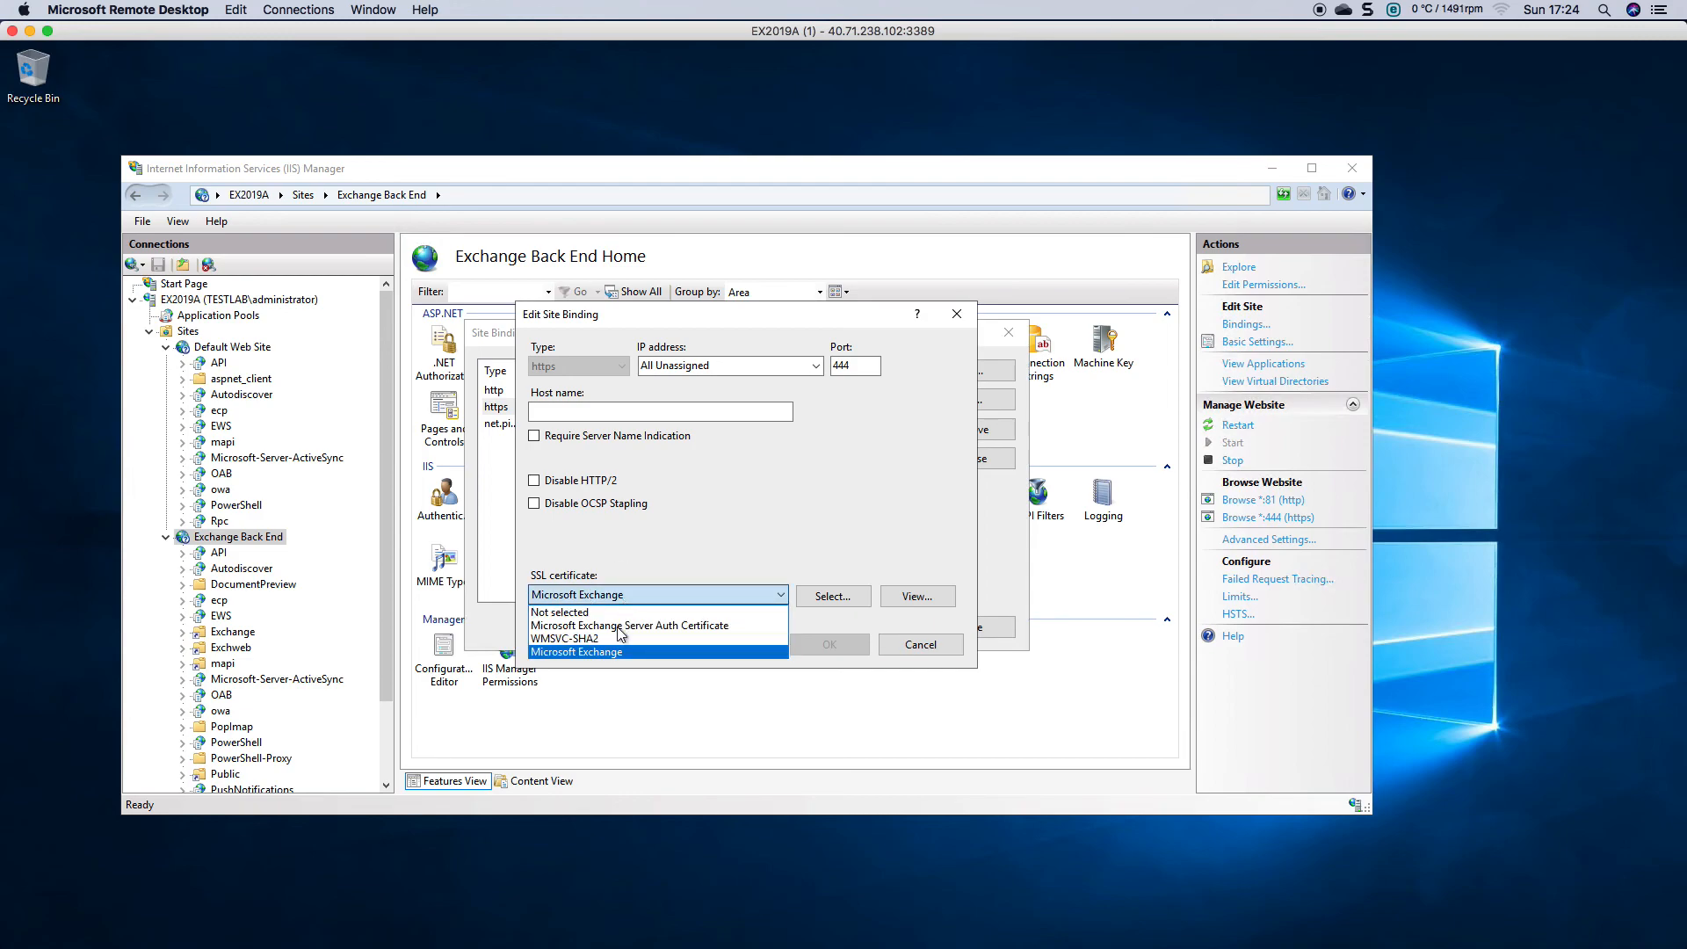
pyautogui.click(773, 520)
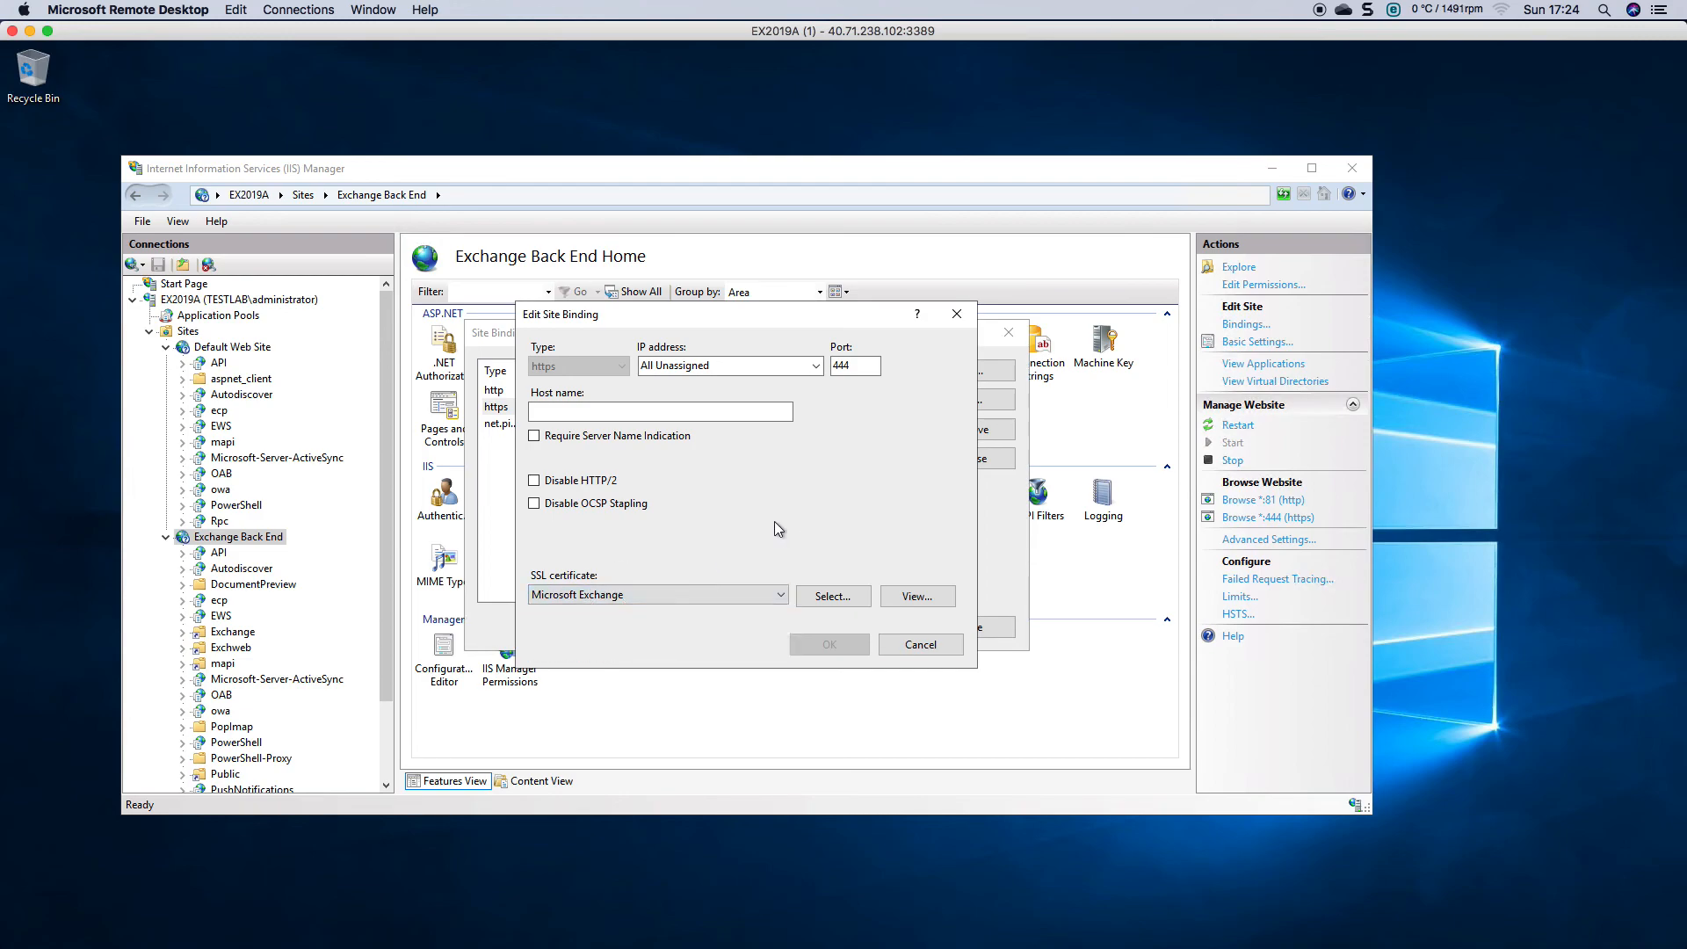
pyautogui.click(932, 646)
pyautogui.click(984, 627)
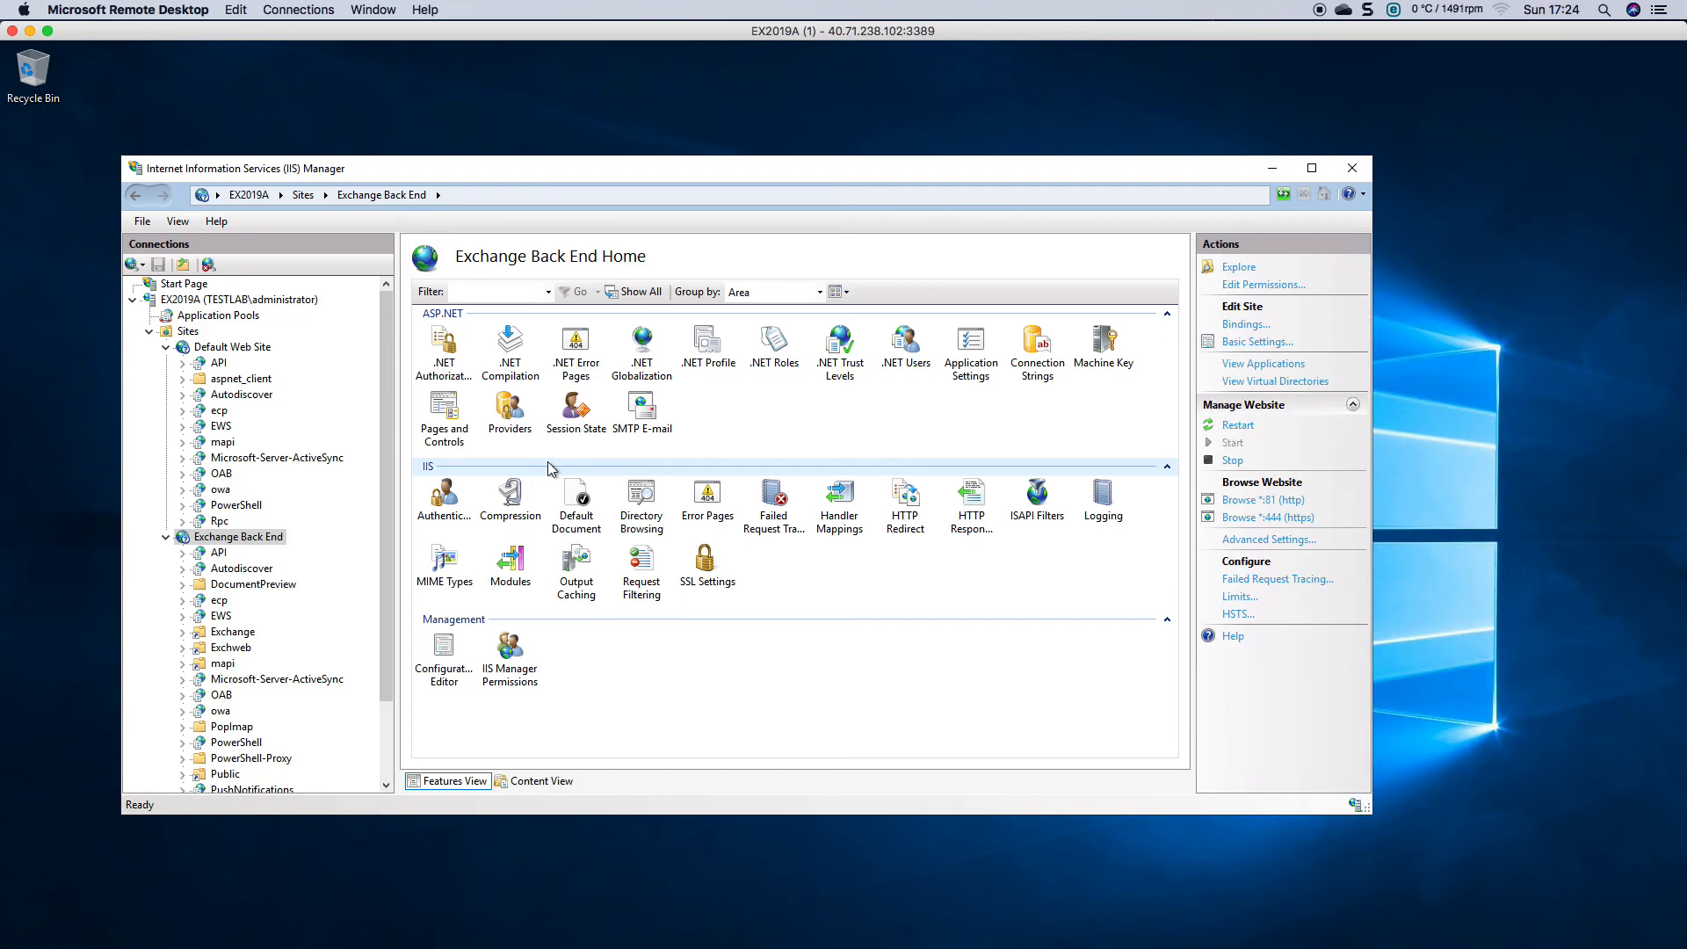
# Run iisreset in a Command Prompt started as administrator, and close IIS Manager and the Administrative Tools folder
pyautogui.scroll(-3, 533, 598)
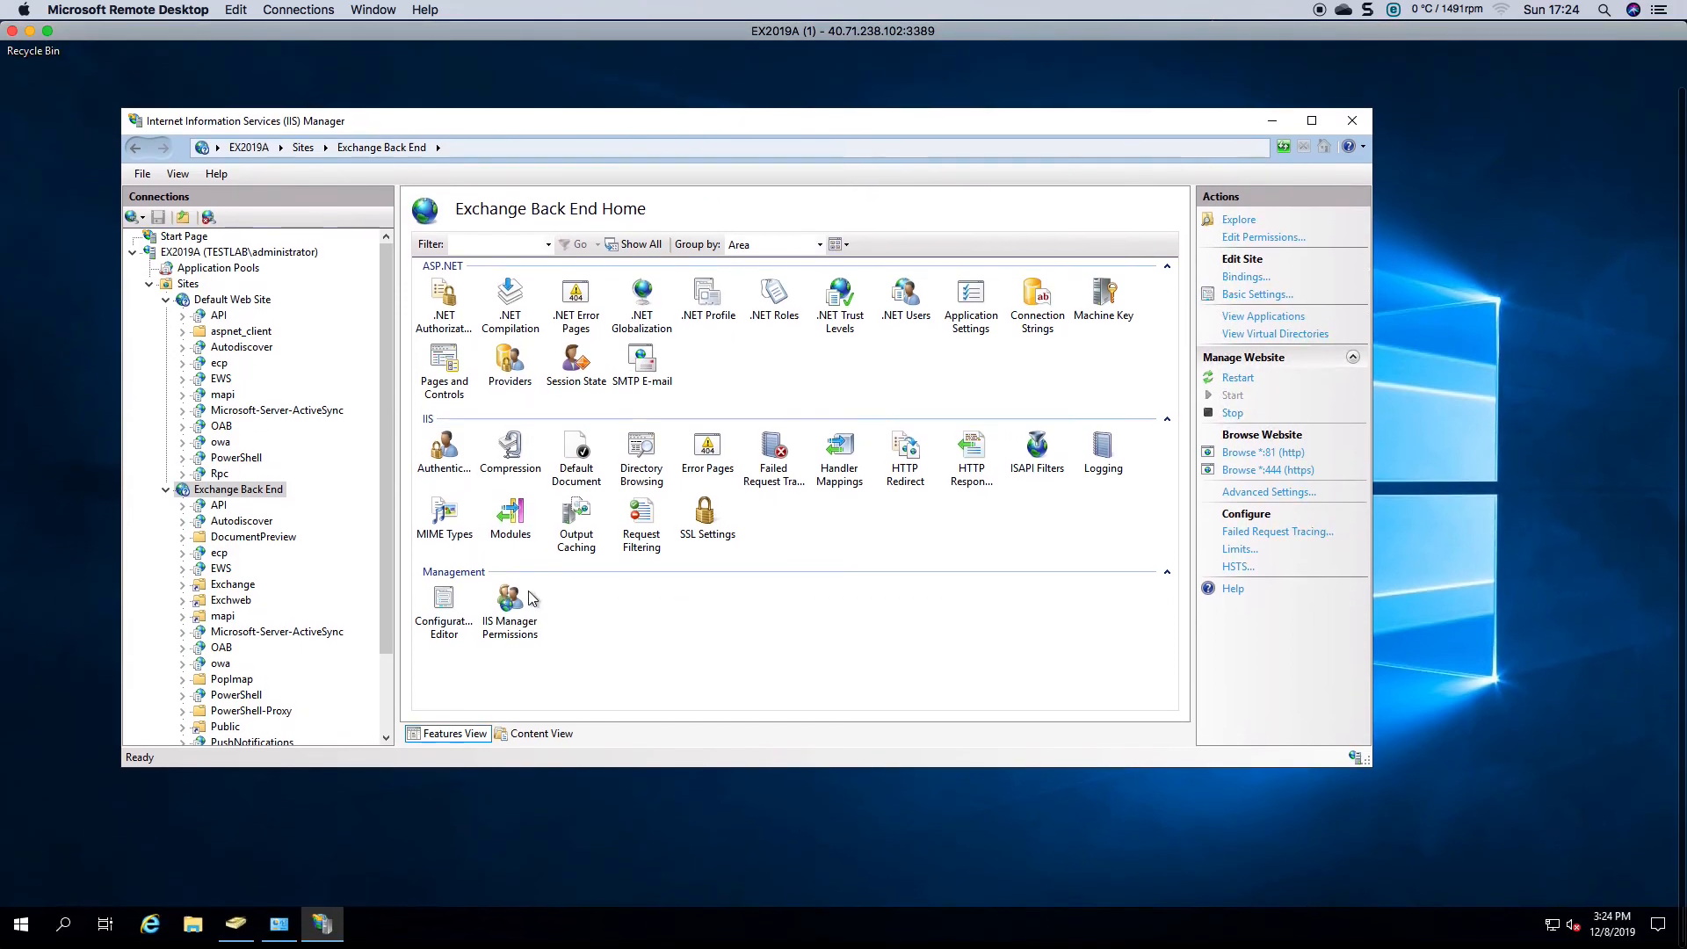
pyautogui.click(21, 933)
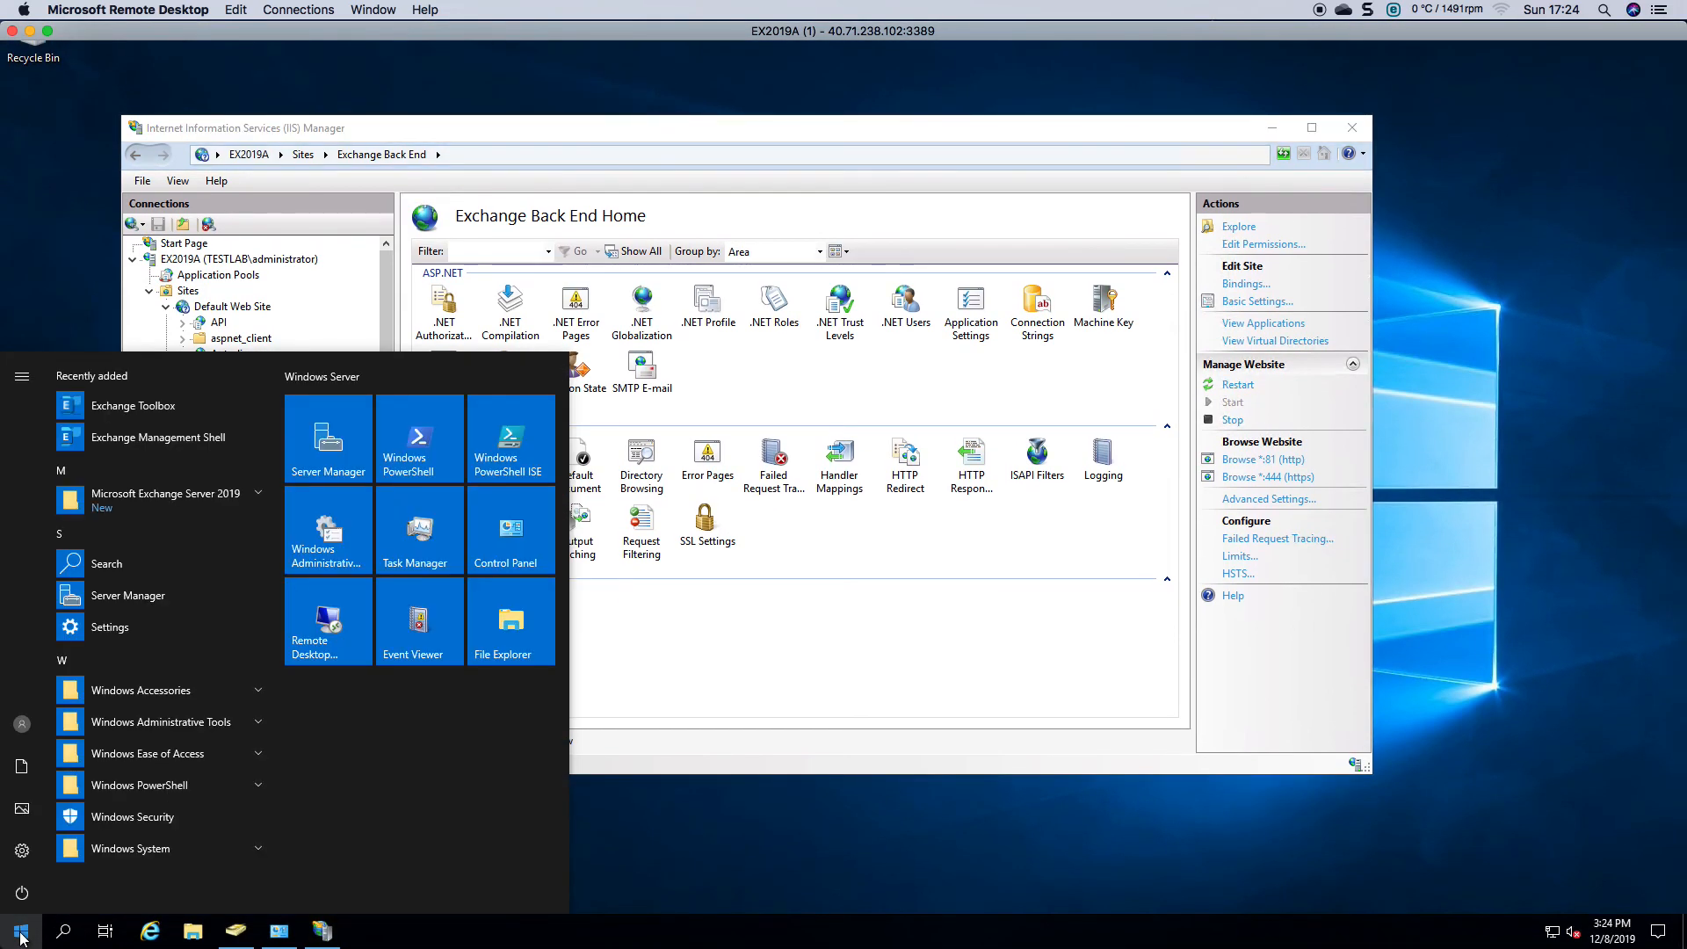
pyautogui.write('cmd')
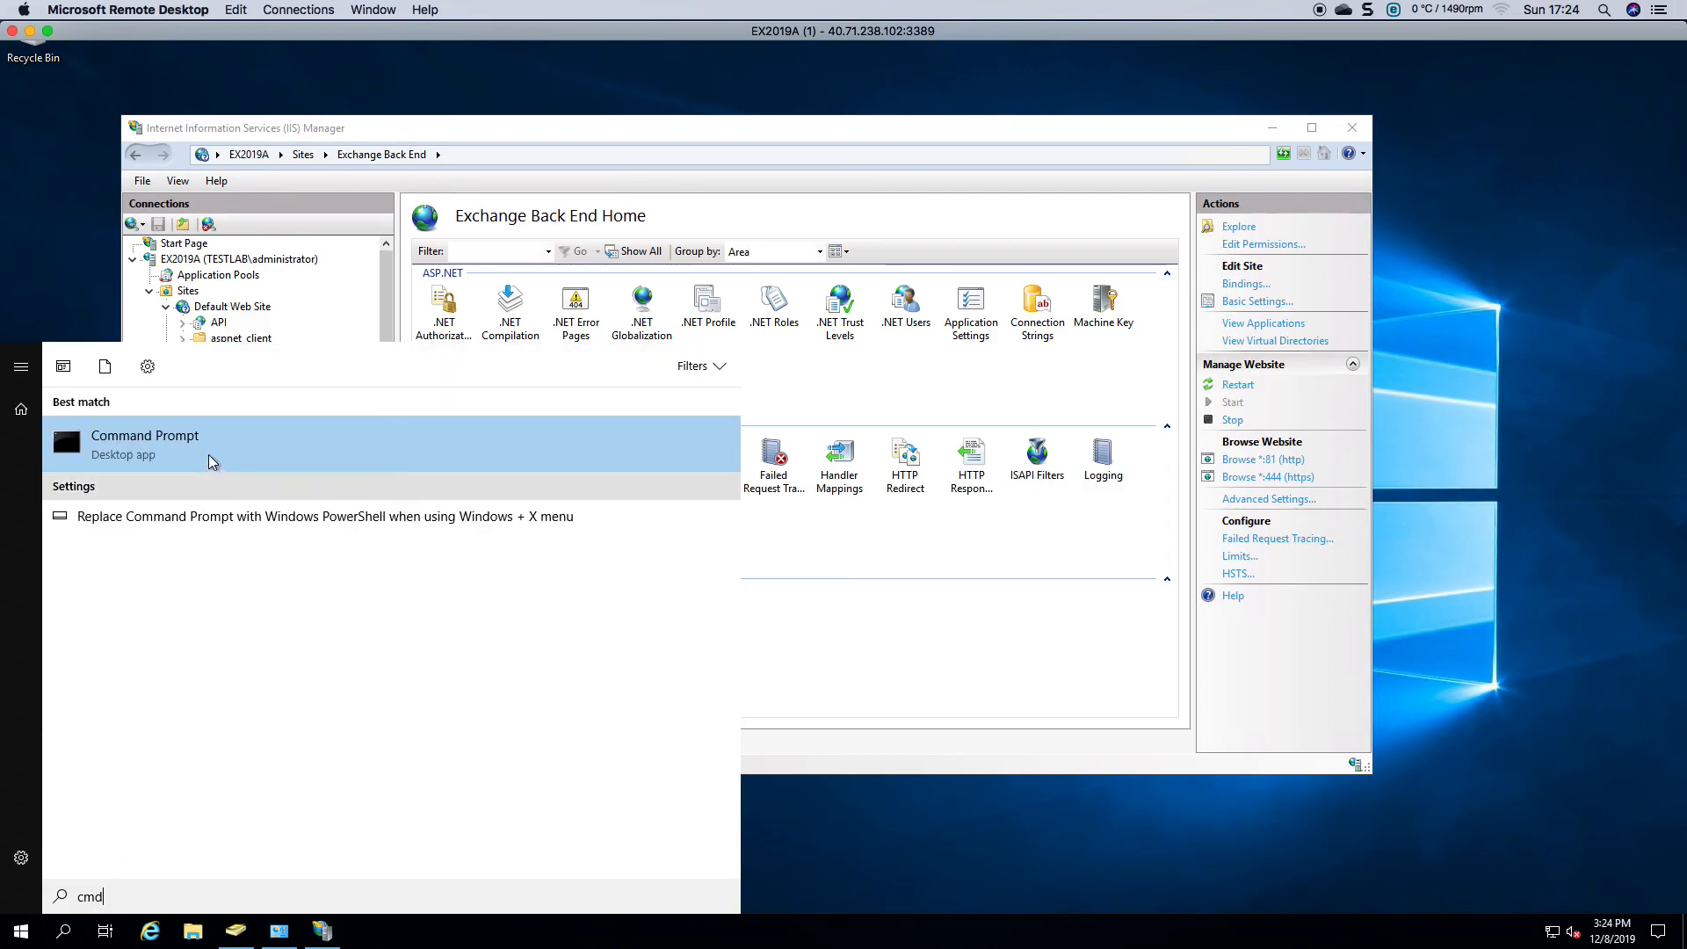
pyautogui.rightClick(211, 463)
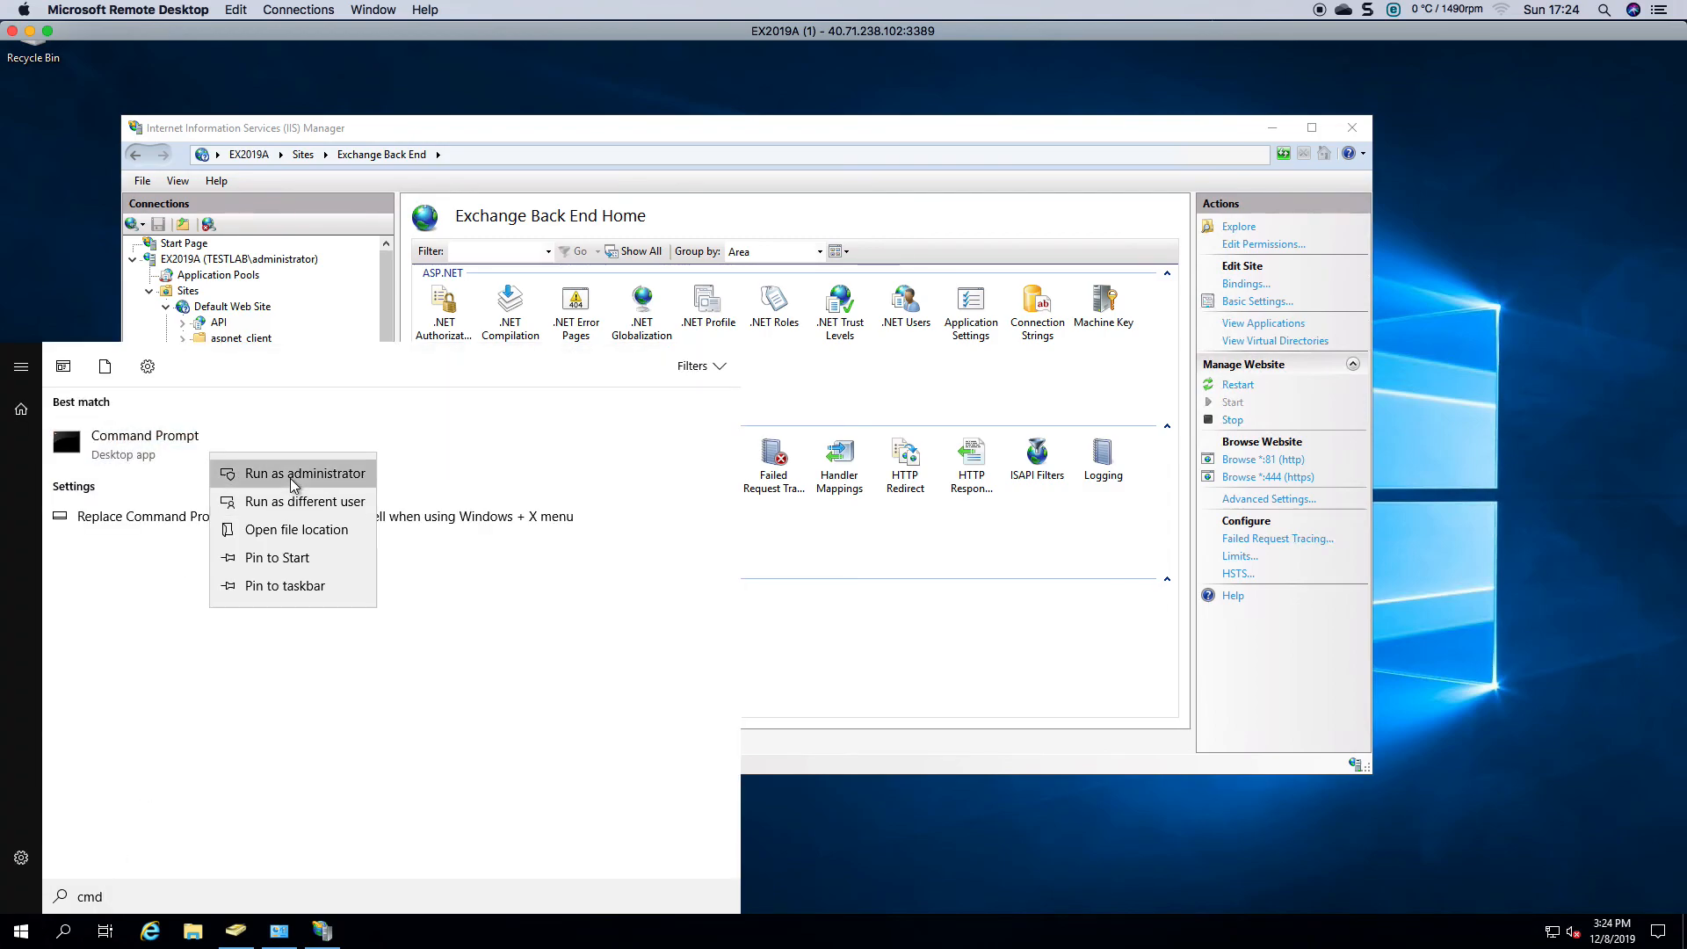
pyautogui.click(292, 479)
pyautogui.write('iisreset')
pyautogui.press('Return')
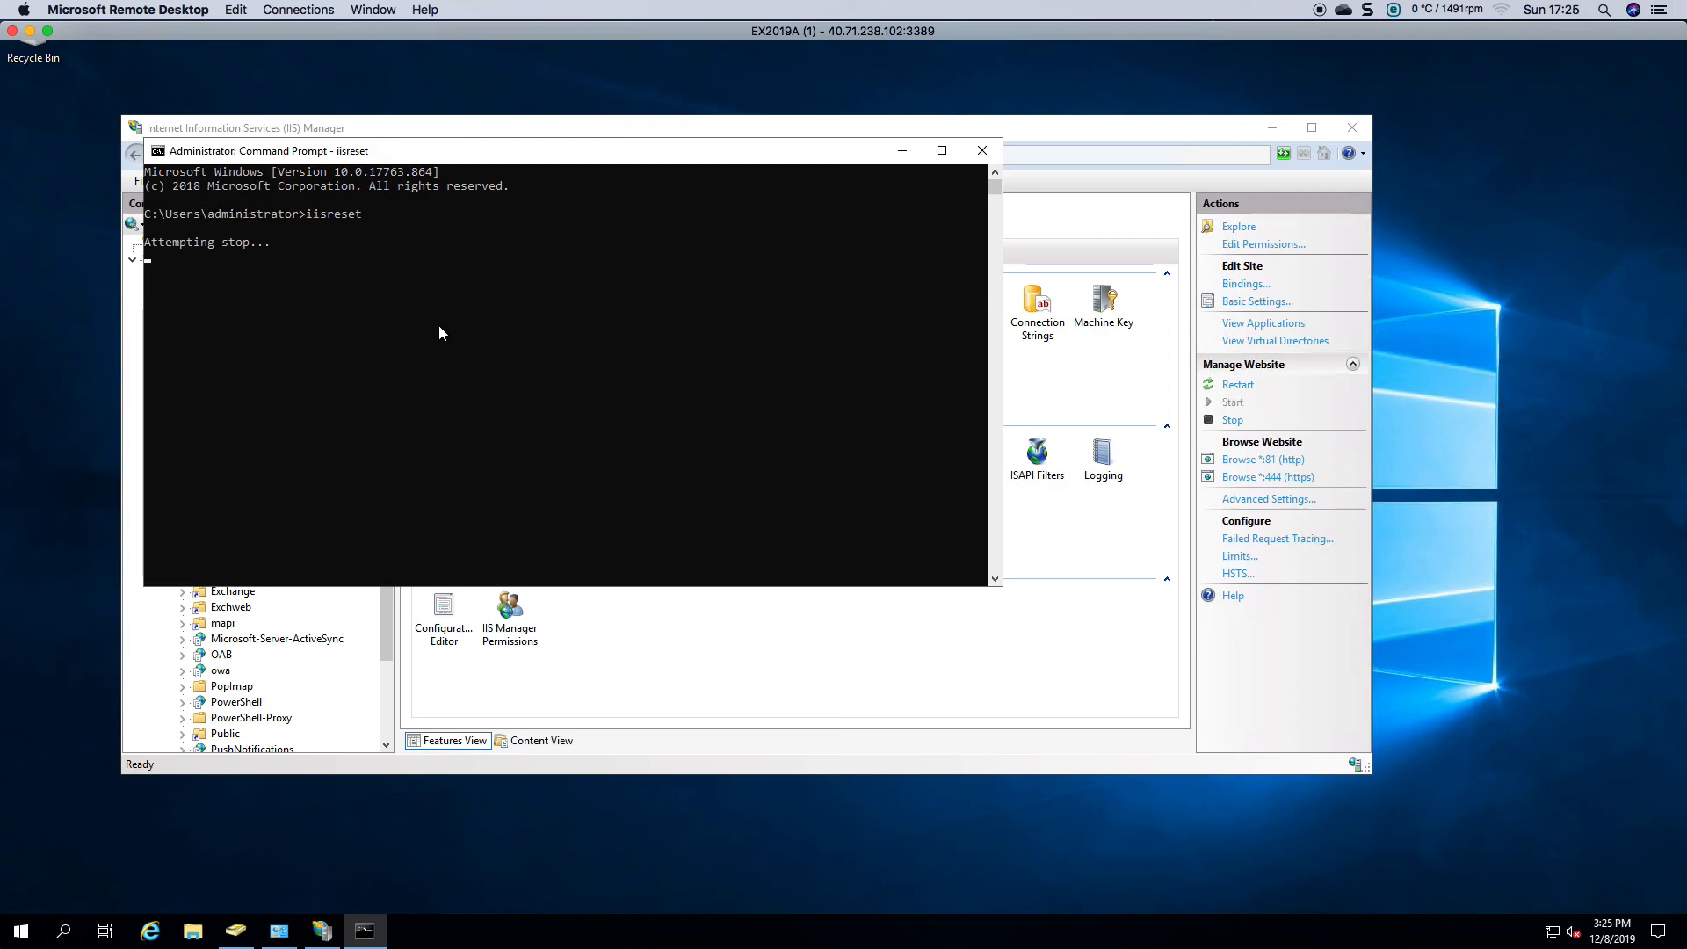
pyautogui.click(1353, 128)
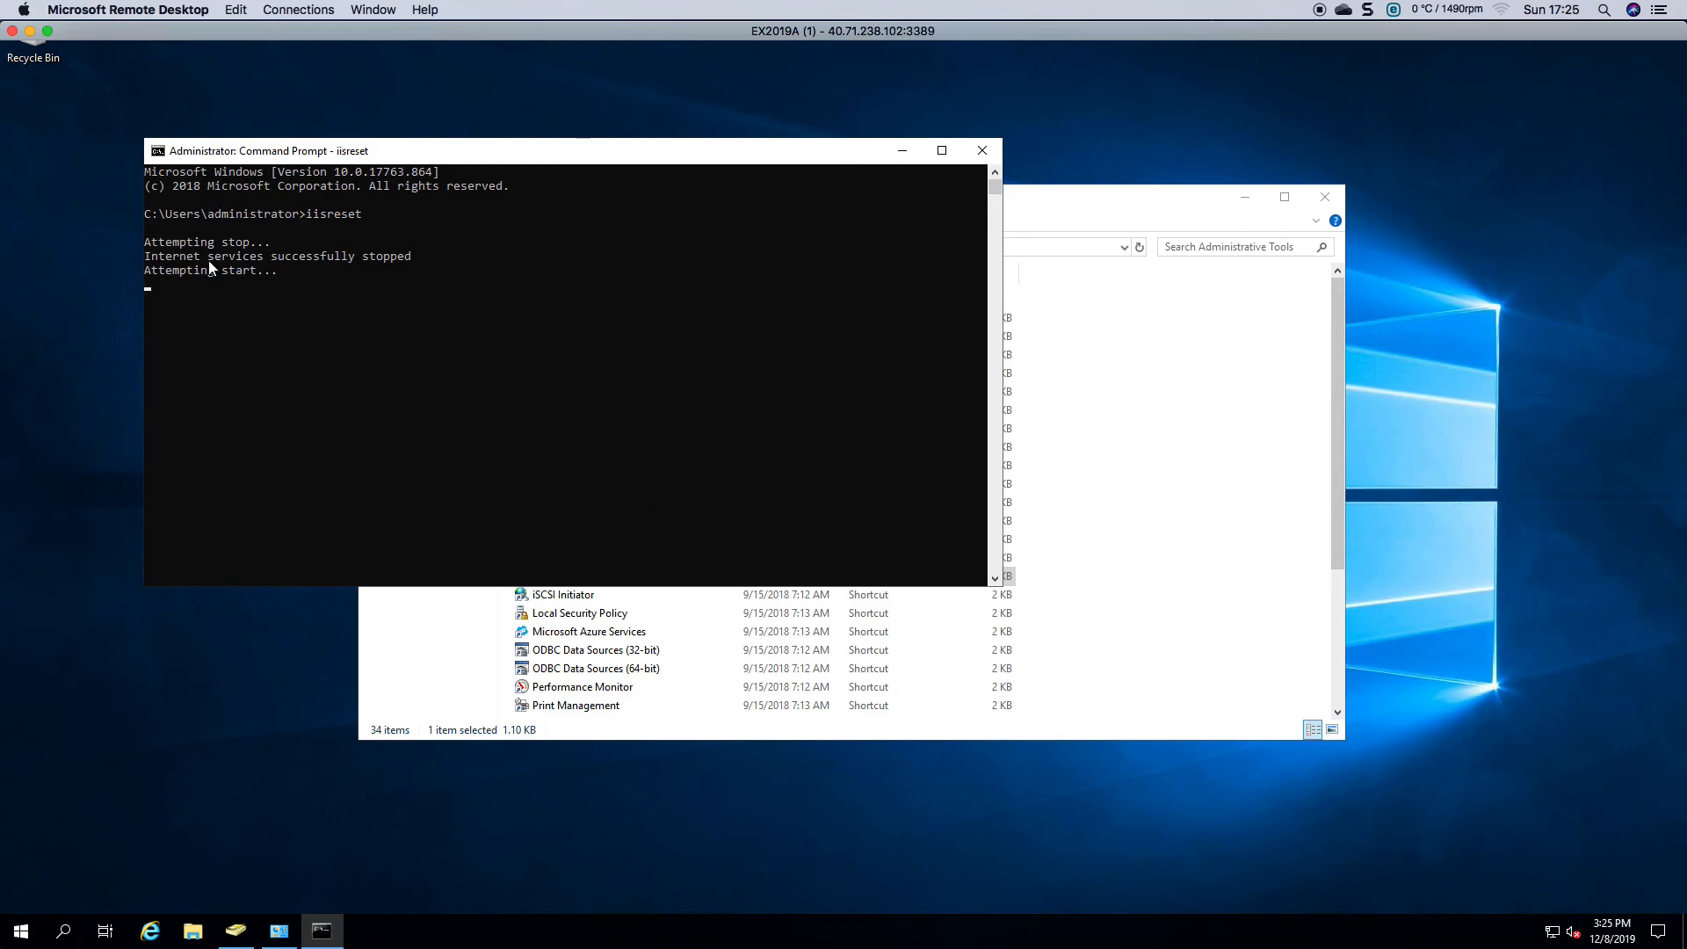
pyautogui.click(1332, 208)
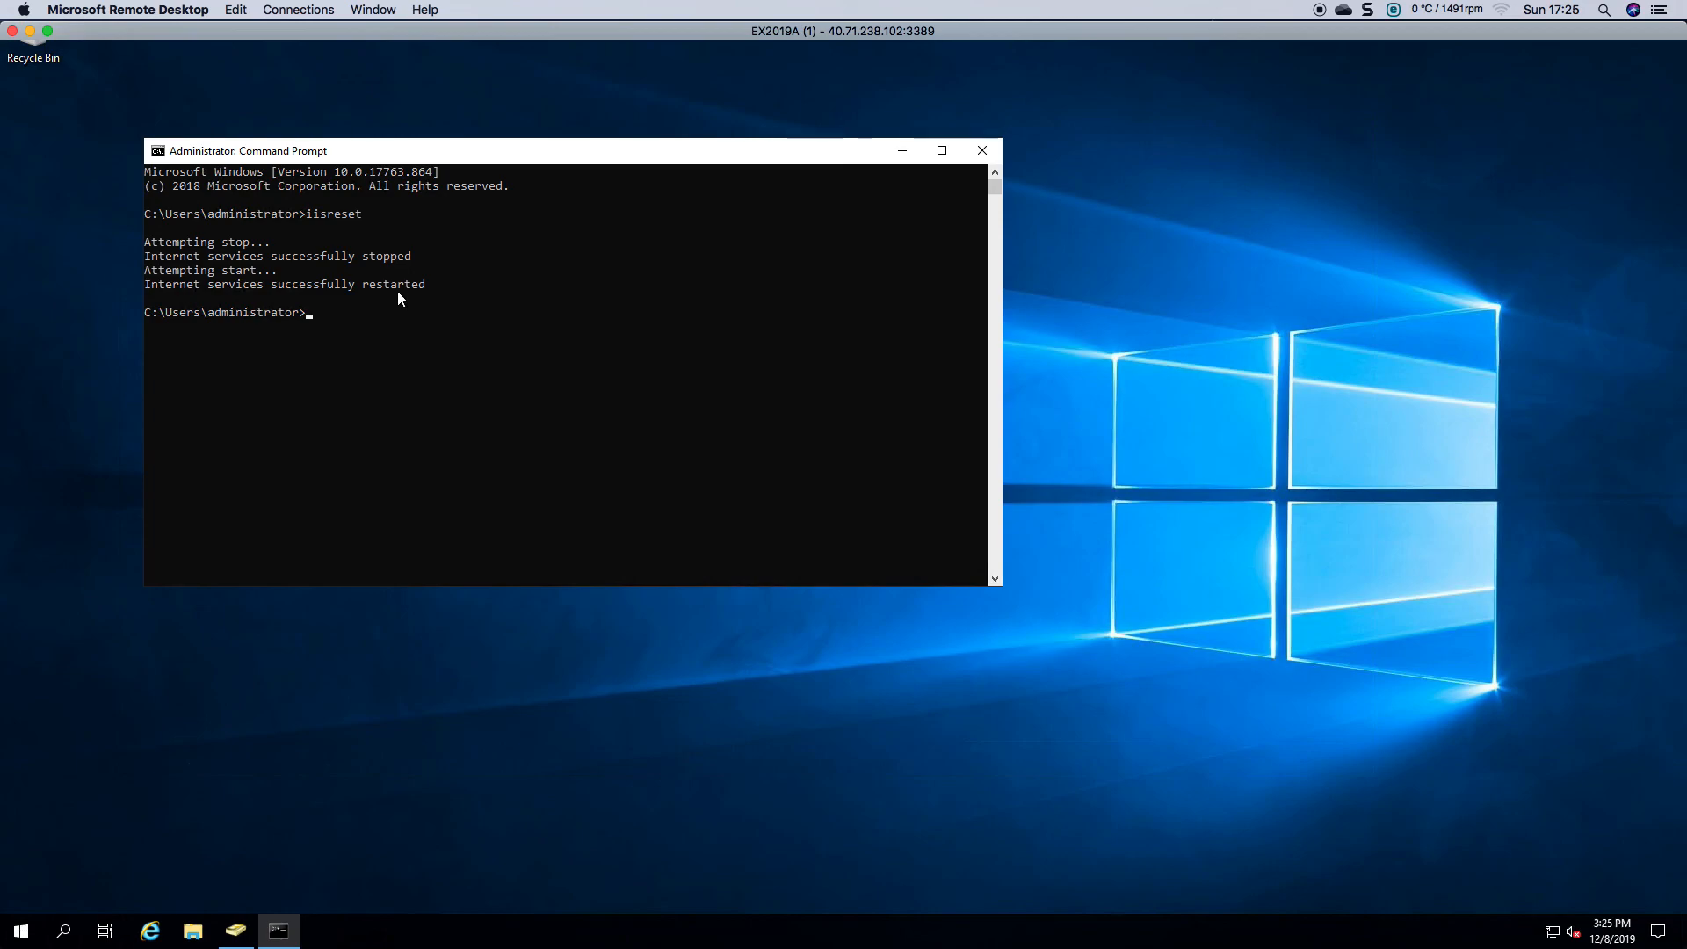